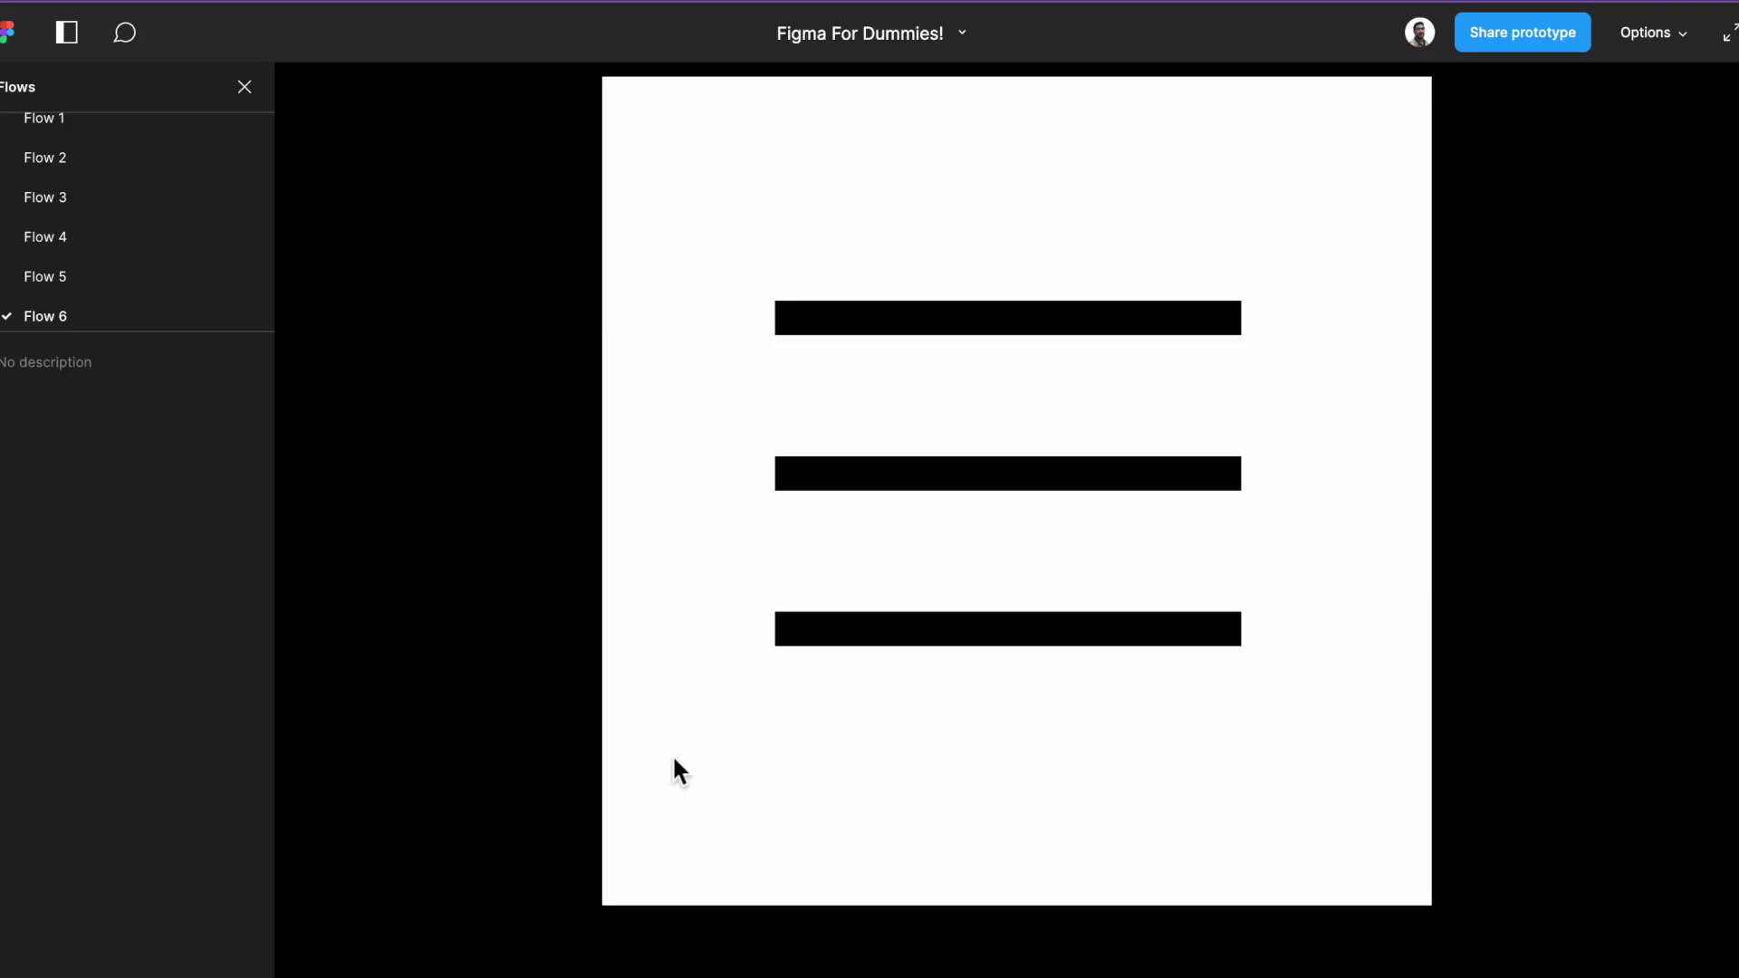
Toggle the hamburger icon into an X, back to three bars, then to an X again.
left_click(1041, 481)
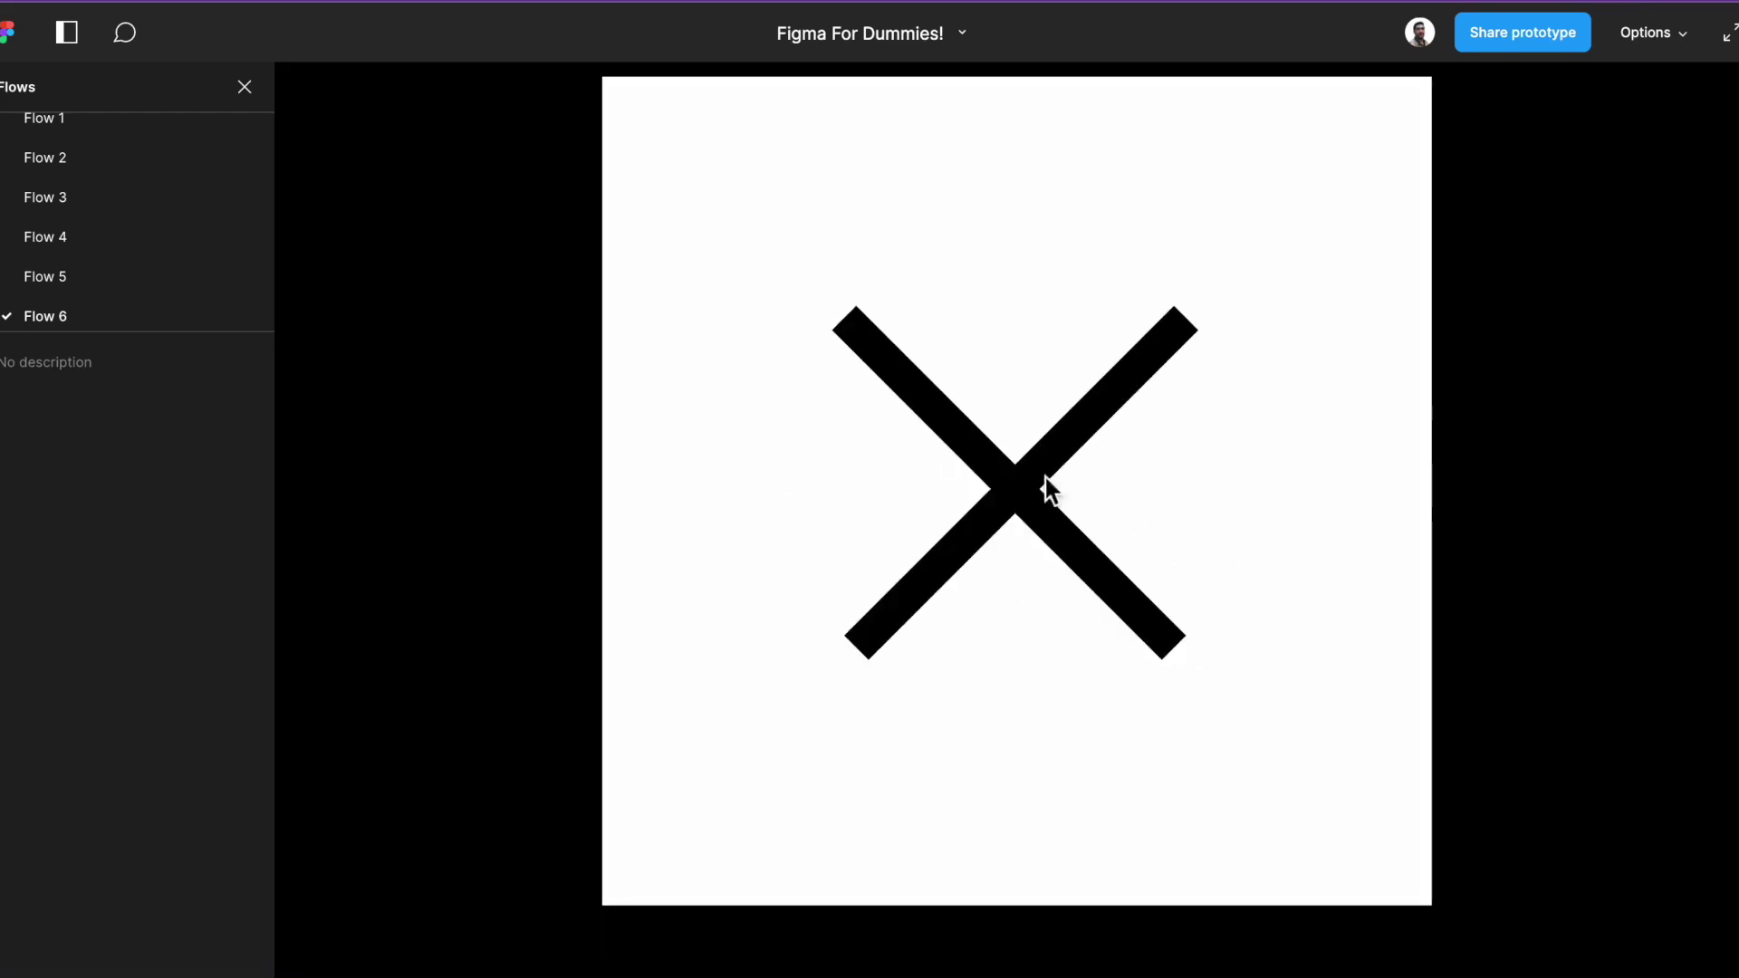
left_click(1046, 476)
left_click(1044, 476)
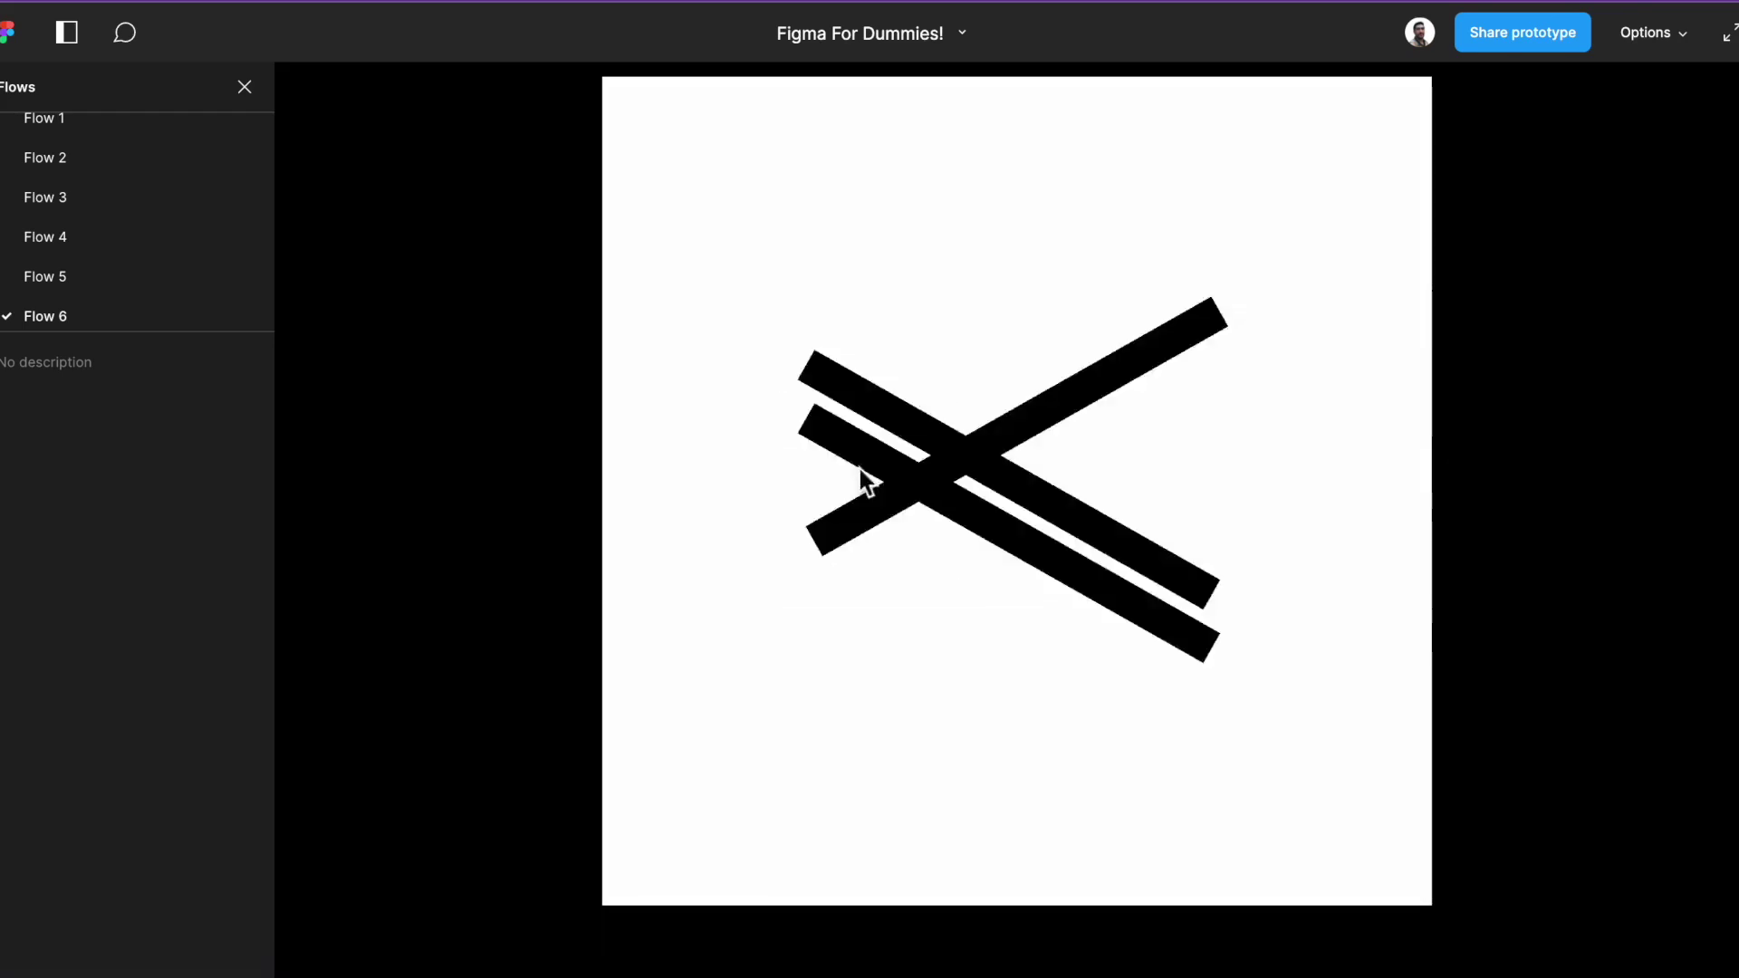
In Flow 4, morph the pause bars into a play triangle and back.
left_click(225, 241)
left_click(1101, 467)
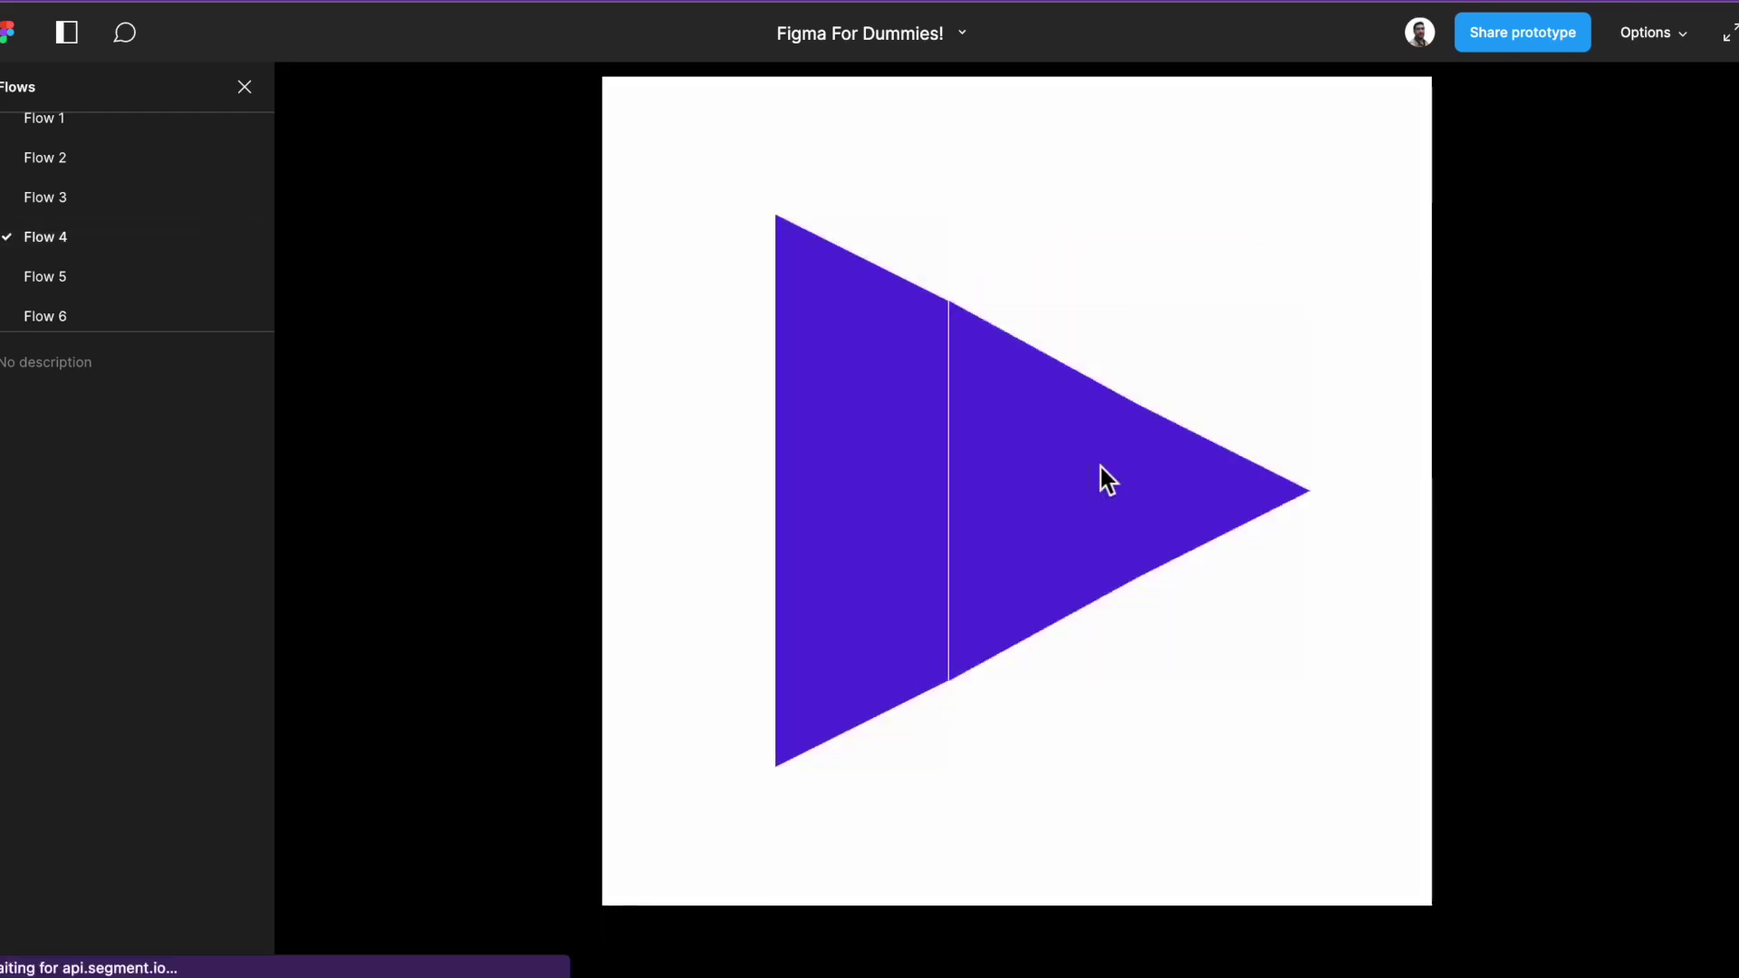
left_click(1101, 468)
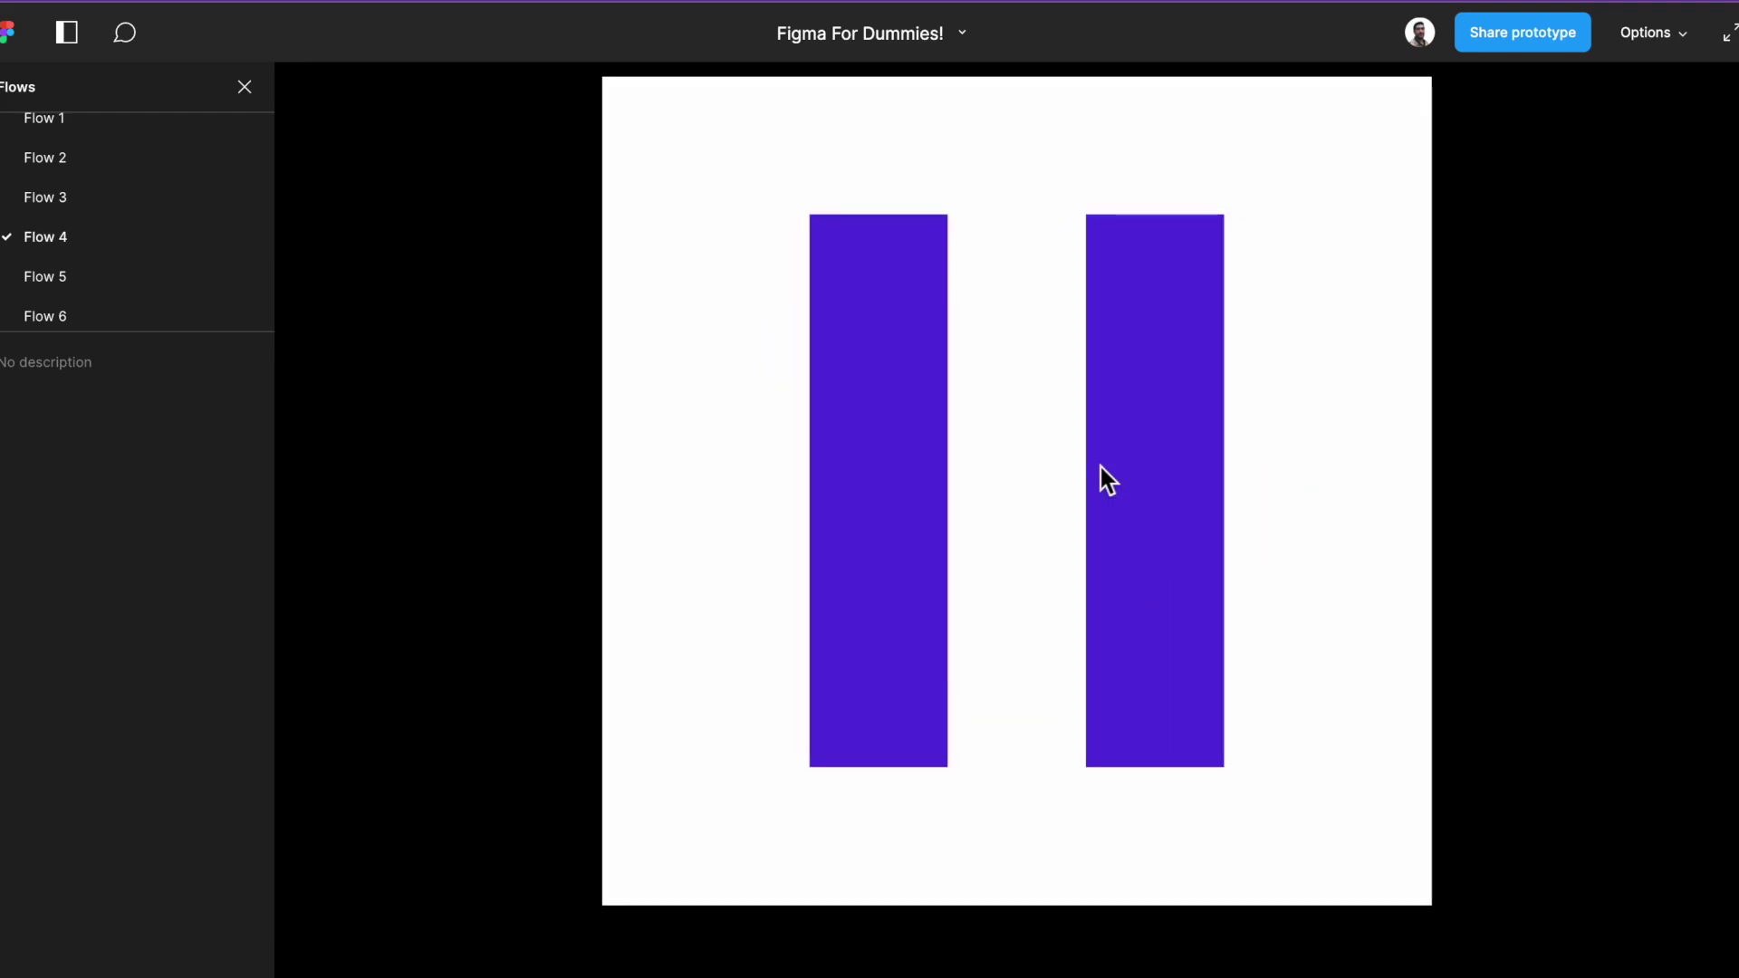
In the Flow 1 podcast player, toggle the play button to pause and back.
left_click(85, 134)
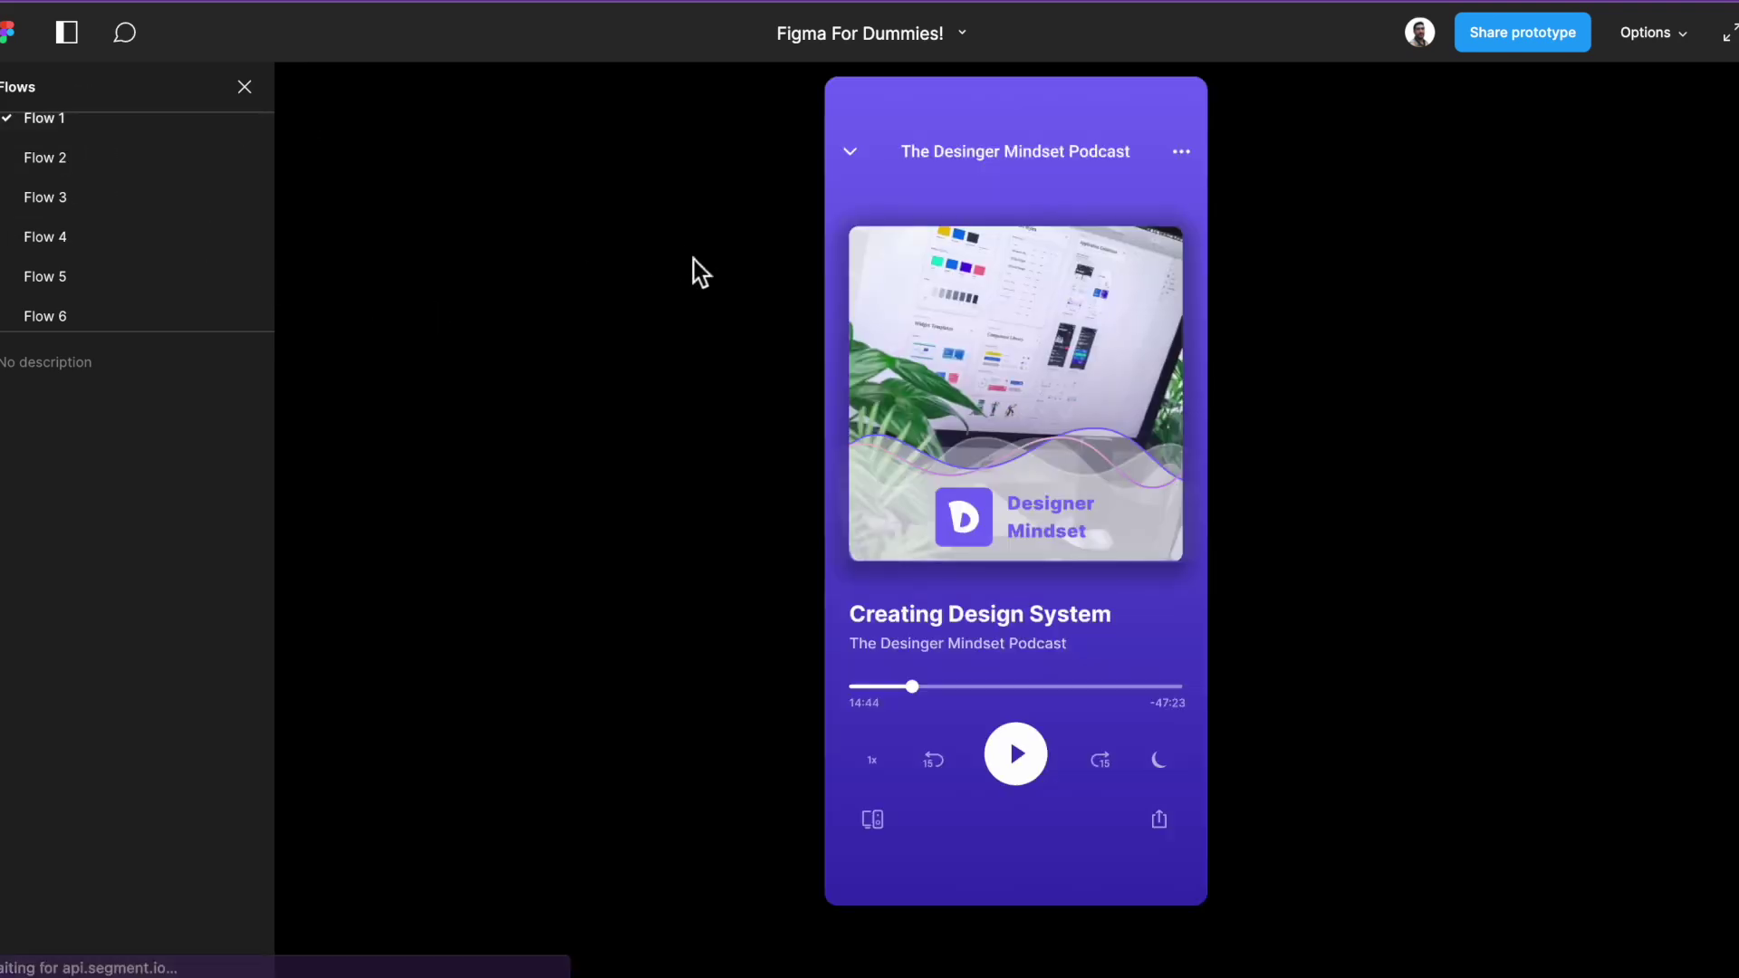
left_click(1024, 786)
left_click(1025, 786)
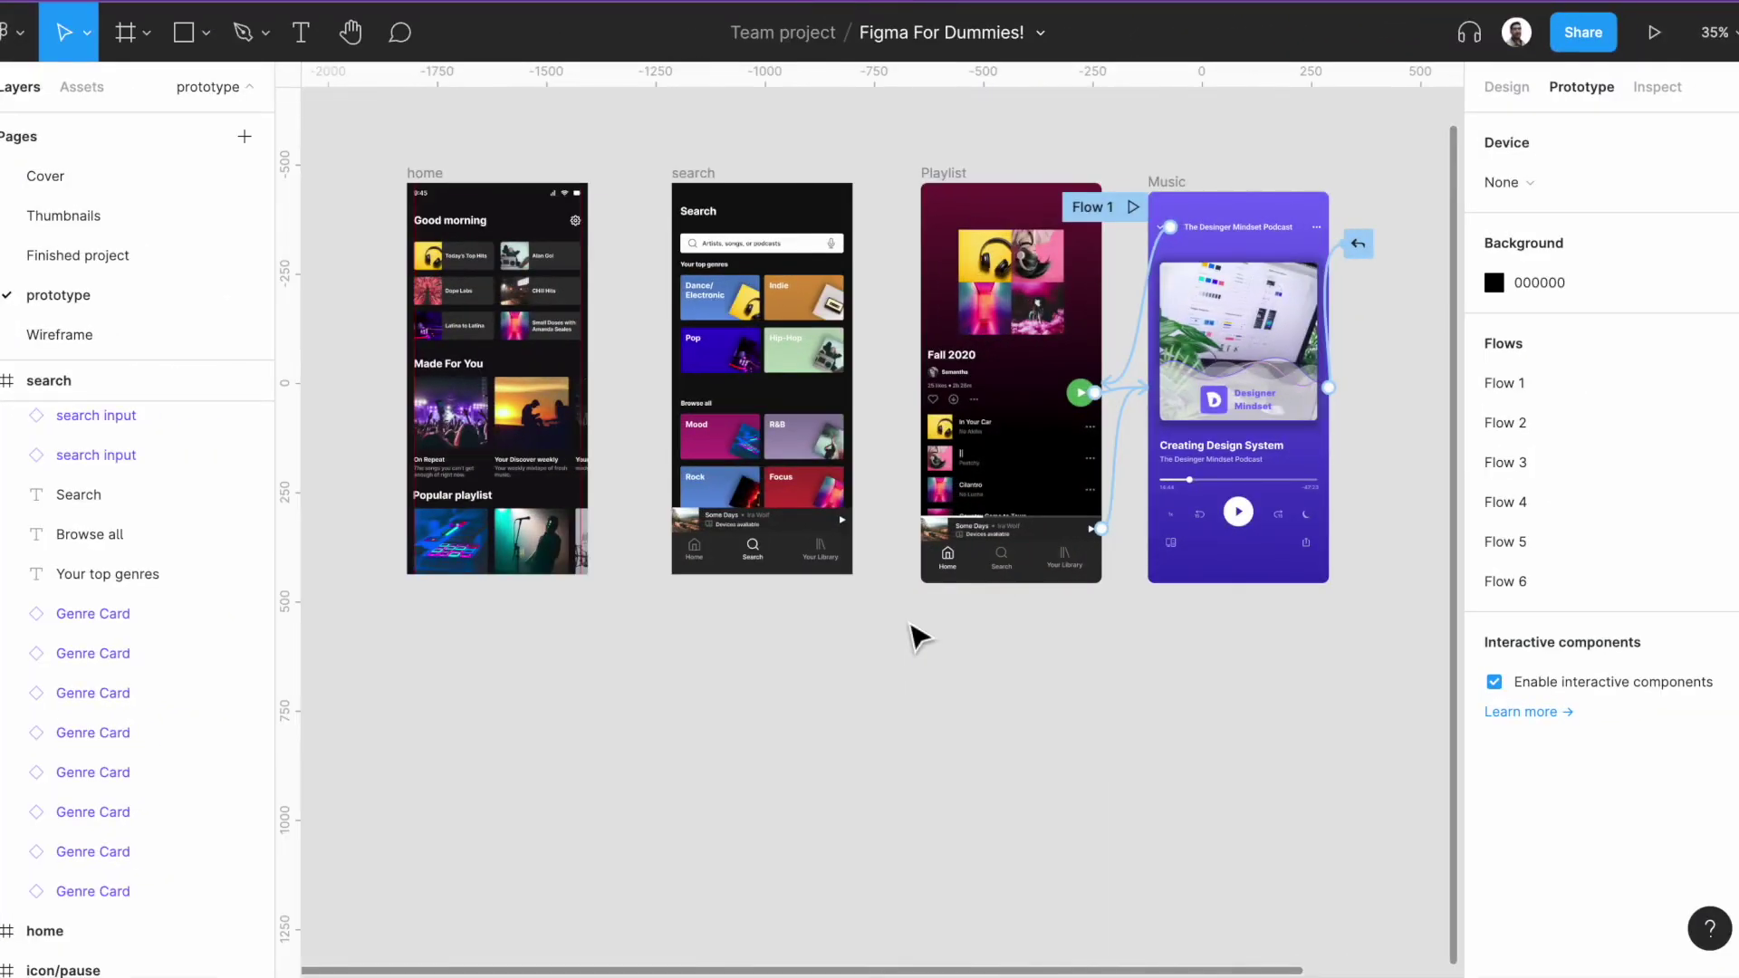
scroll(859, 536, "up", 1, "ctrl")
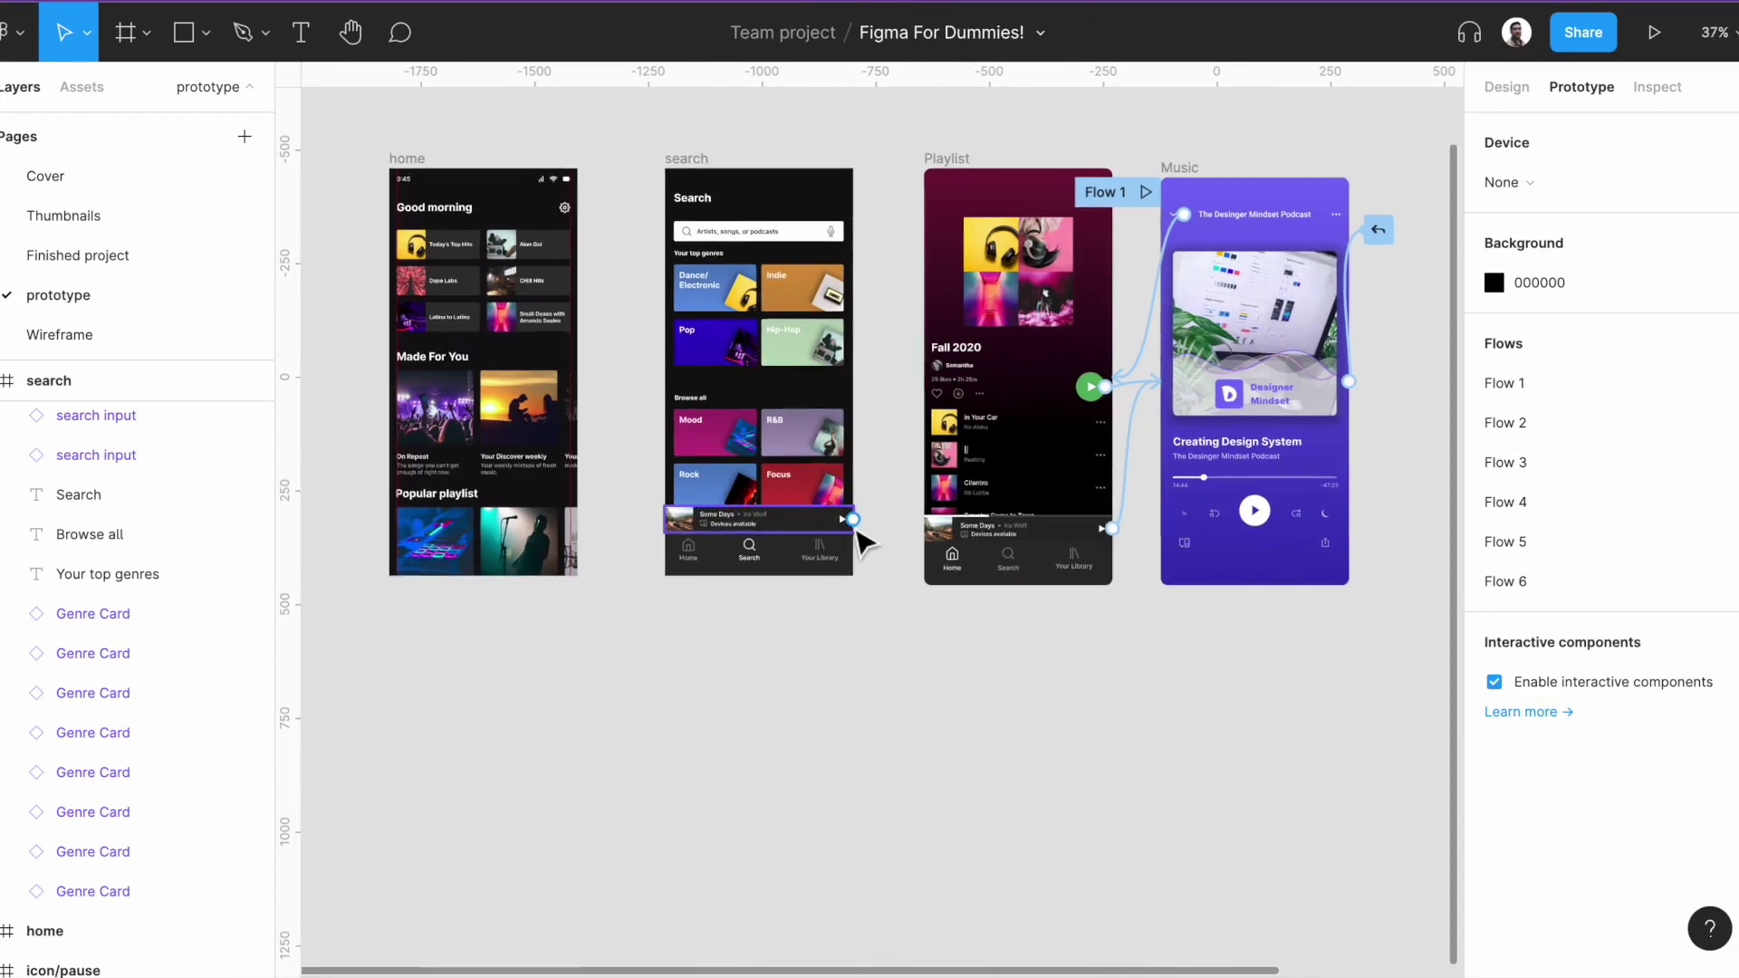
scroll(859, 536, "up", 5, "ctrl")
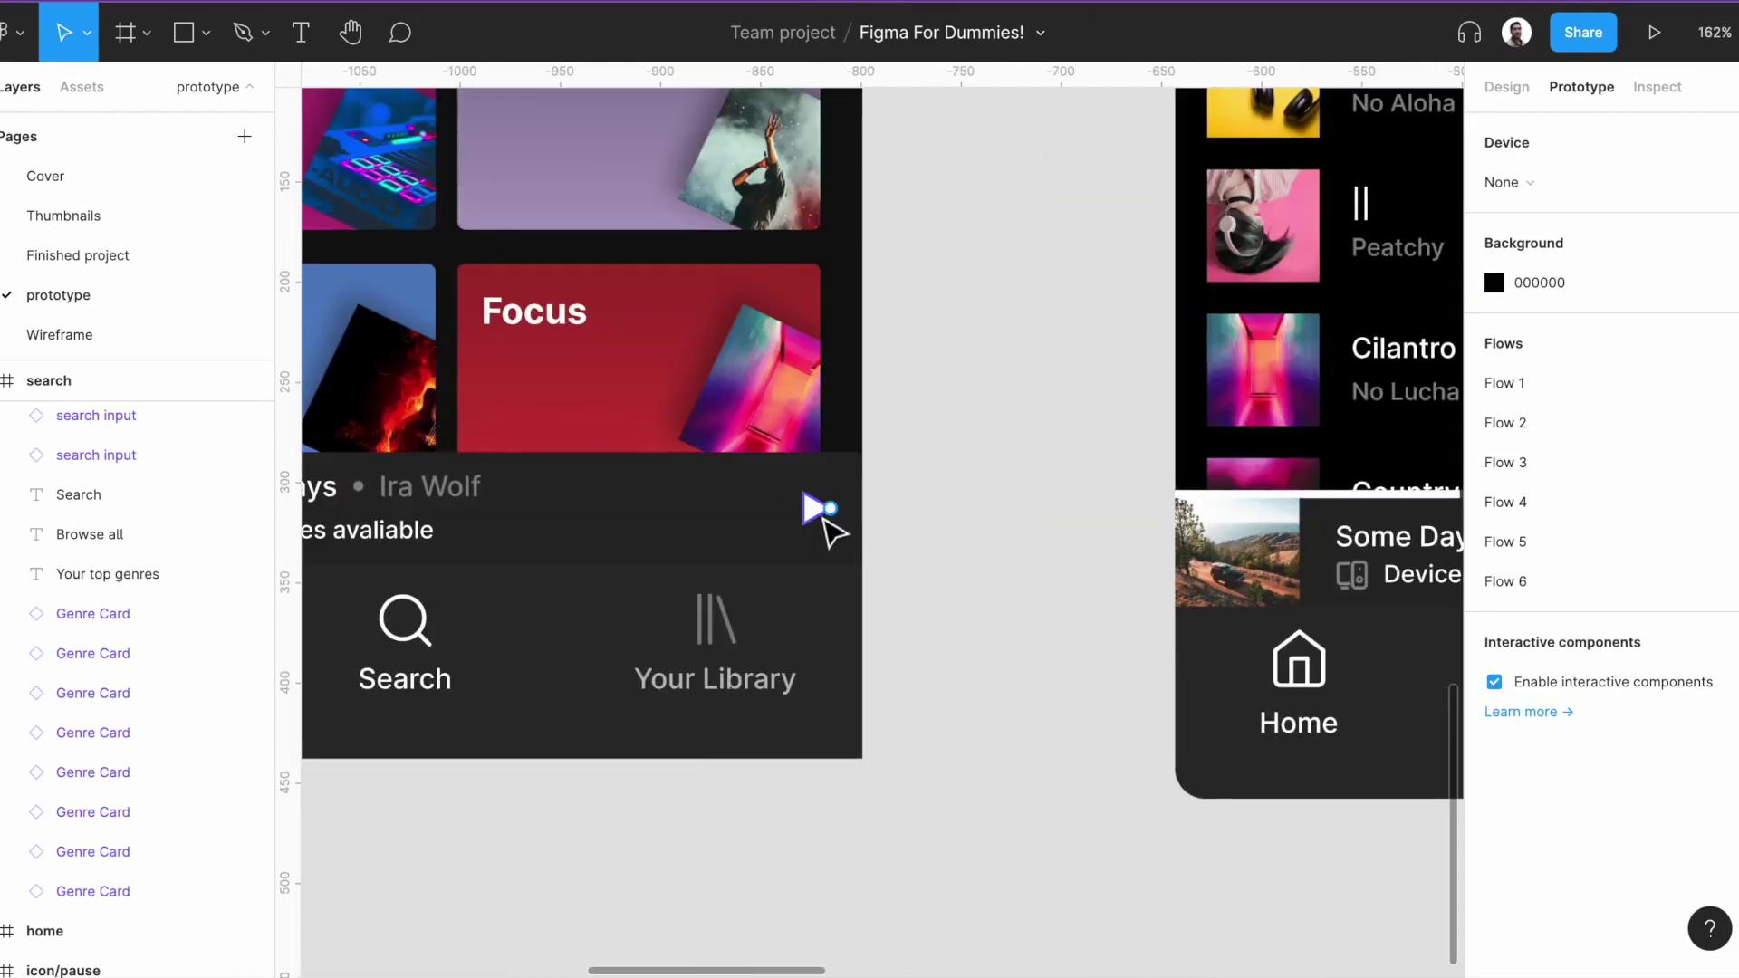
scroll(826, 530, "down", 3, "ctrl")
left_click_drag(1143, 734, 782, 873)
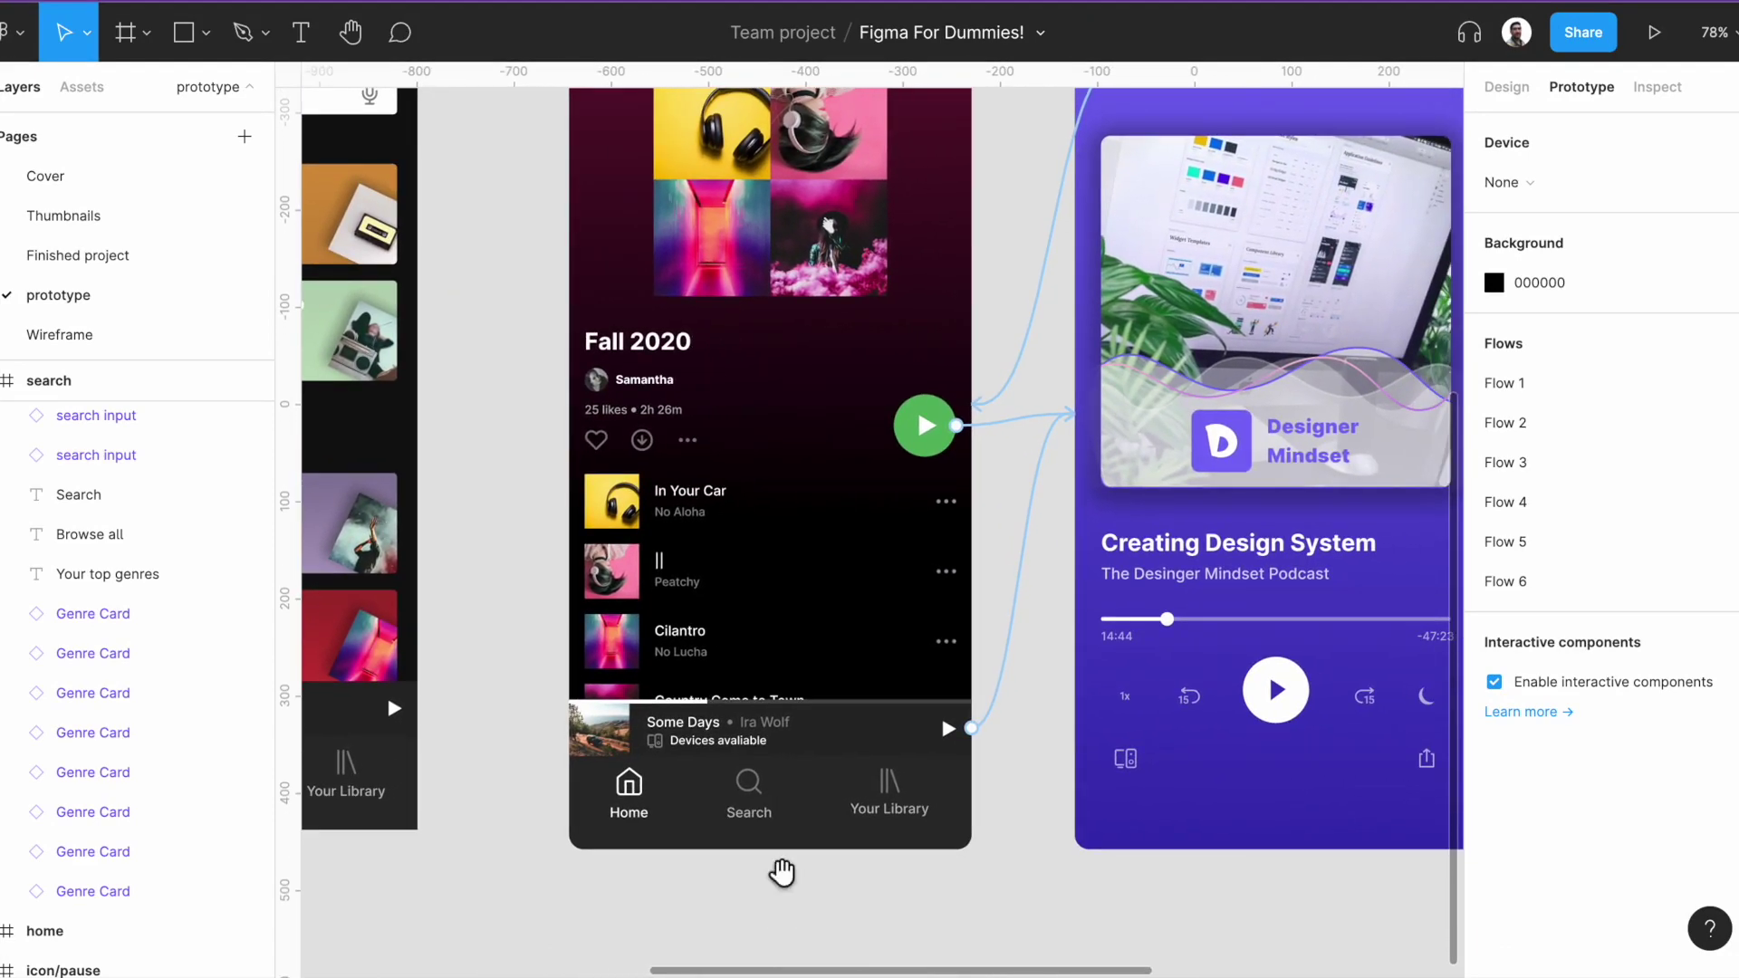
scroll(978, 843, "right", 3)
scroll(979, 843, "up", 1)
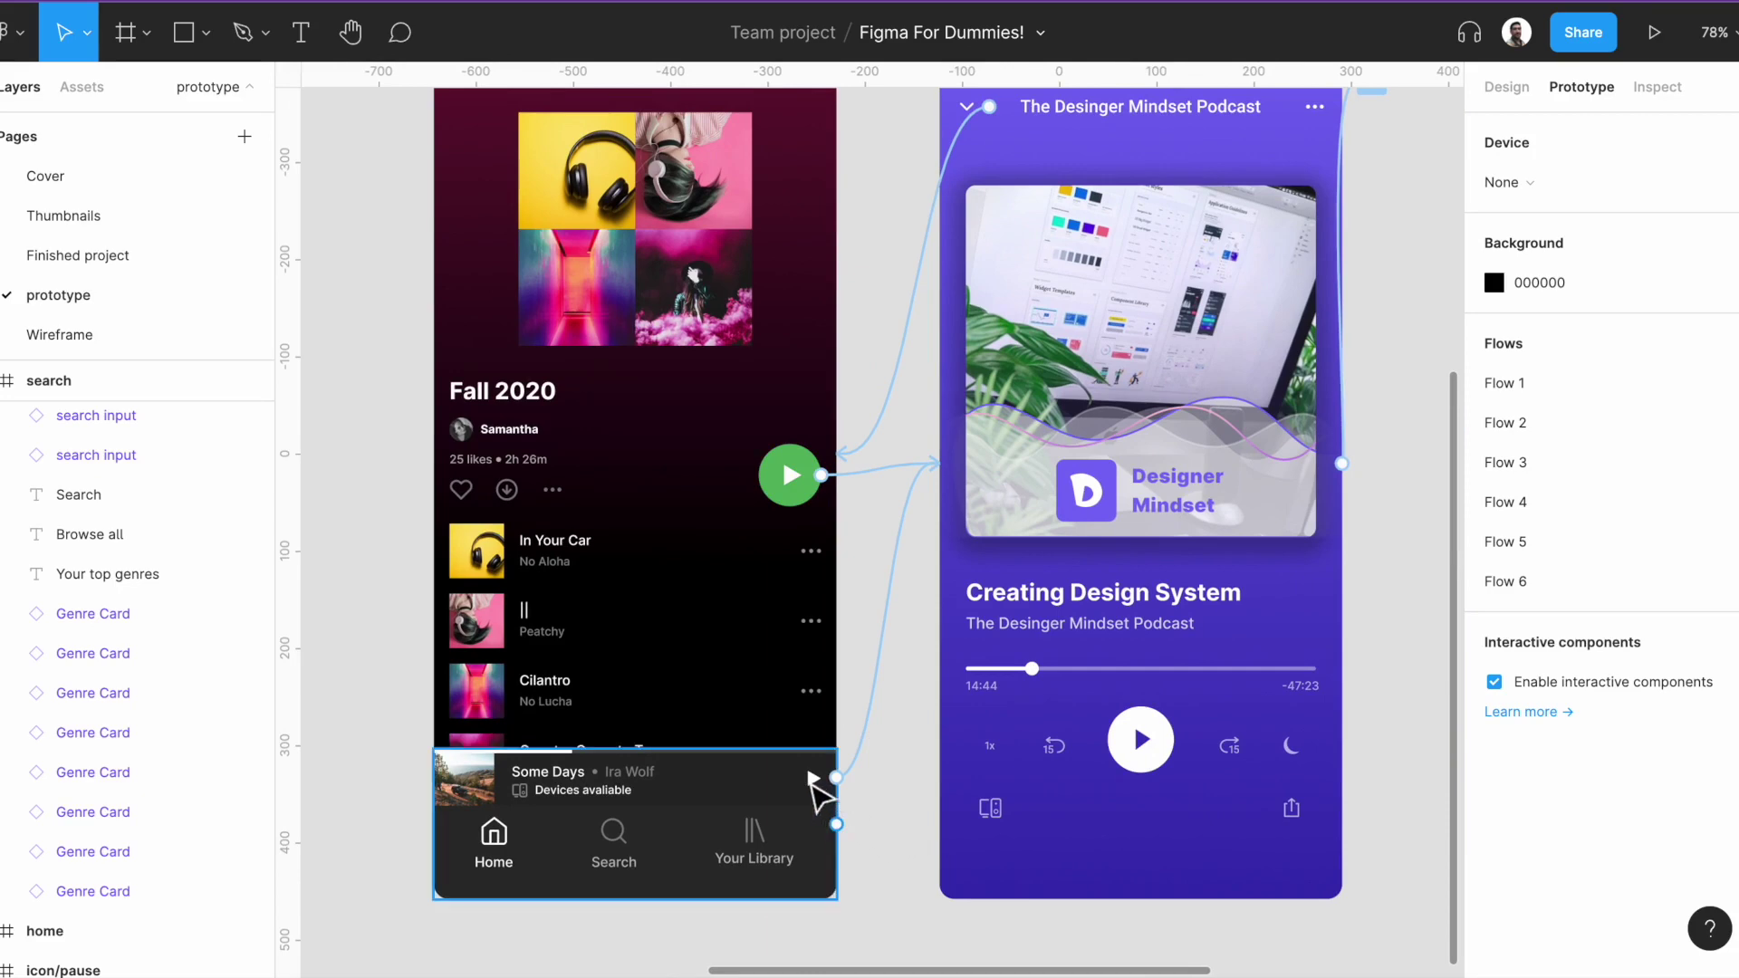
scroll(815, 788, "down", 5)
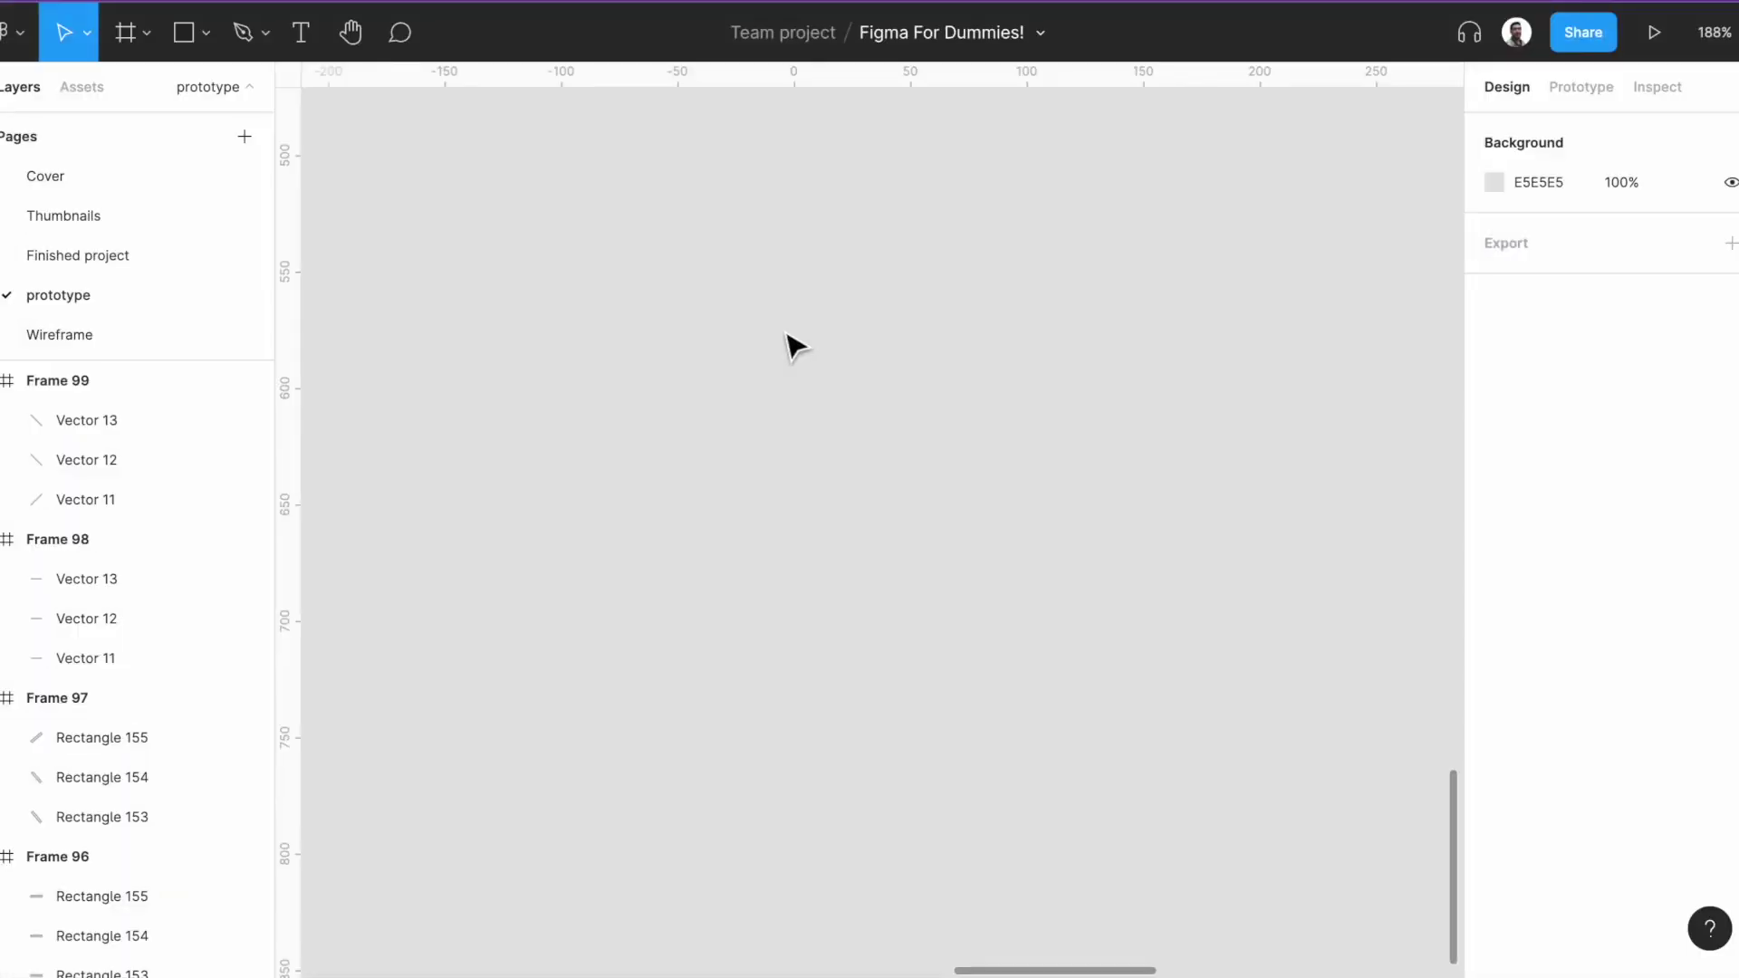
Create a 24×24 frame and name it 'icon'.
key("f")
left_click(770, 346)
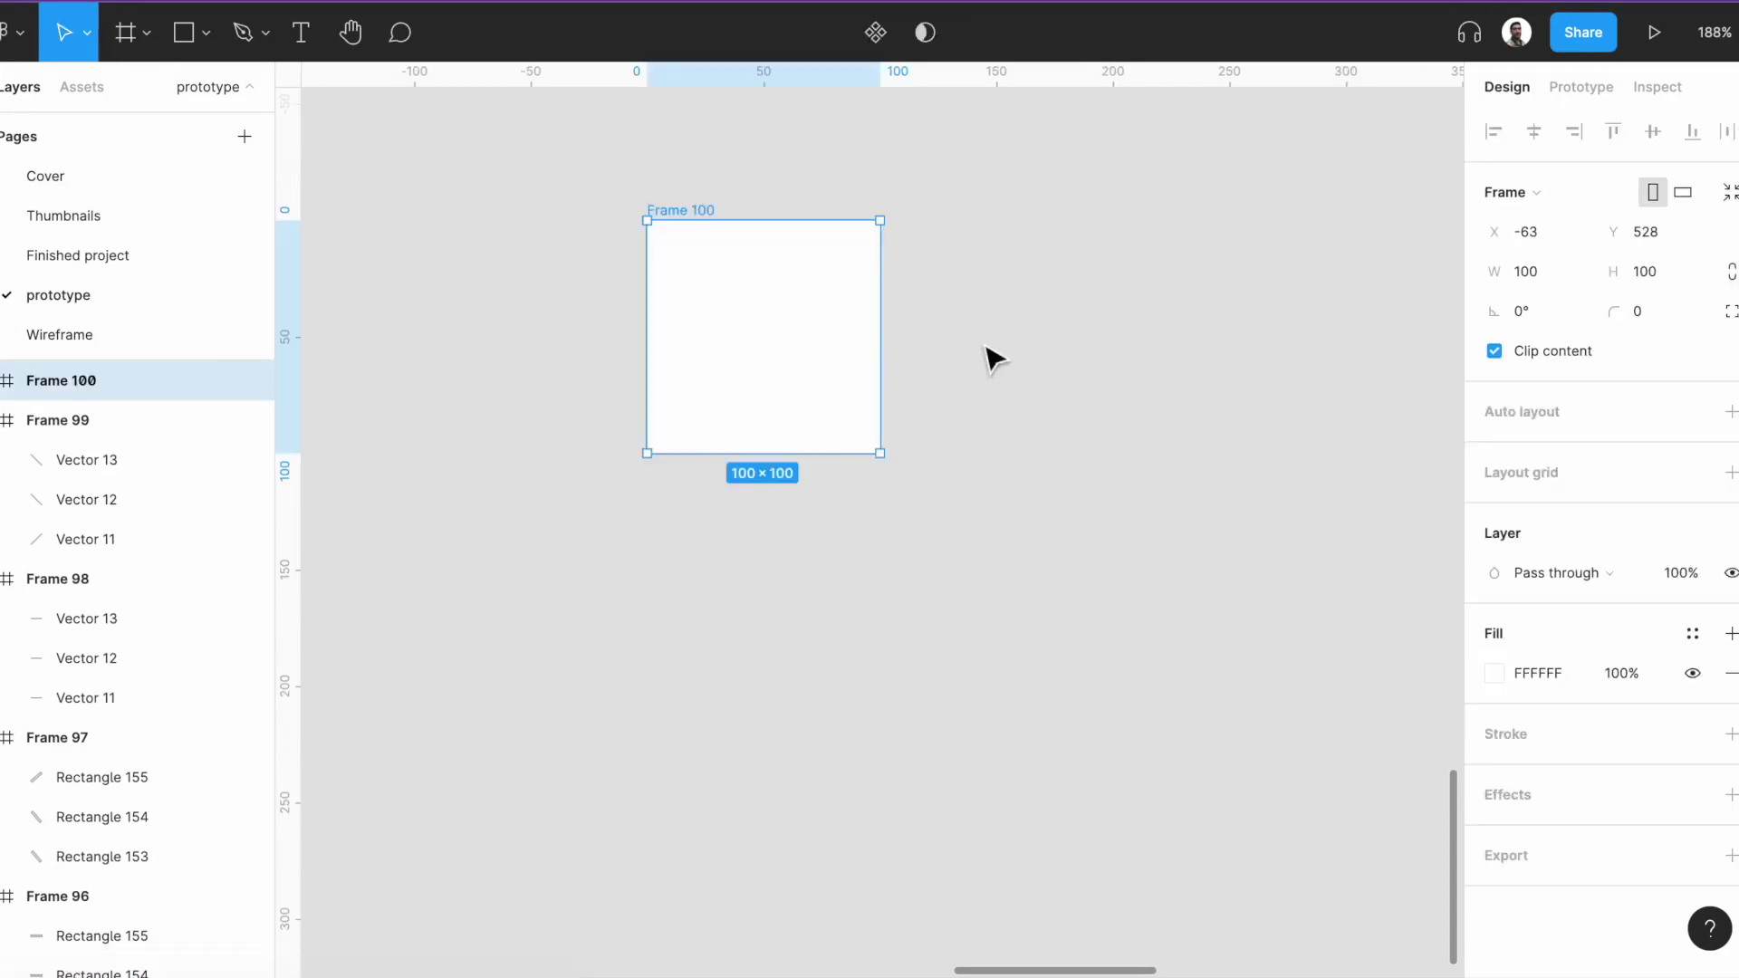
left_click(1571, 286)
type("24")
key("Tab")
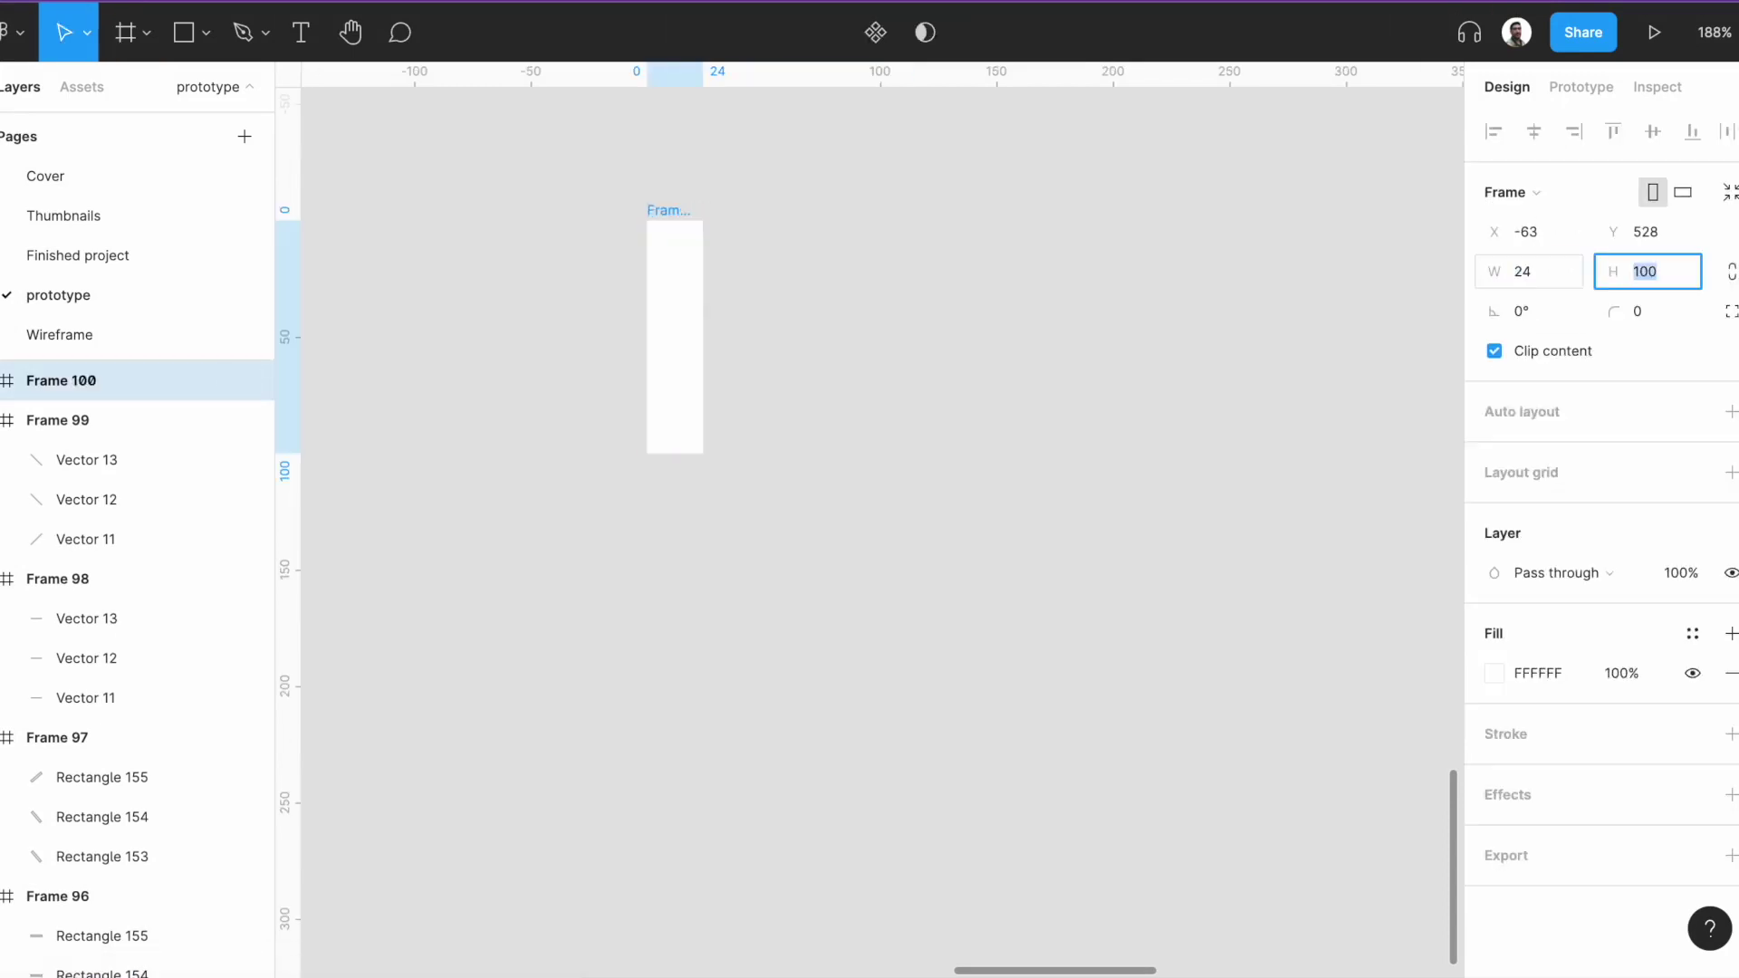
type("24")
key("Return")
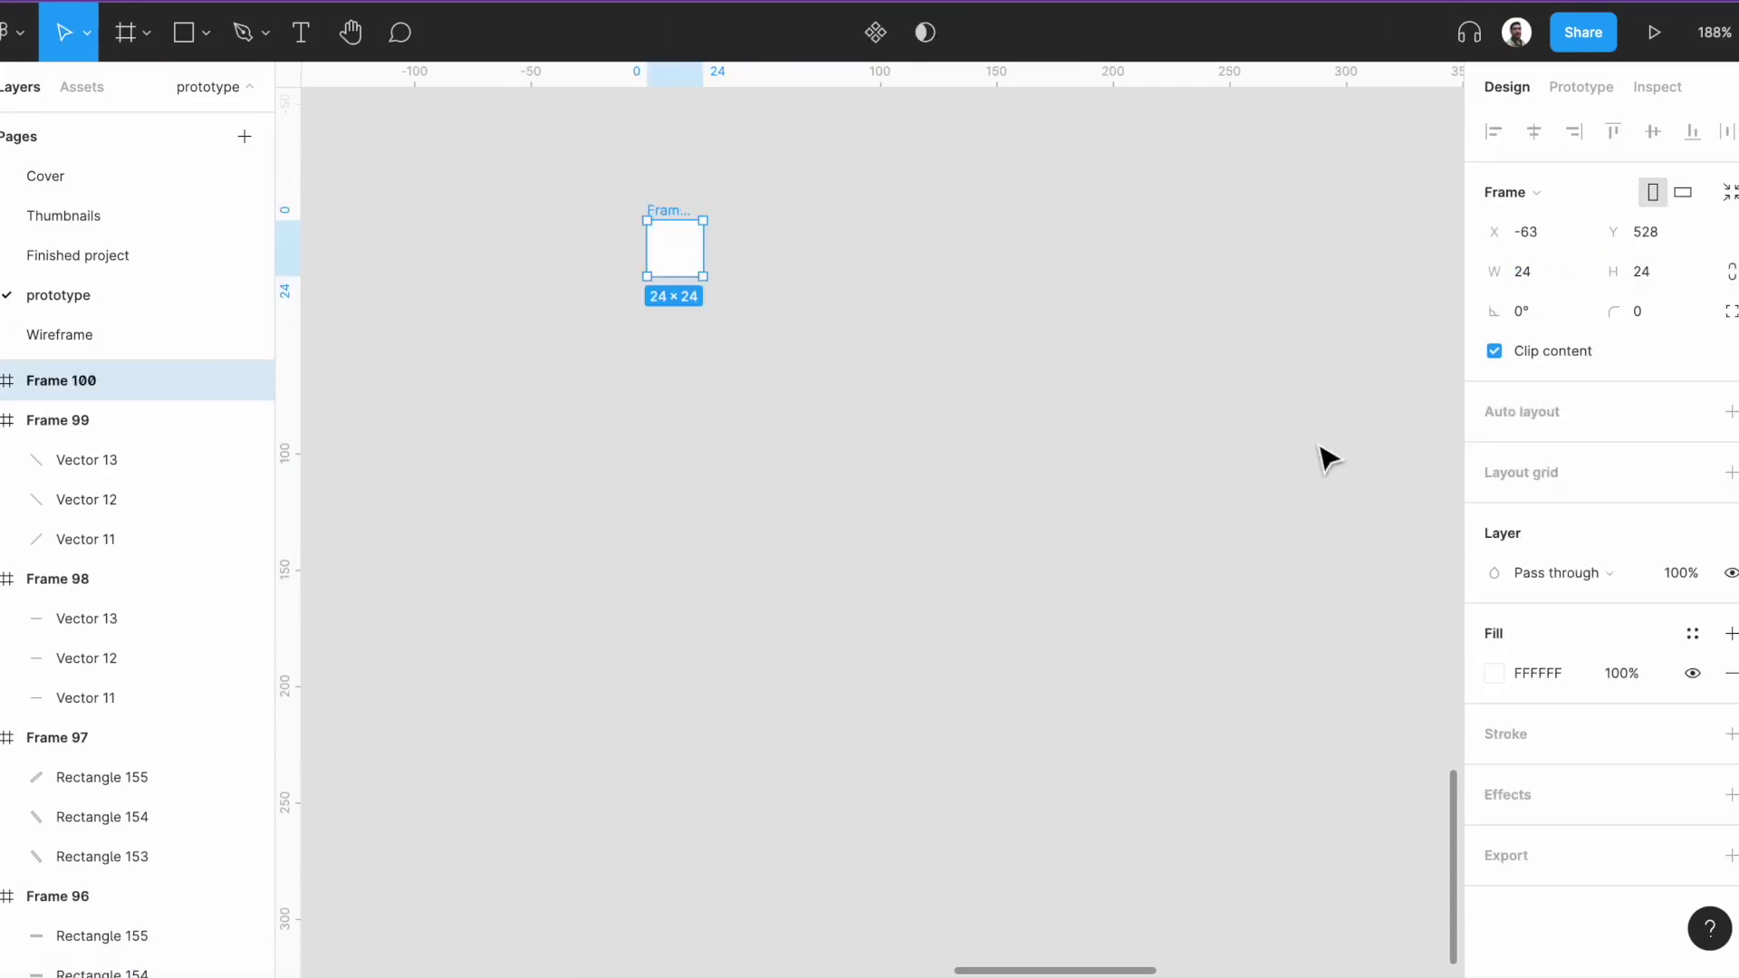
key("super+r")
type("icon")
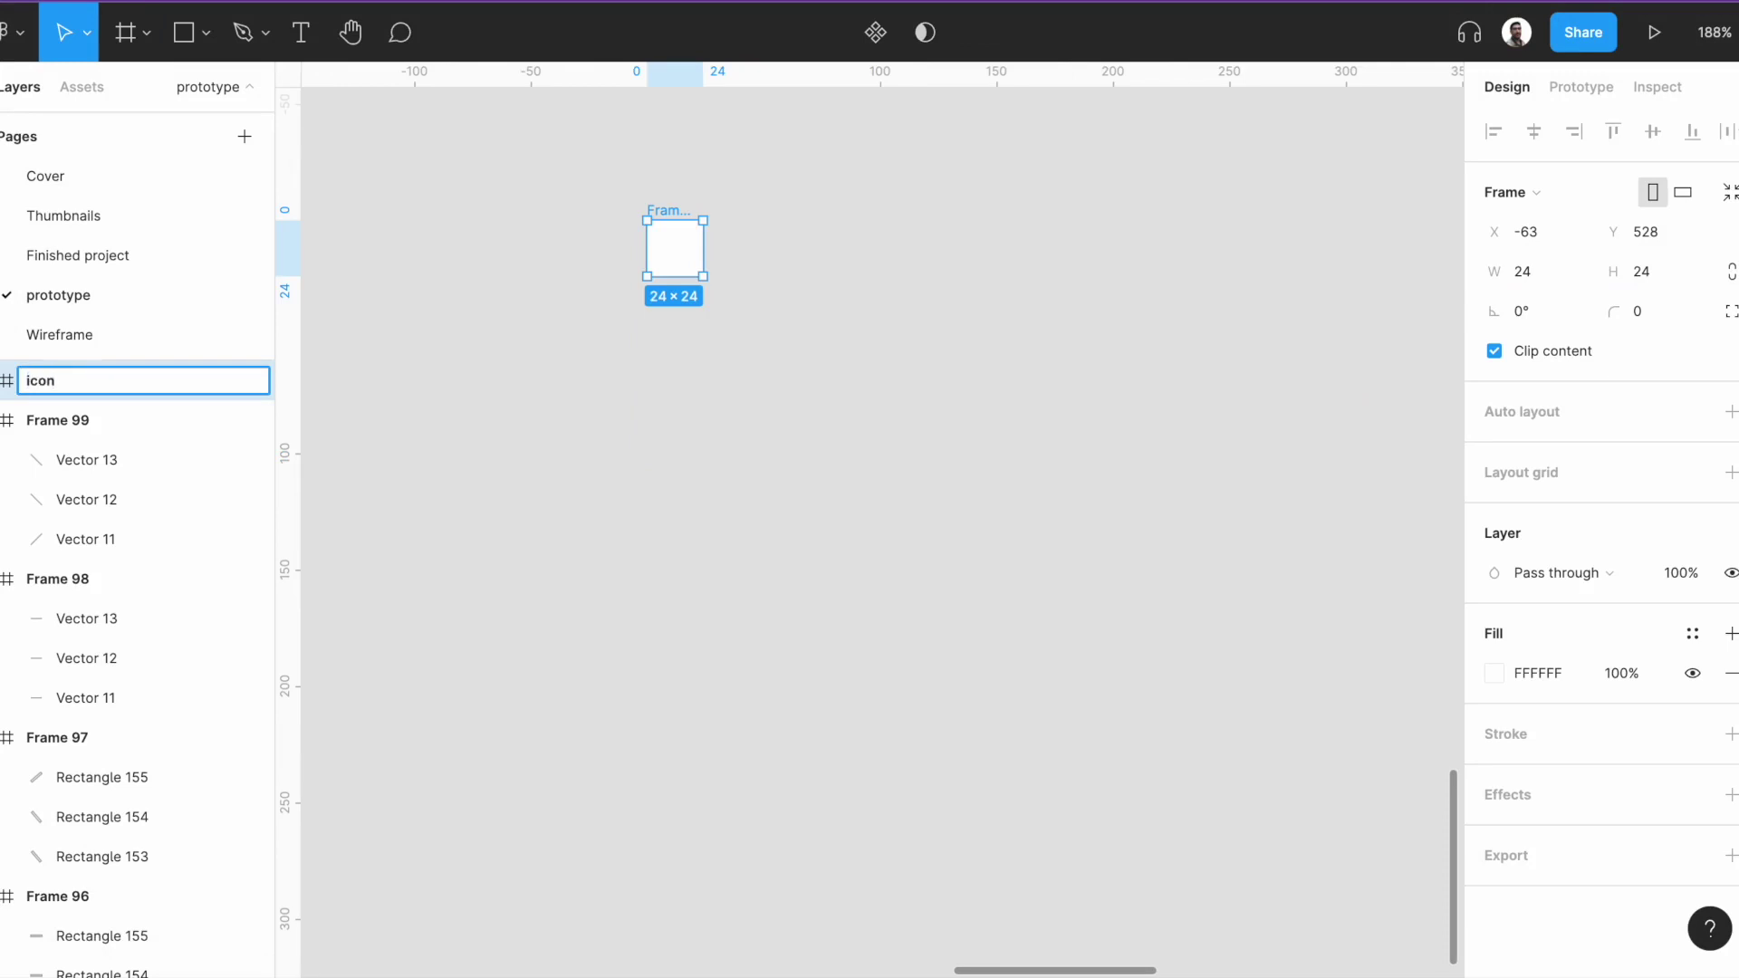
key("Return")
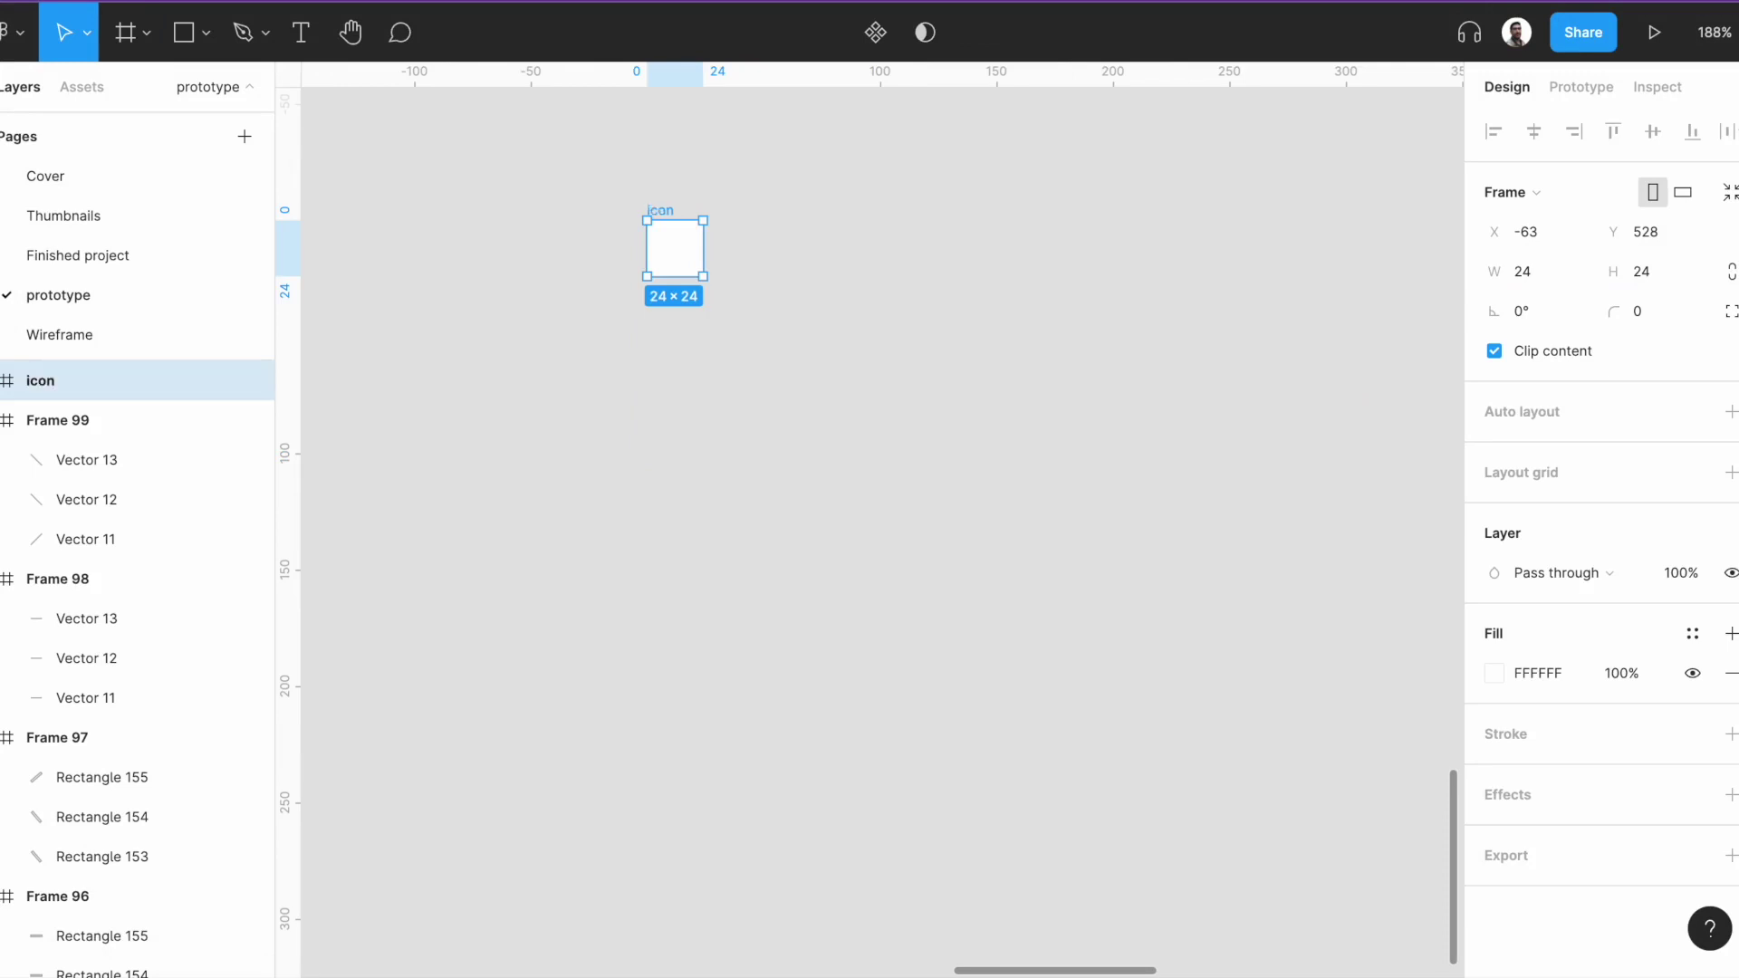
Duplicate the icon frame just below the original and zoom in on it.
left_click_drag(698, 265, 688, 367)
scroll(682, 367, "up", 6)
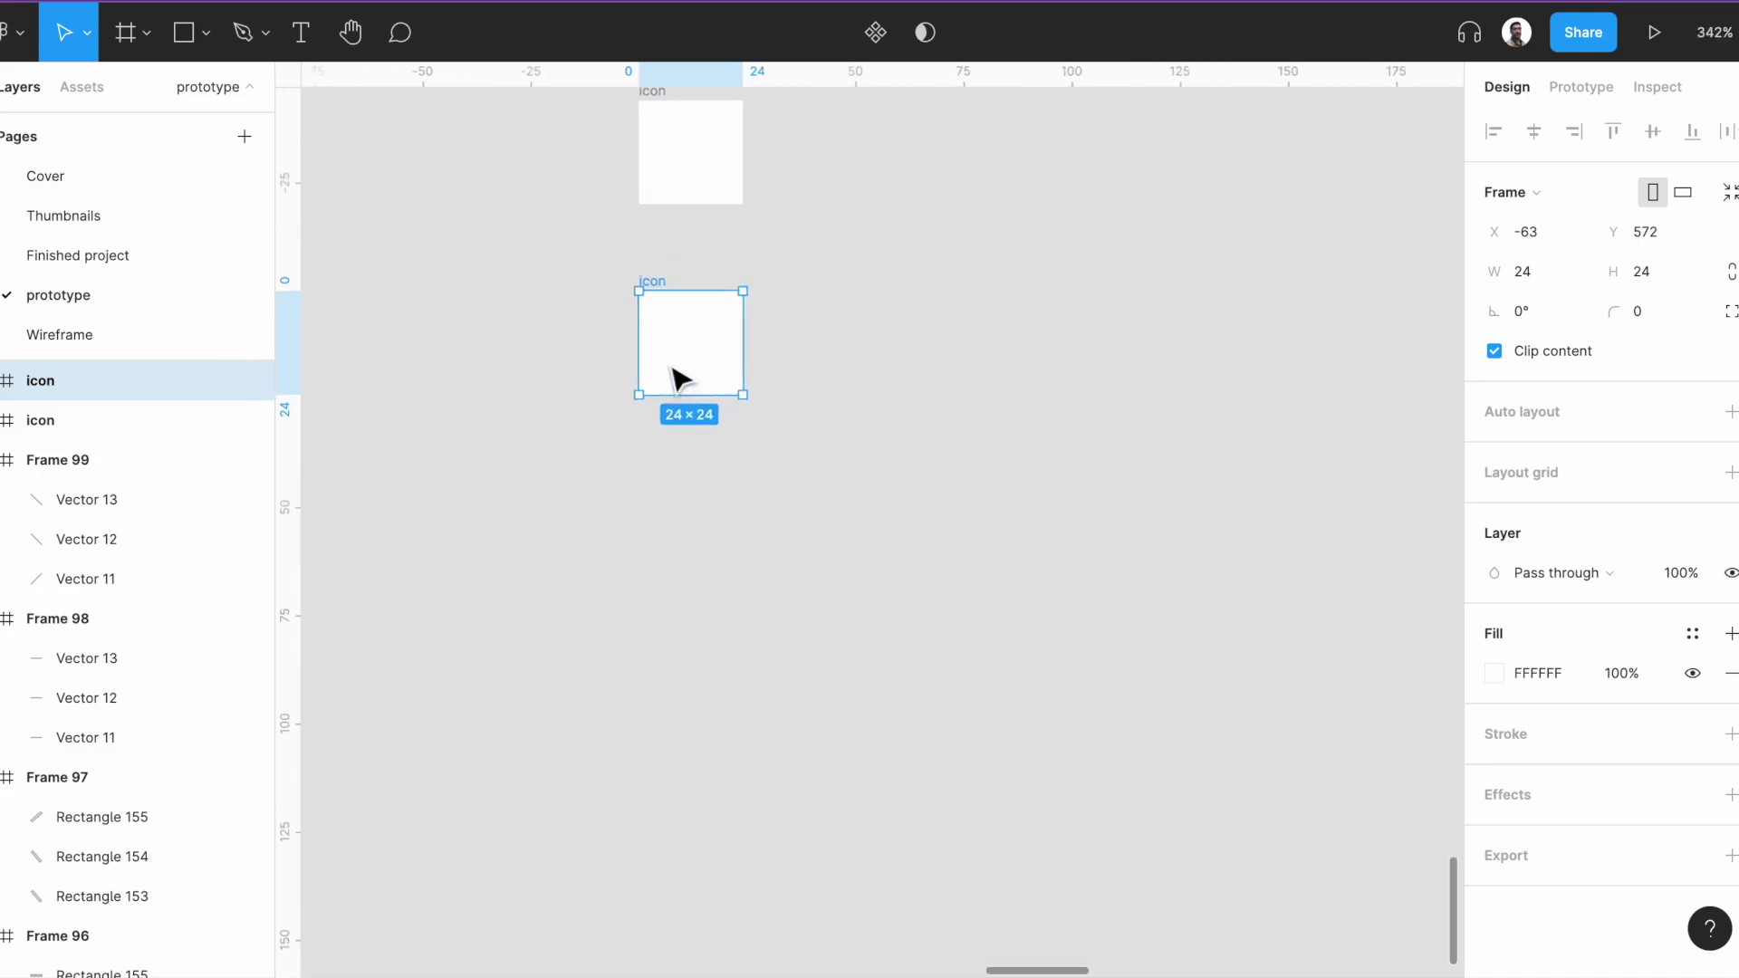
scroll(672, 368, "up", 3)
left_click_drag(1030, 284, 1076, 463)
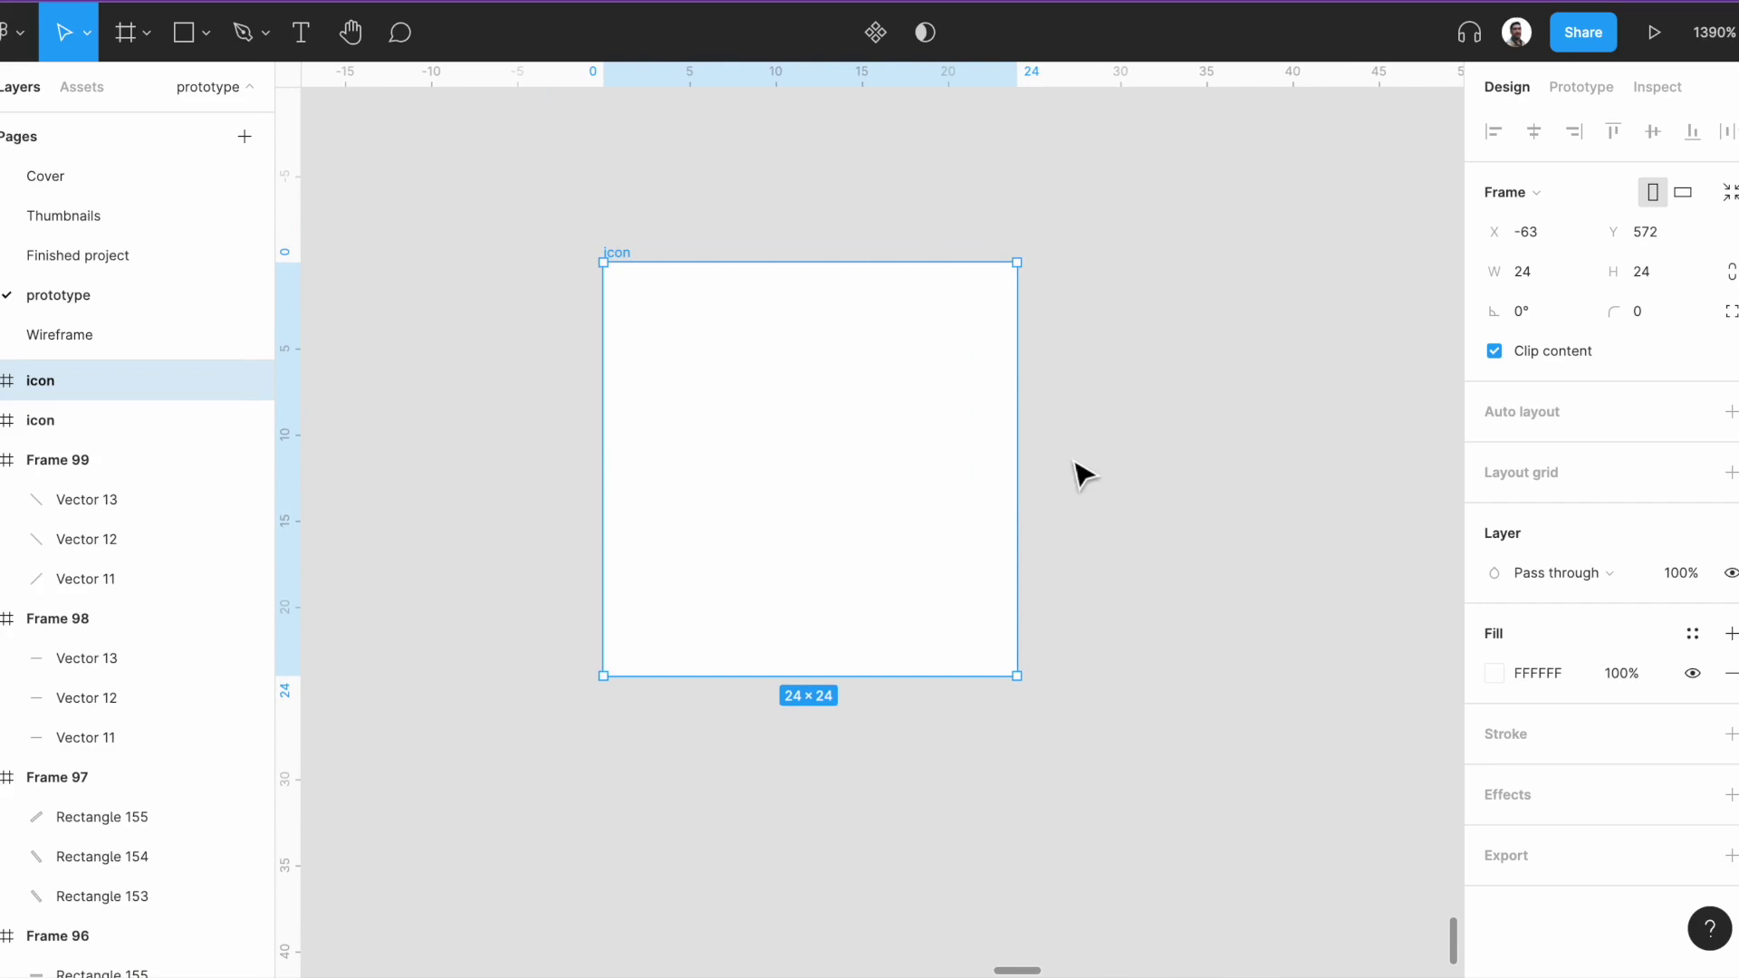
key("p")
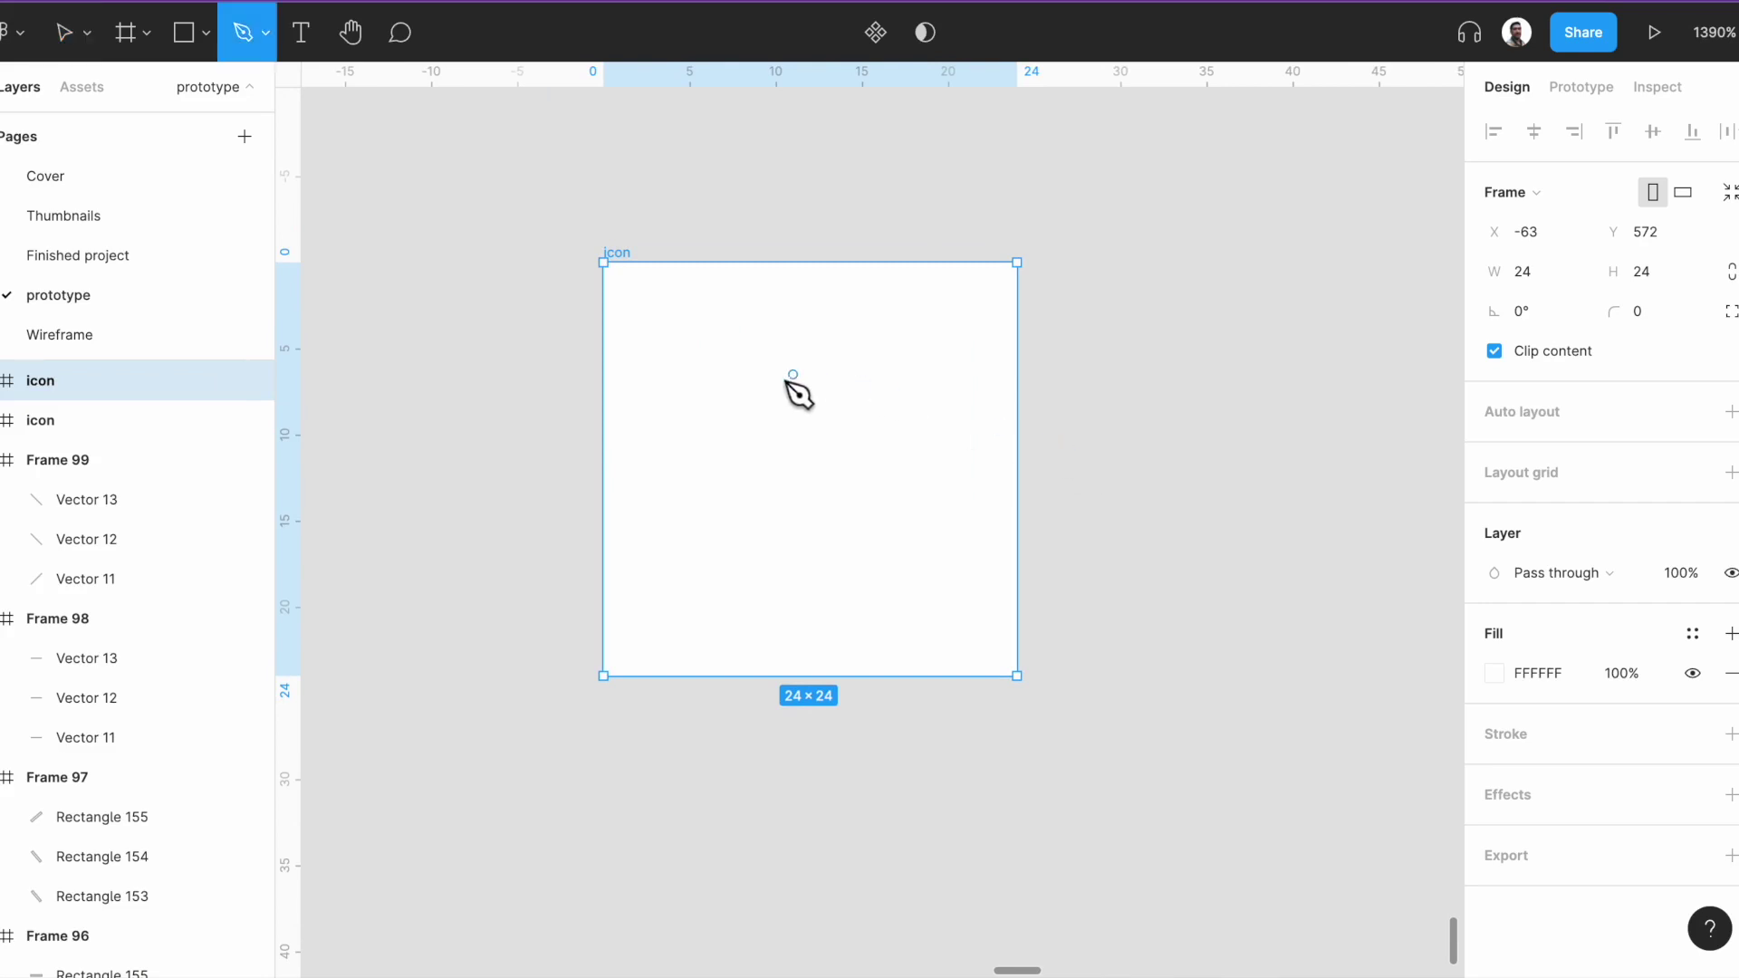
Draw a horizontal line across the icon frame with the Pen tool.
left_click(690, 366)
key("Escape")
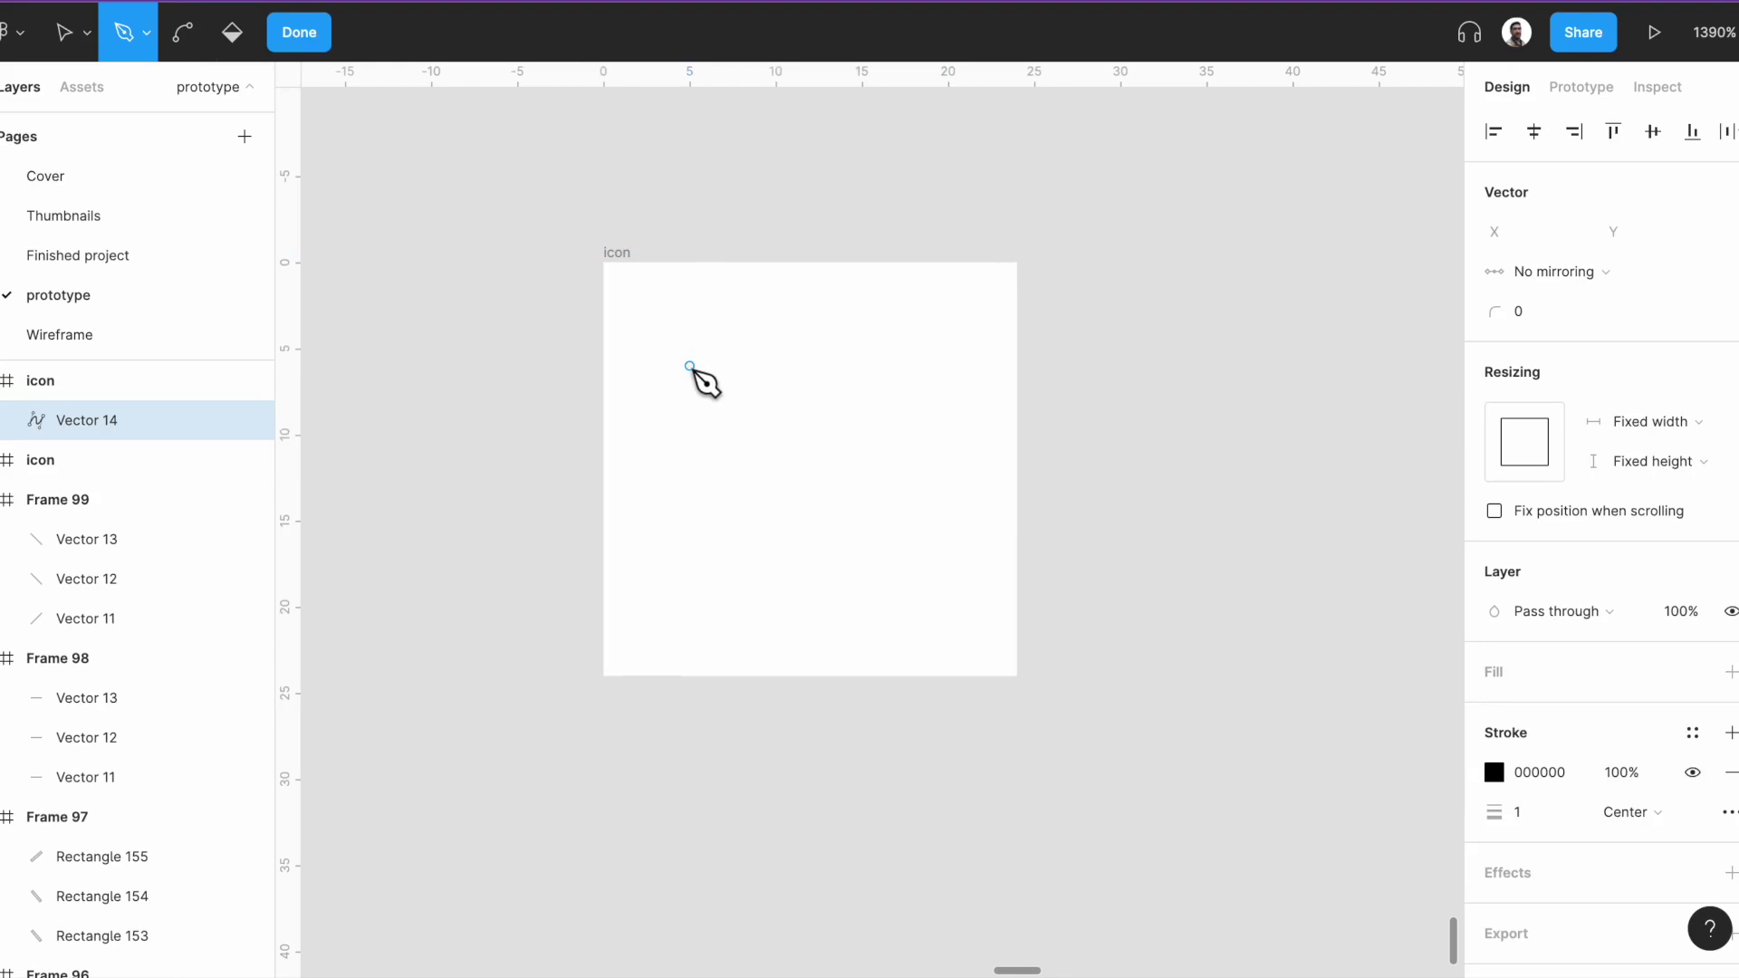
left_click(691, 366)
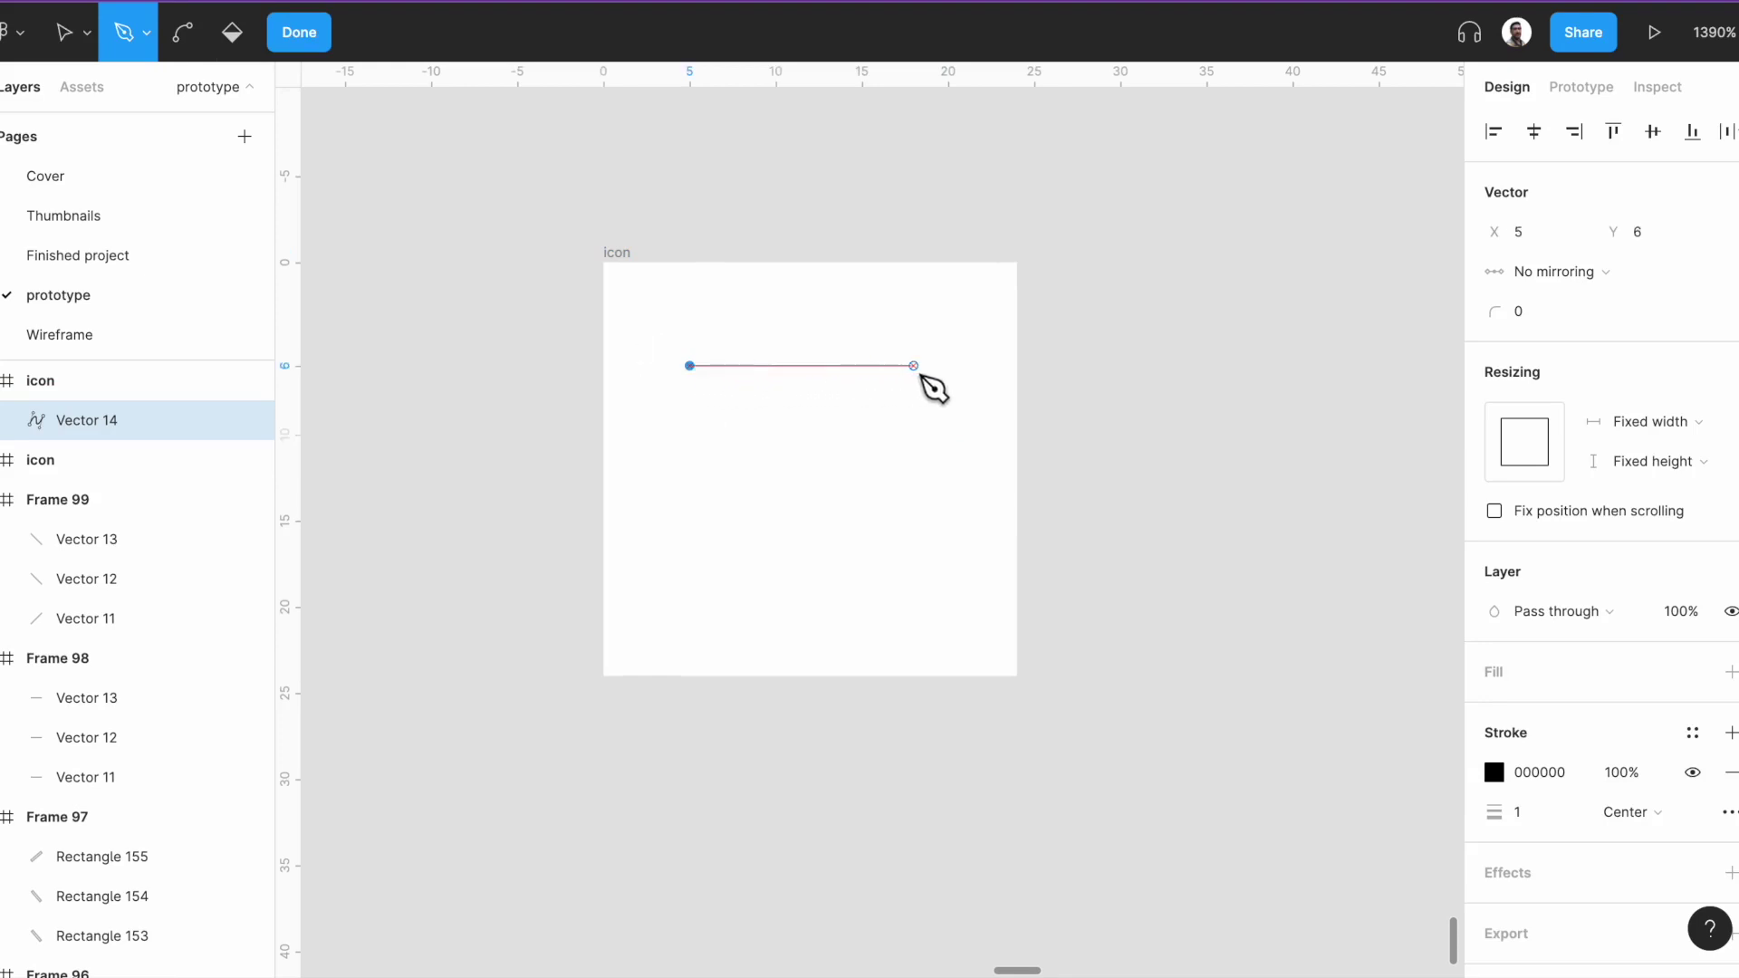
left_click(915, 367)
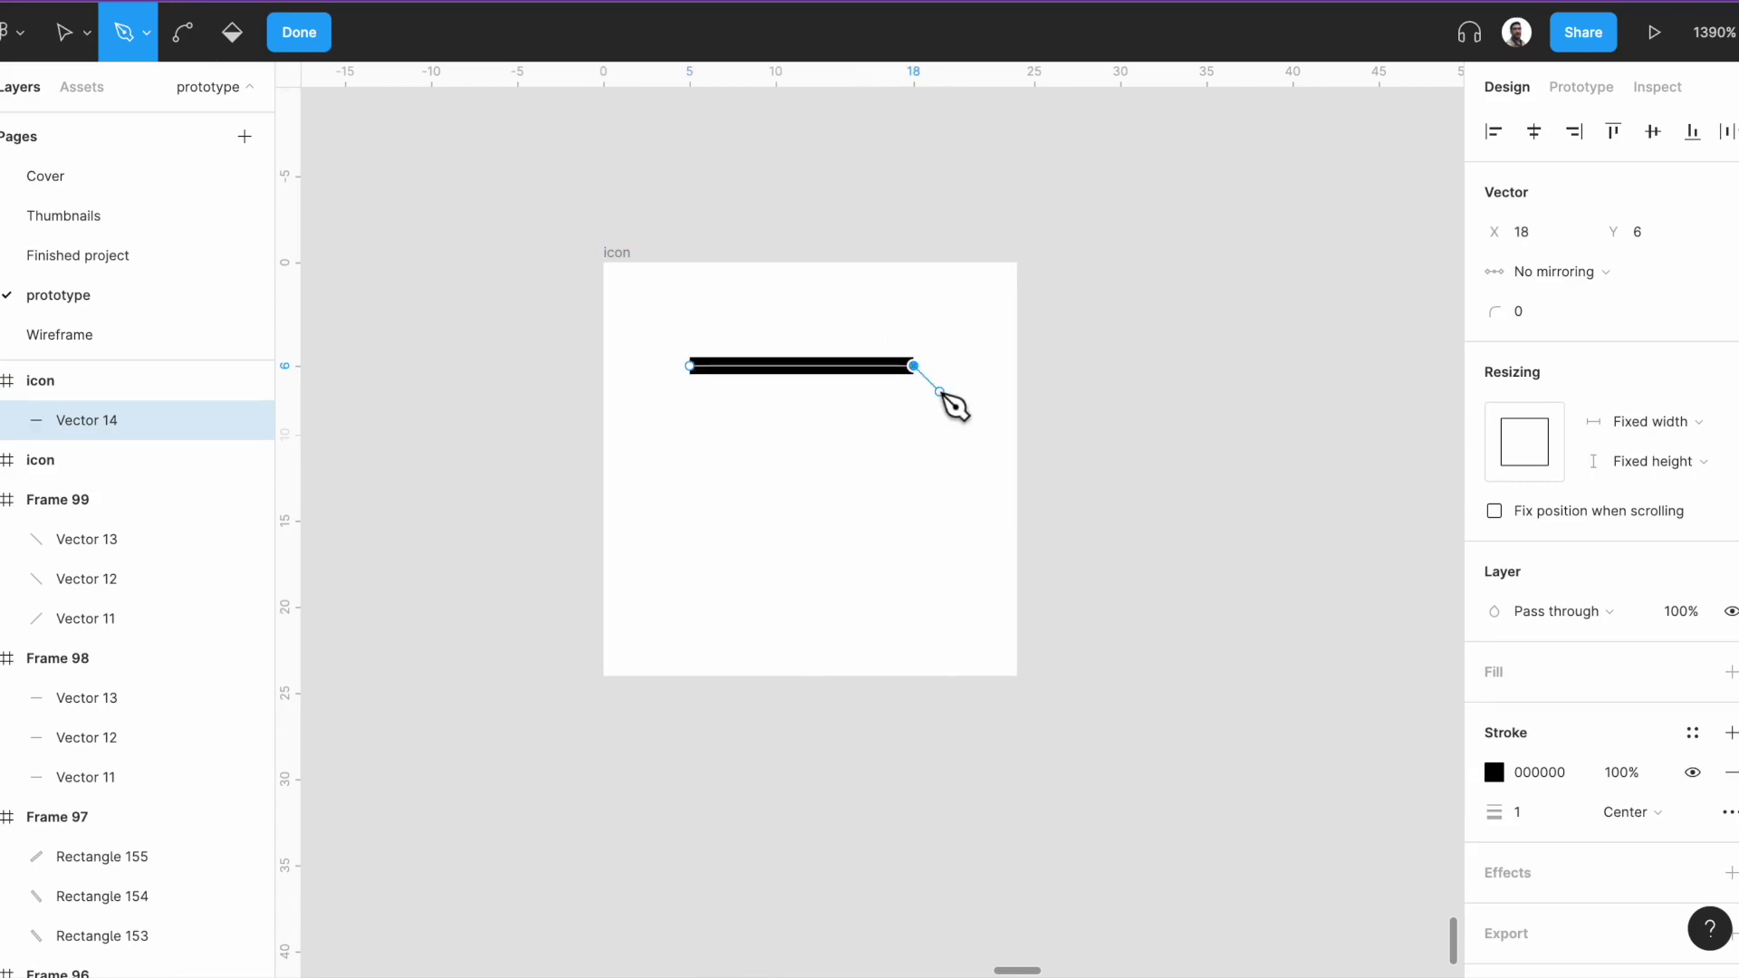
key("Escape")
key("v")
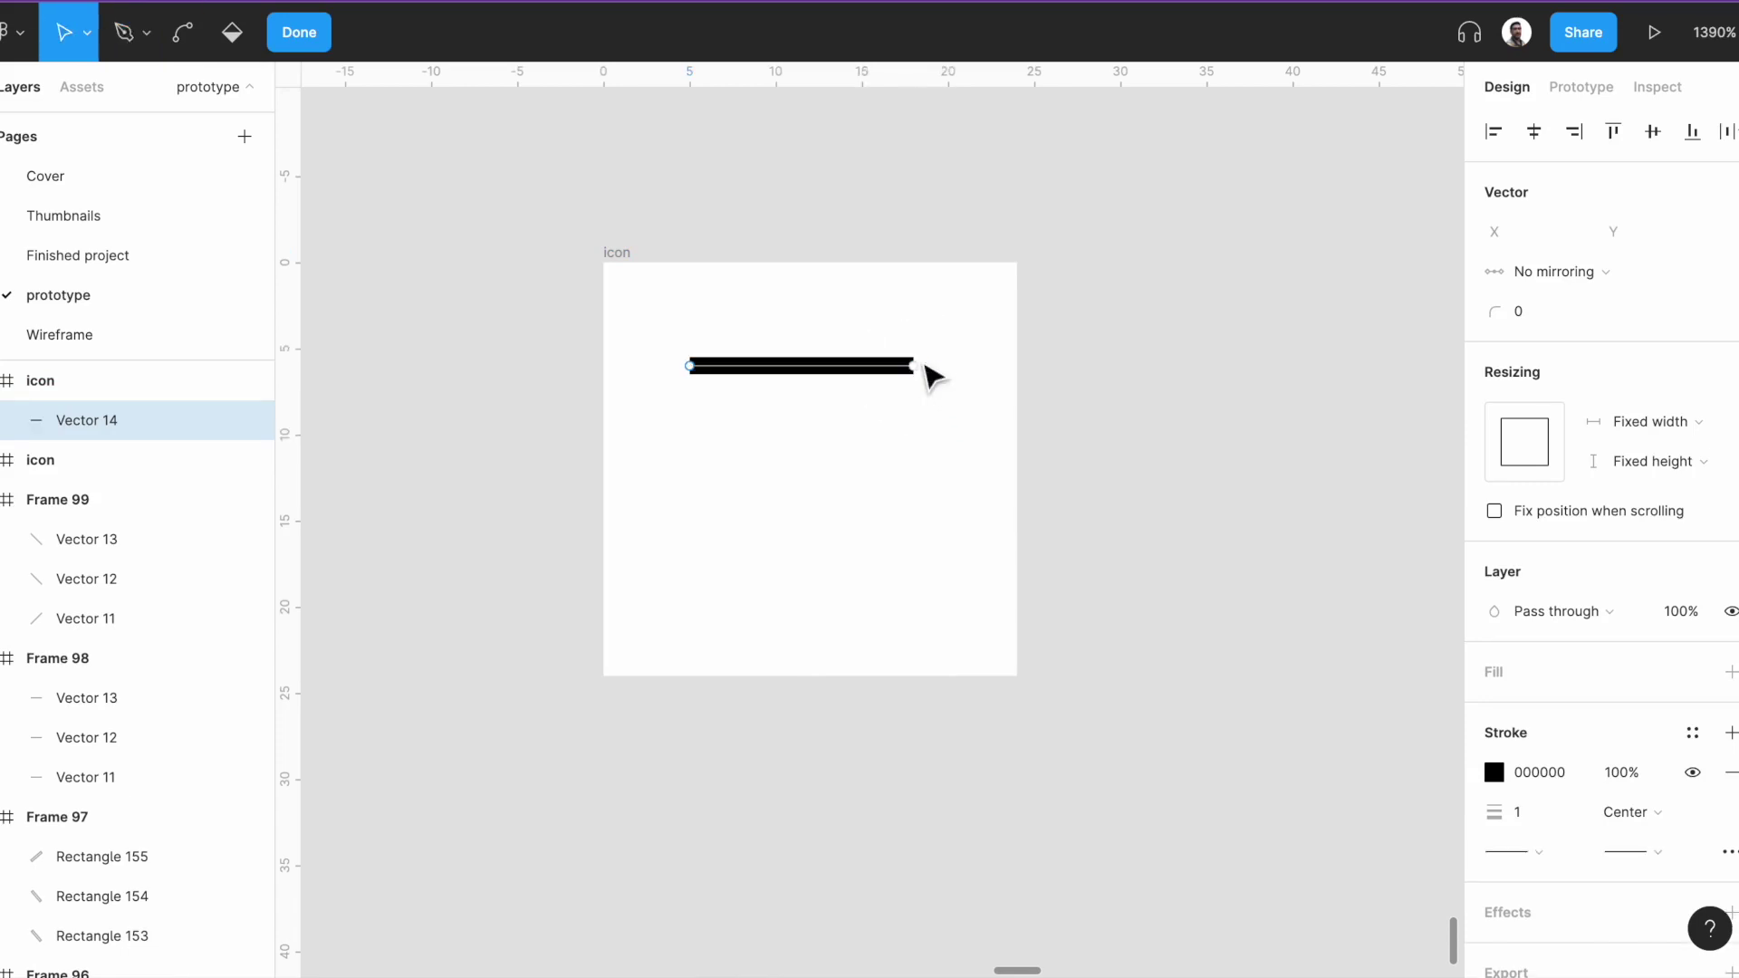
left_click(916, 367)
left_click_drag(918, 372, 942, 379)
left_click(888, 476)
left_click(815, 355)
Set the line's width to 16 and shift it one unit left.
left_click(1537, 231)
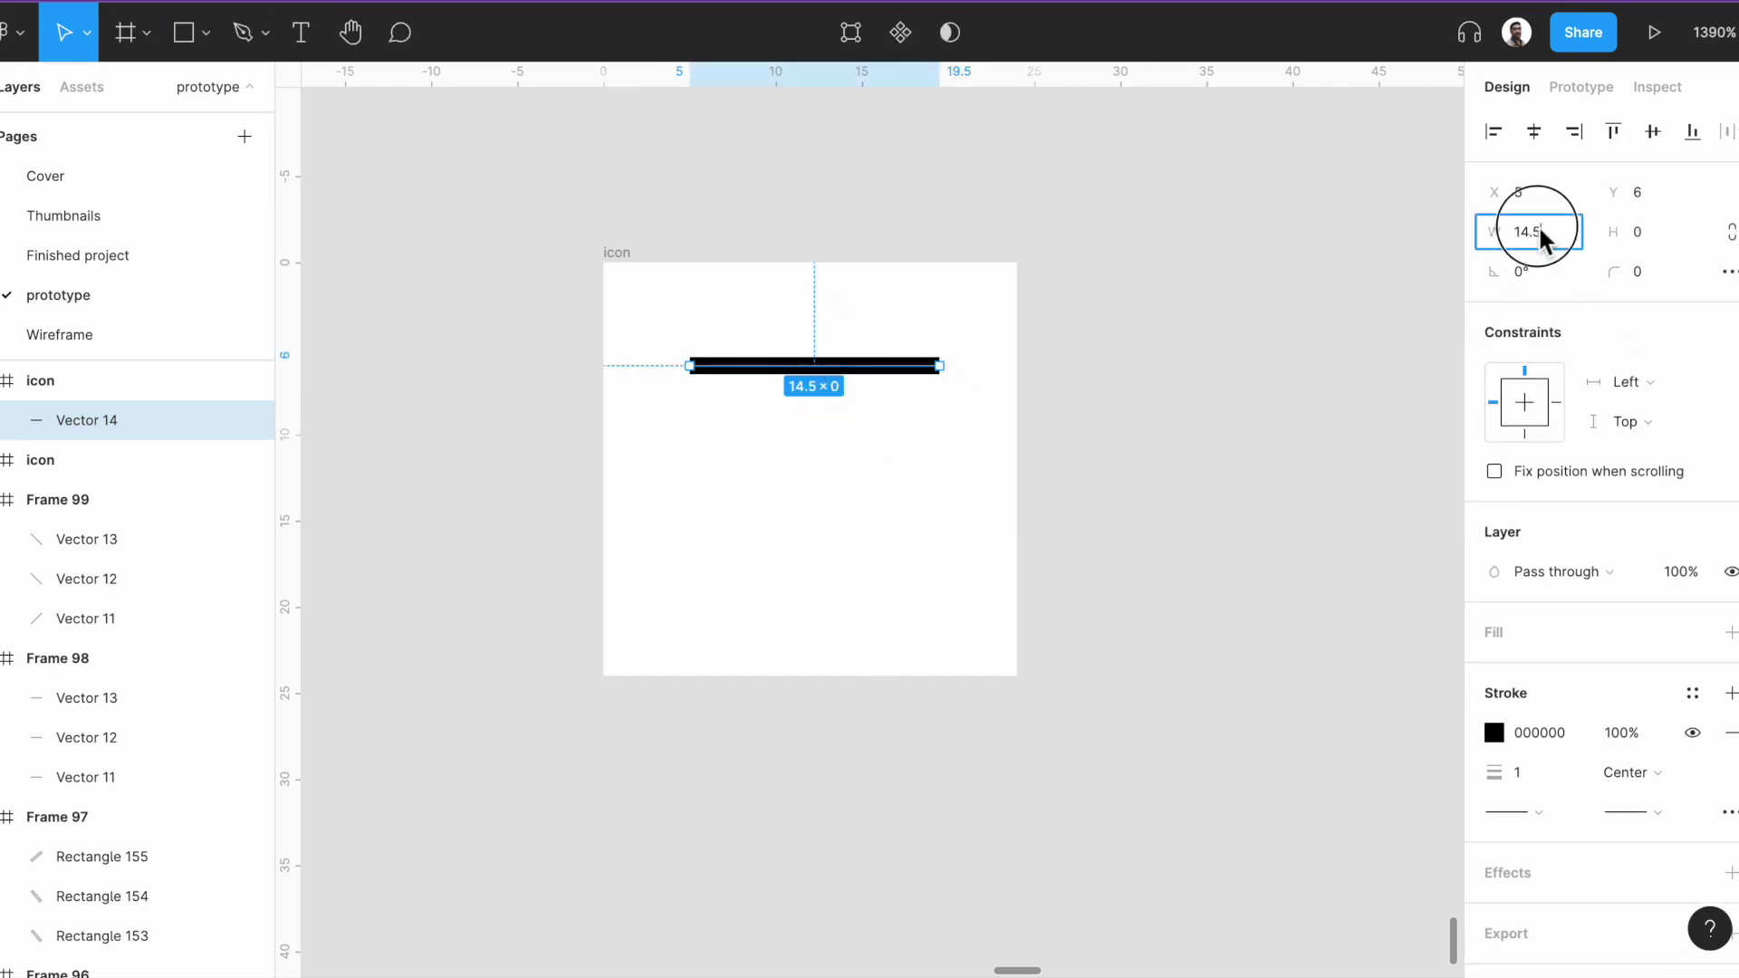
type("16")
key("Return")
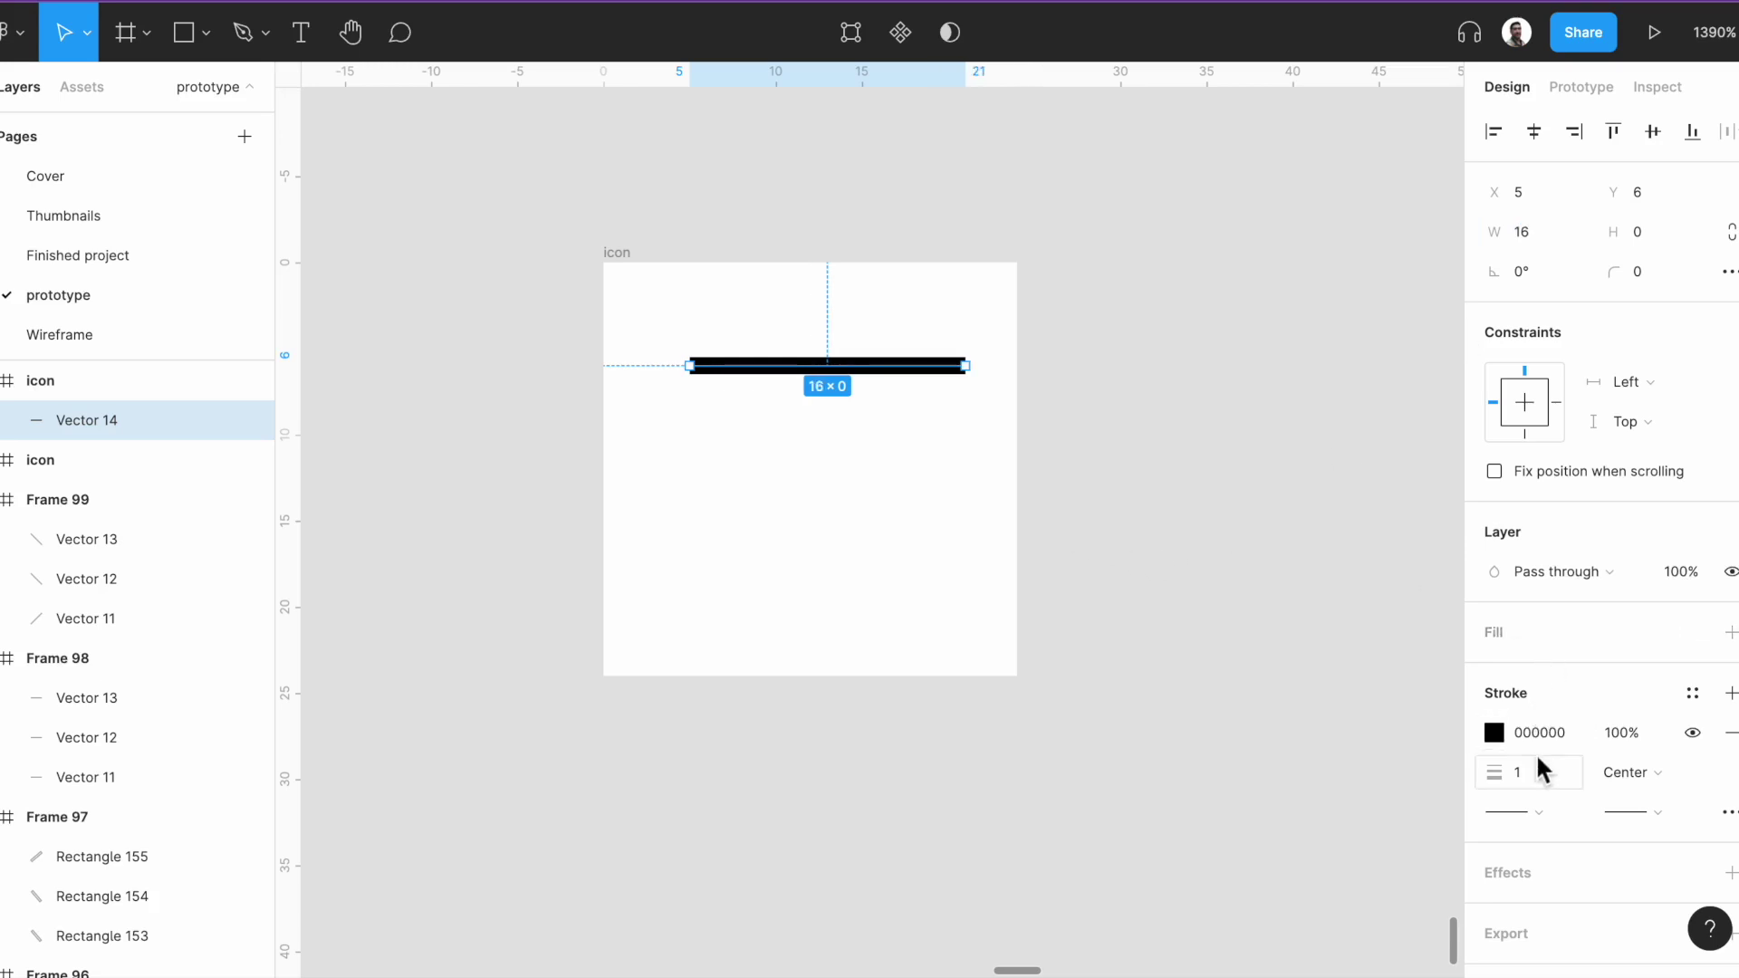
left_click(920, 446)
left_click(877, 367)
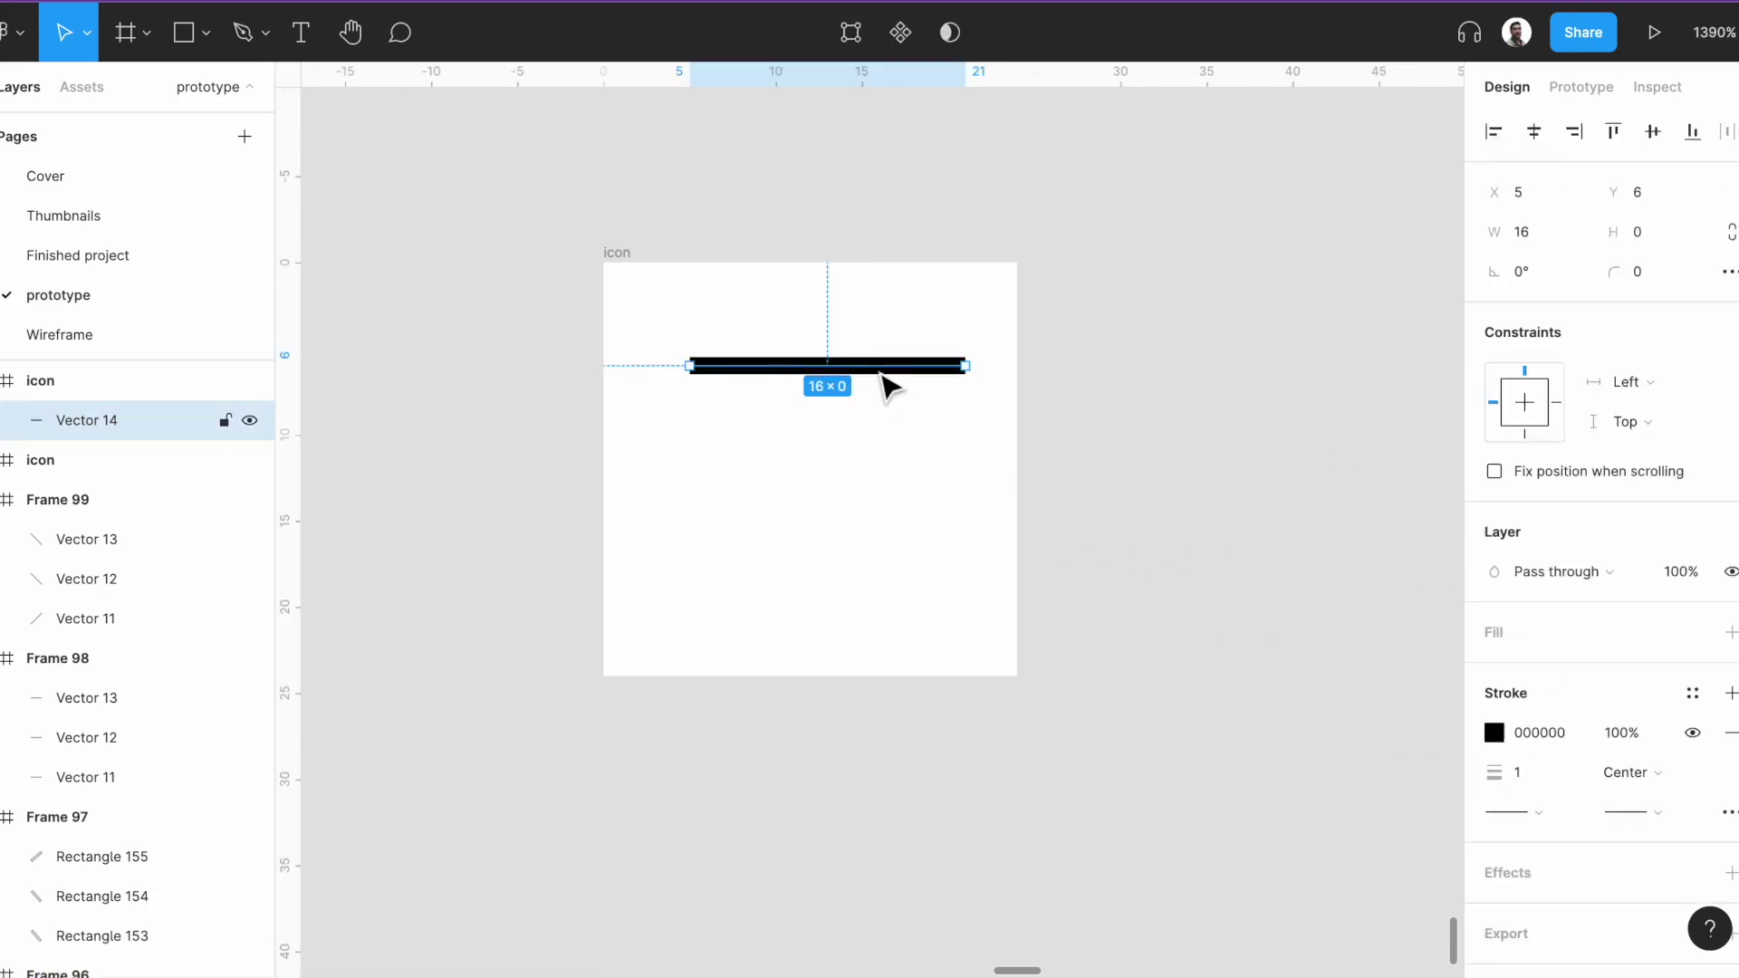
left_click_drag(883, 385, 857, 385)
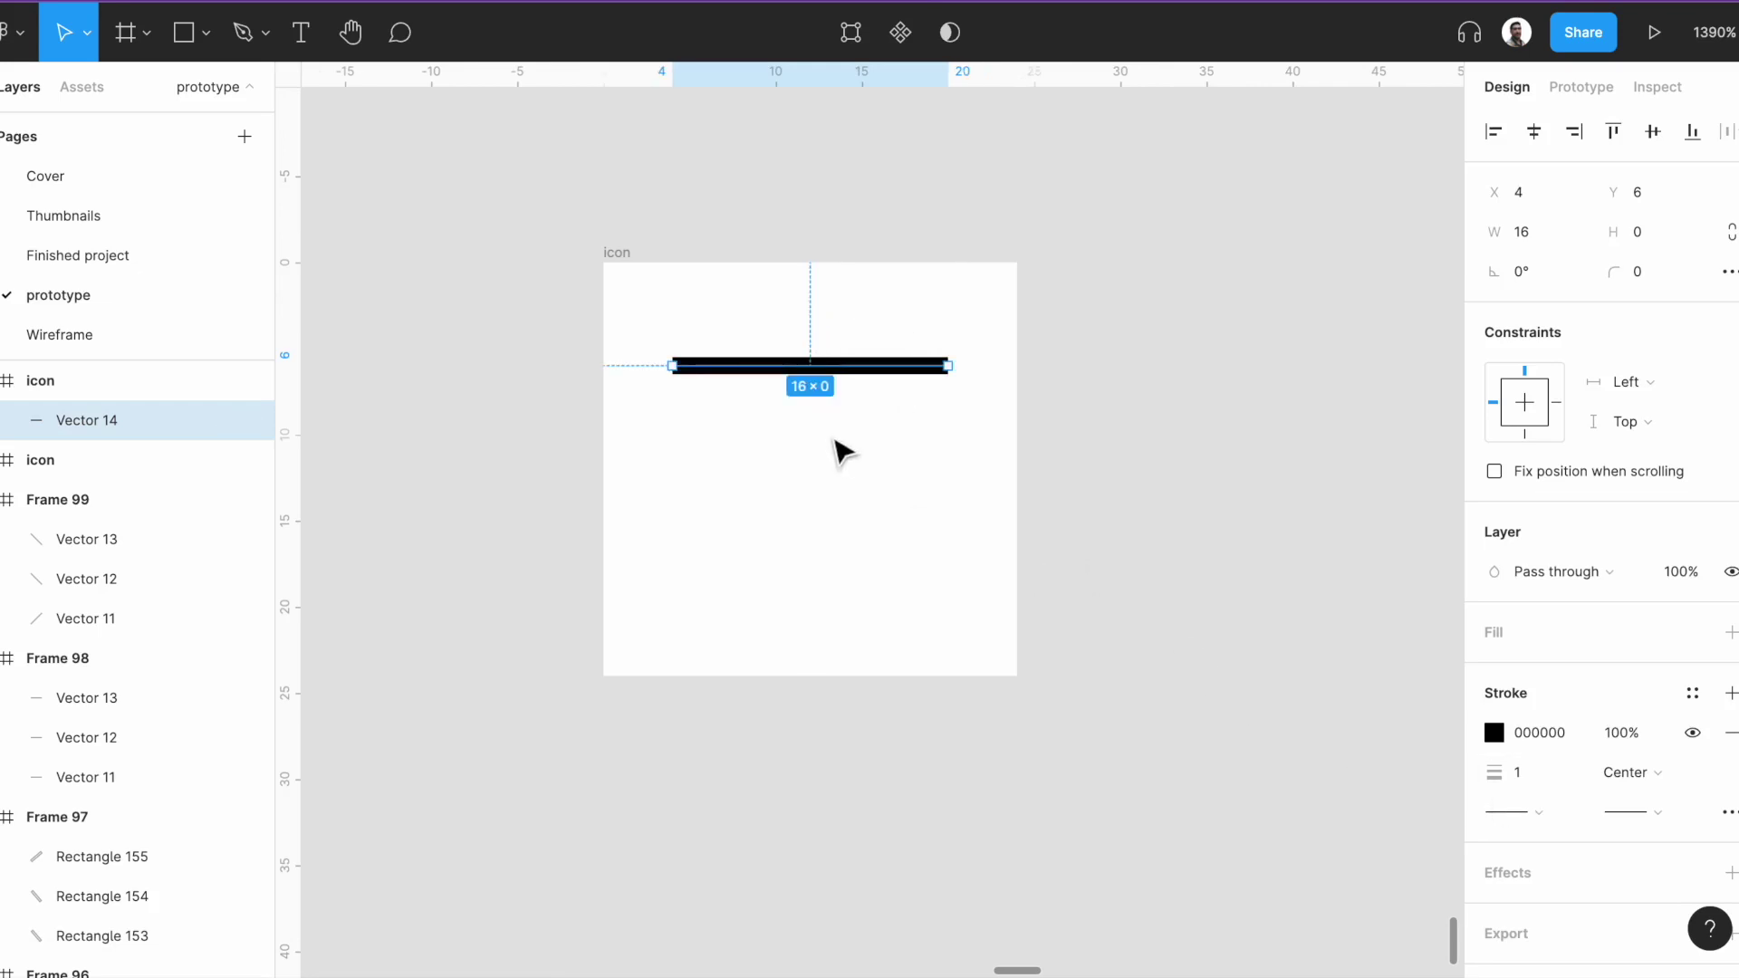
Duplicate the line into three bars and centre them vertically in the frame.
key("ctrl+d")
left_click_drag(835, 371, 858, 528)
key("ctrl+d")
key("ctrl+a")
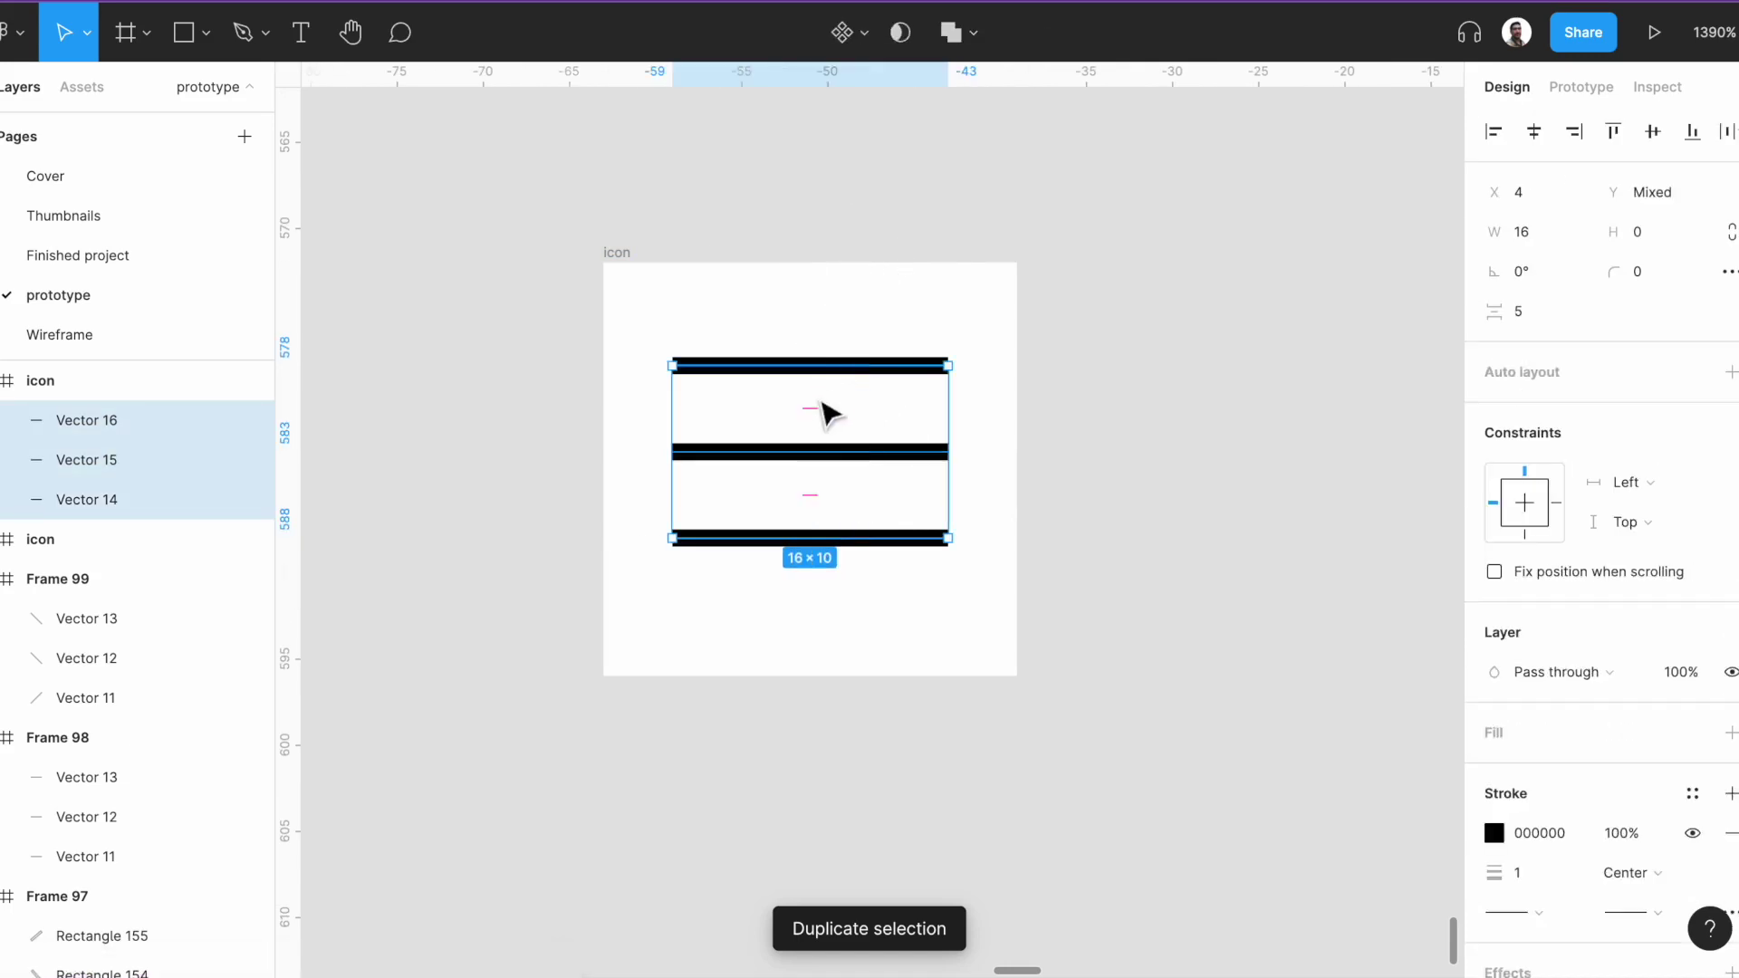
left_click_drag(824, 453, 829, 469)
left_click(631, 259)
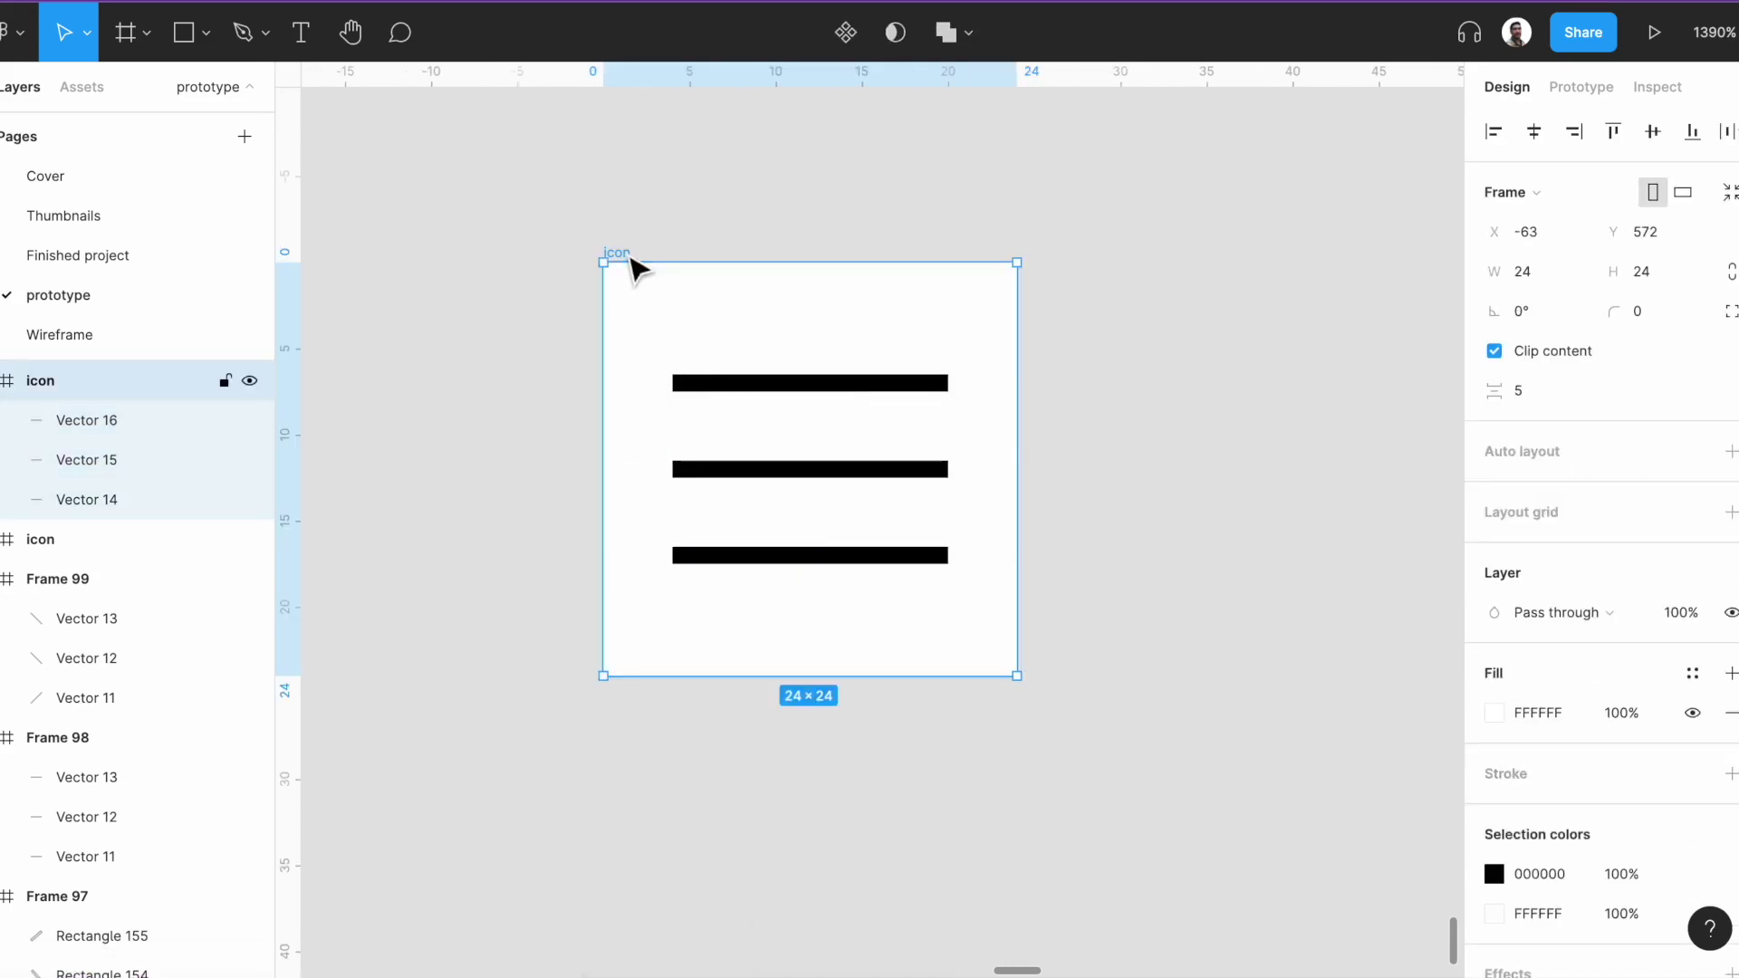
Duplicate the hamburger icon frame beside the original.
key("ctrl+d")
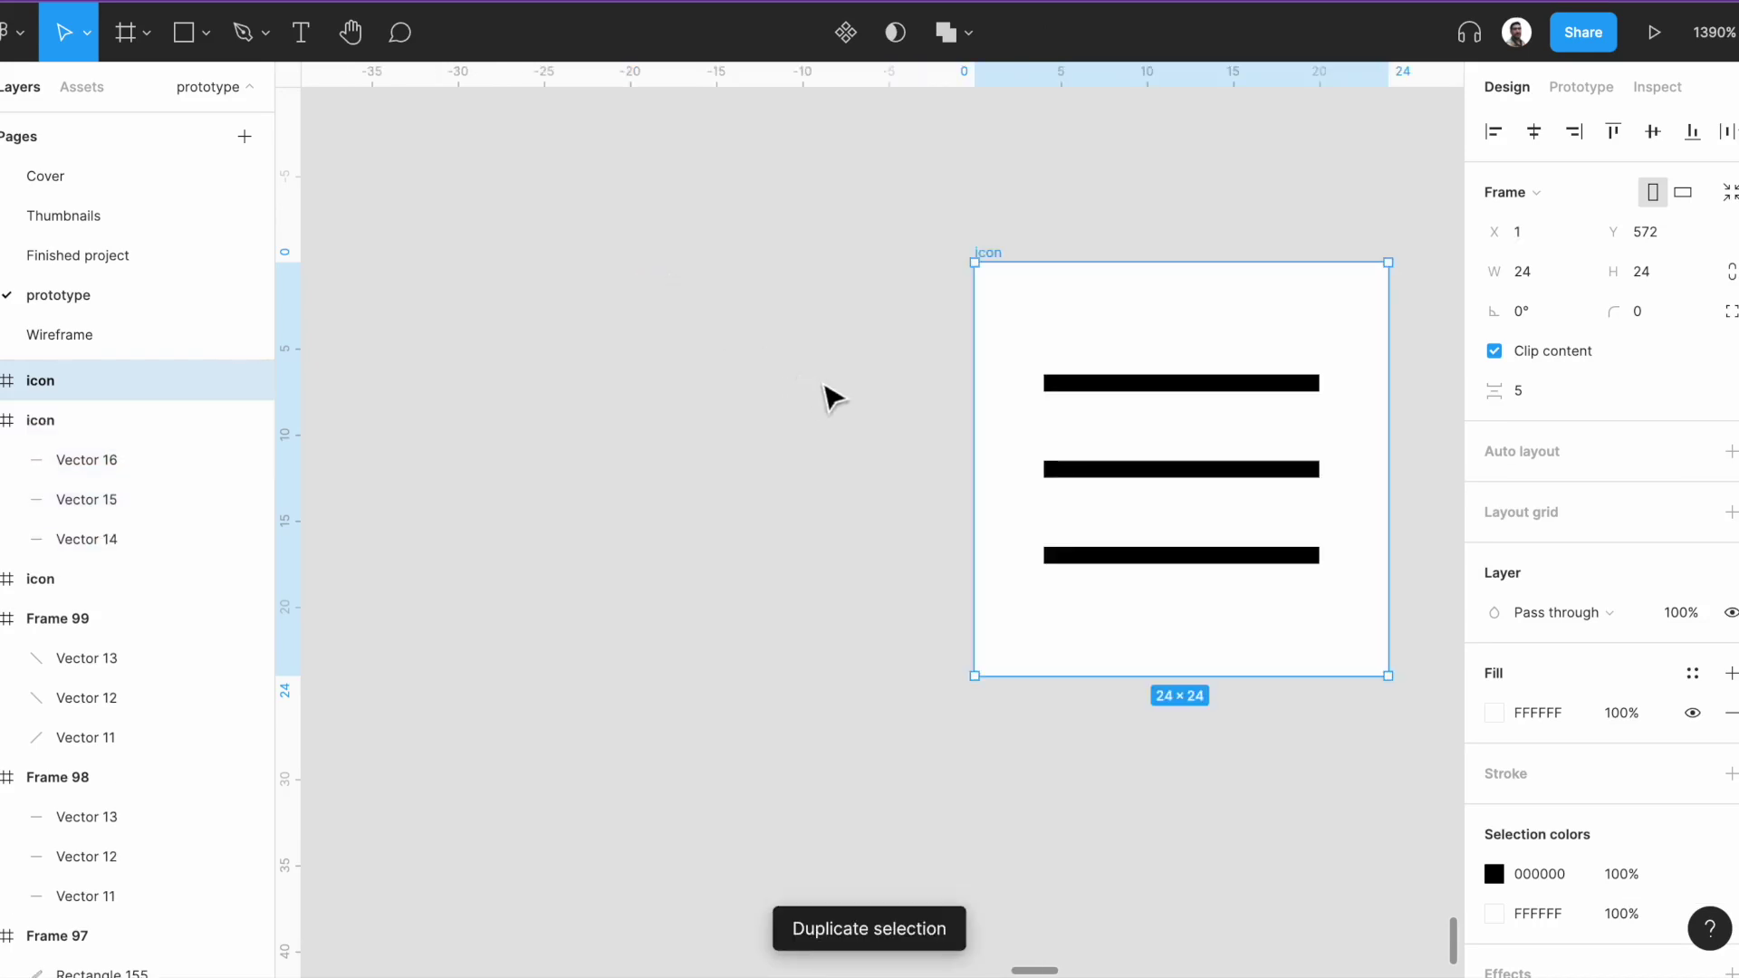
scroll(1154, 439, "right", 10)
left_click_drag(391, 255, 394, 288)
key("ctrl+z")
scroll(427, 368, "left", 6)
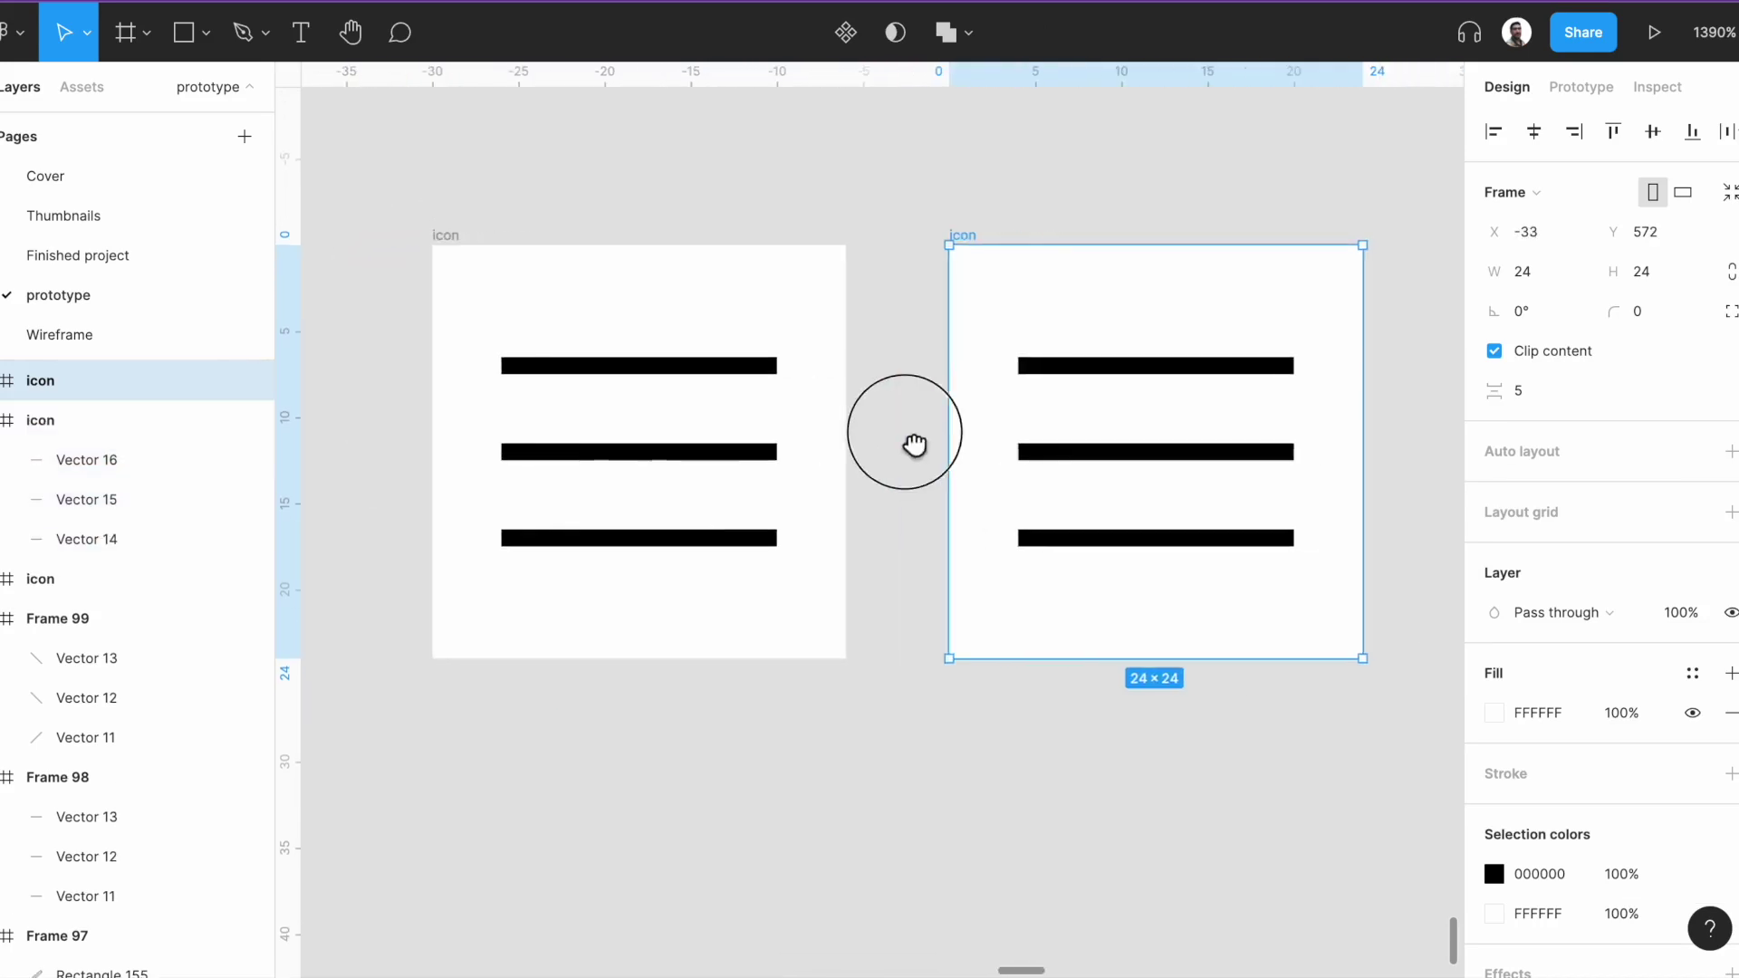
scroll(916, 443, "right", 2)
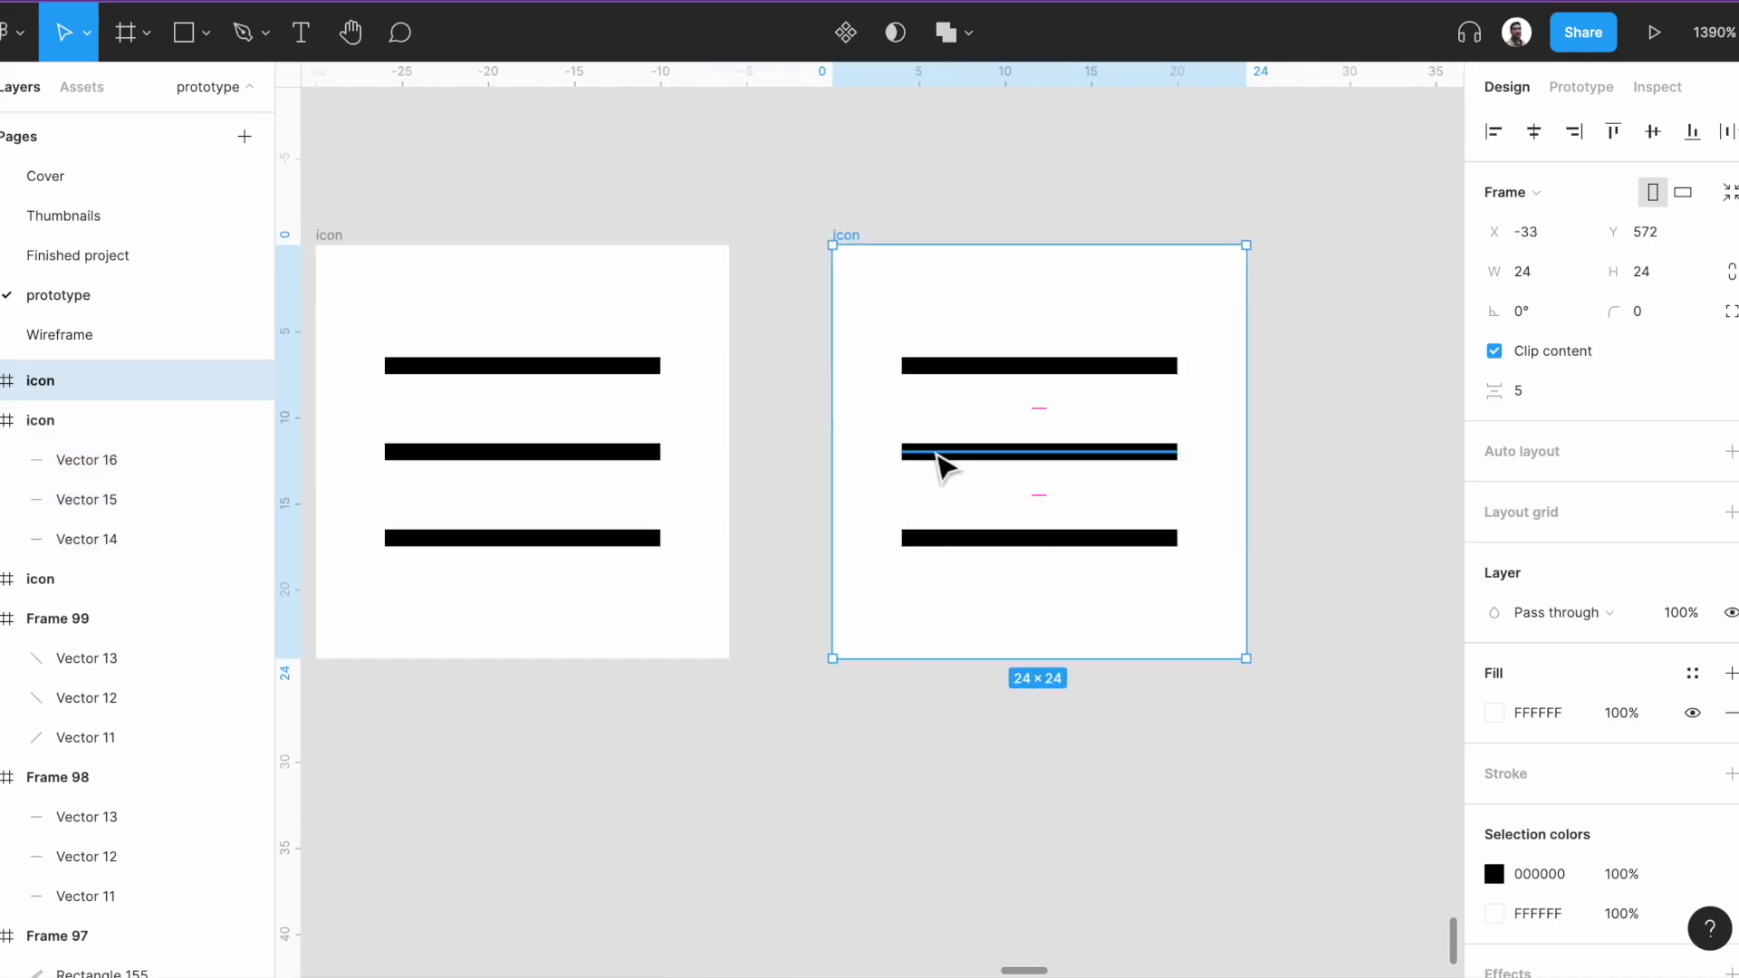
In the copy, move the bottom line onto the middle and stand the top line vertically, centred.
left_click(1066, 536)
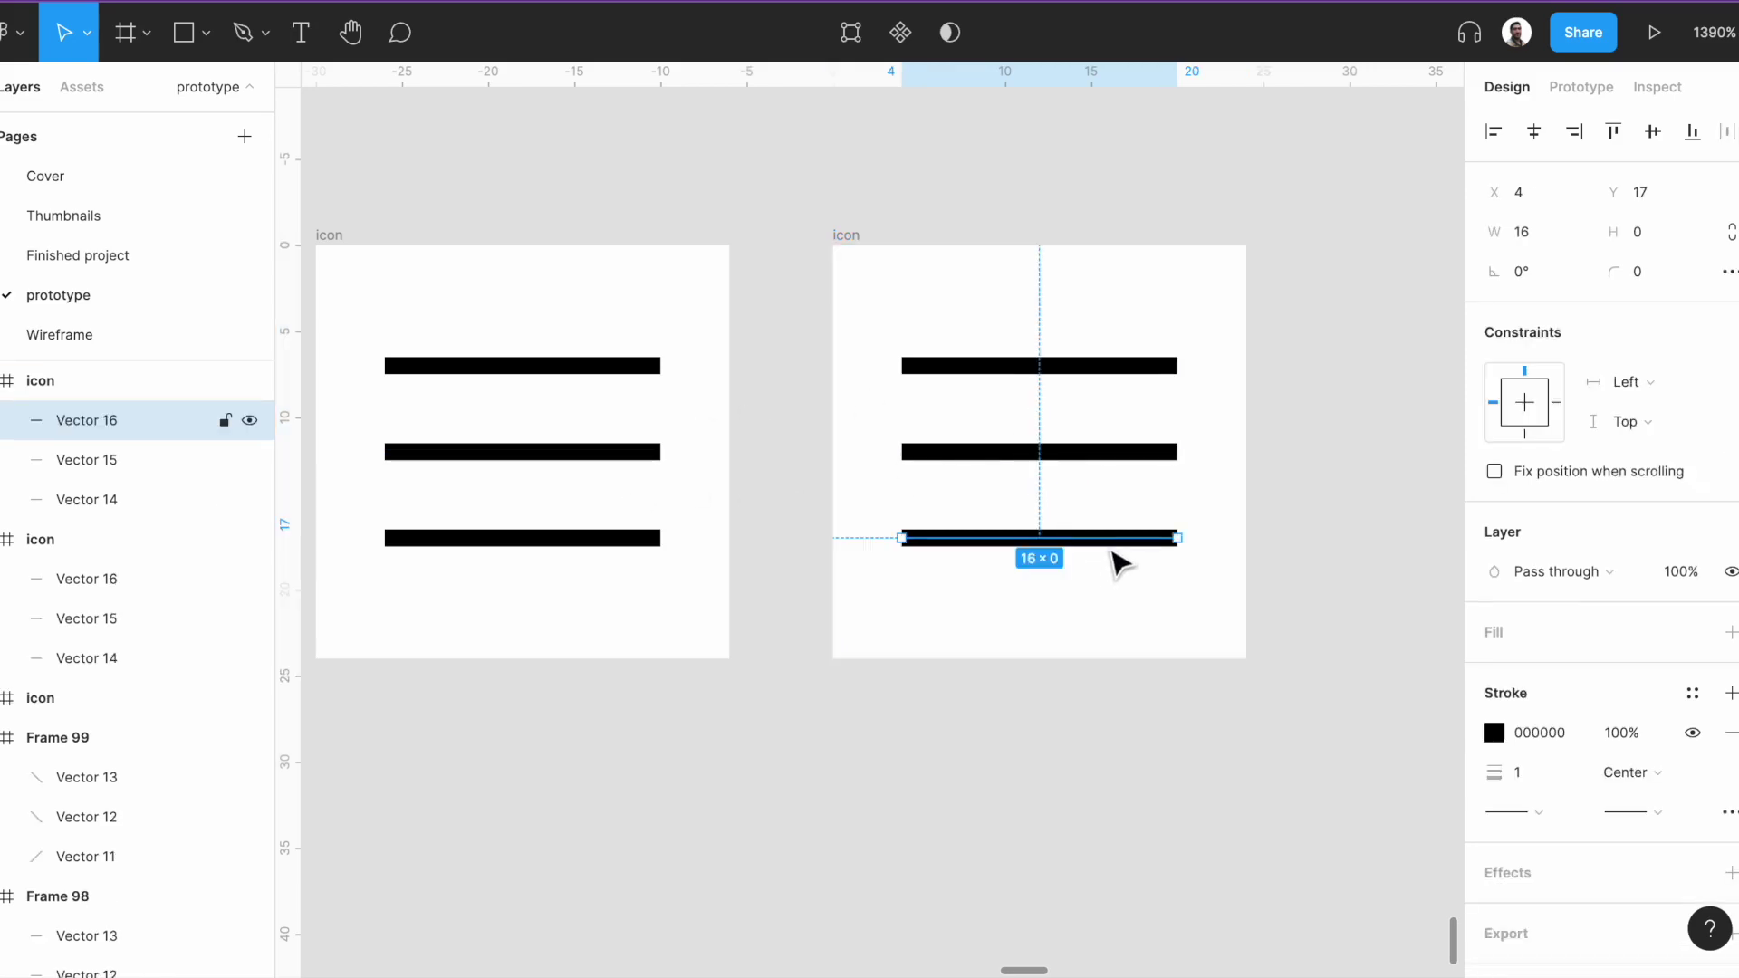
left_click(1112, 550)
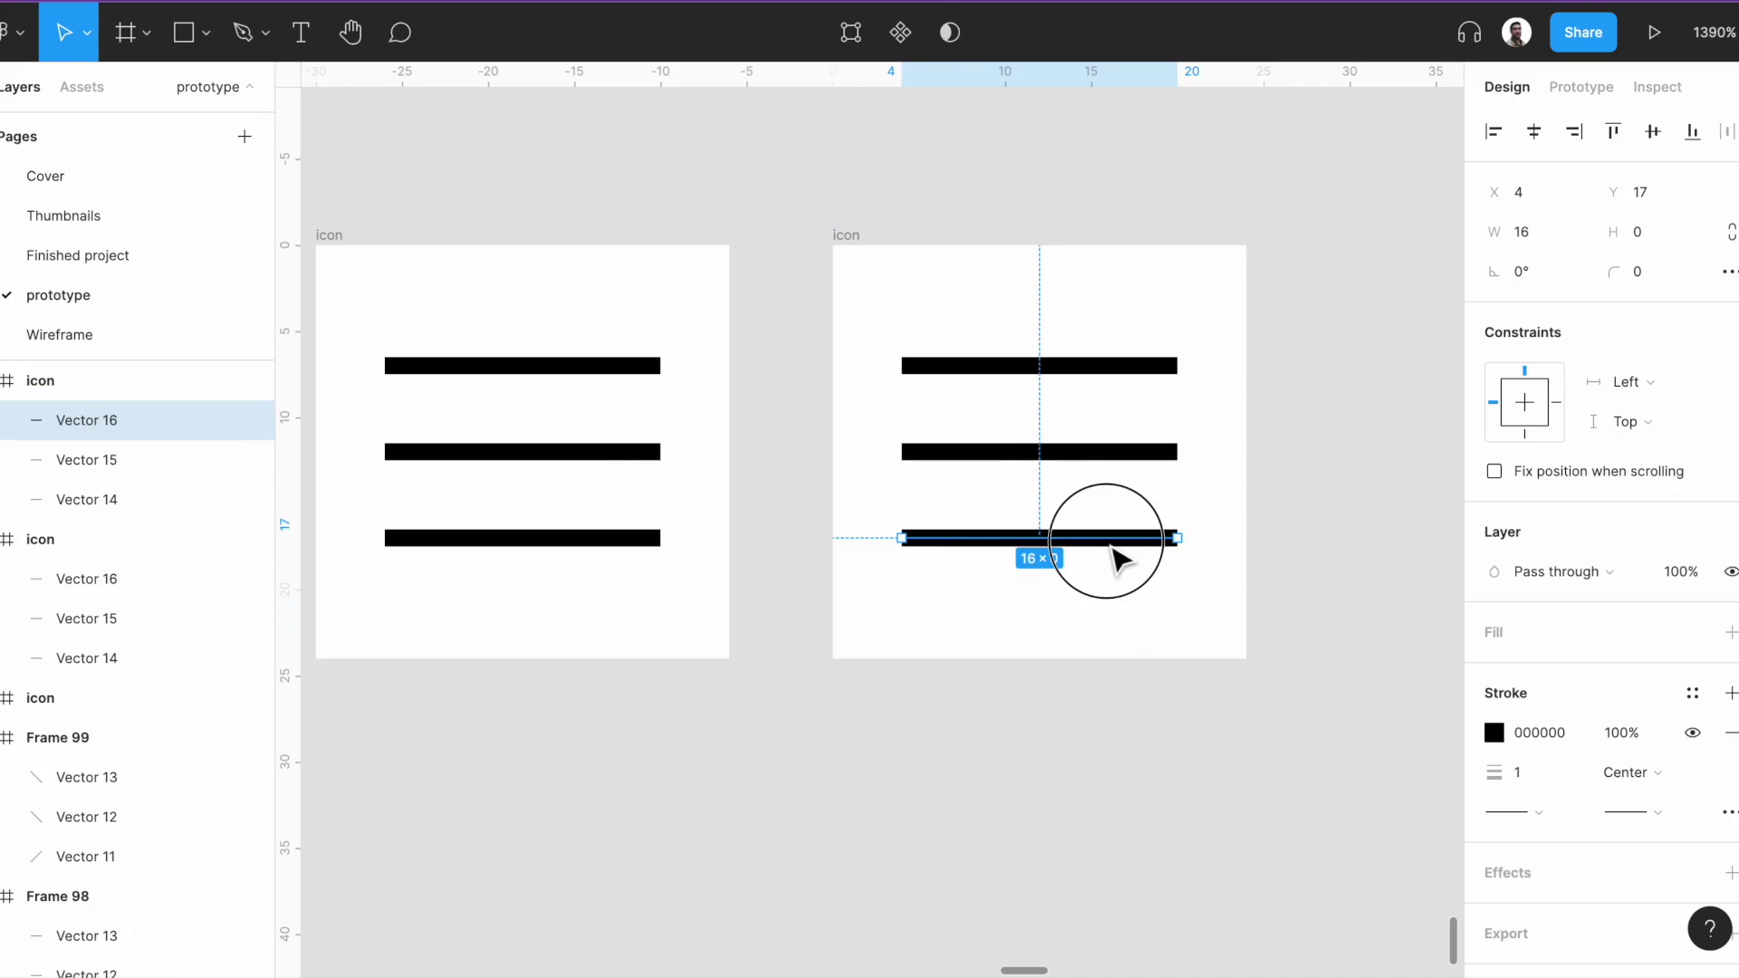
left_click_drag(1116, 558, 1112, 494)
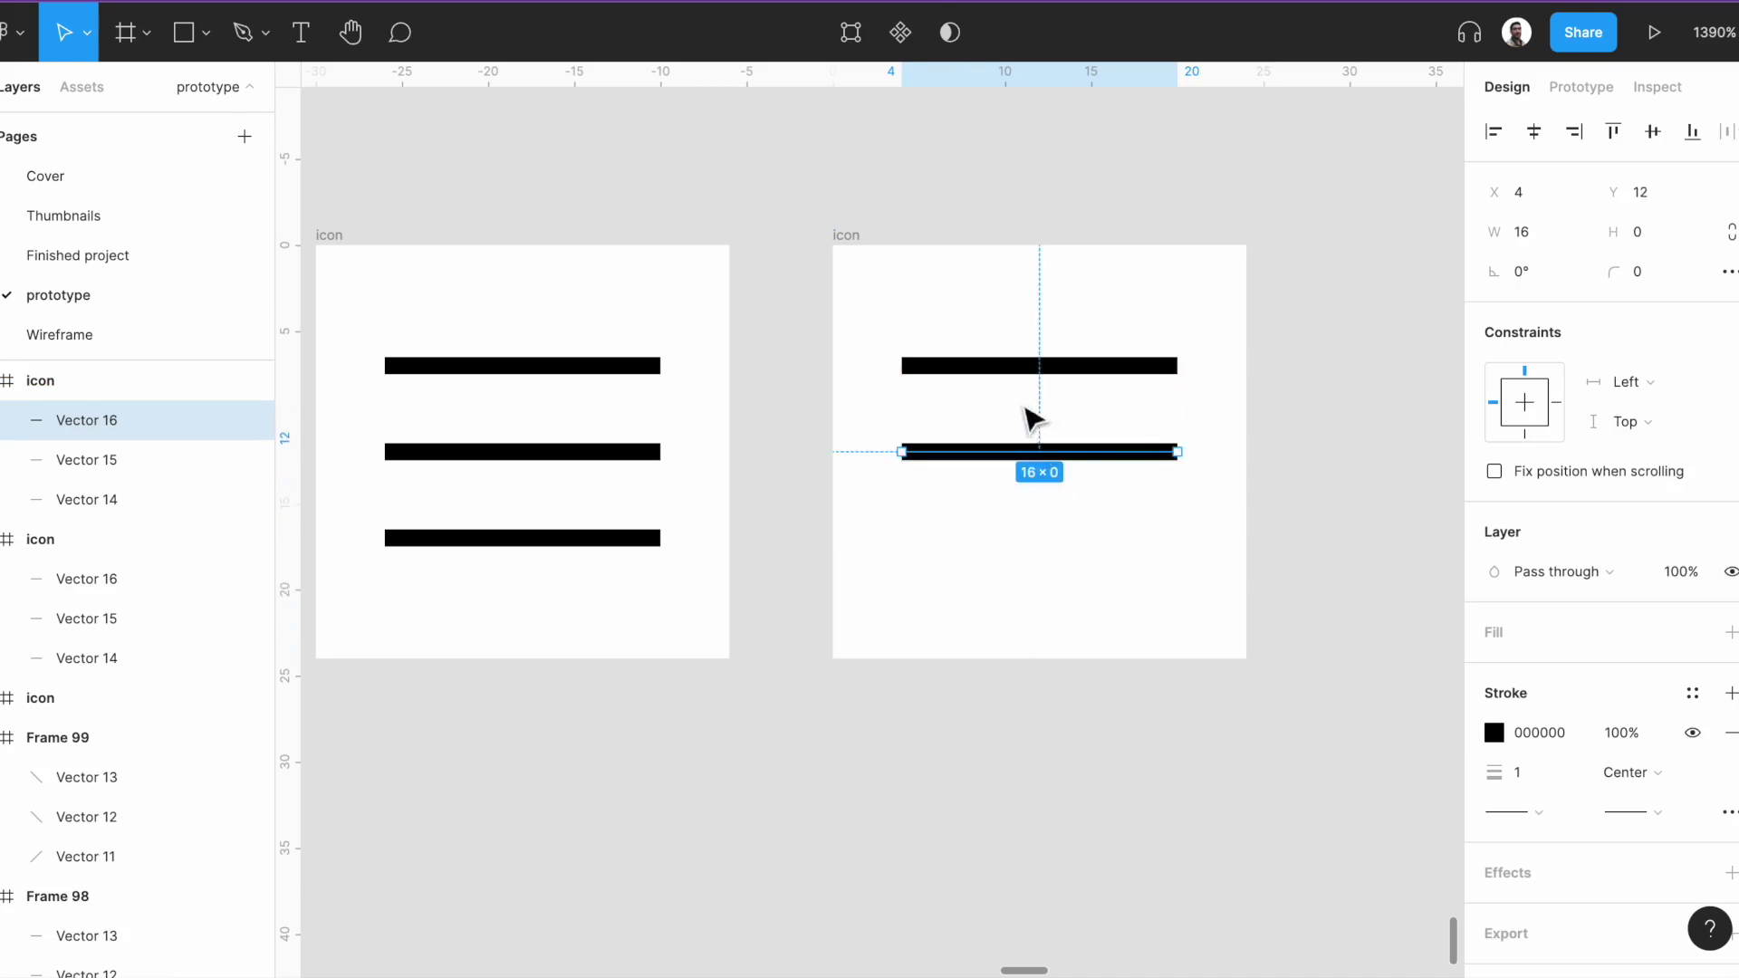
left_click(946, 366)
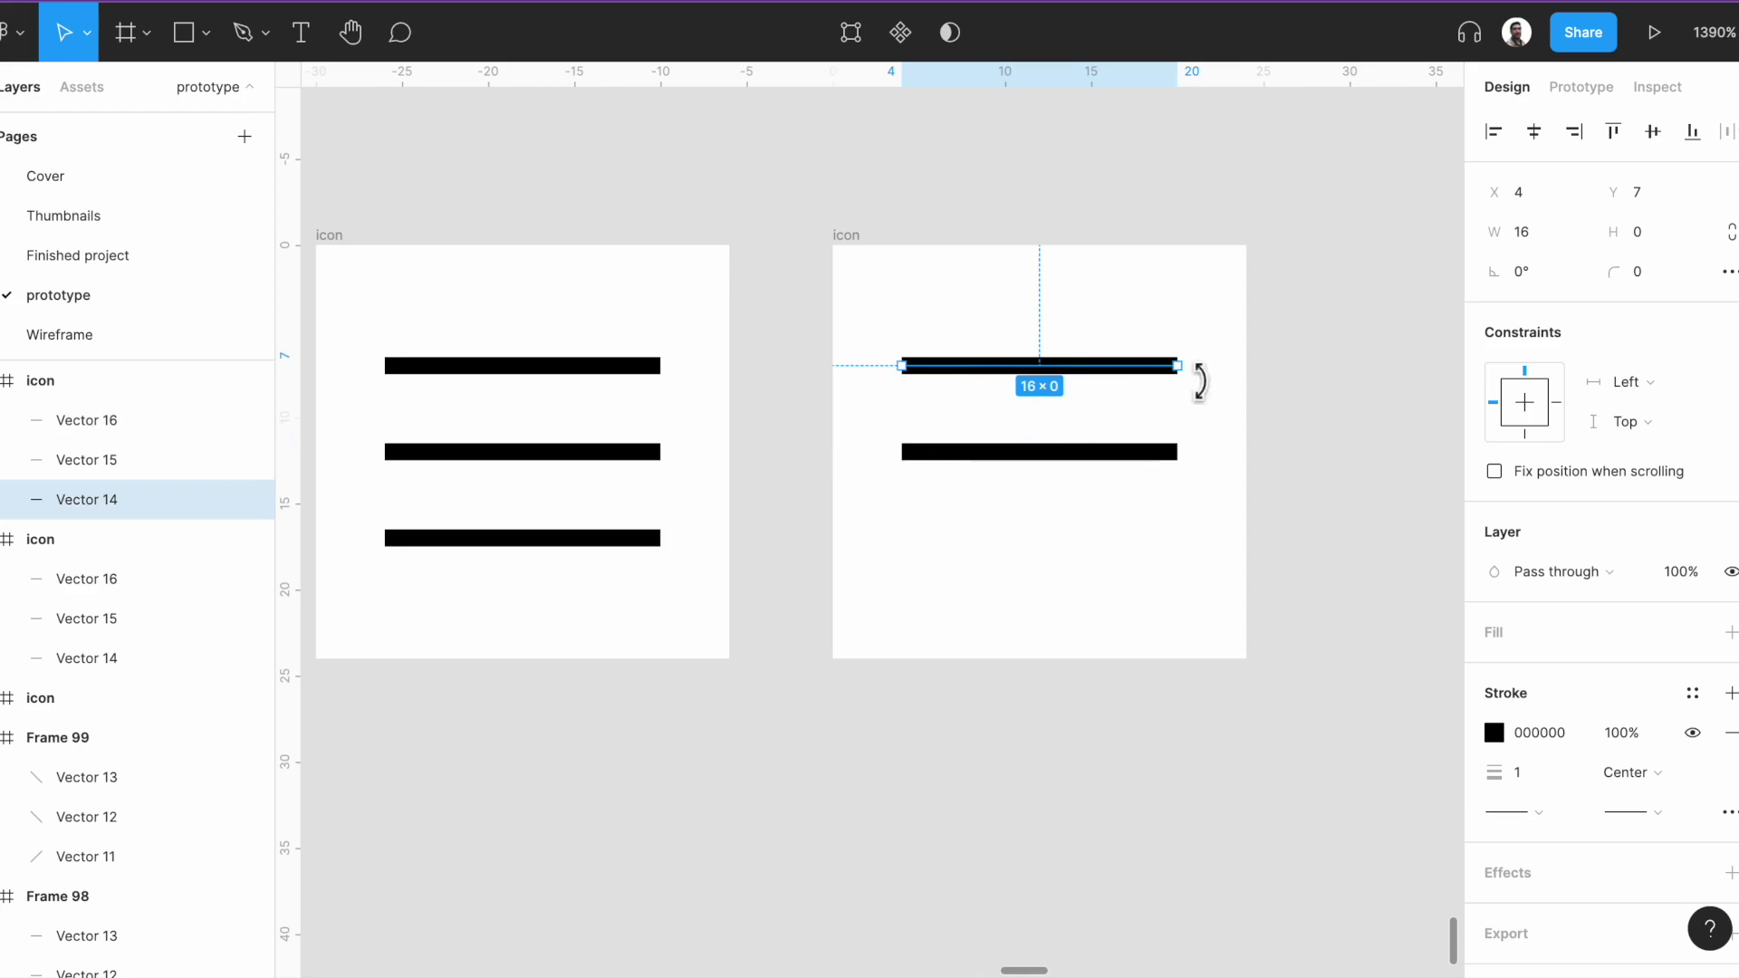
left_click_drag(1199, 381, 1051, 201)
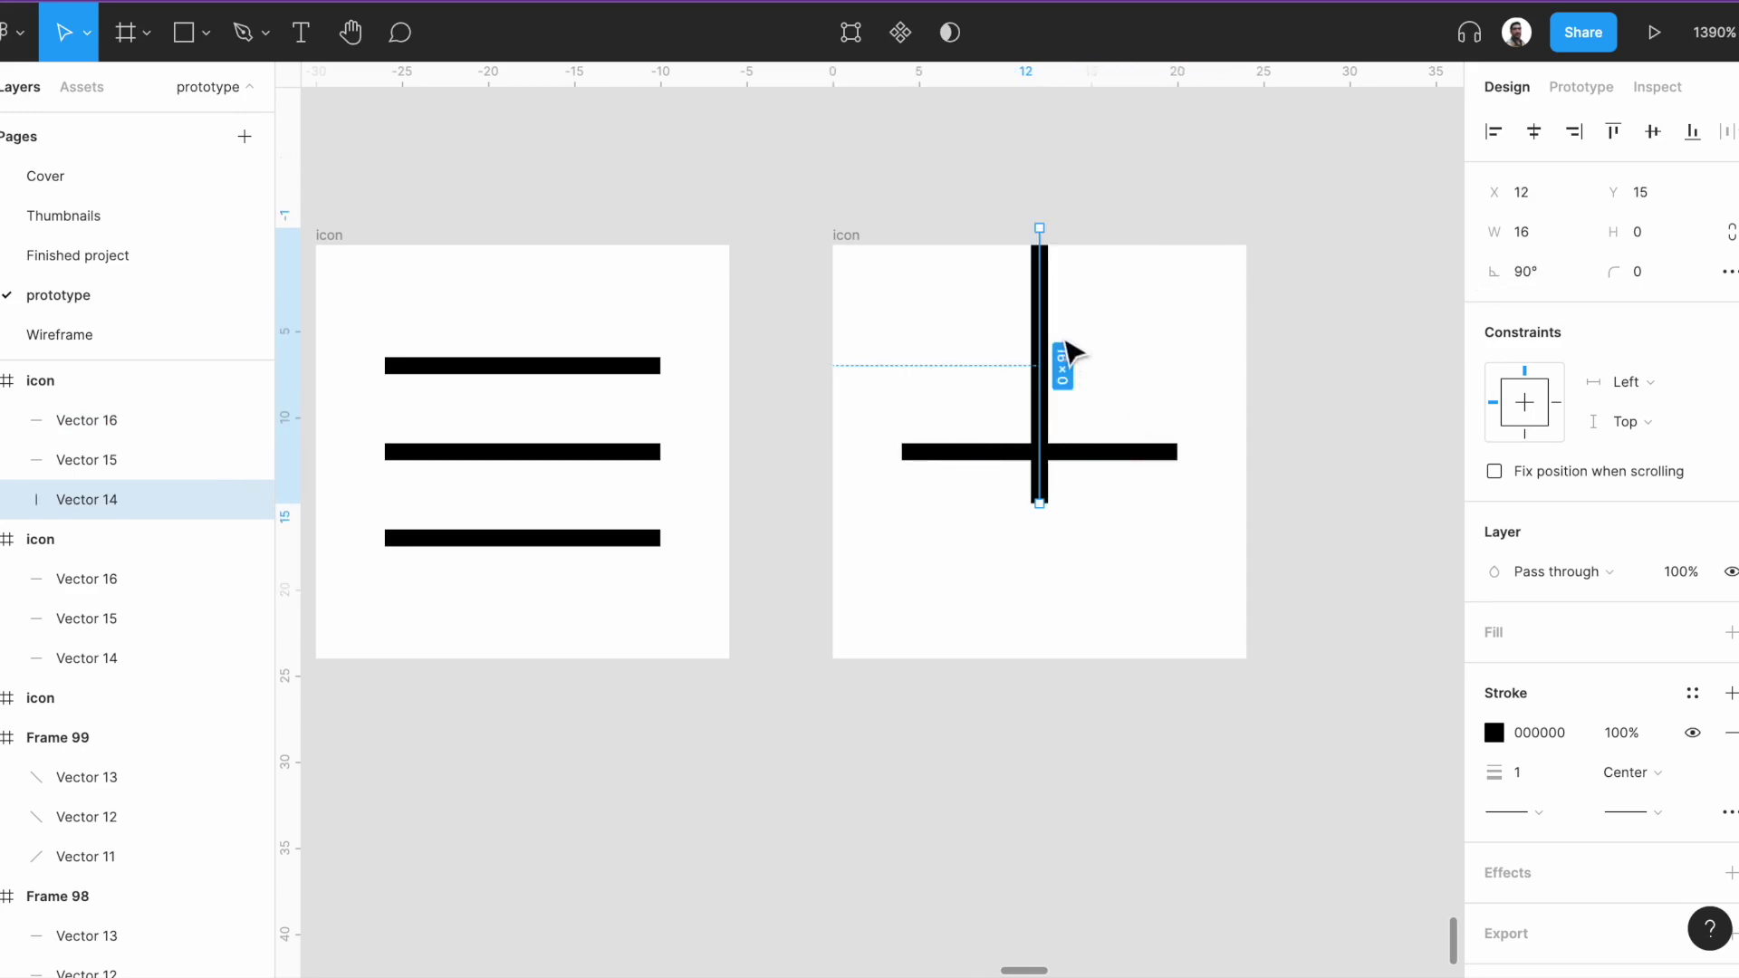
left_click_drag(1051, 340, 1057, 435)
Rotate the three lines together by 45° to form an X.
left_click_drag(1166, 329, 956, 571)
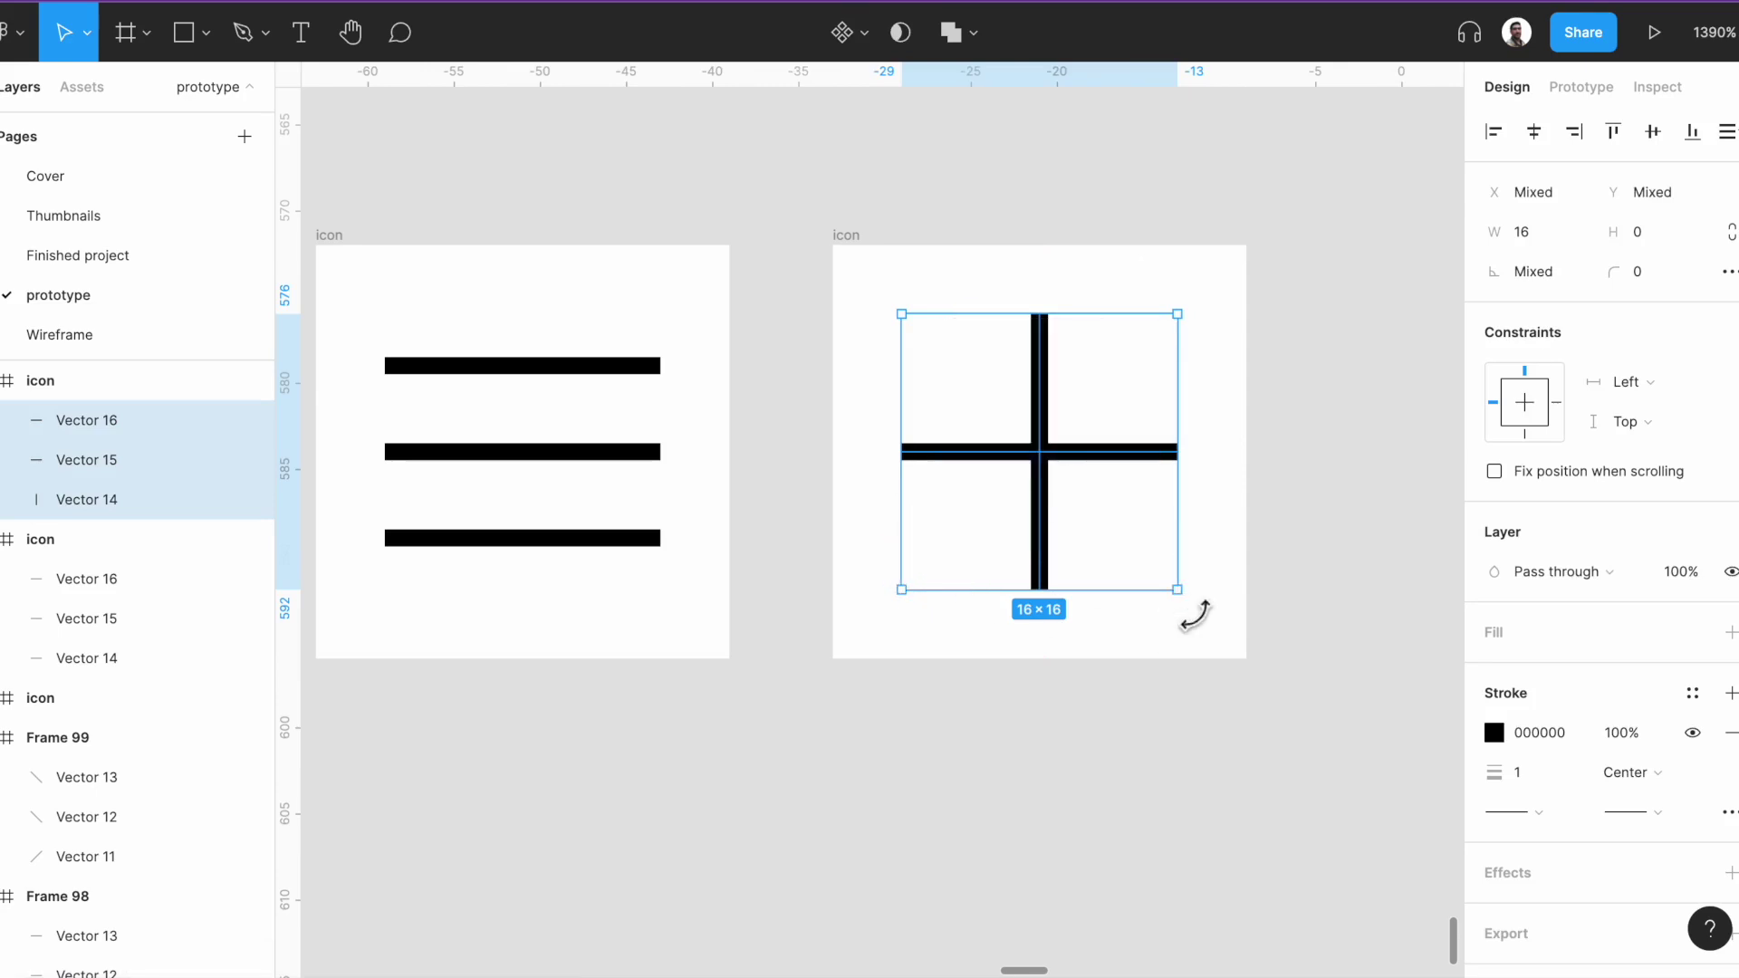
left_click_drag(1196, 614, 1243, 467)
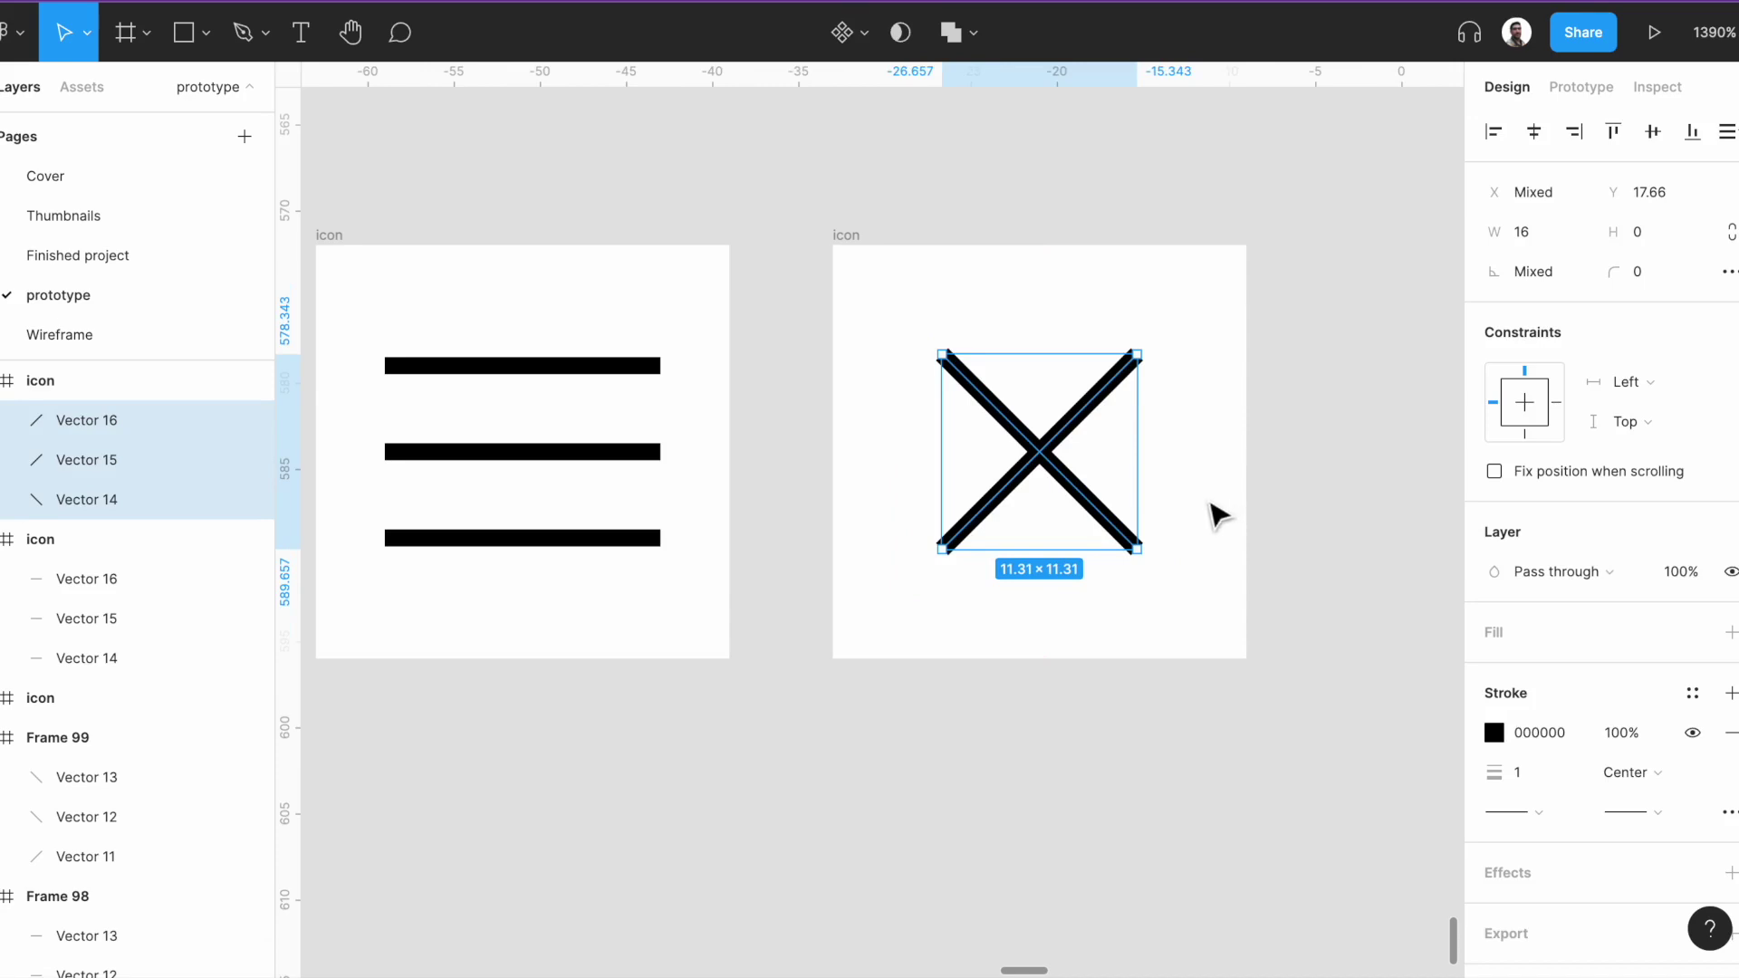
left_click(1152, 426)
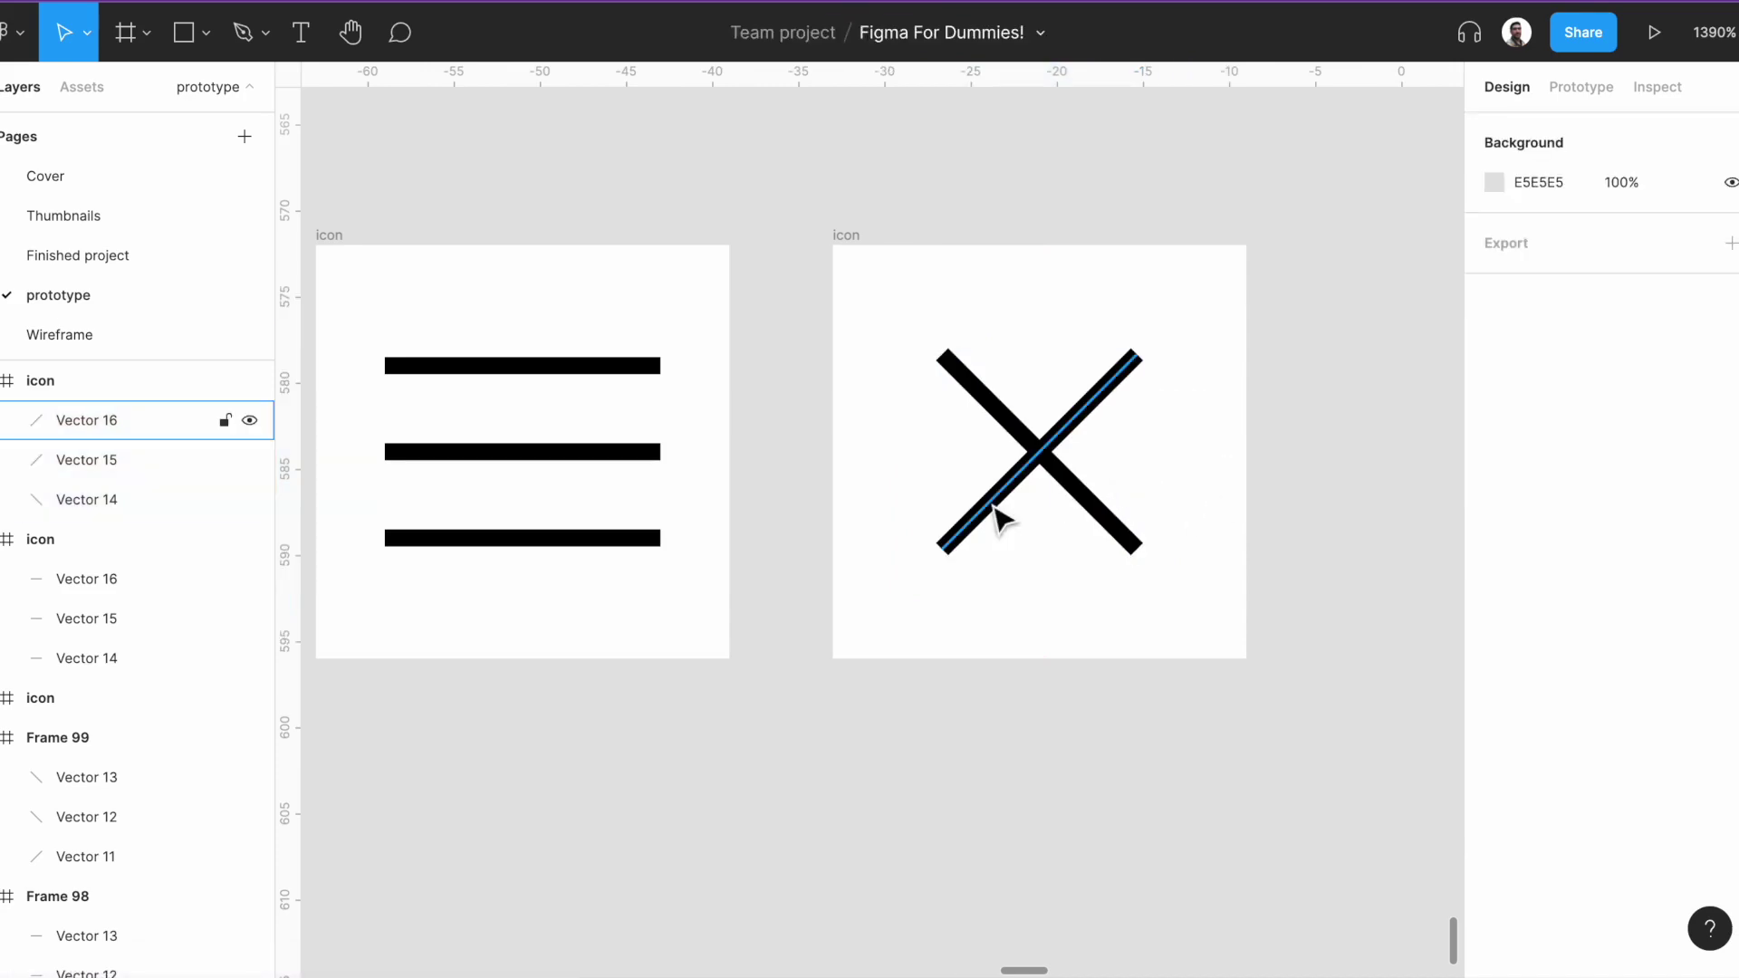
left_click(334, 235)
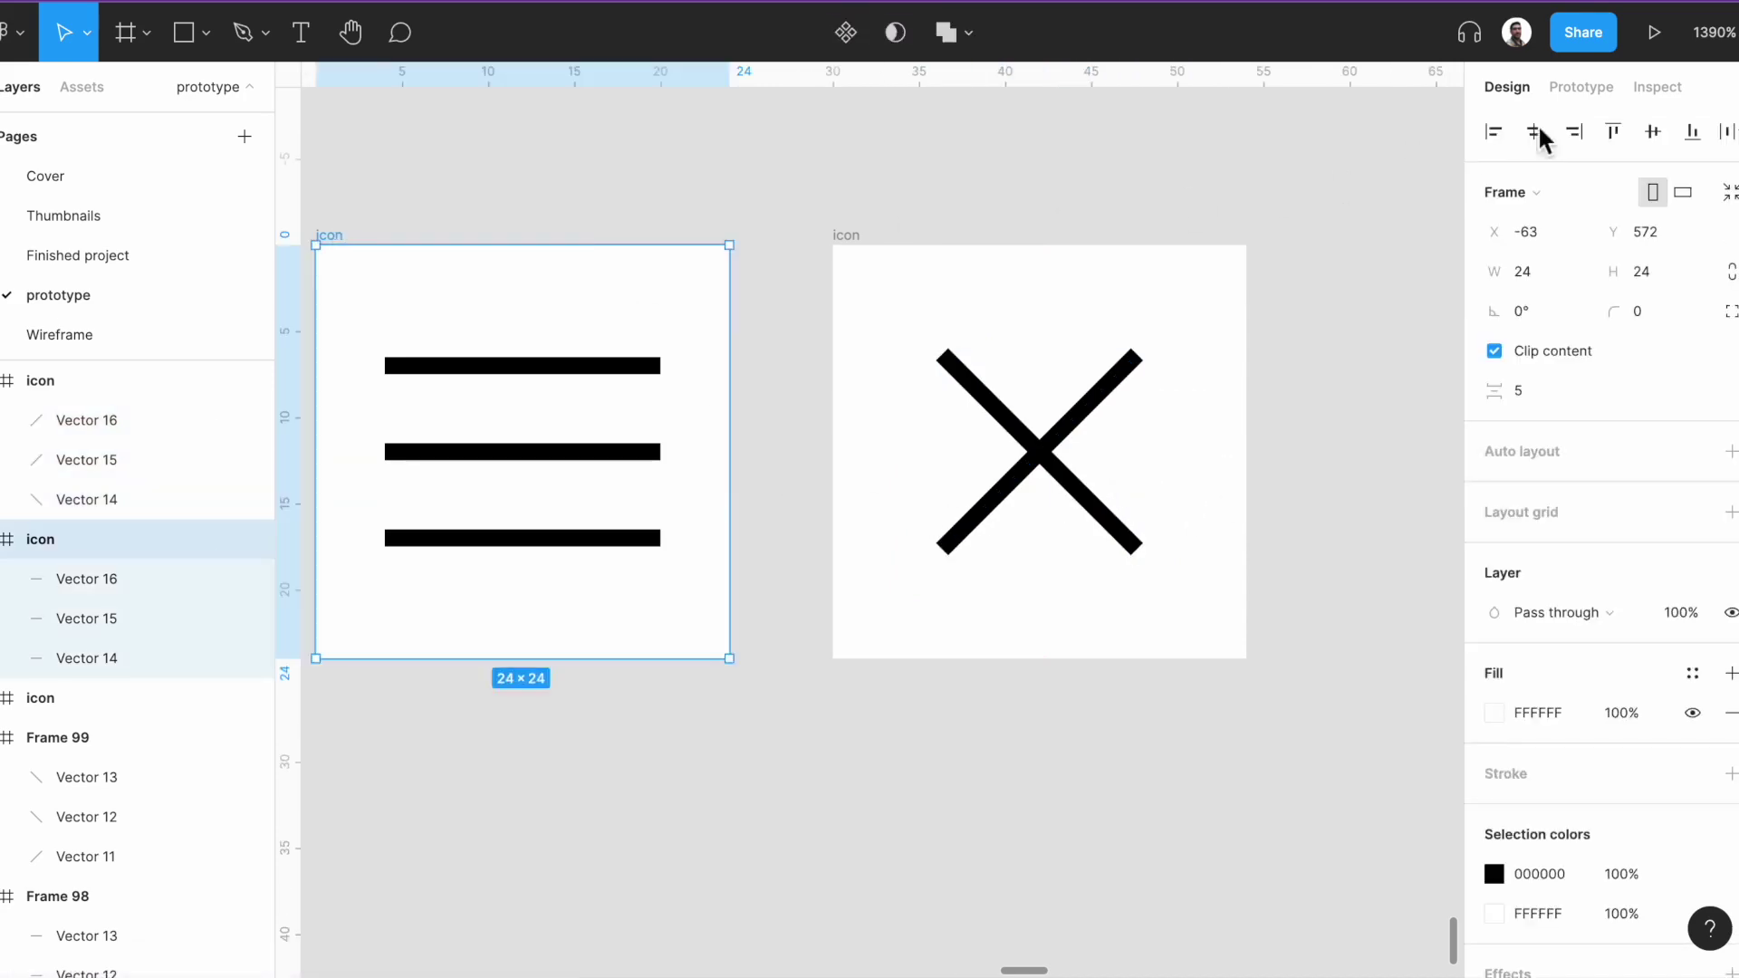
Link the hamburger frame to the X frame with an On click smart-animate interaction.
left_click(1581, 88)
mouse_move(788, 450)
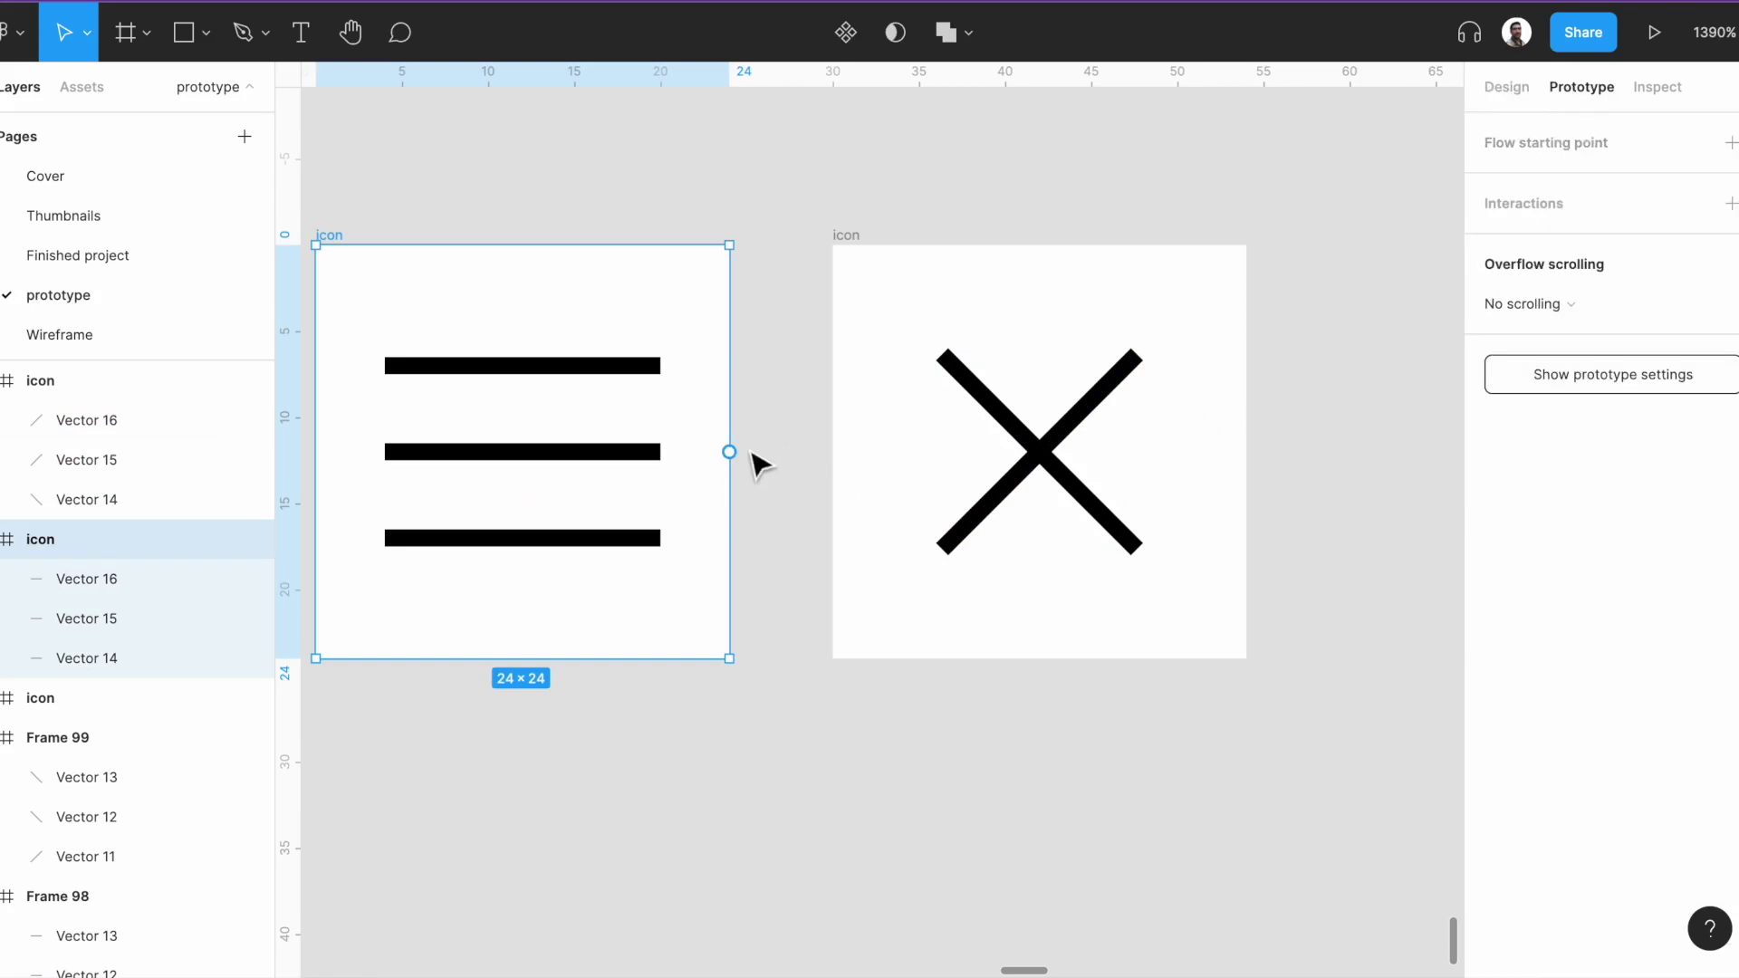
left_click_drag(729, 451, 942, 483)
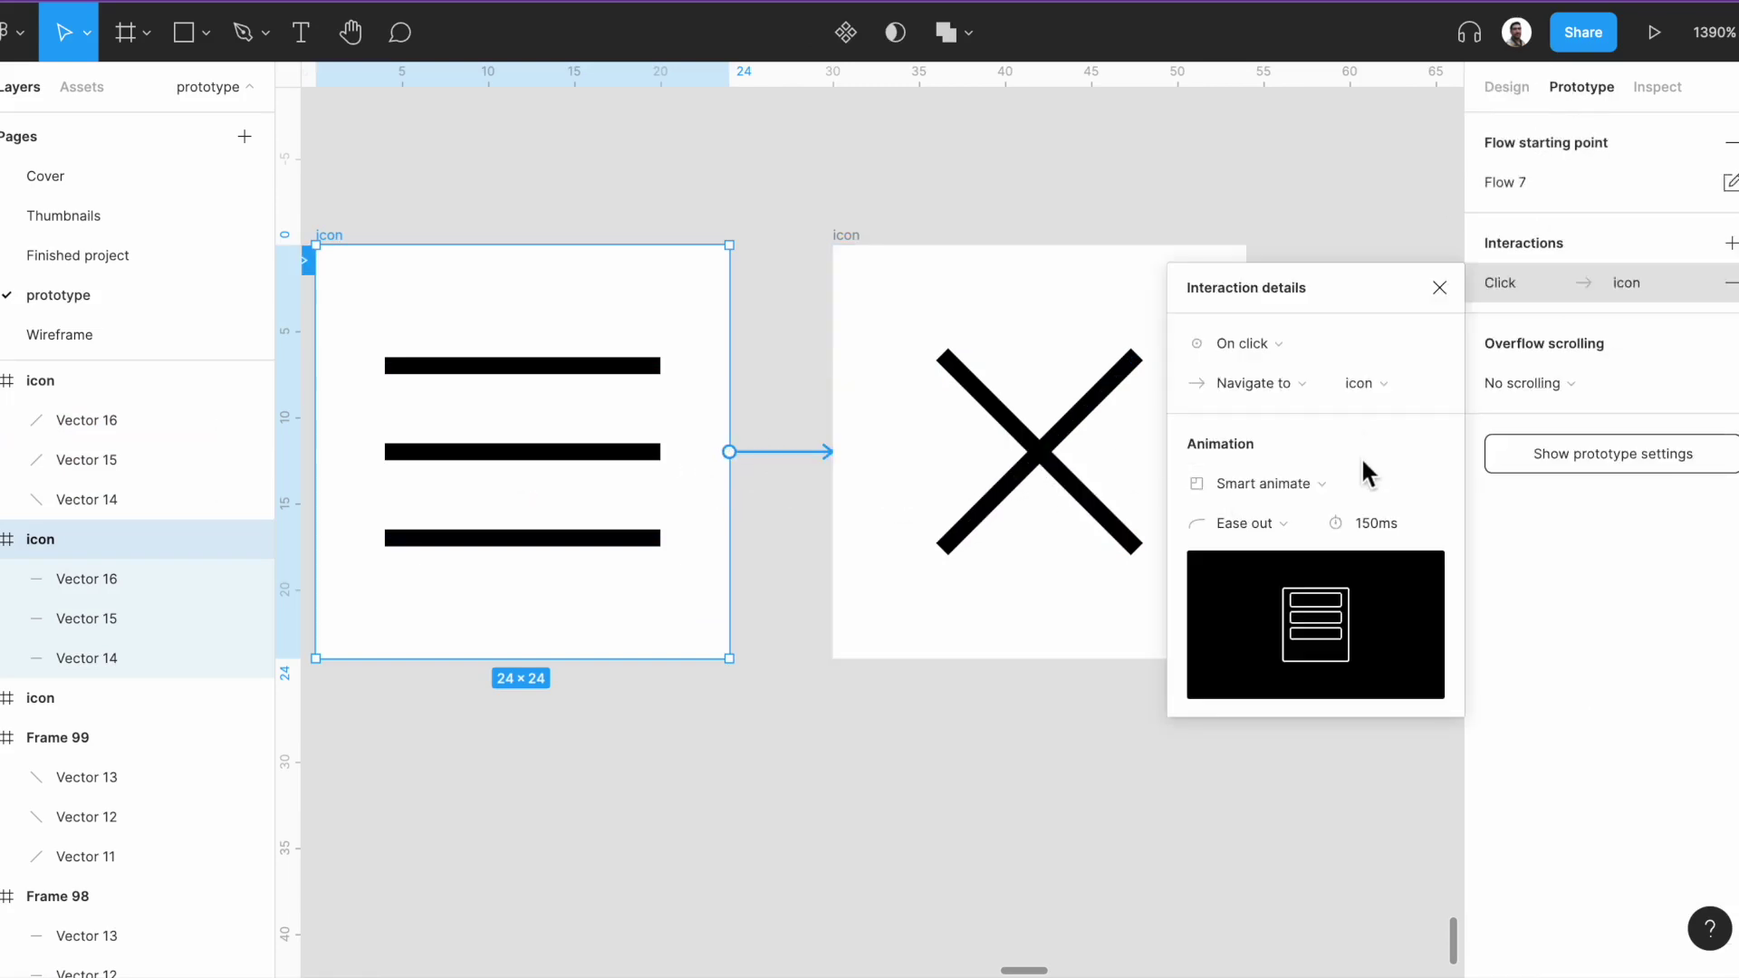
left_click(1439, 288)
Link the X frame back to the hamburger with Smart animate, Ease out, 150ms.
left_click(841, 253)
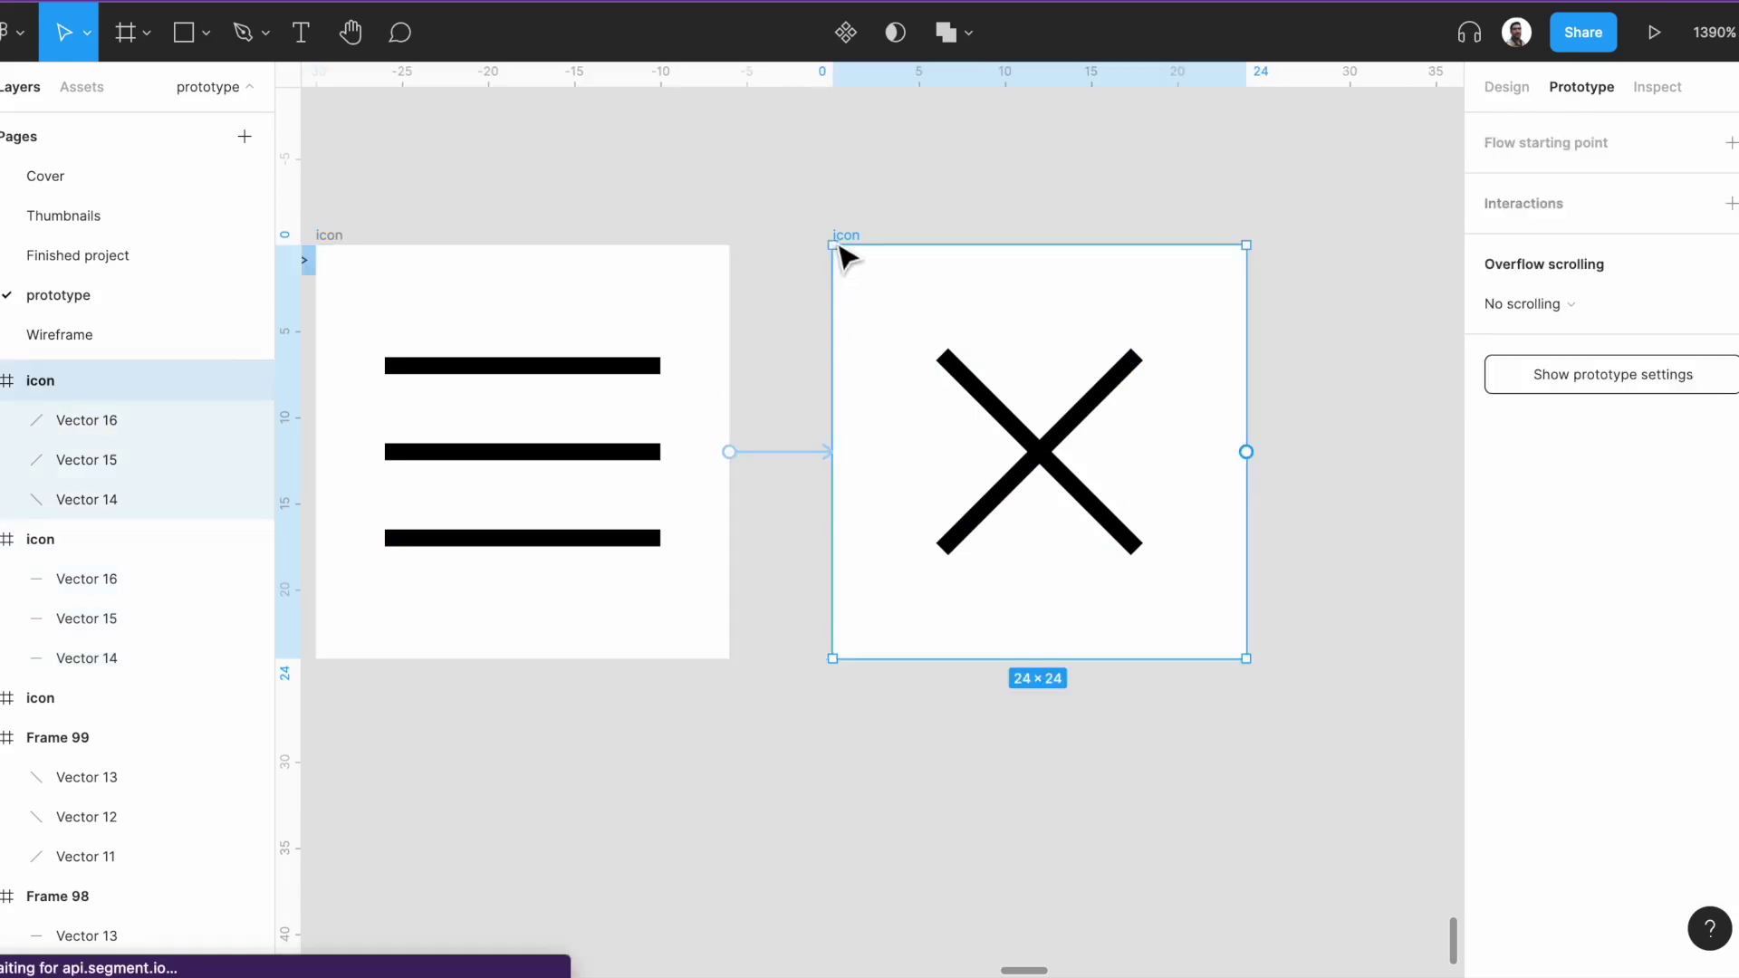
left_click_drag(1246, 452, 654, 609)
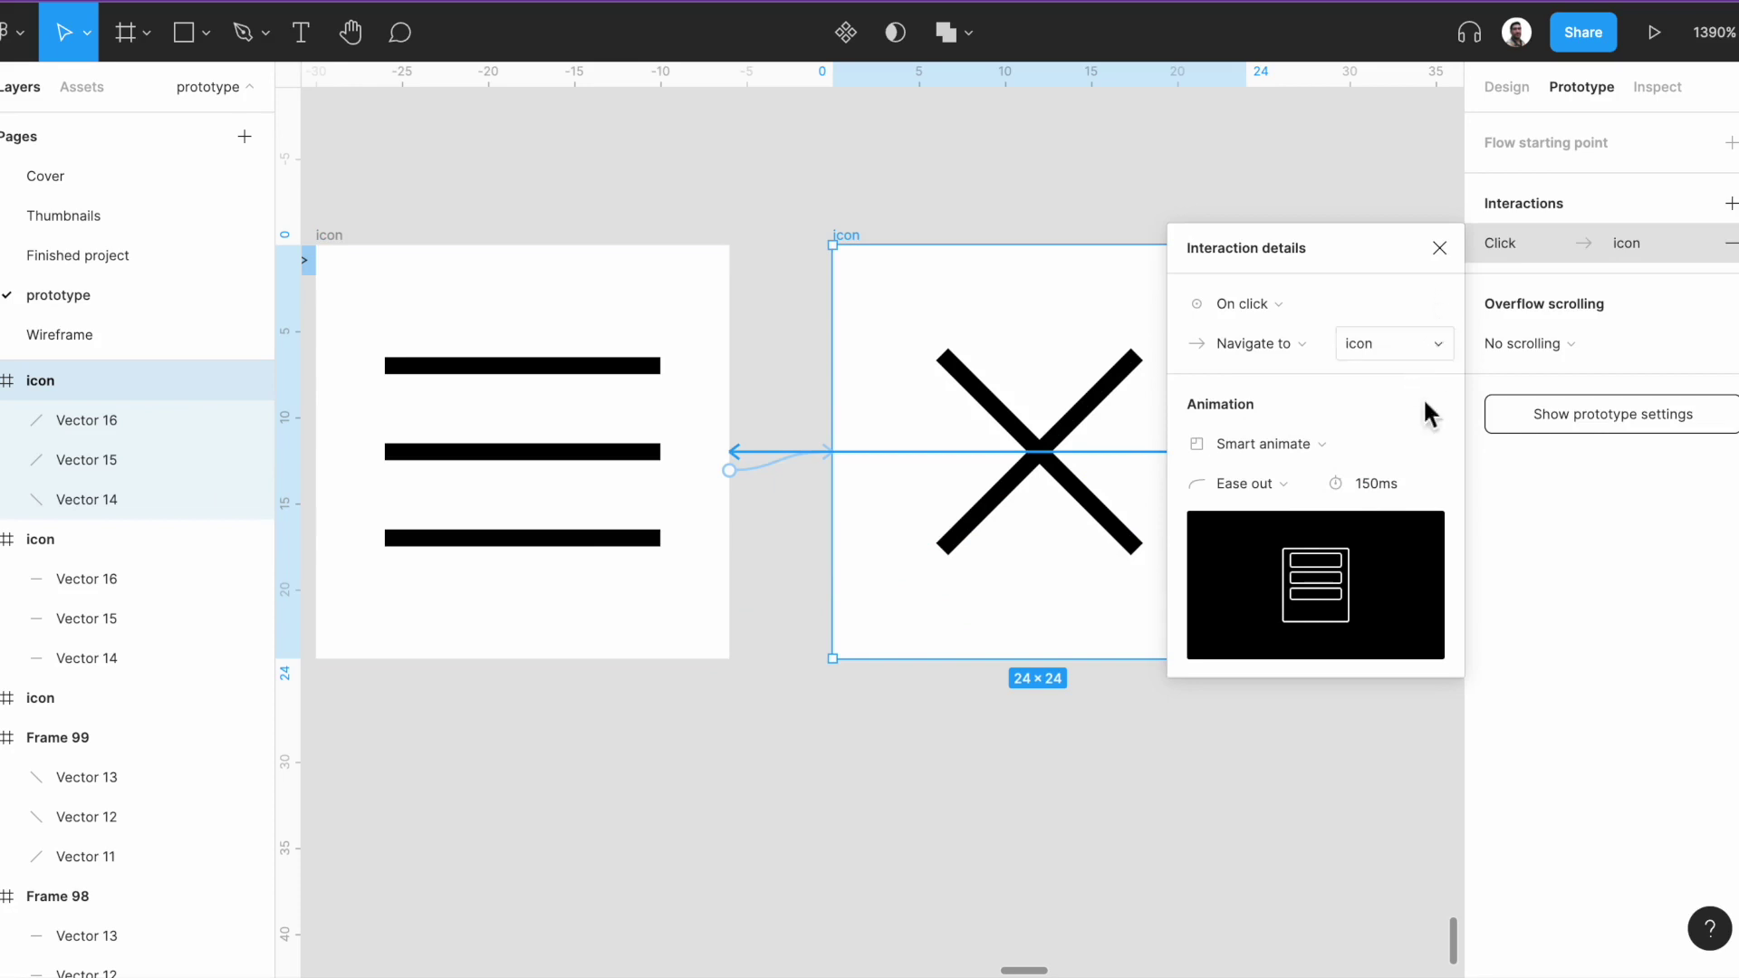
left_click(1438, 249)
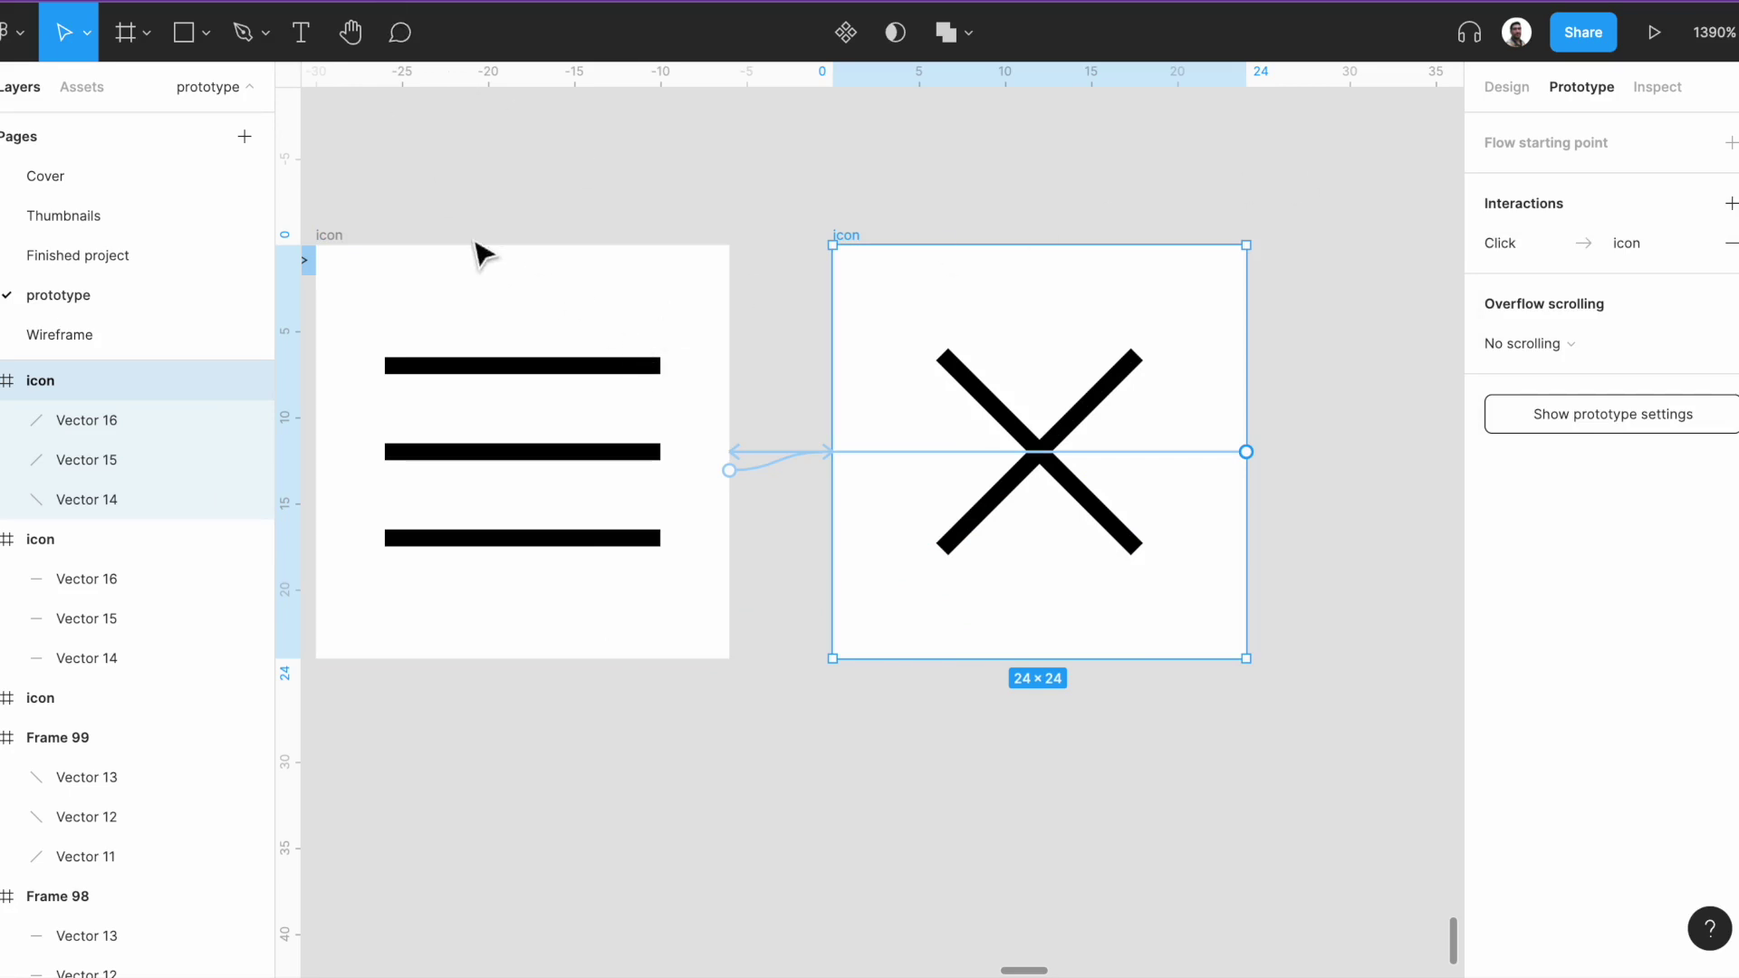
left_click_drag(505, 182, 867, 190)
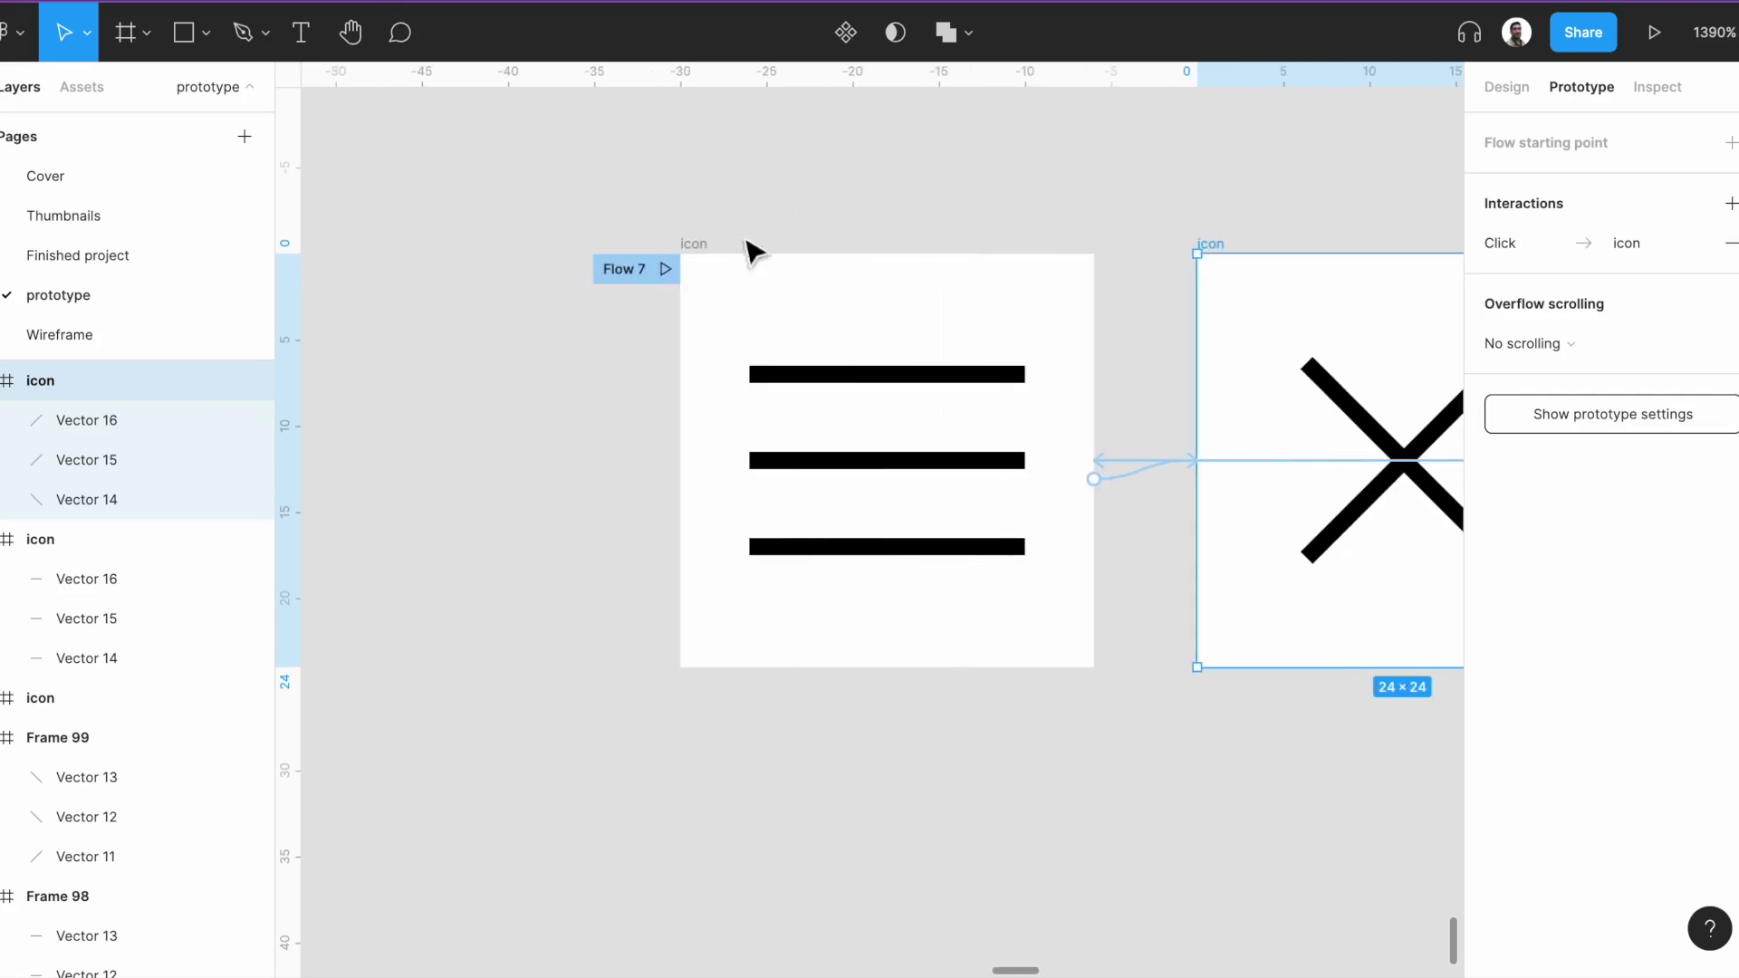
left_click(665, 267)
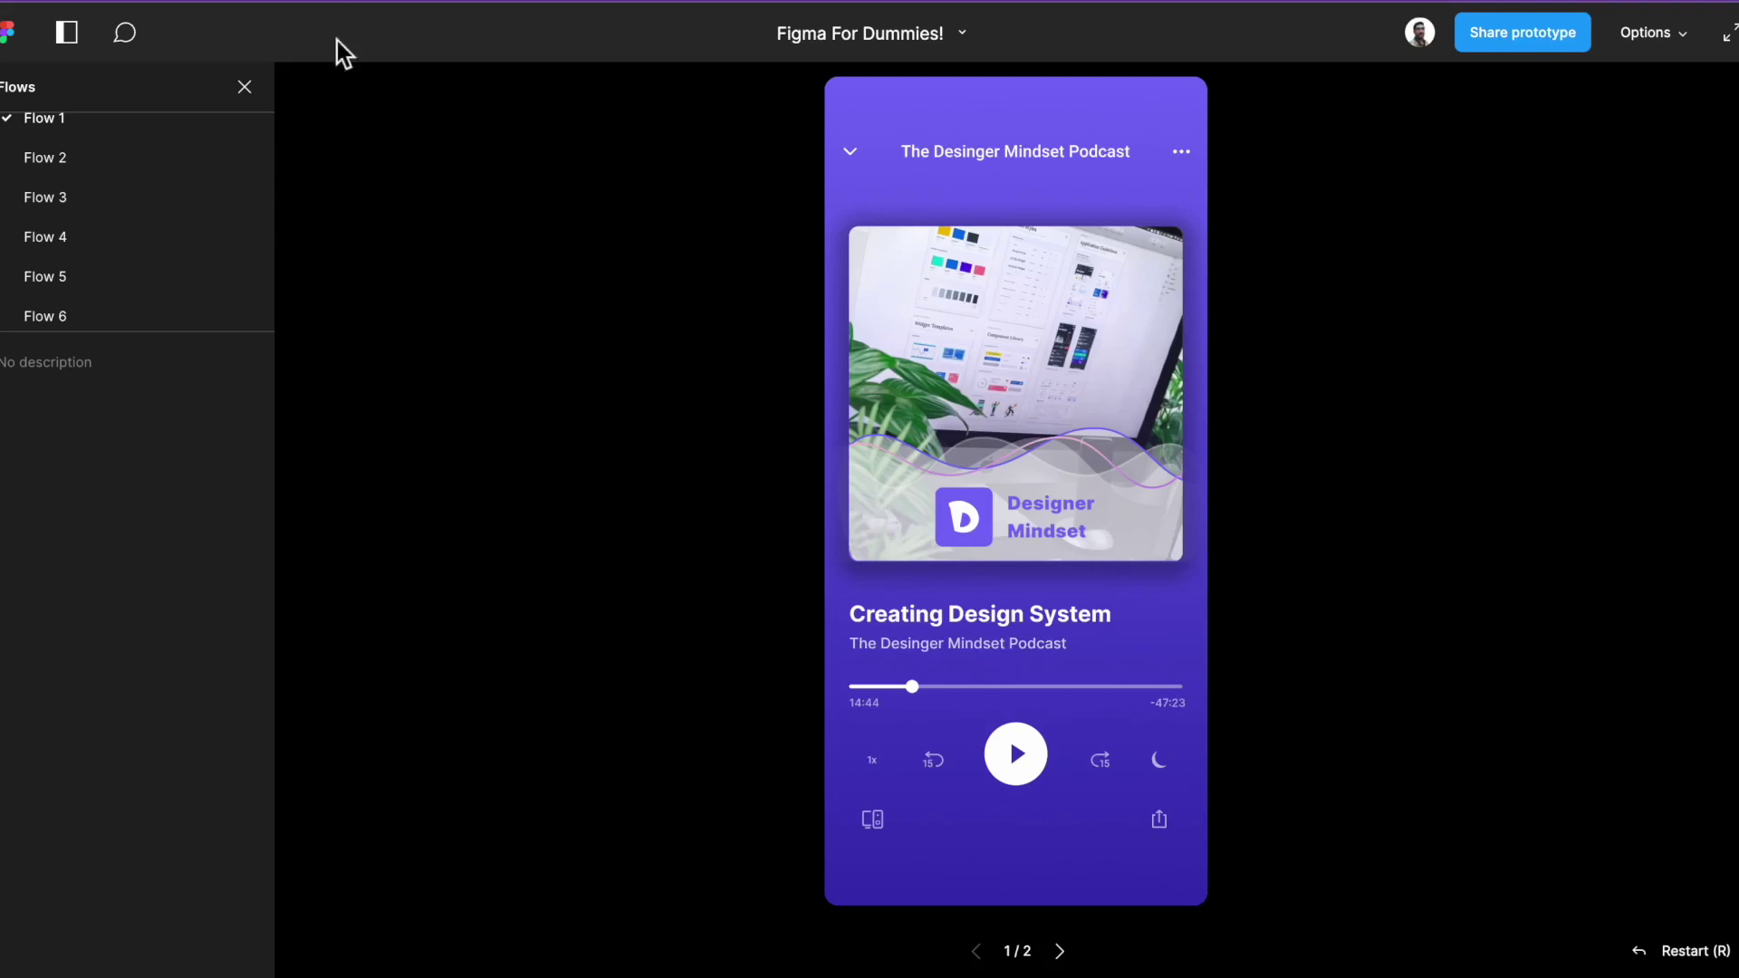
scroll(214, 287, "down", 1)
left_click(202, 312)
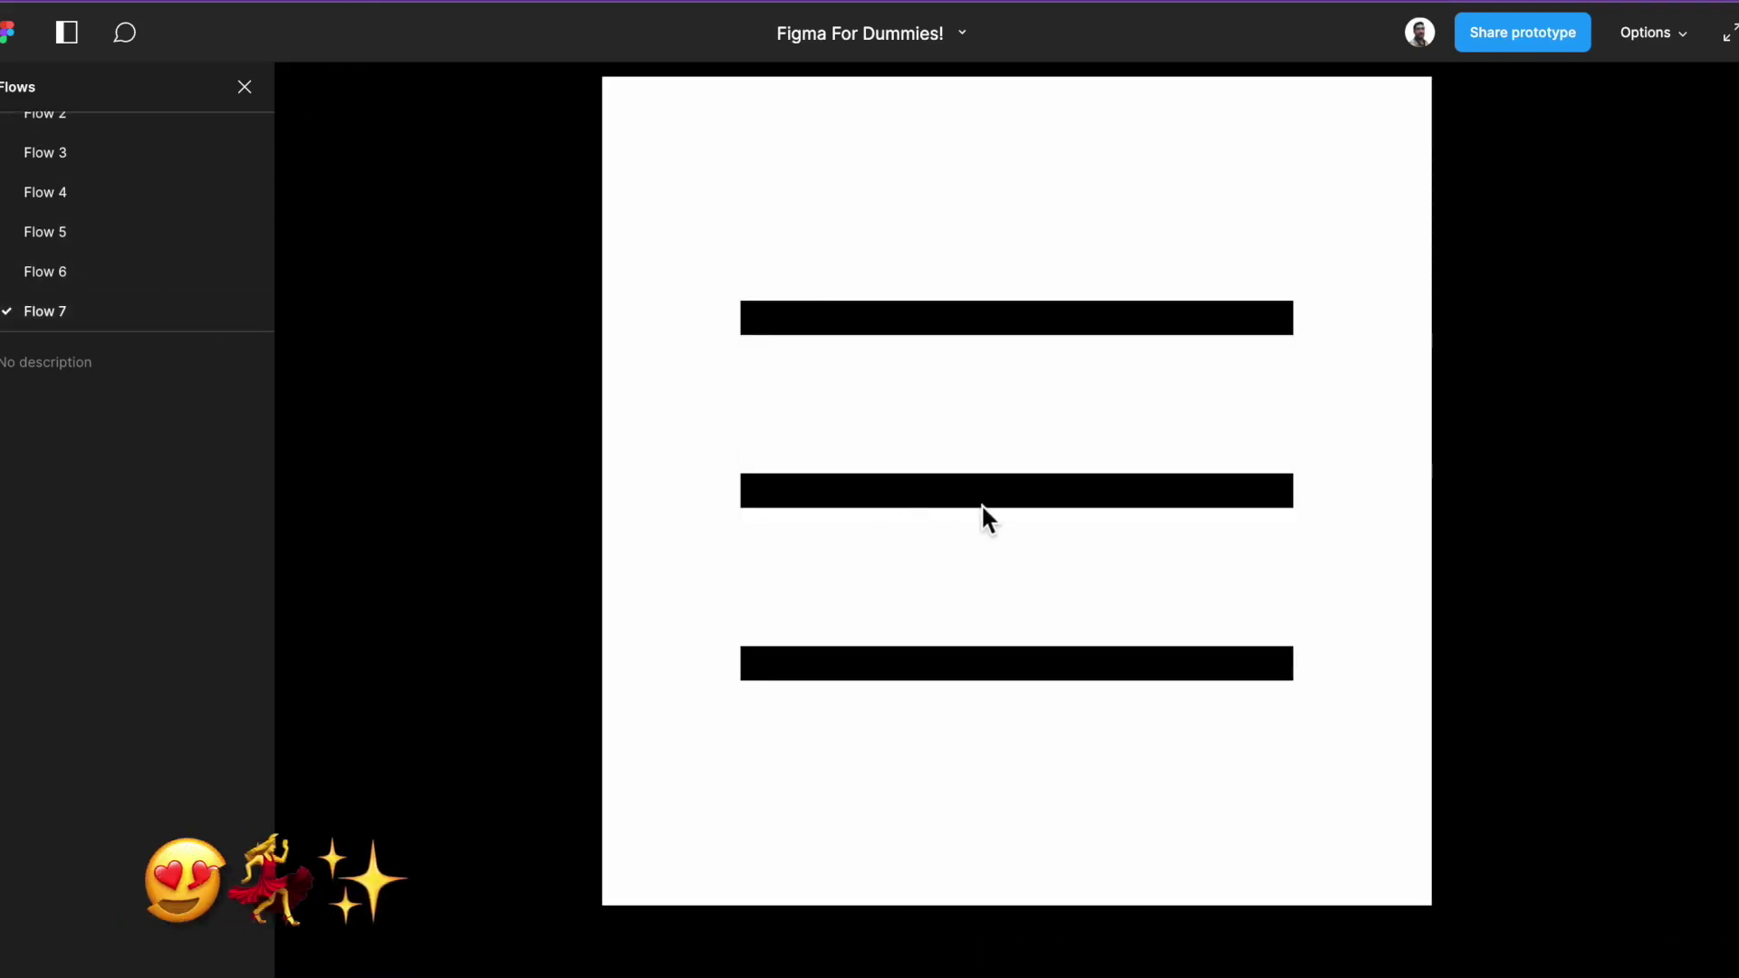
left_click(993, 482)
left_click(993, 482)
left_click(993, 482)
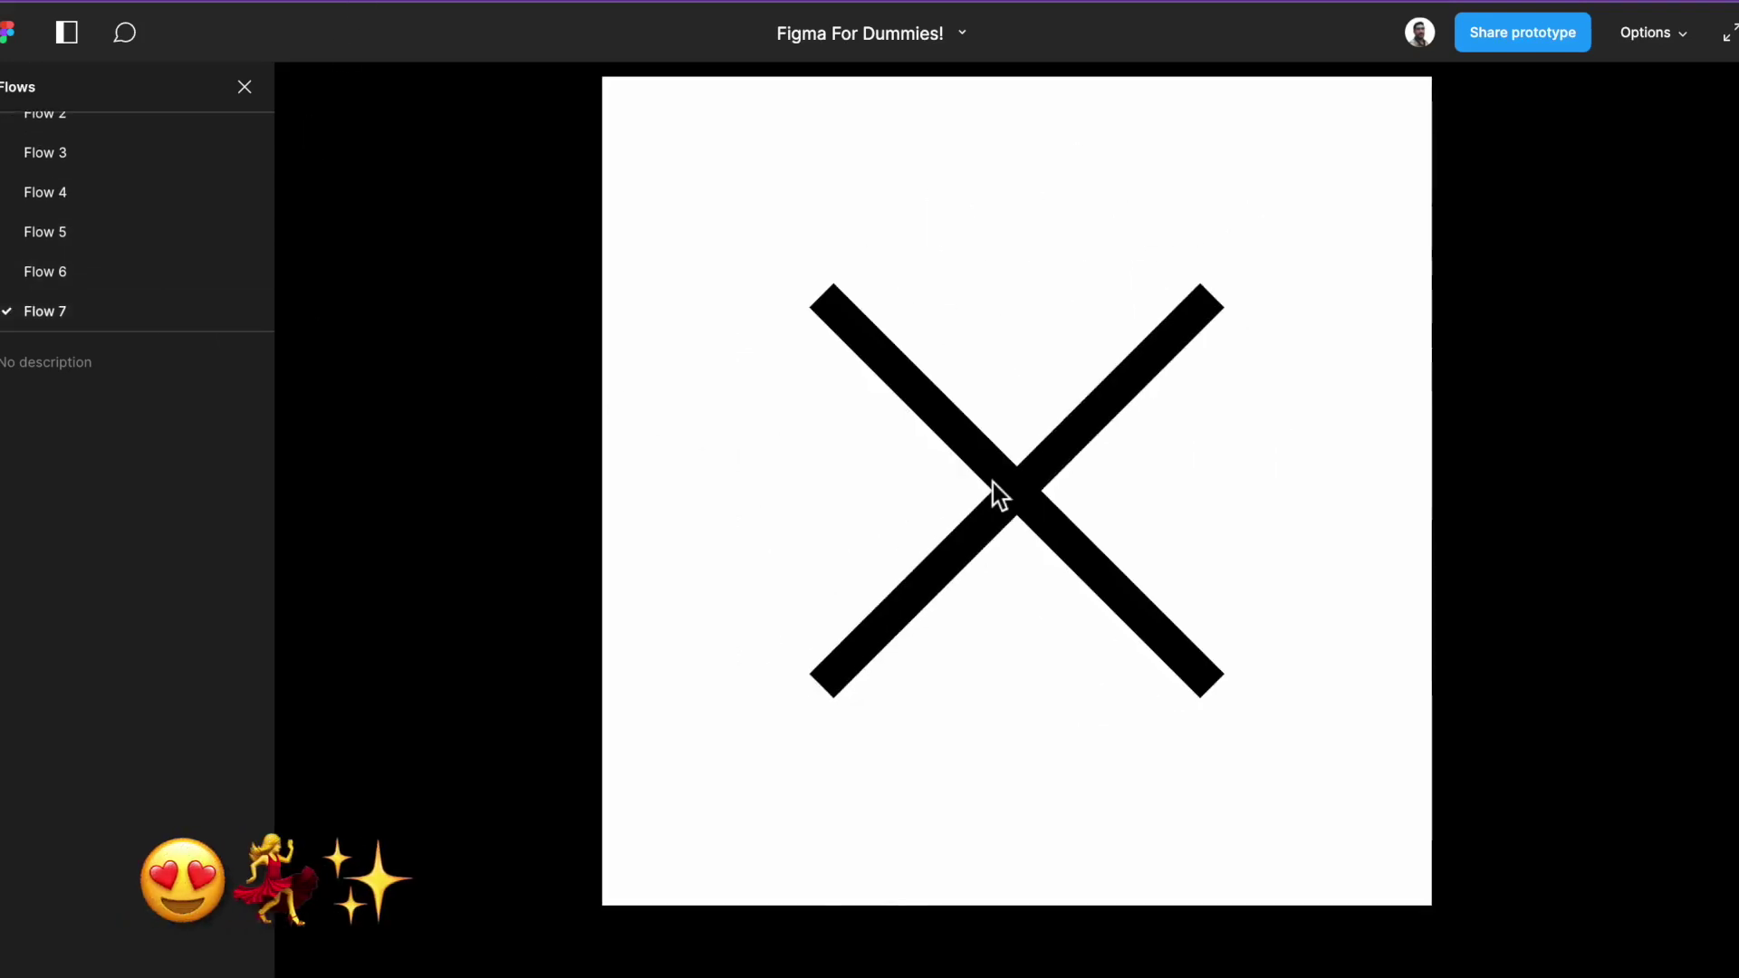
left_click(993, 482)
left_click(993, 482)
left_click(992, 482)
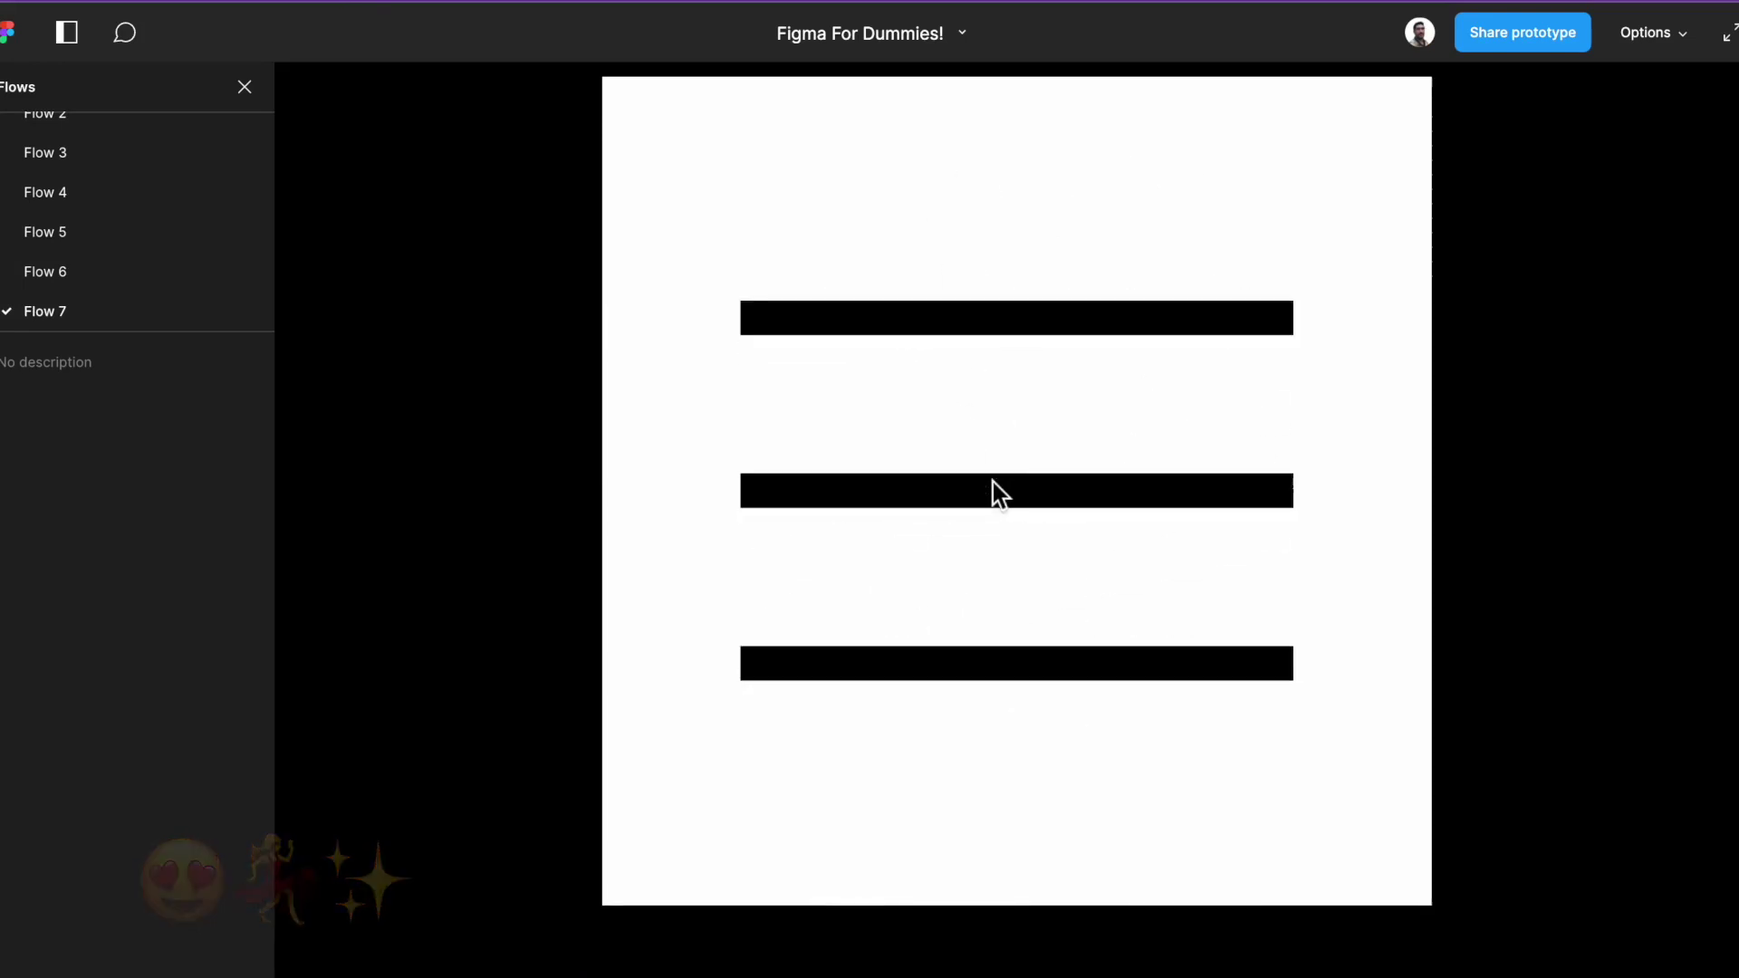
left_click(993, 482)
left_click(993, 481)
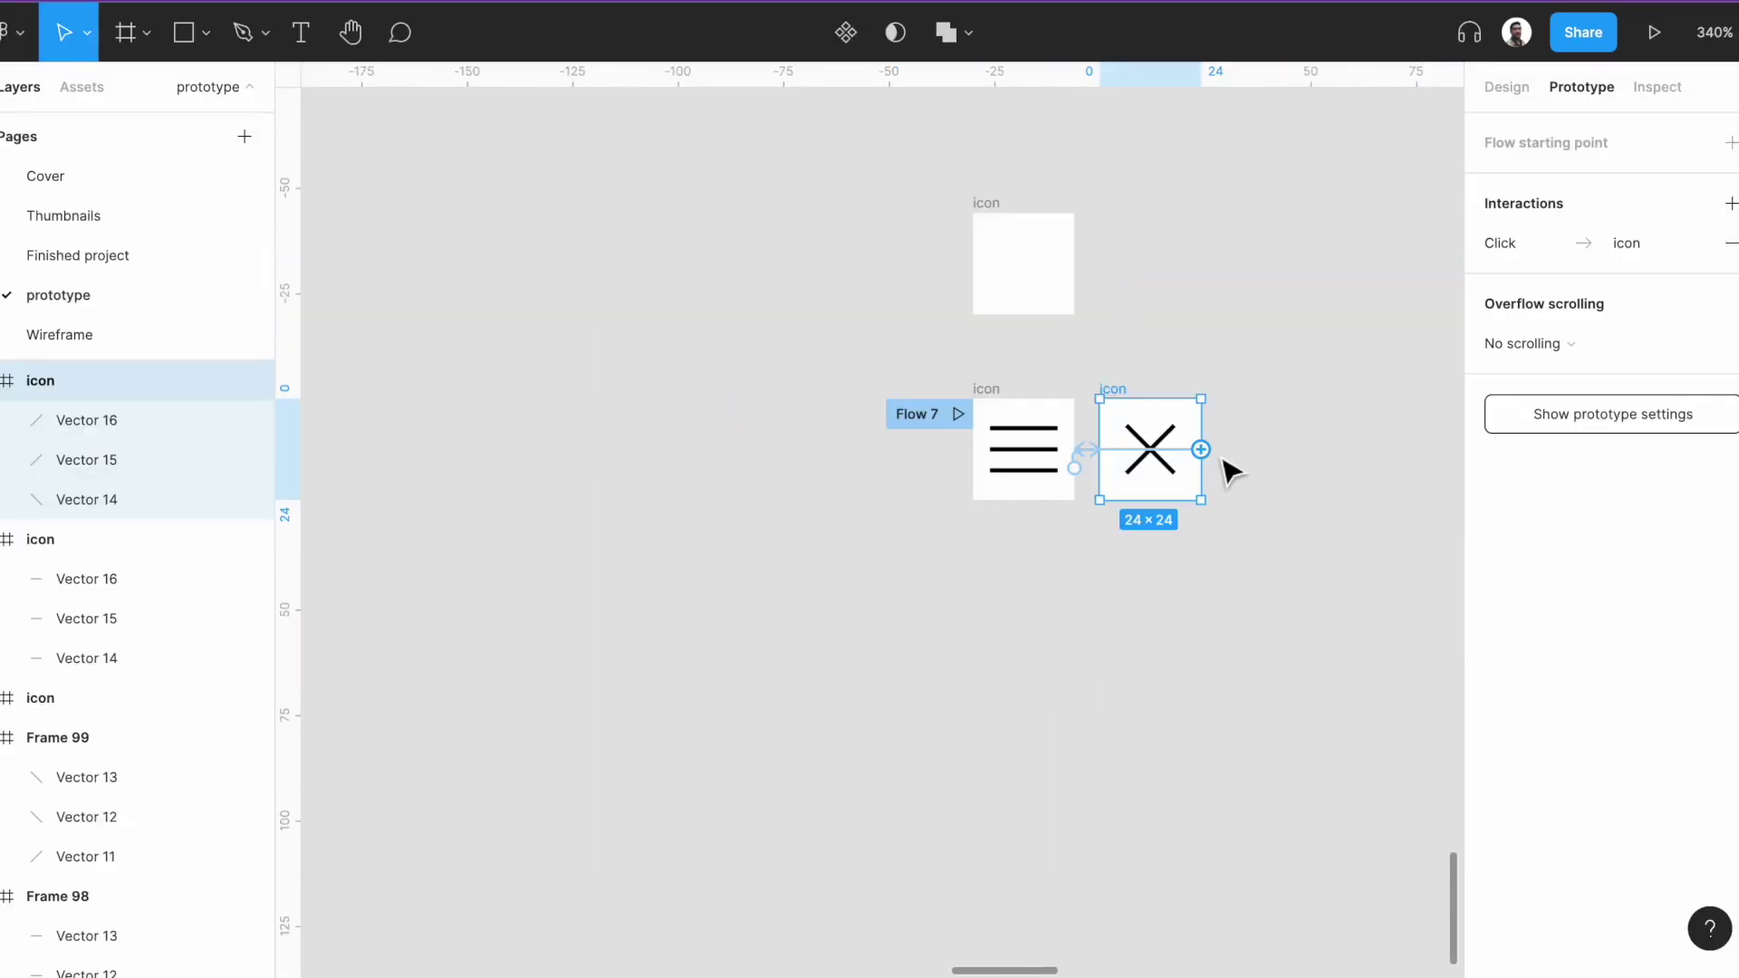
scroll(1232, 471, "down", 5)
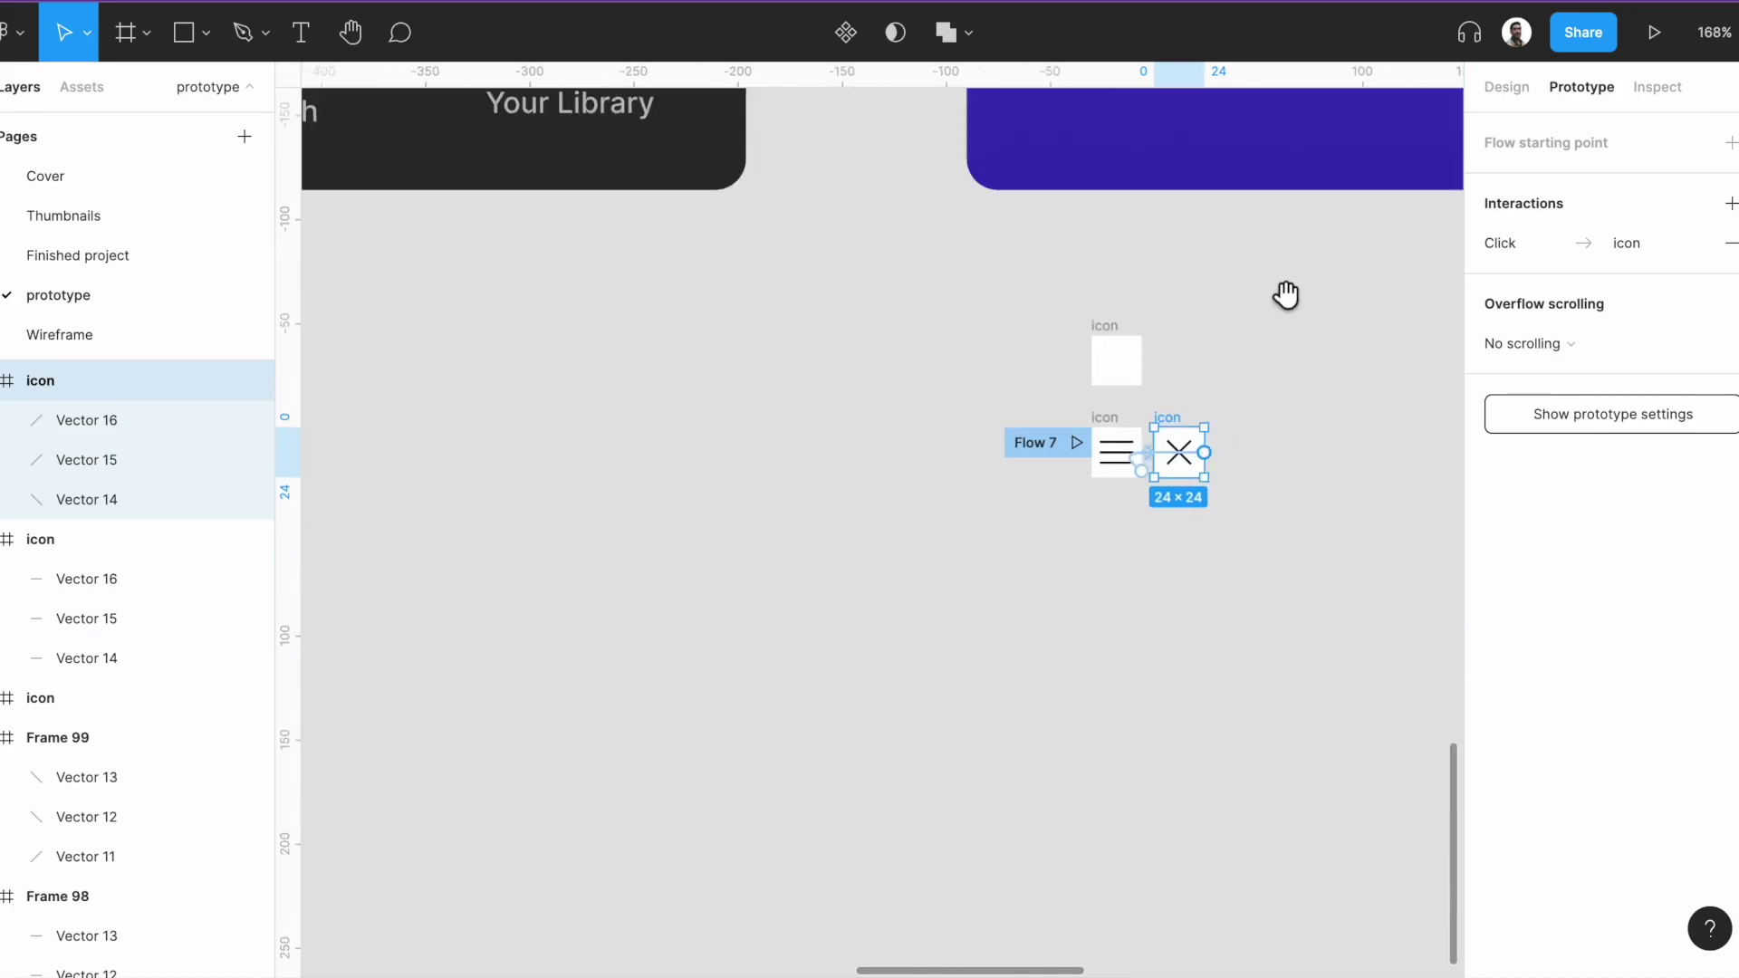
scroll(1284, 291, "down", 4)
scroll(1002, 831, "up", 6)
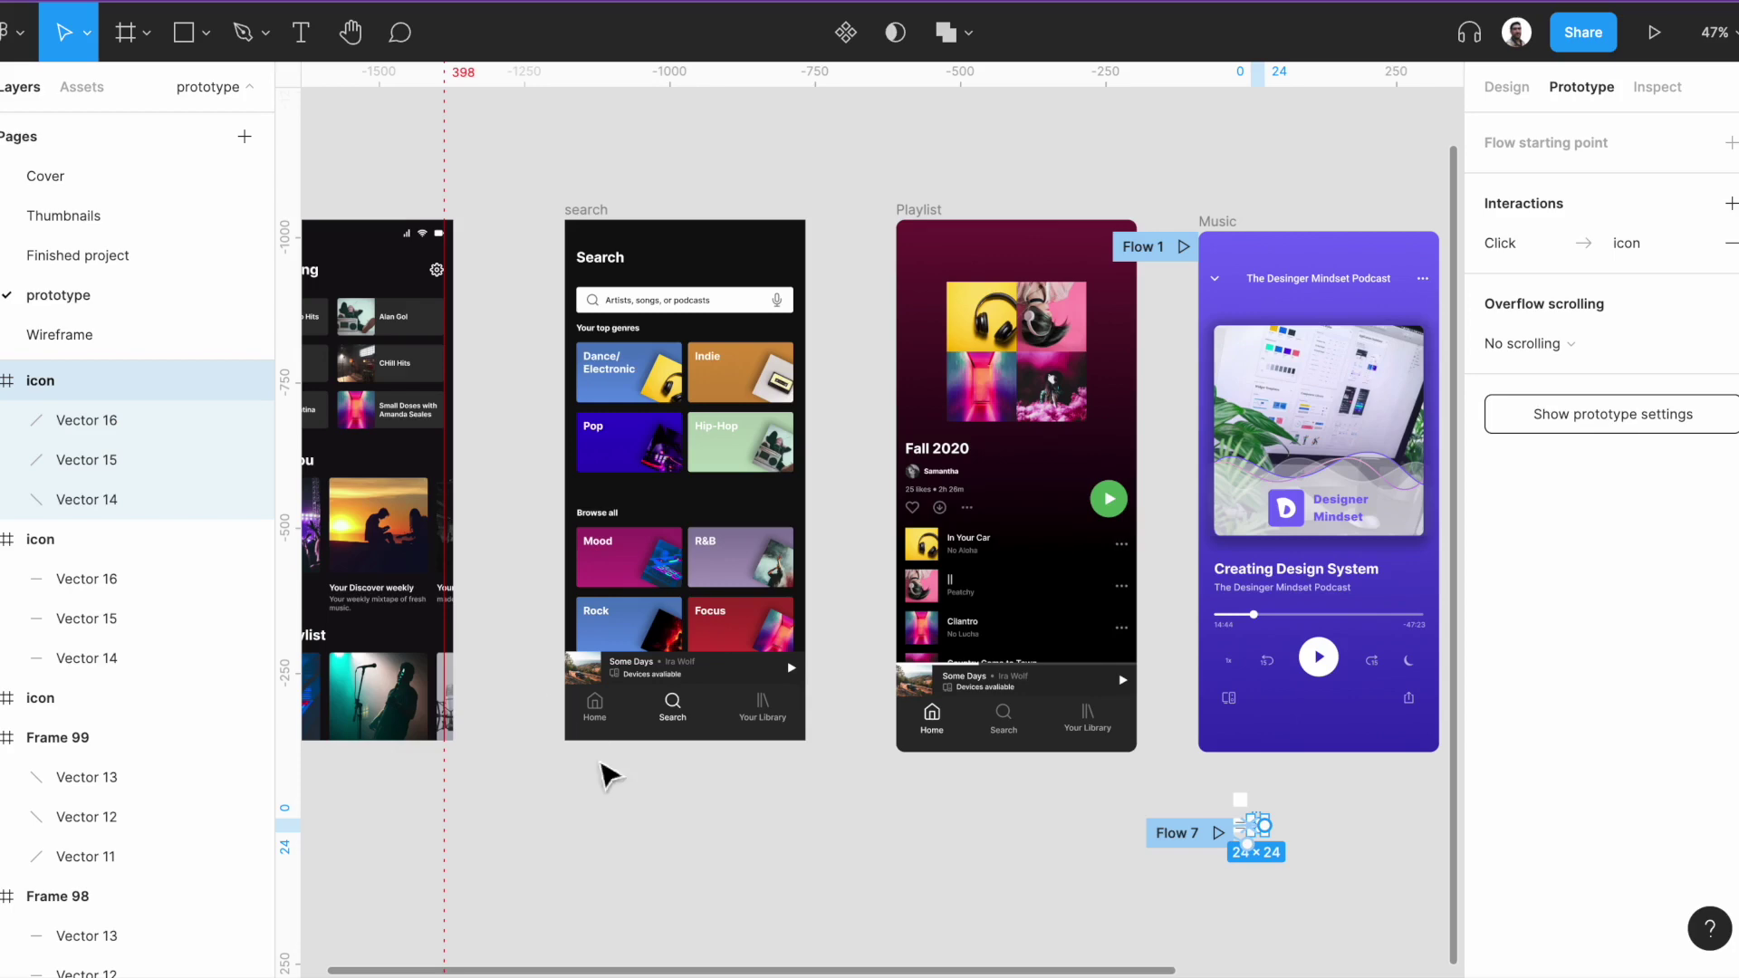
scroll(1305, 870, "up", 10)
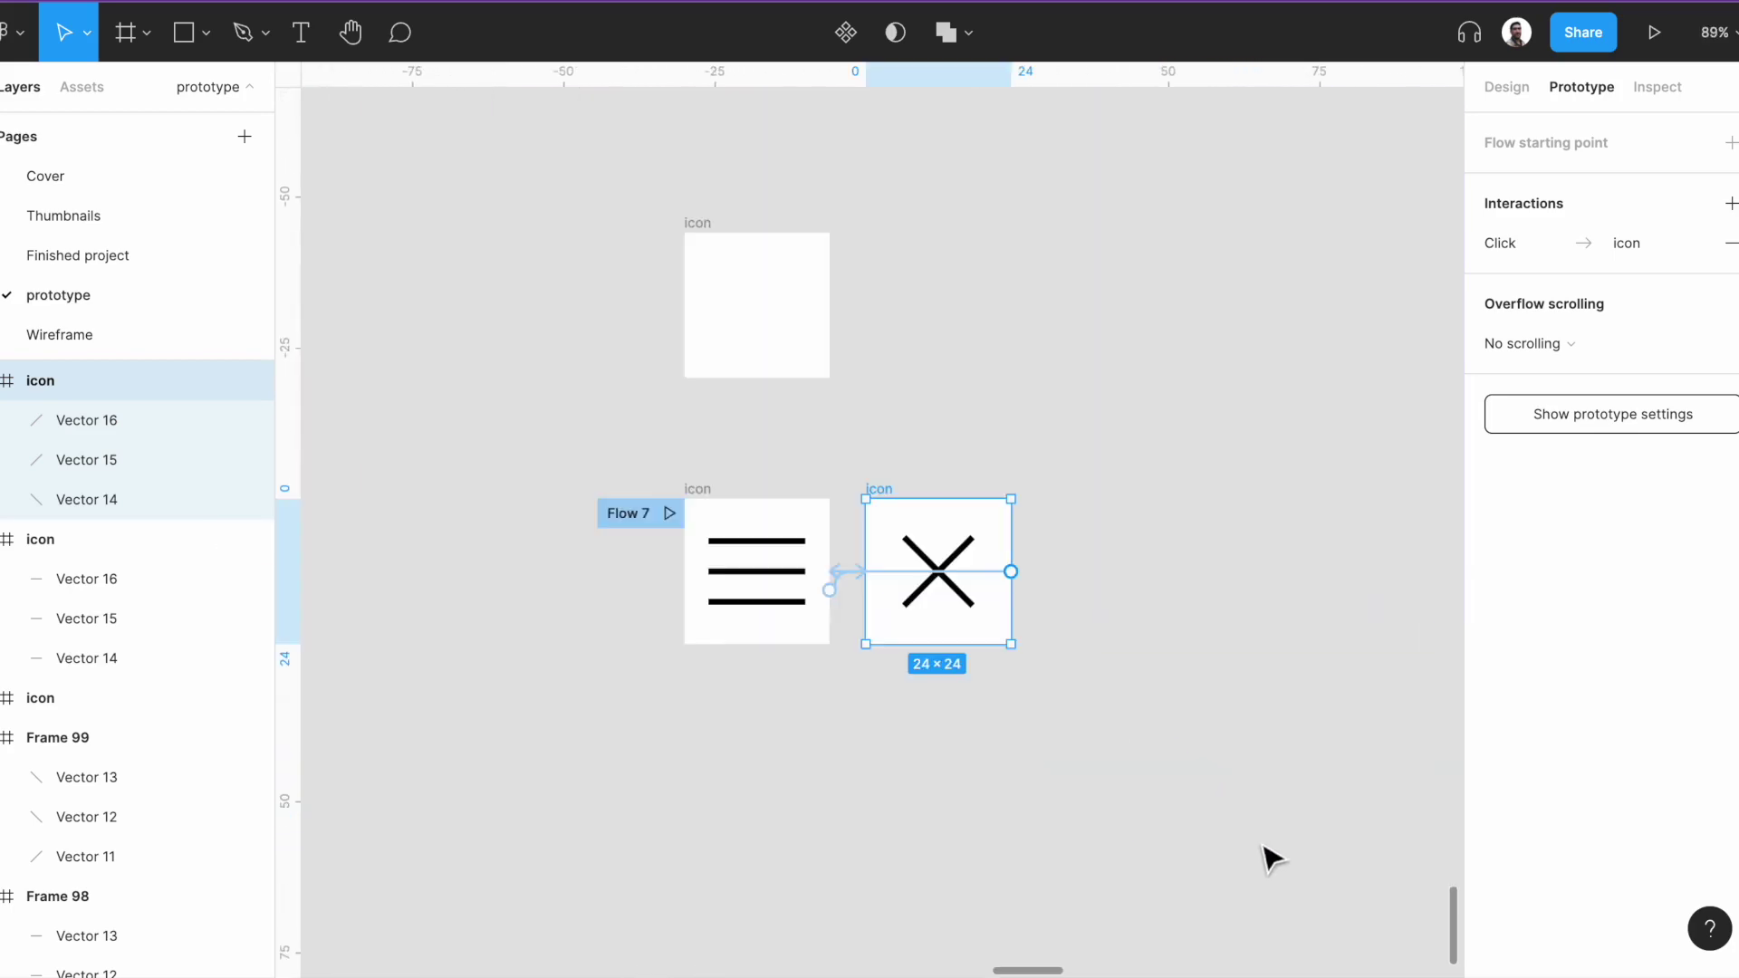
Rename the hamburger frame 'icon/open' and the X frame 'icon/close'.
left_click_drag(549, 413, 1163, 794)
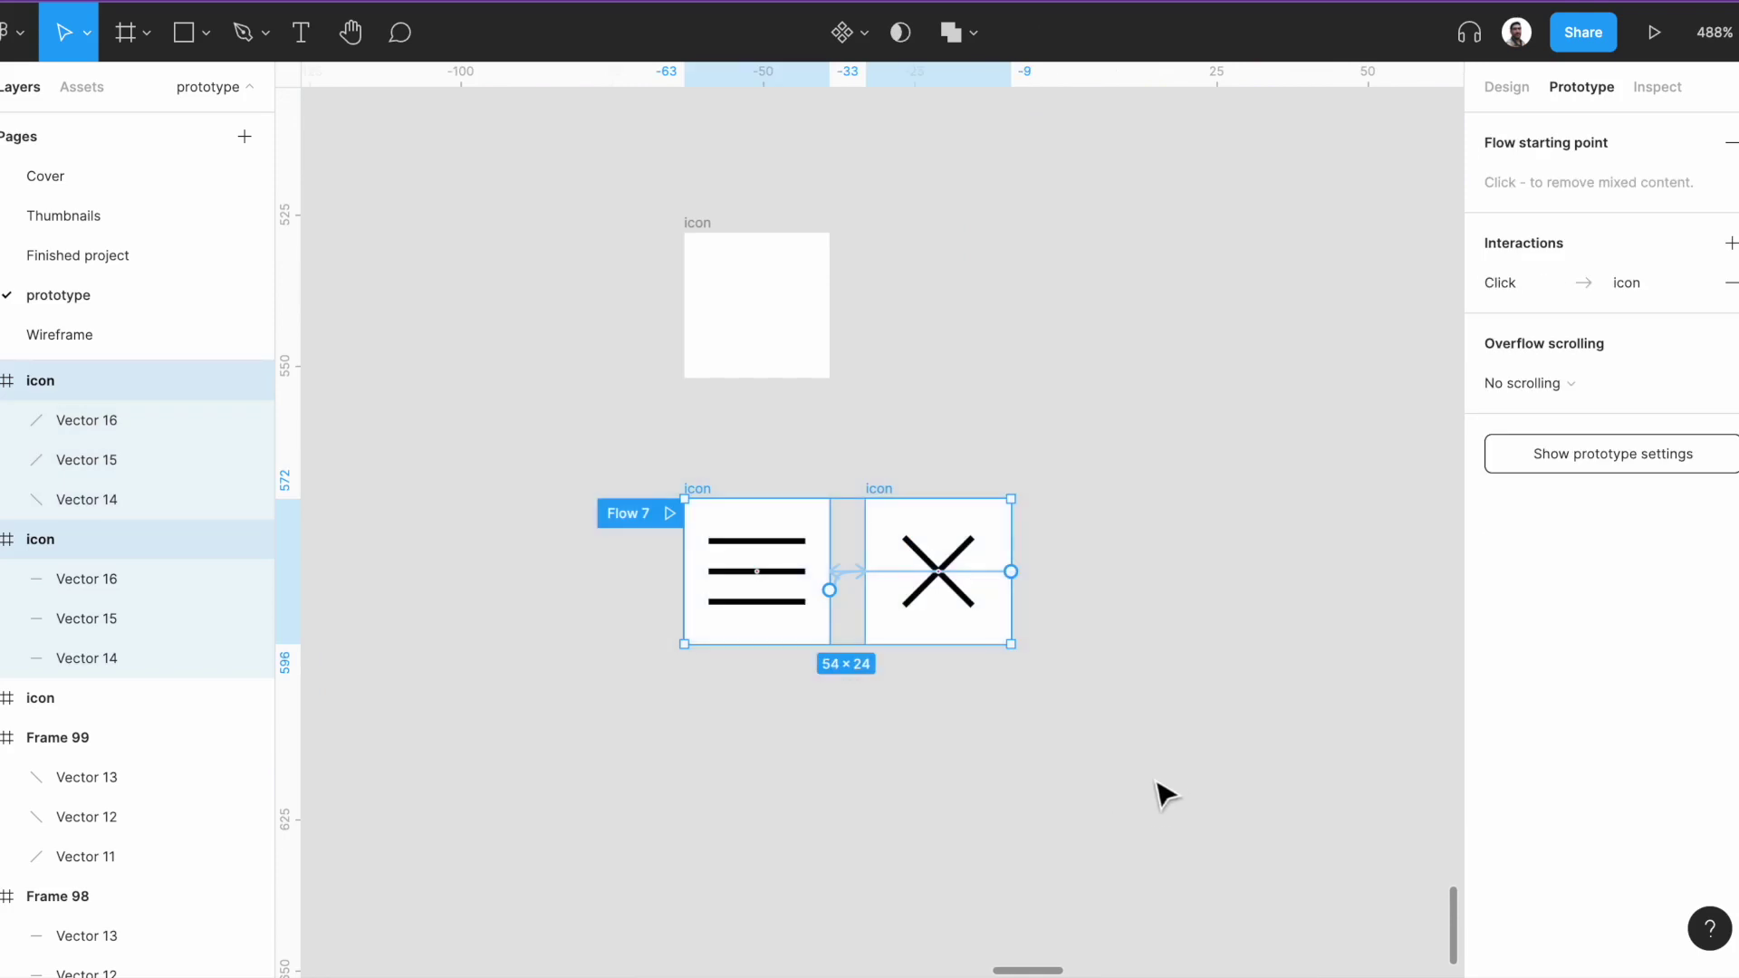
double_click(698, 489)
type("icon/open")
key("Return")
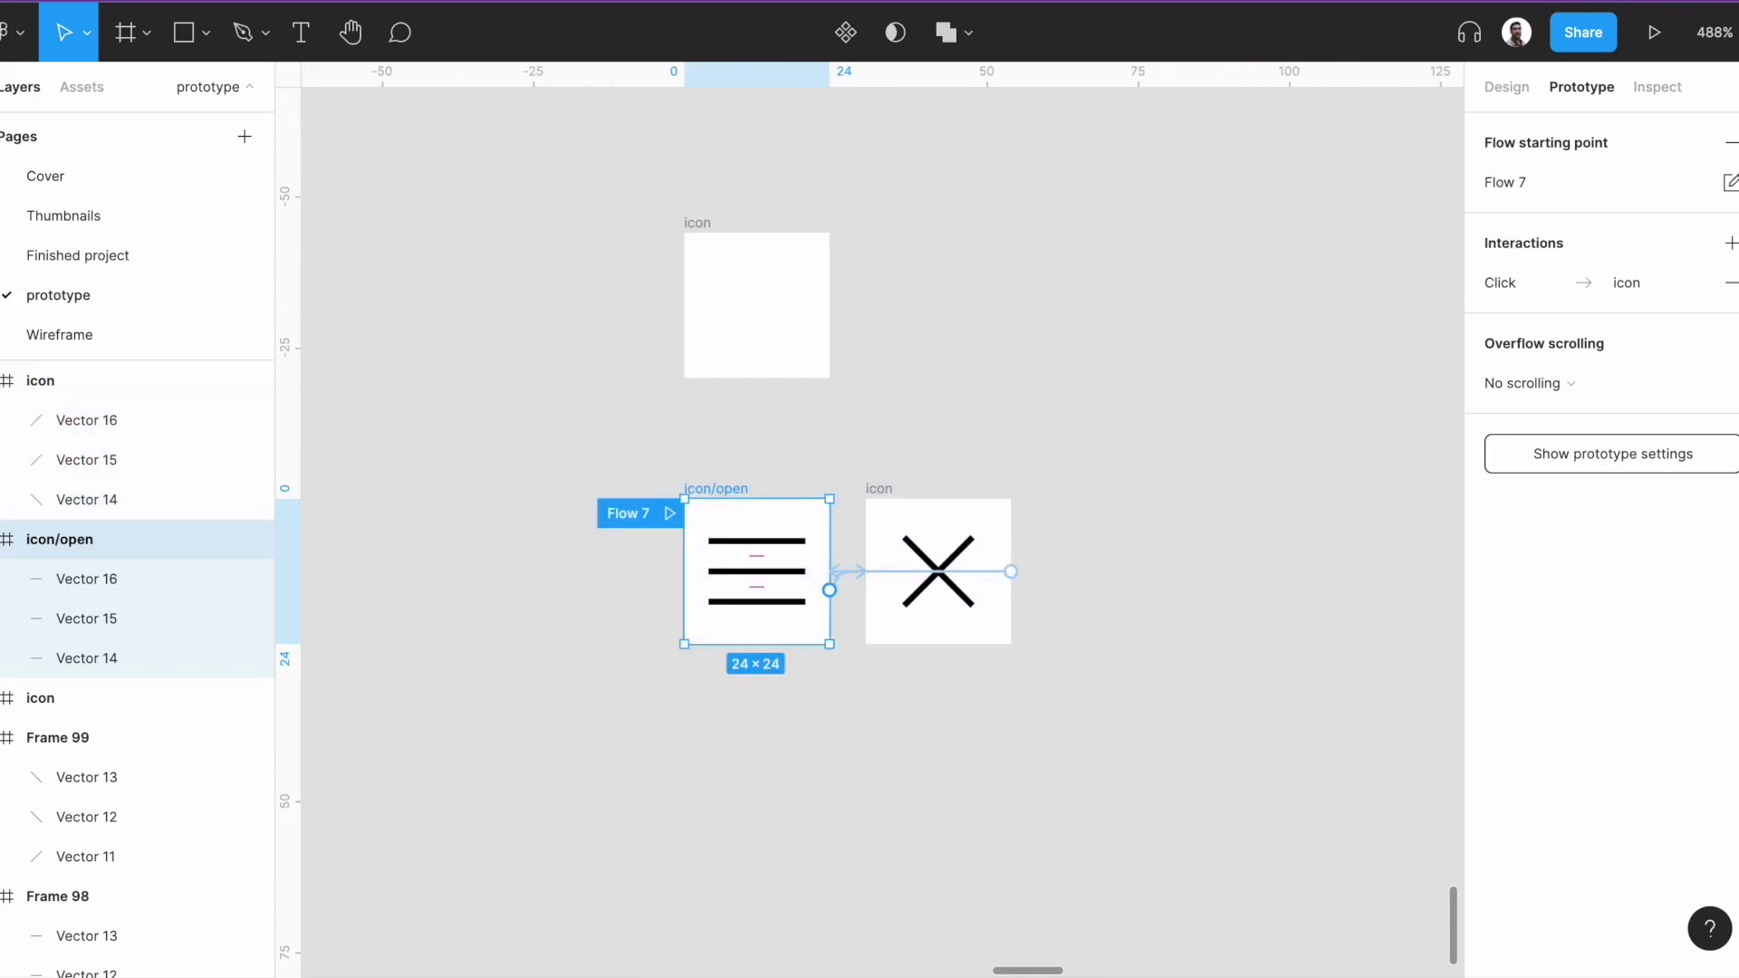
left_click(877, 504)
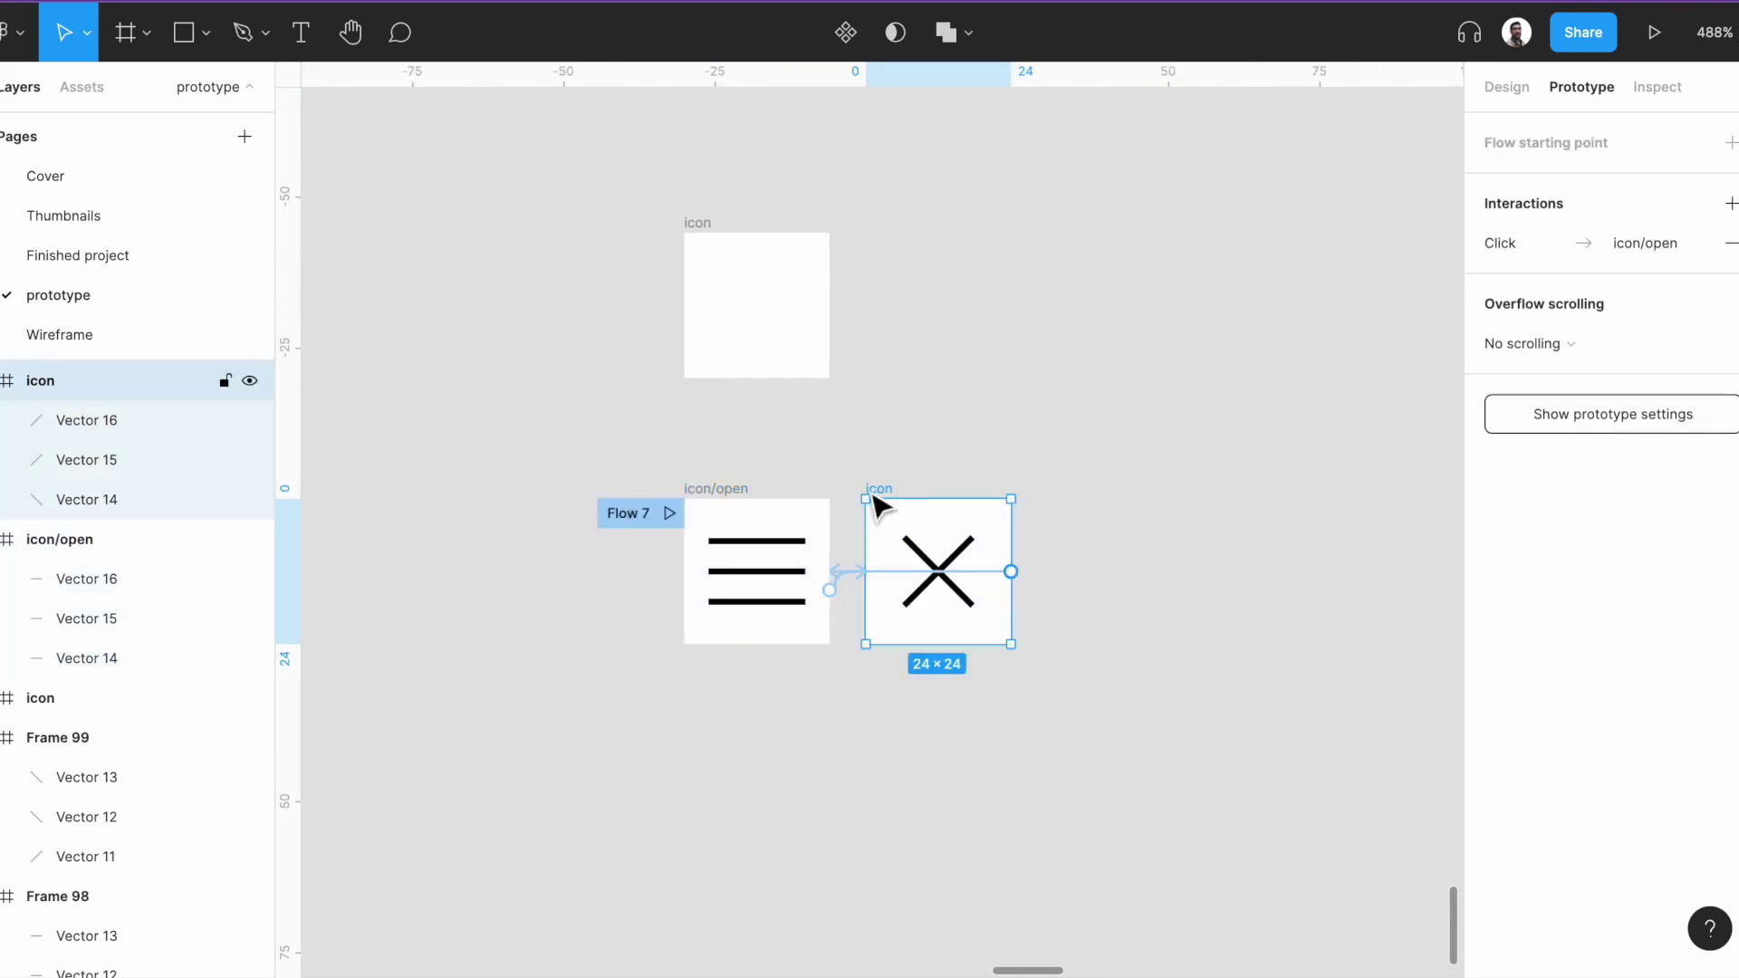
key("super+r")
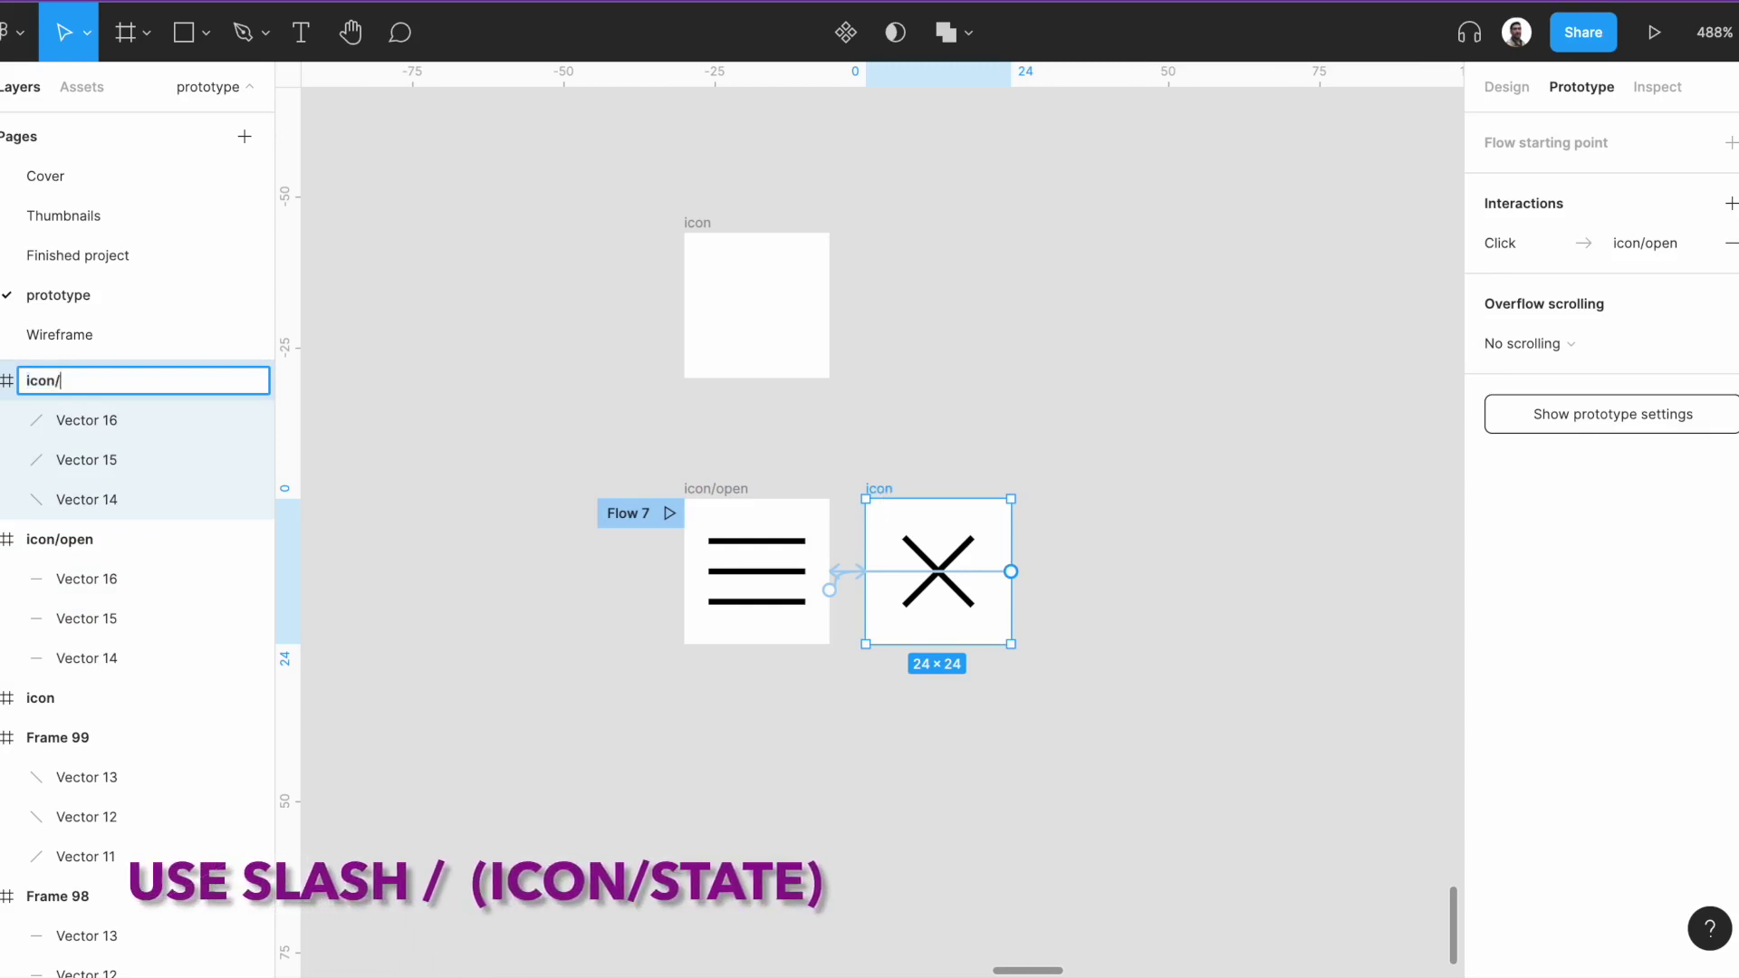
key("Return")
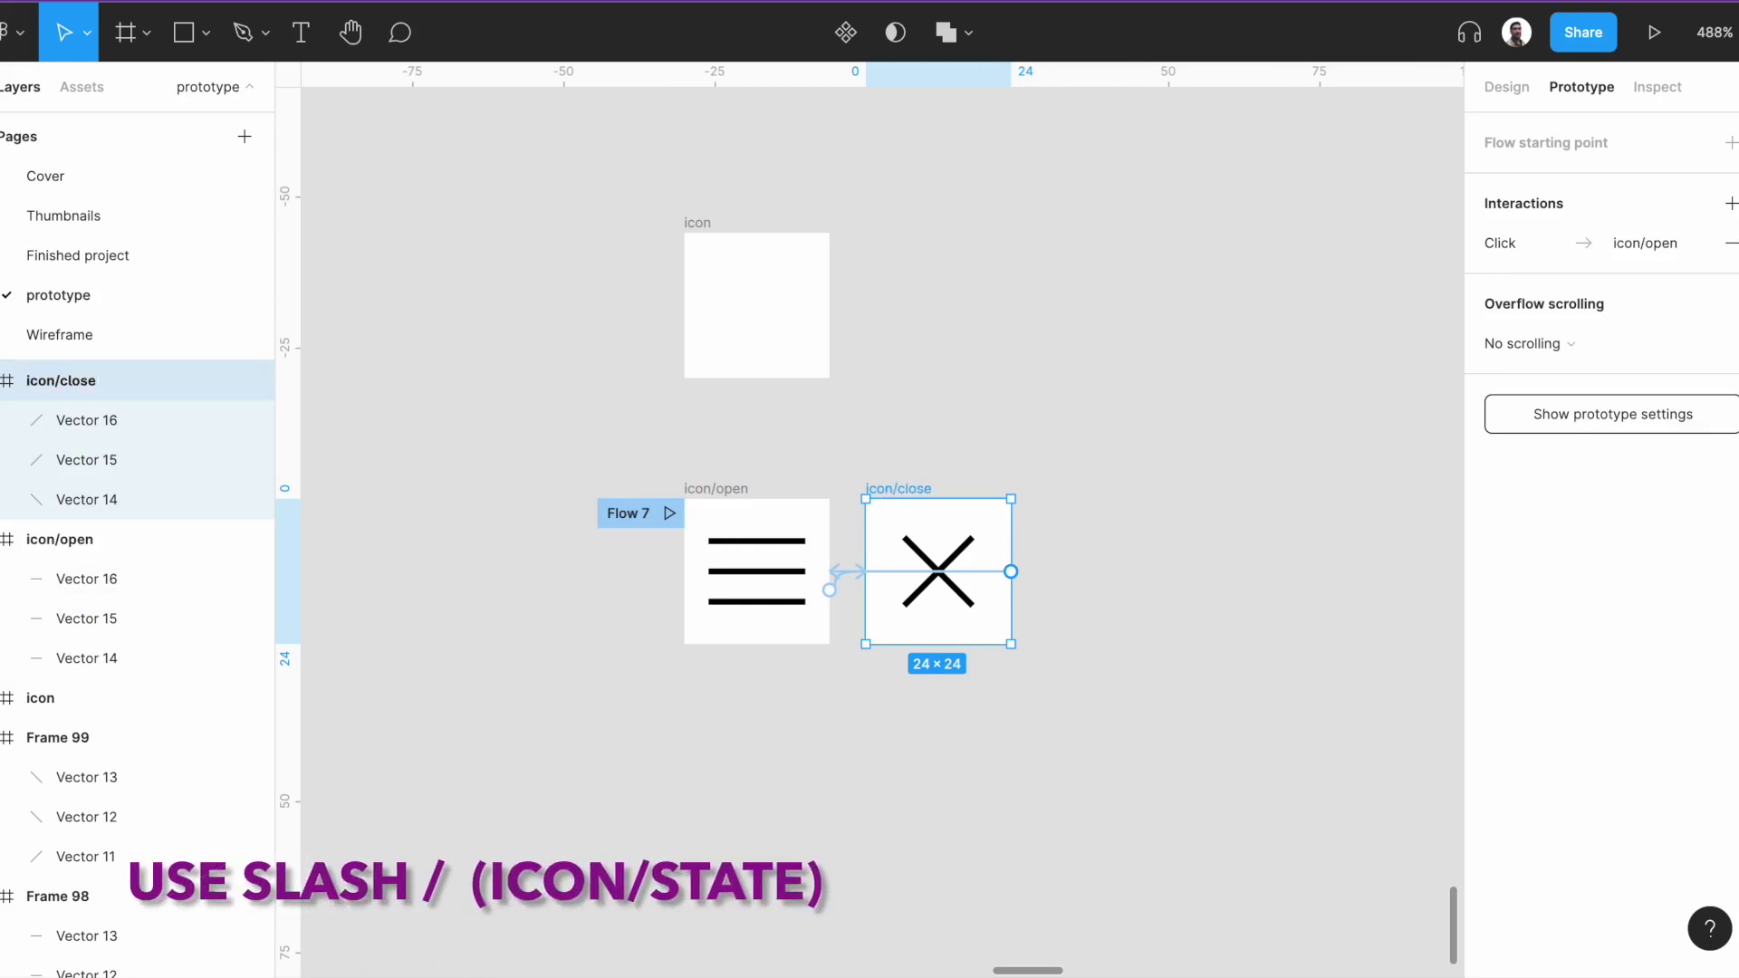
Select both icon frames in the Design view and bring up the component options.
left_click(1507, 87)
left_click_drag(552, 426, 1107, 757)
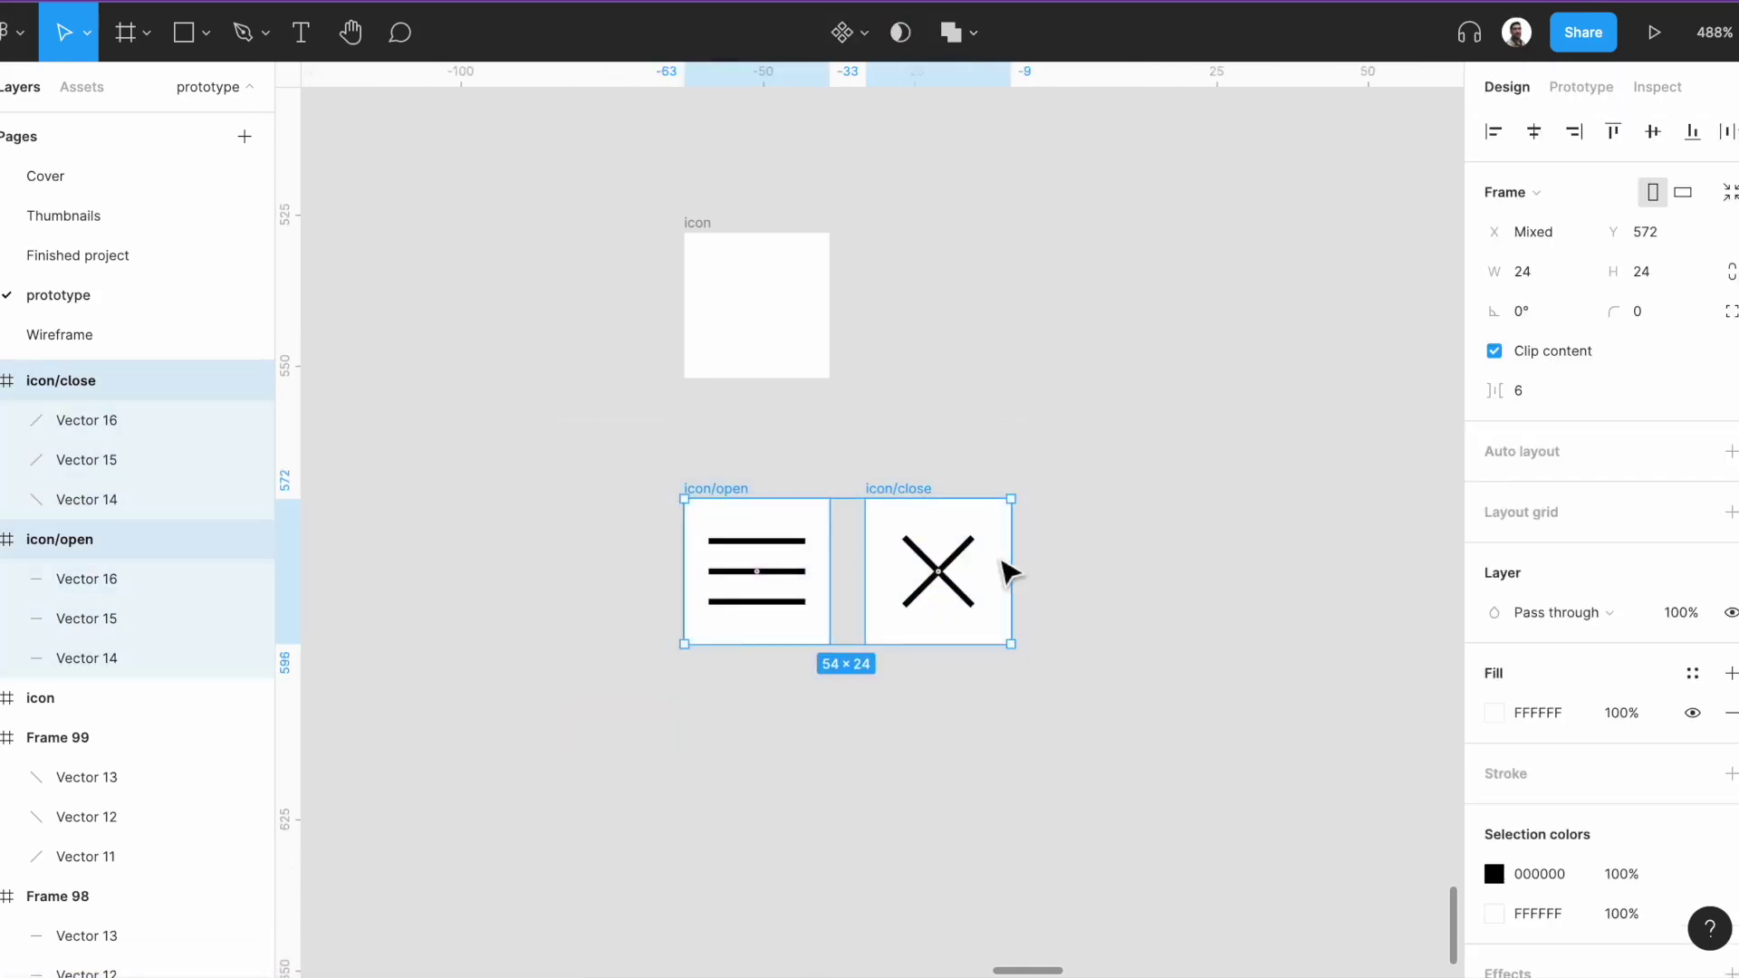
left_click(865, 36)
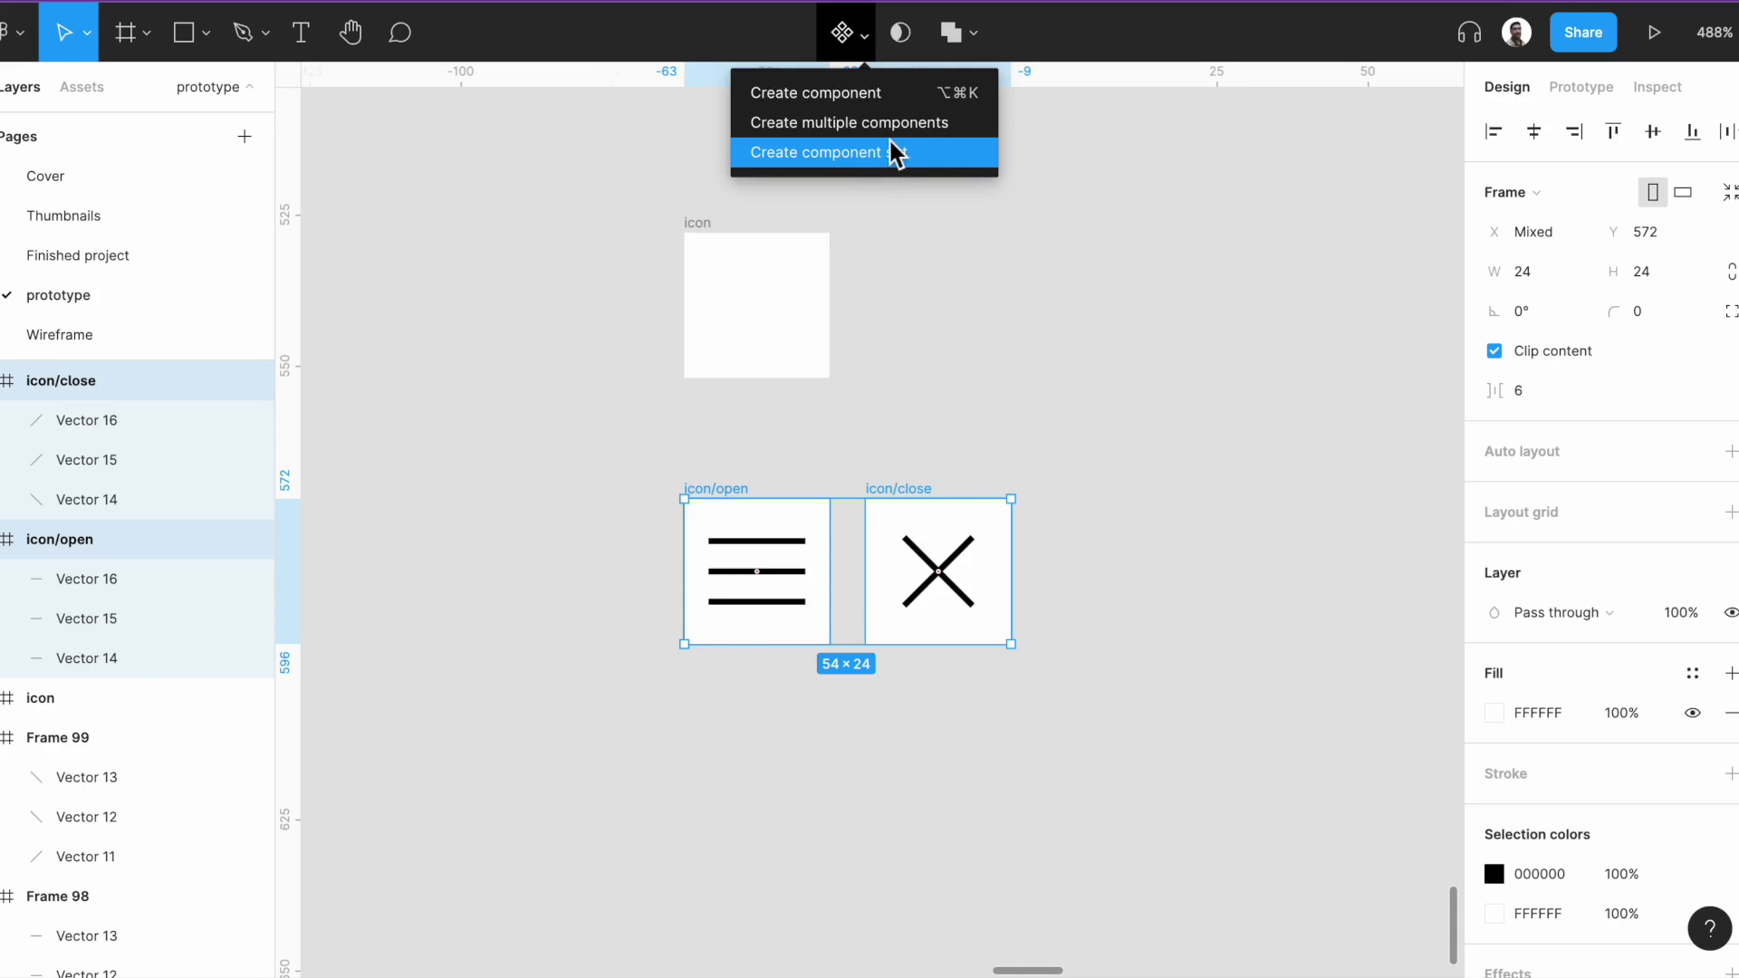
Combine icon/open and icon/close into one 'icon' component set with open and close variants.
left_click(869, 120)
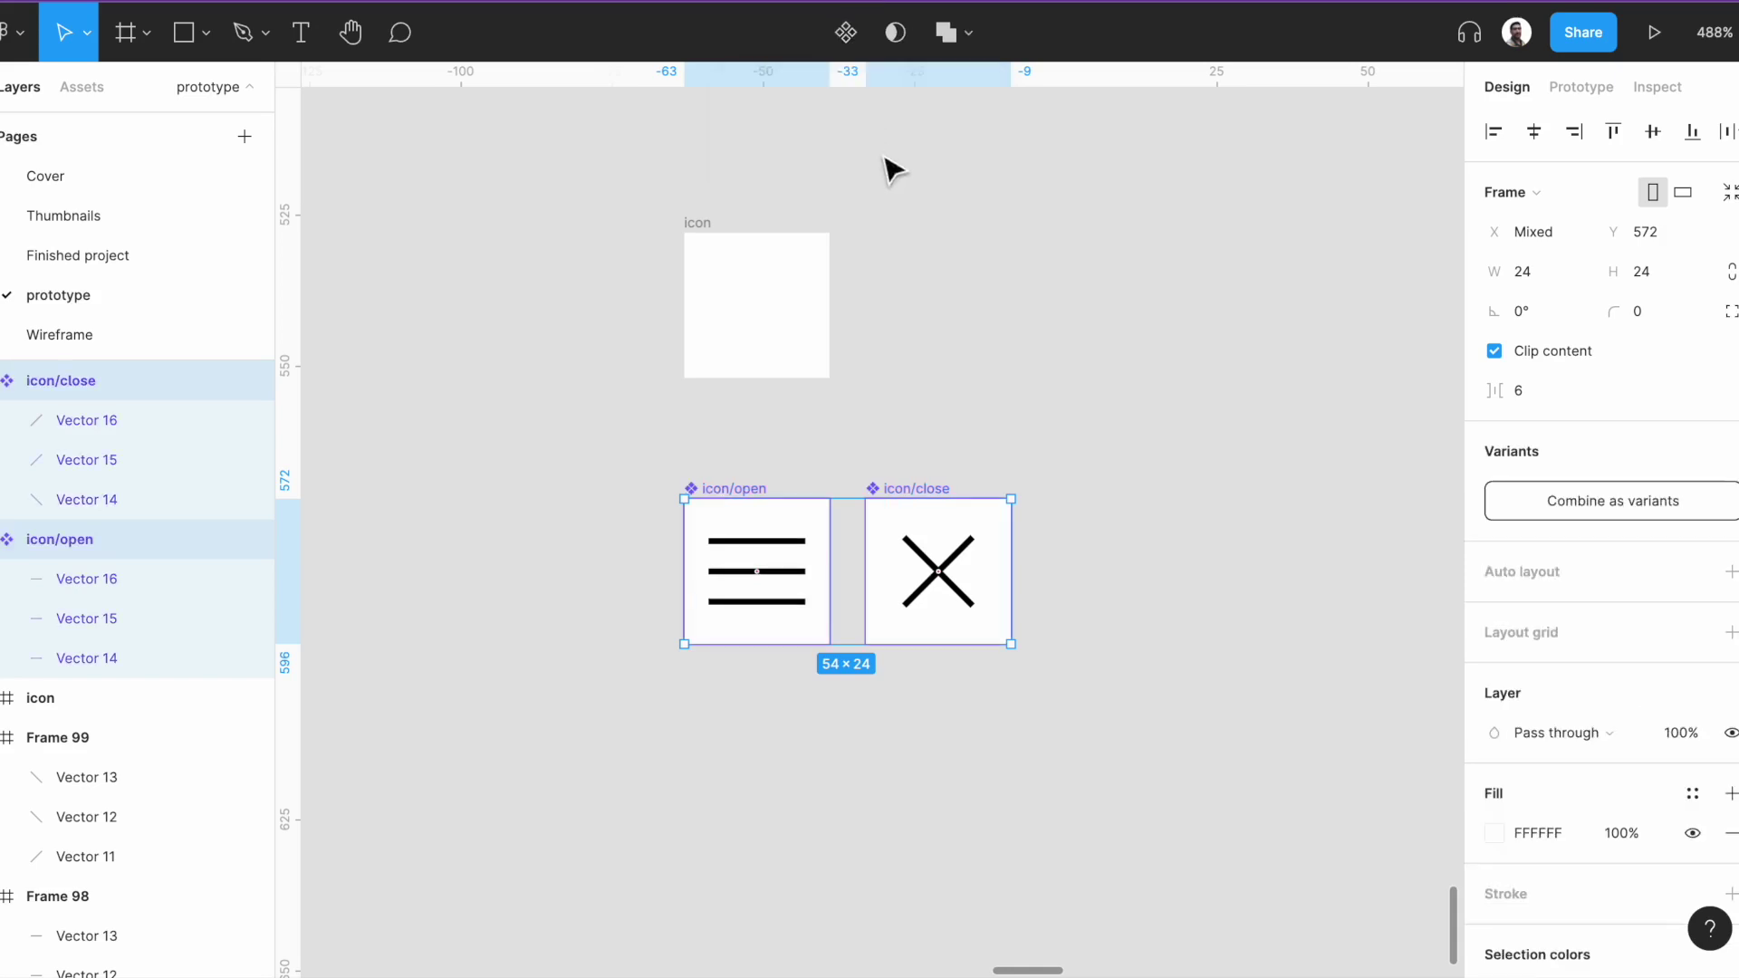
left_click(1511, 505)
key("ctrl+z")
key("ctrl+z")
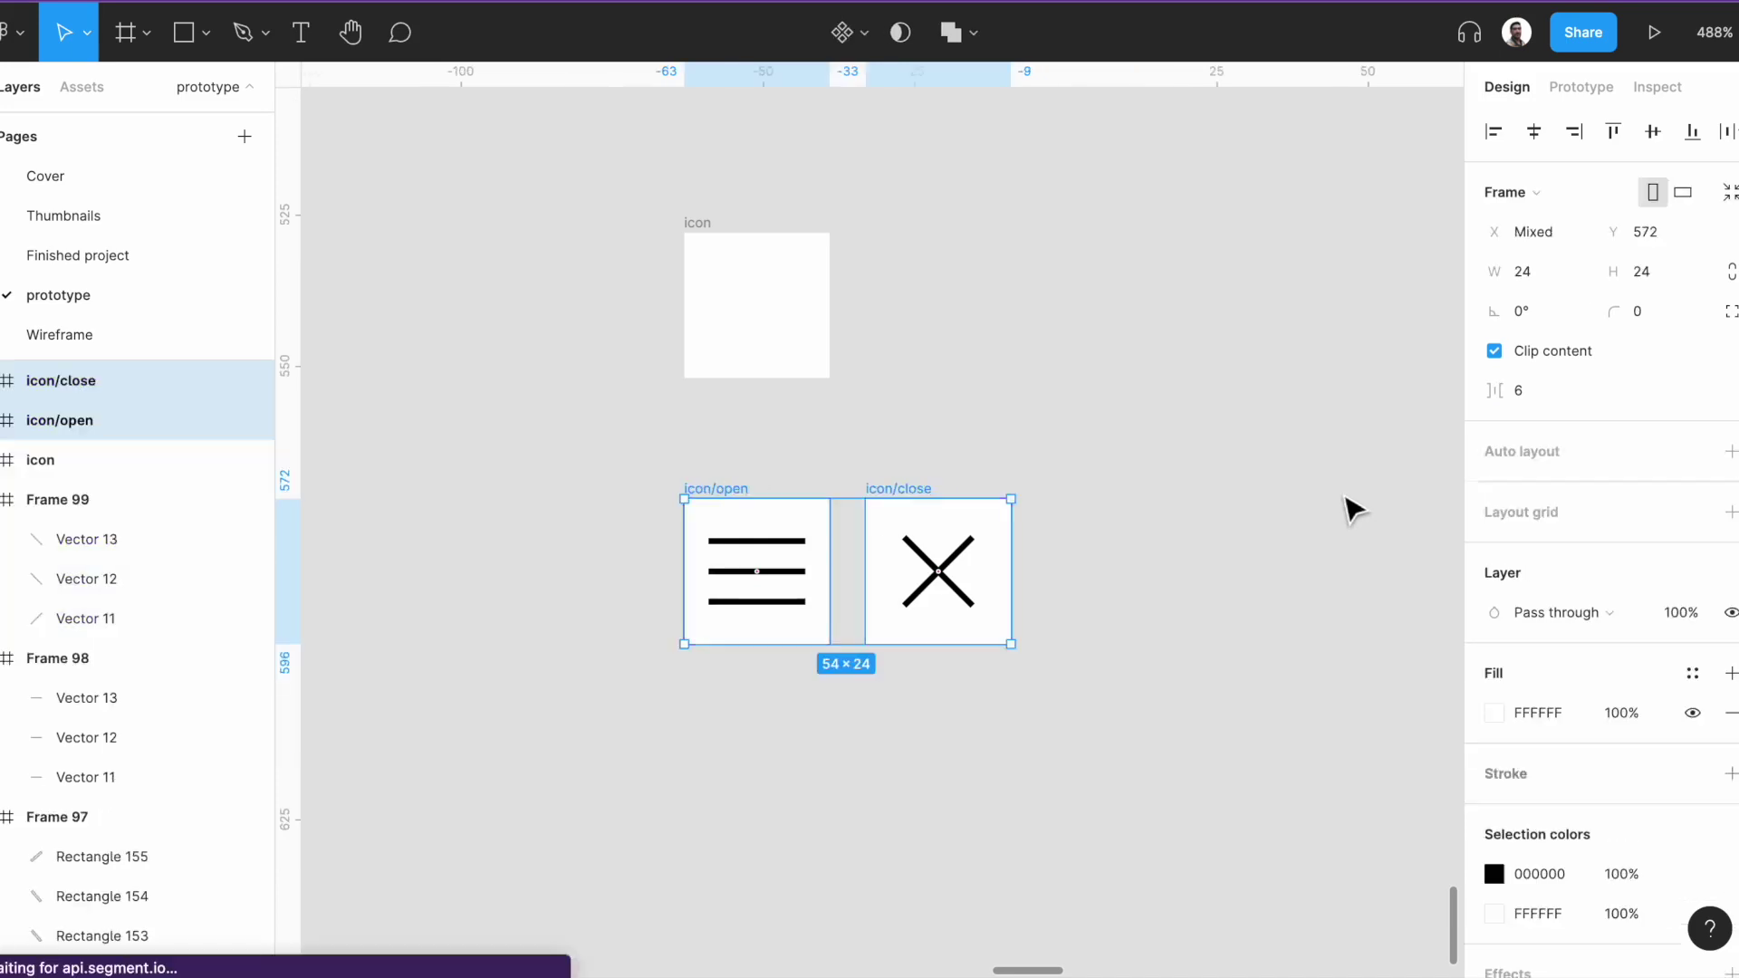
left_click(866, 40)
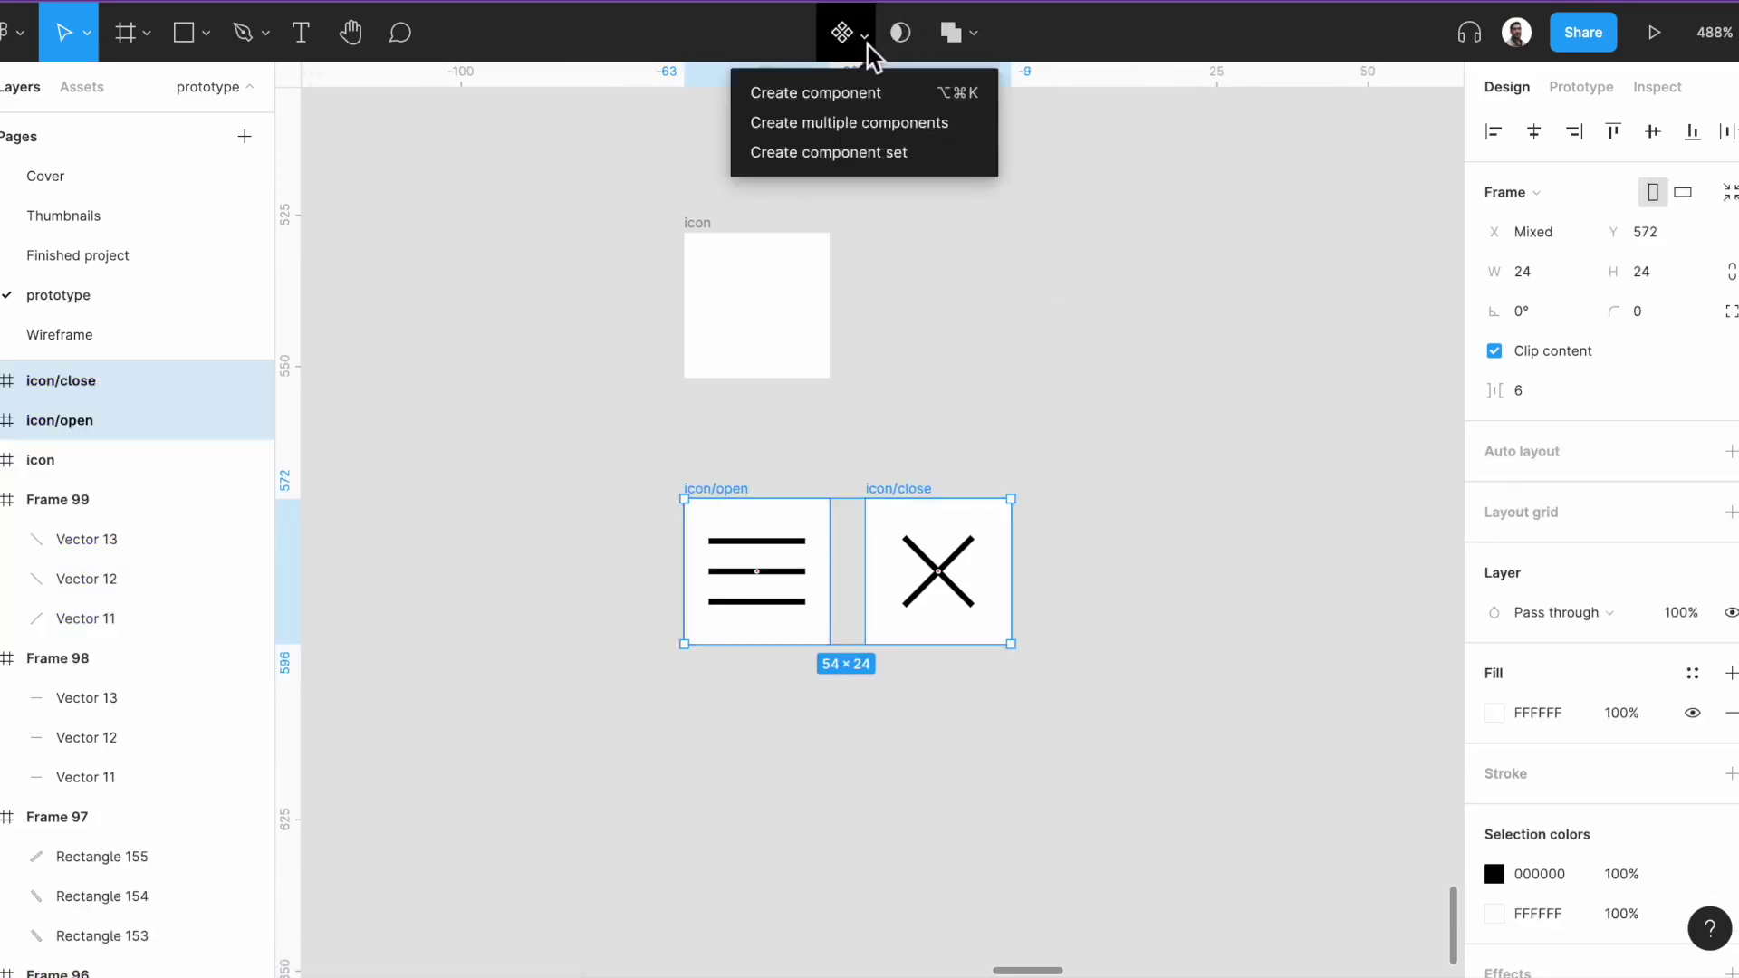
left_click(893, 156)
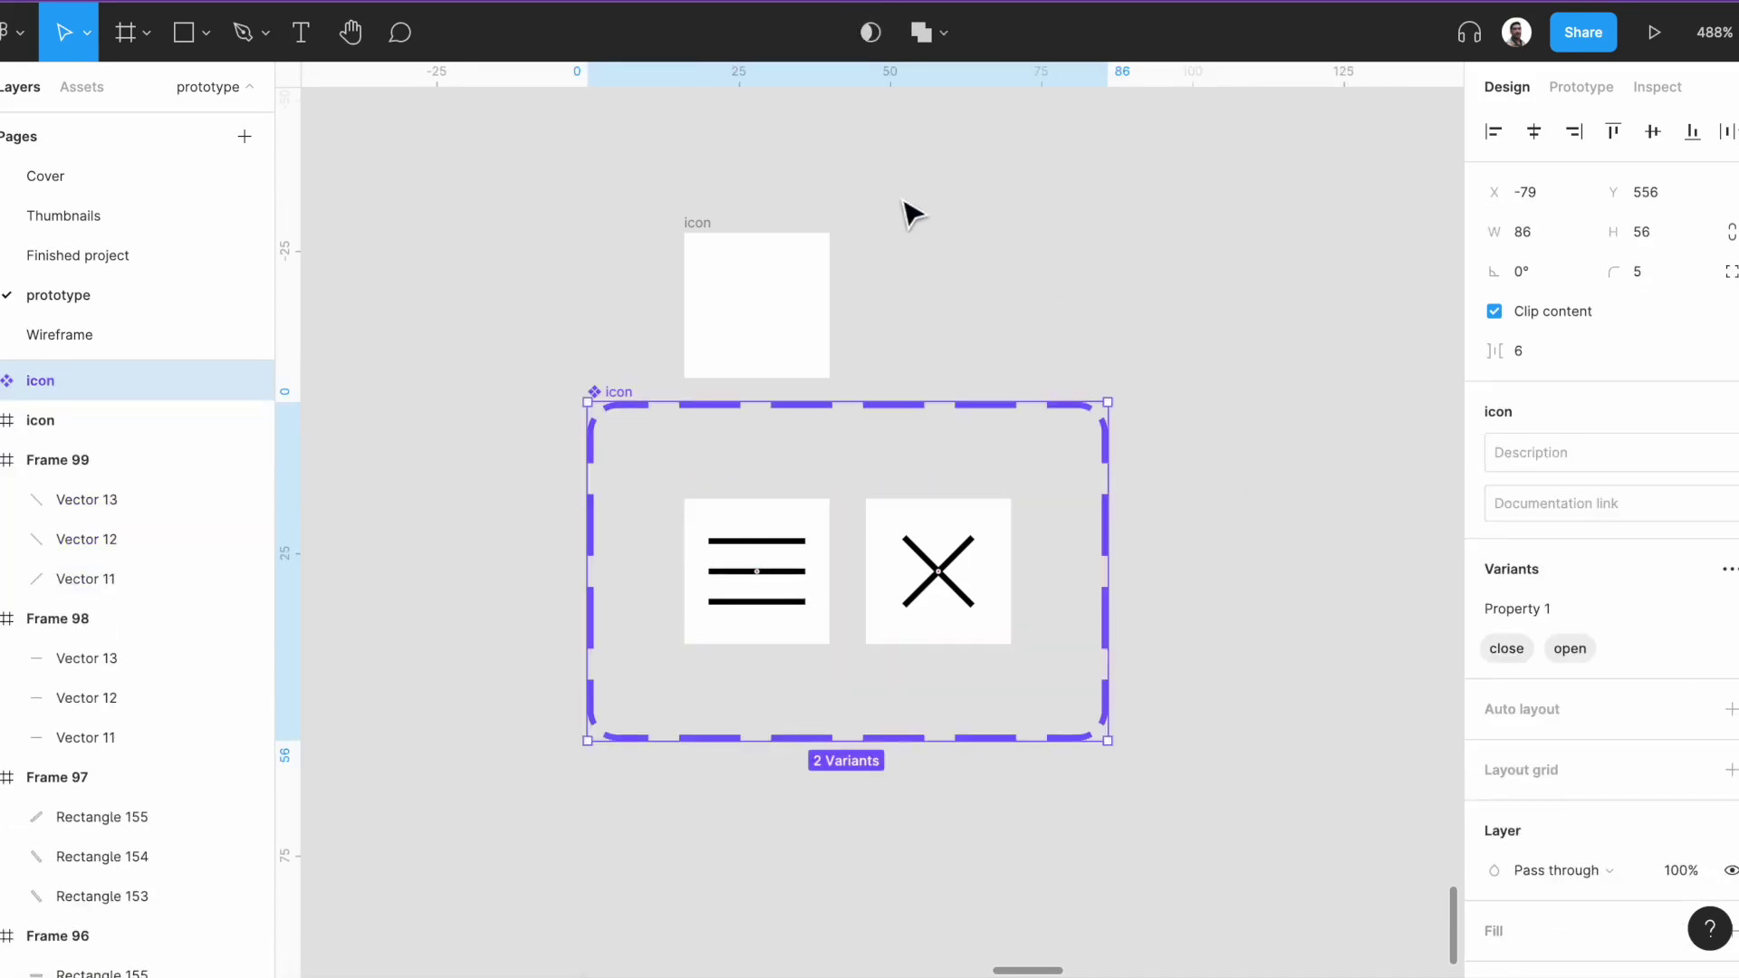
Shift the icon component set slightly and rename its Property 1 to 'state'.
left_click_drag(803, 489, 836, 589)
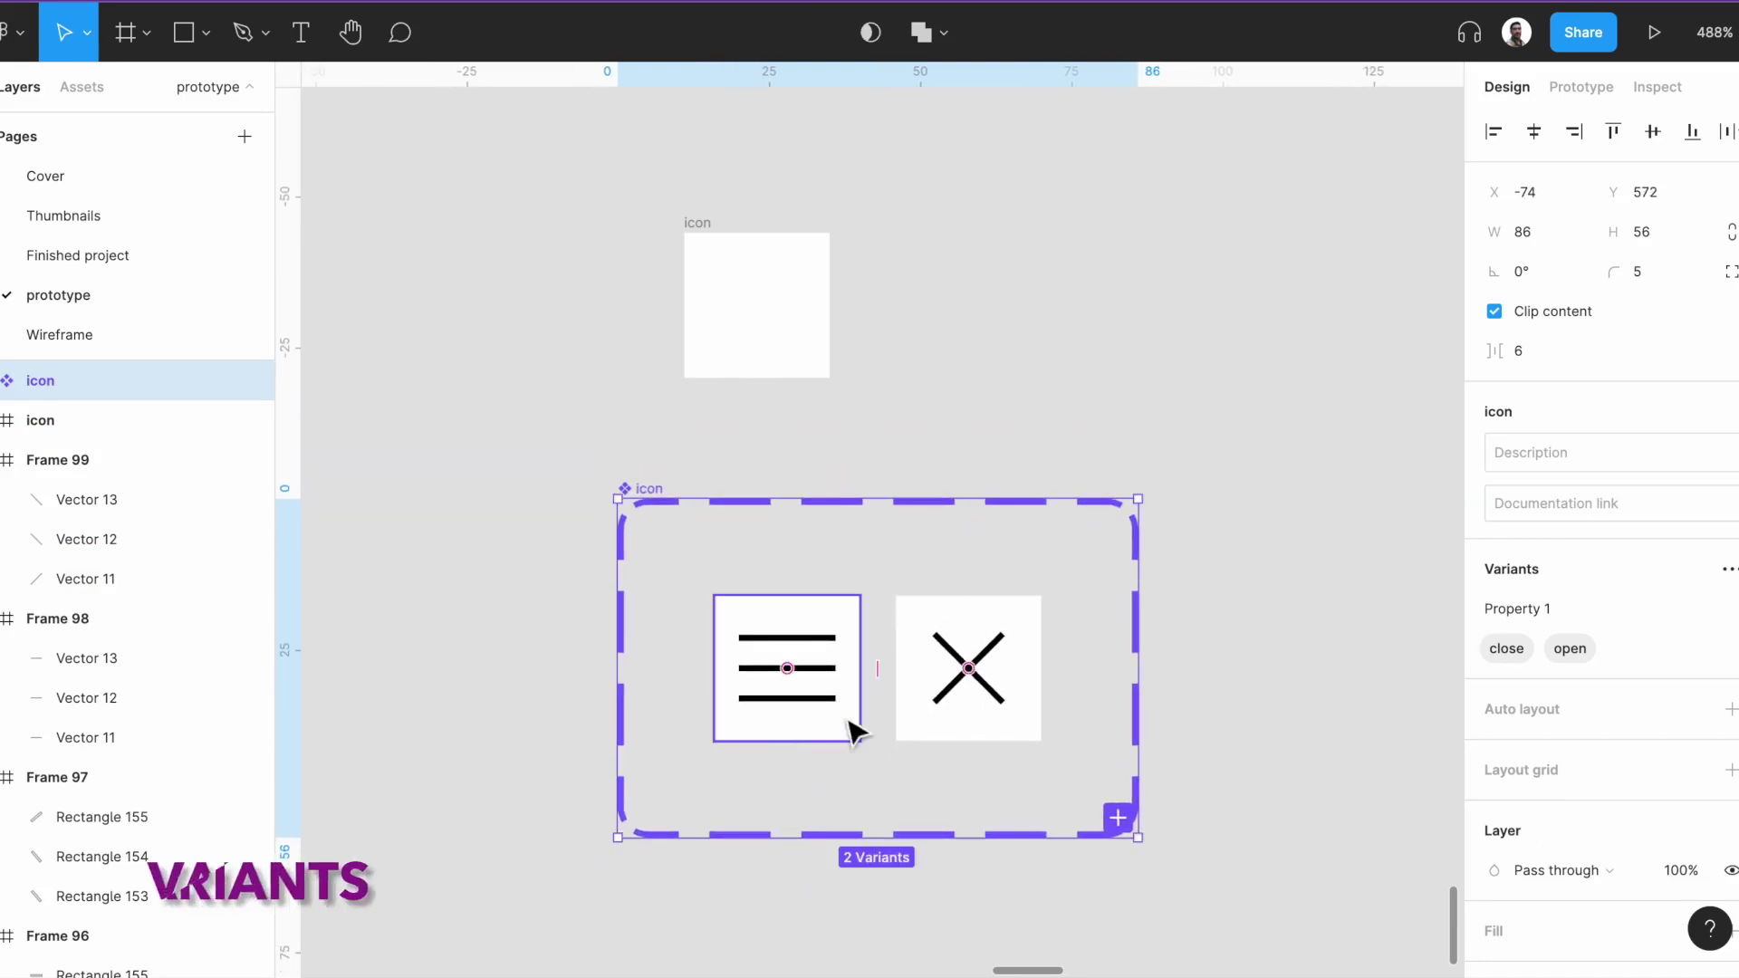
double_click(1588, 609)
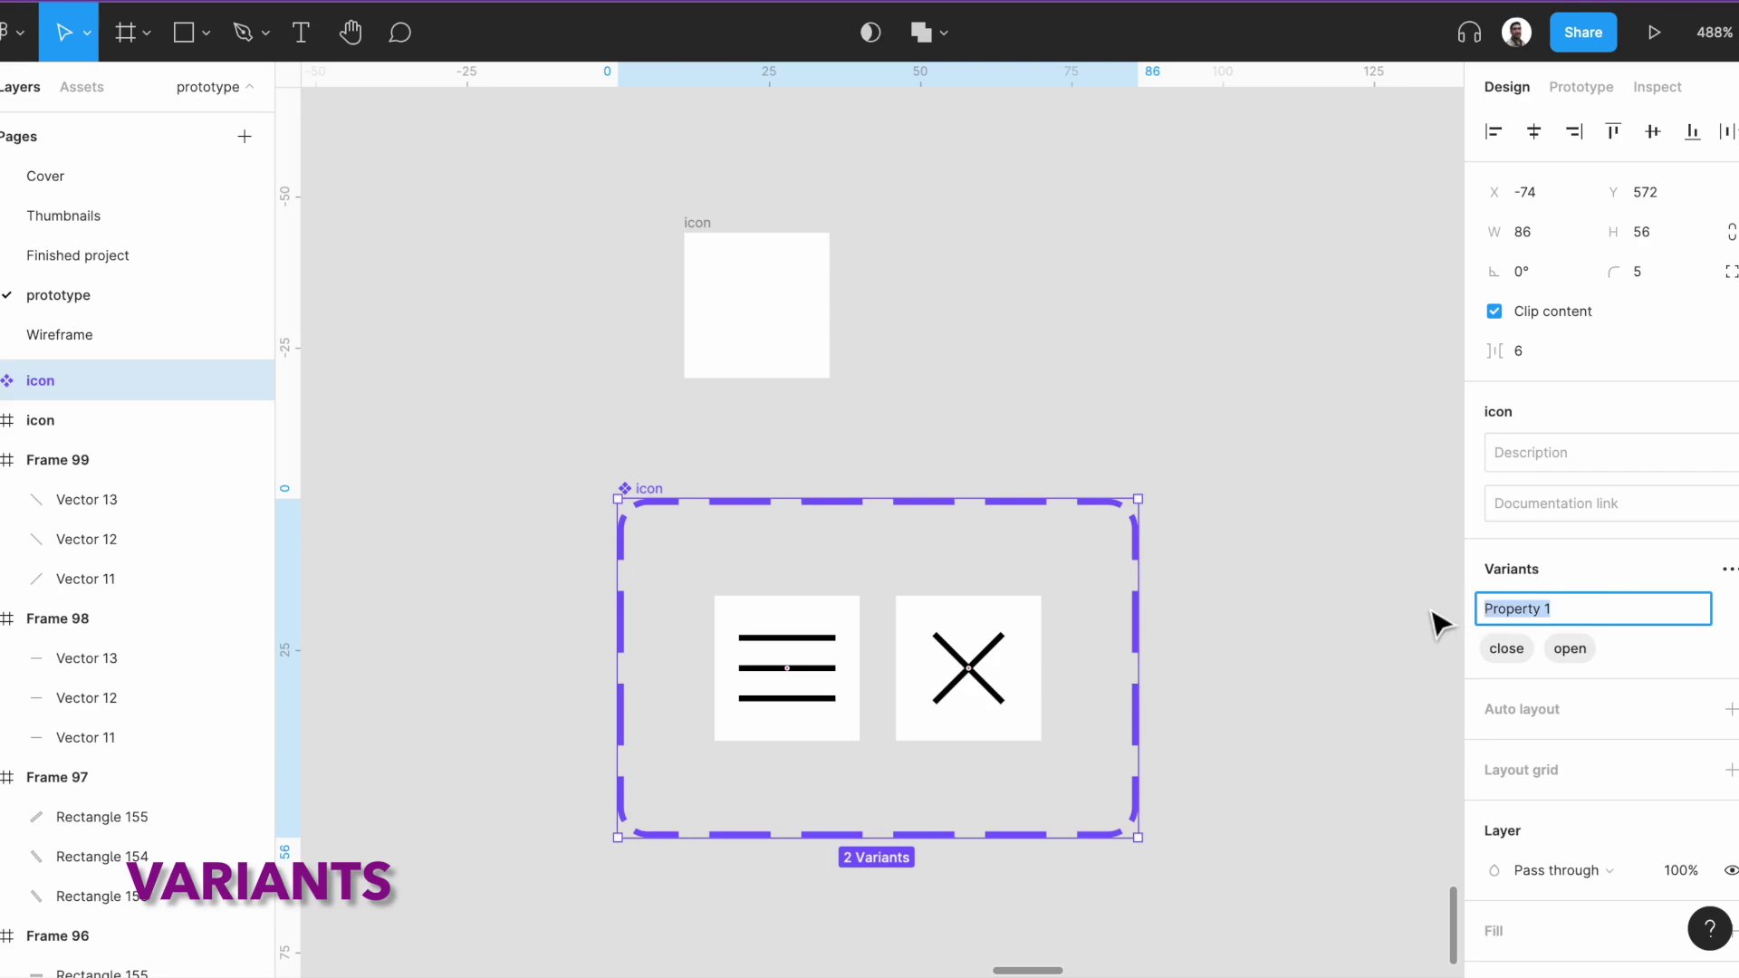
type("state")
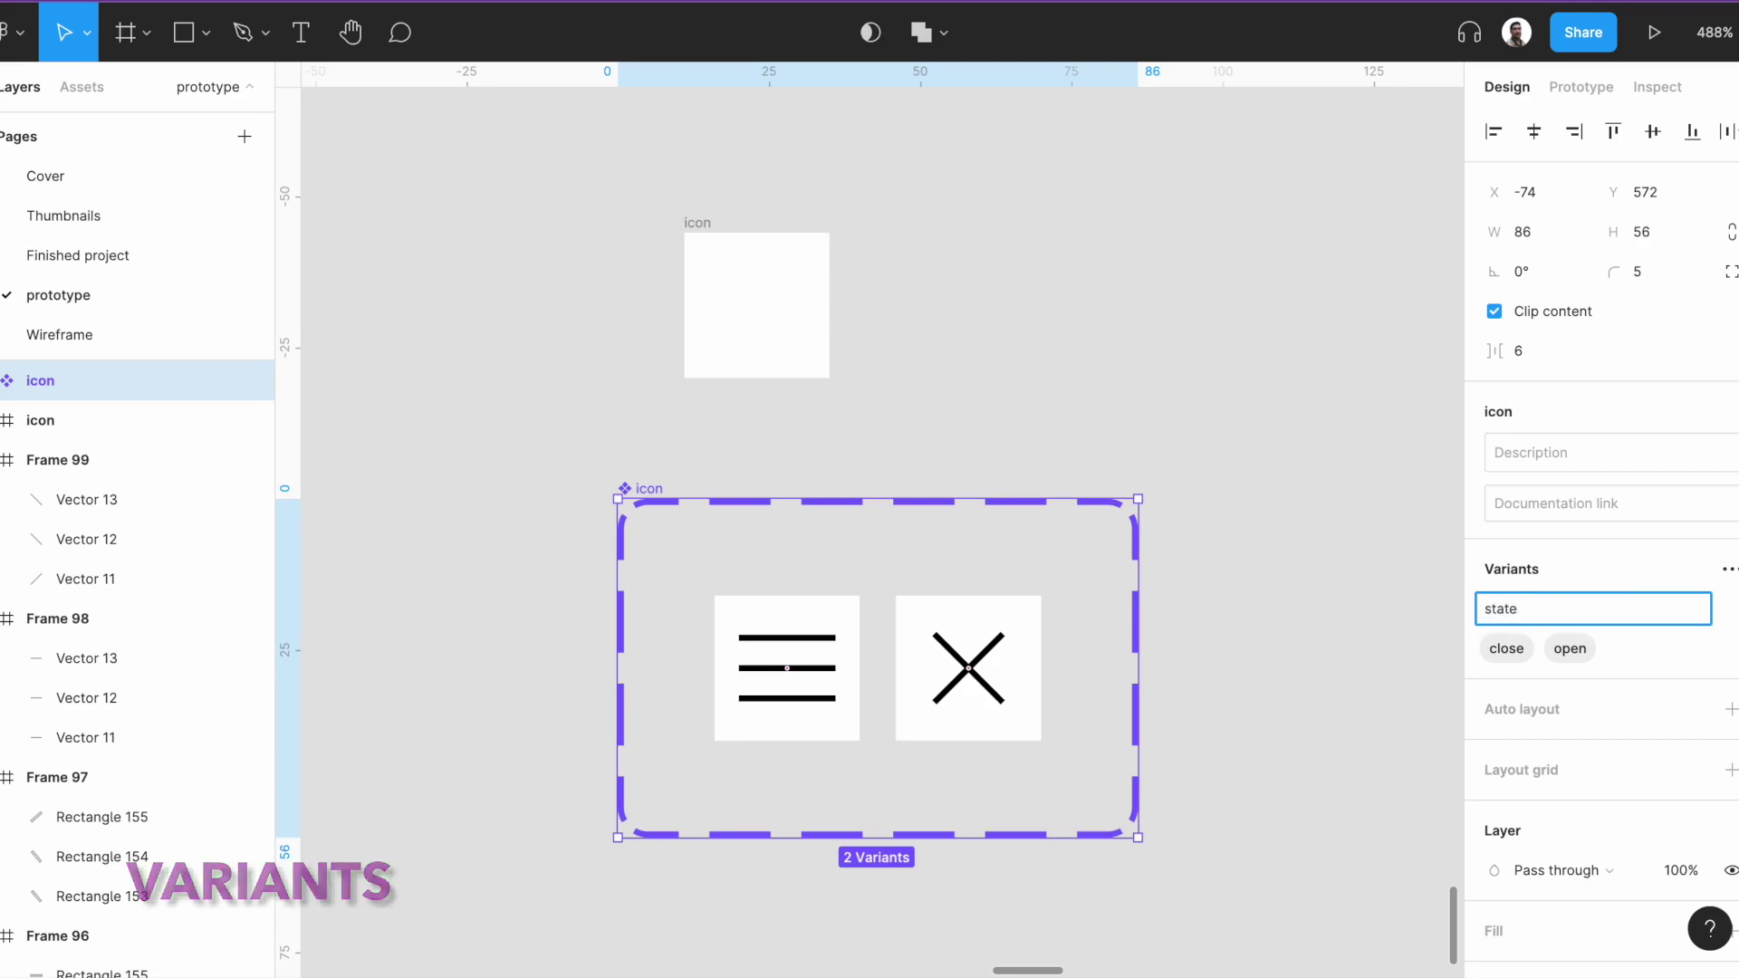
key("Return")
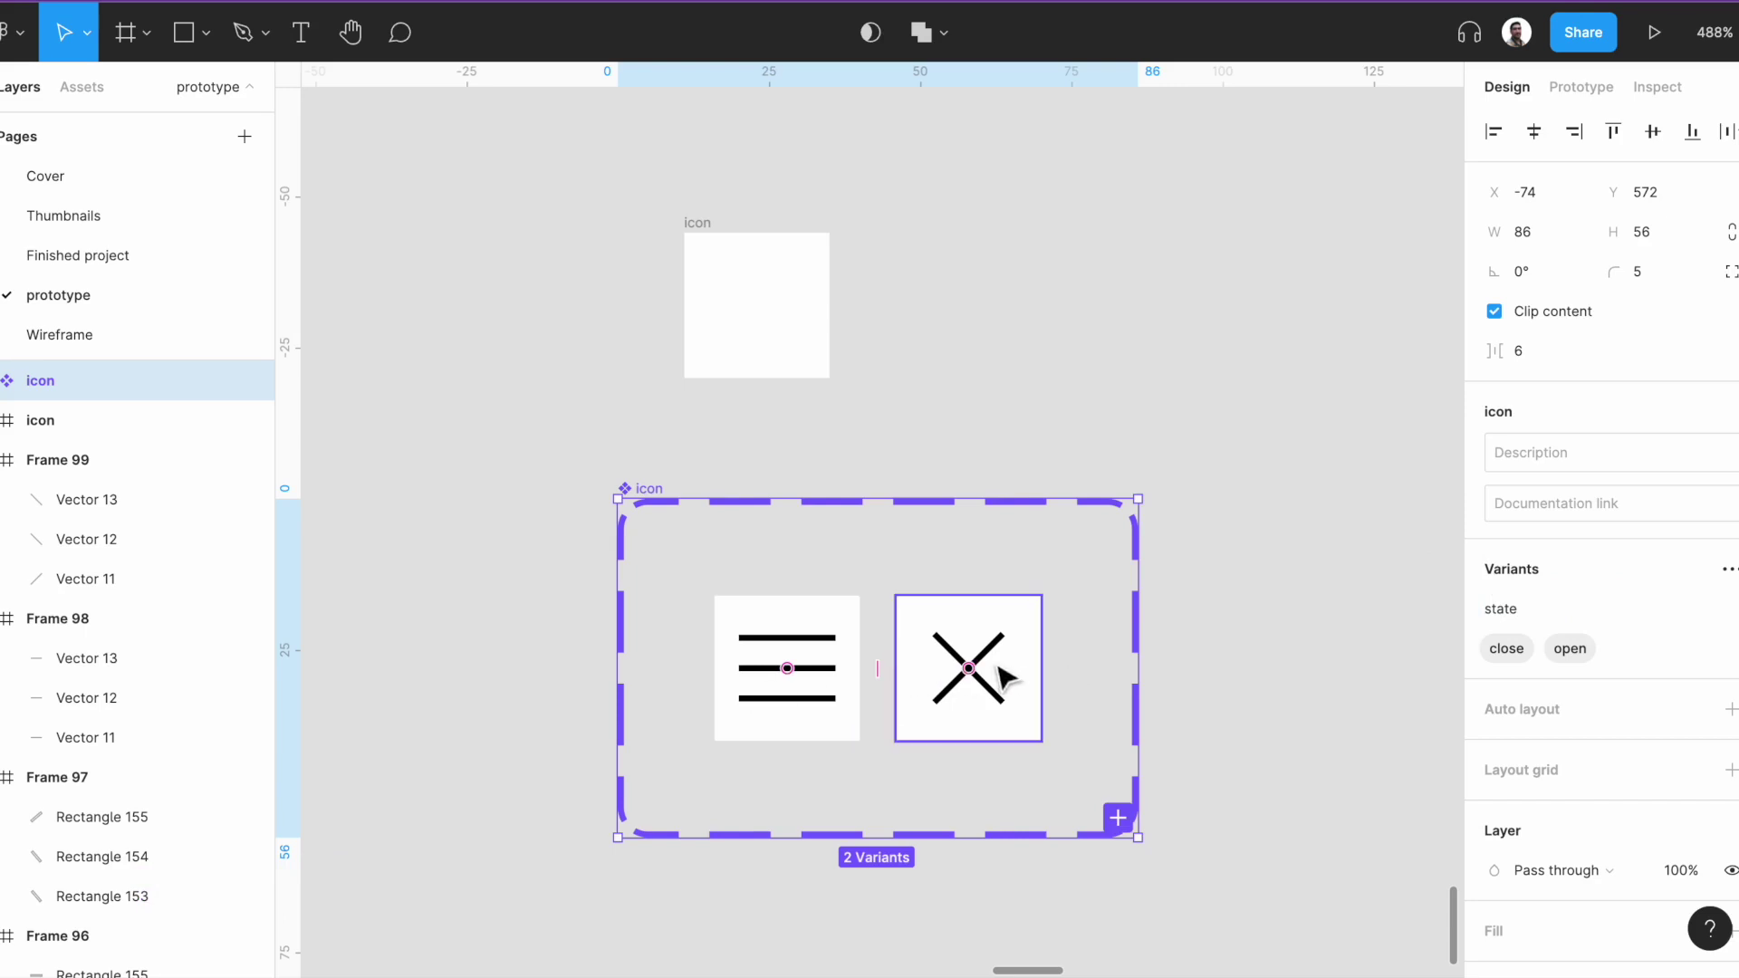
scroll(1001, 675, "down", 3)
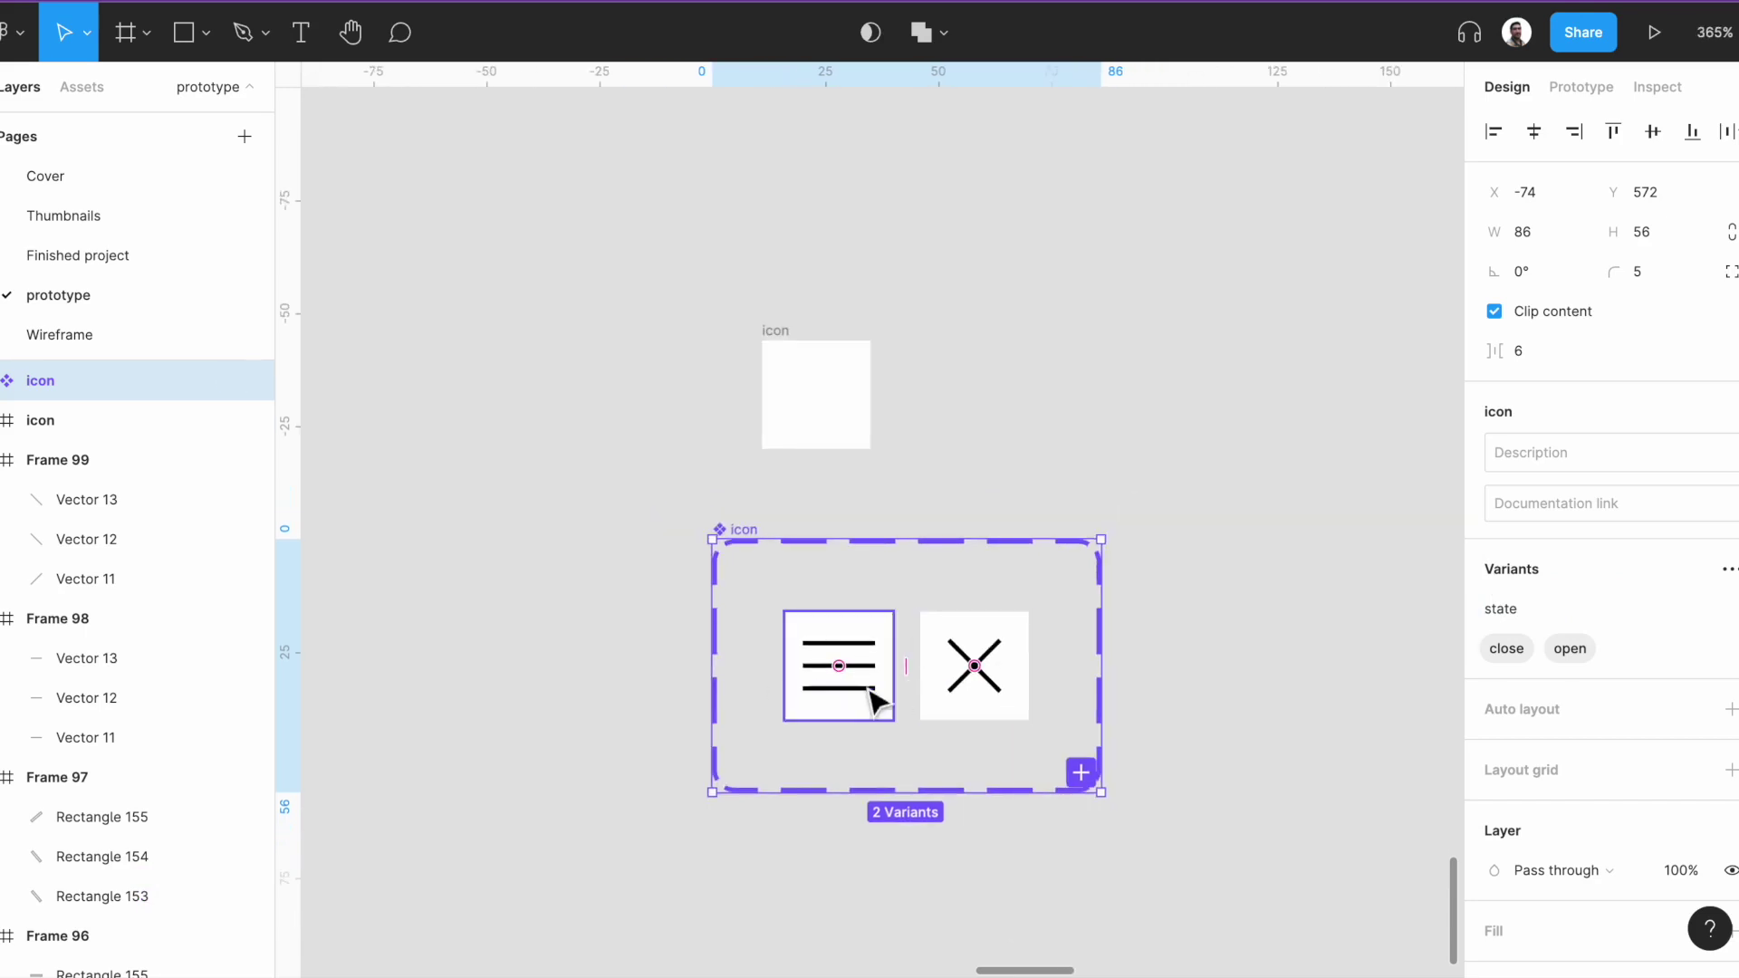
scroll(870, 696, "down", 3)
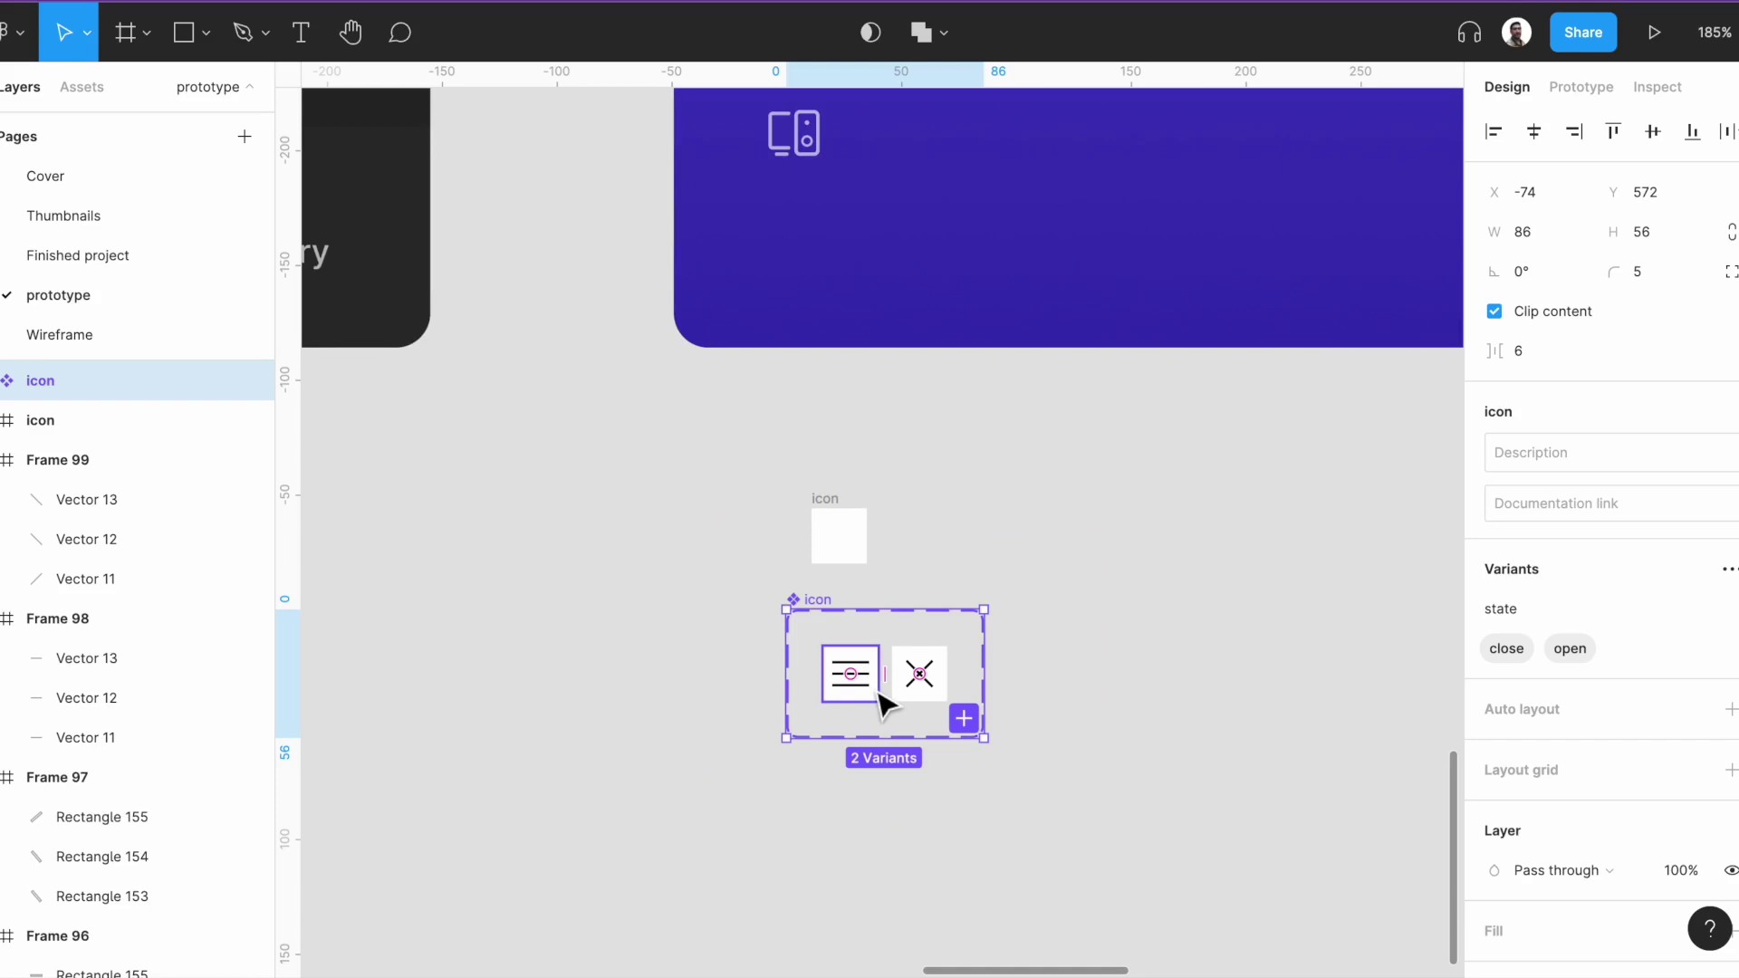
Place an open-variant icon instance in the purple player frame and link open to close.
left_click(872, 689)
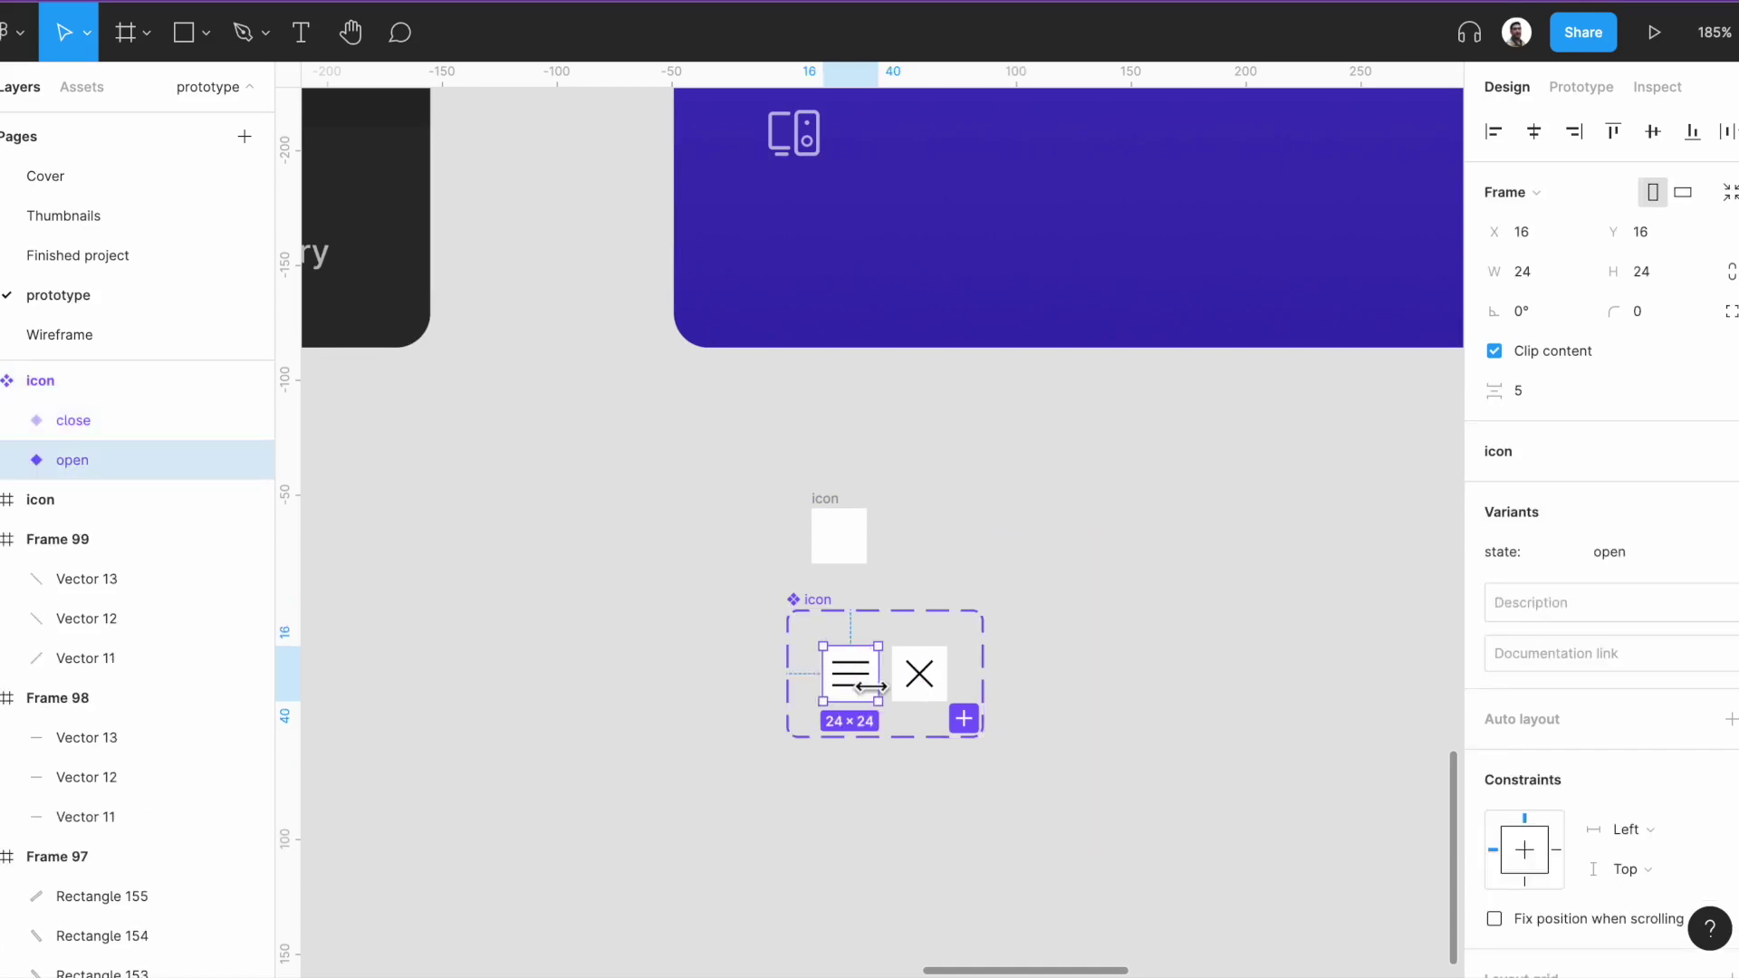
left_click_drag(871, 689, 1126, 239)
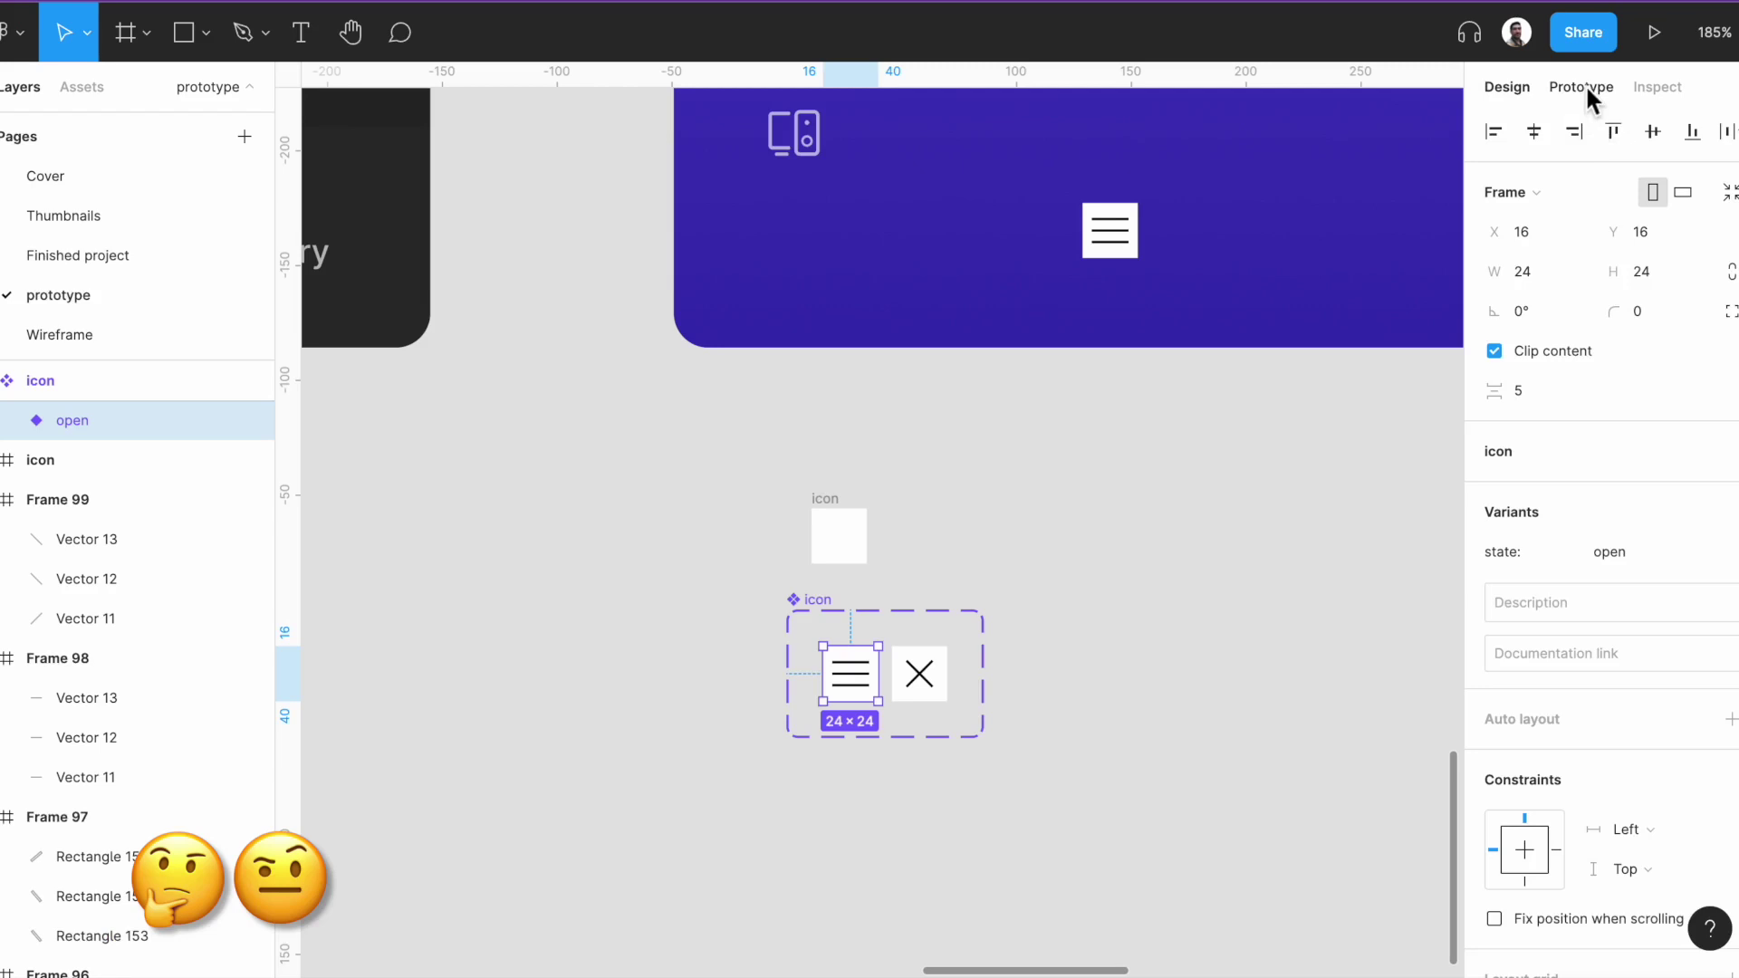
left_click(1580, 87)
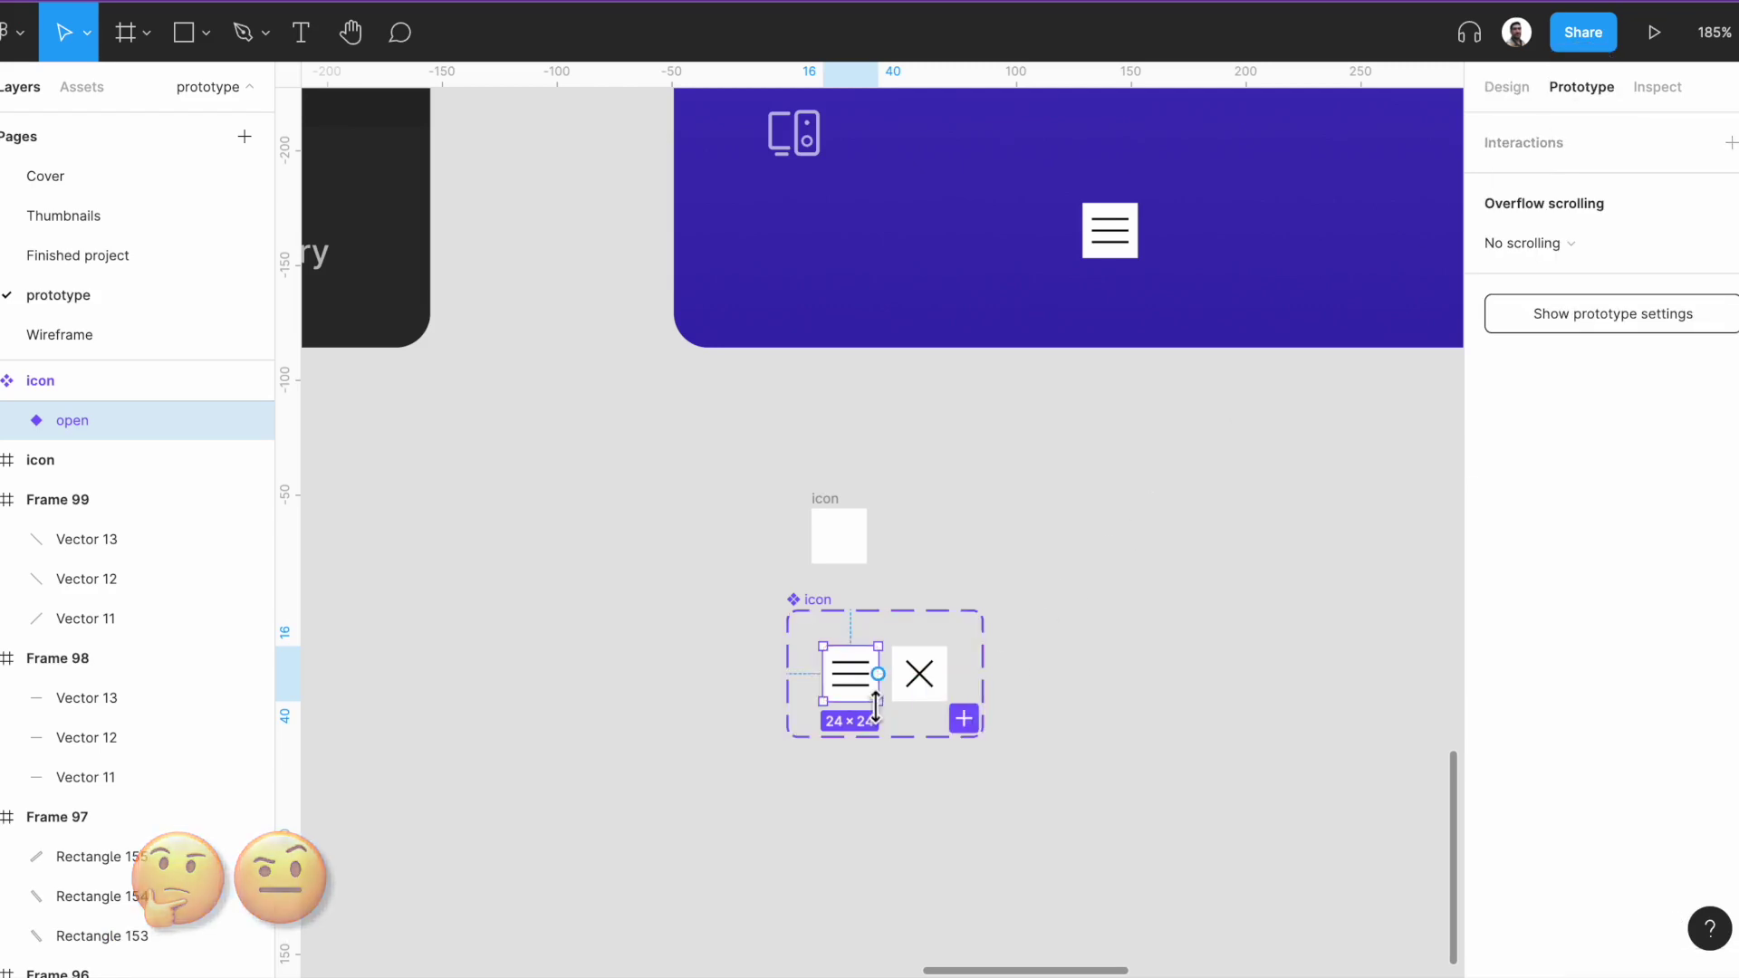
scroll(915, 711, "up", 4)
scroll(884, 721, "down", 2)
scroll(889, 872, "down", 3)
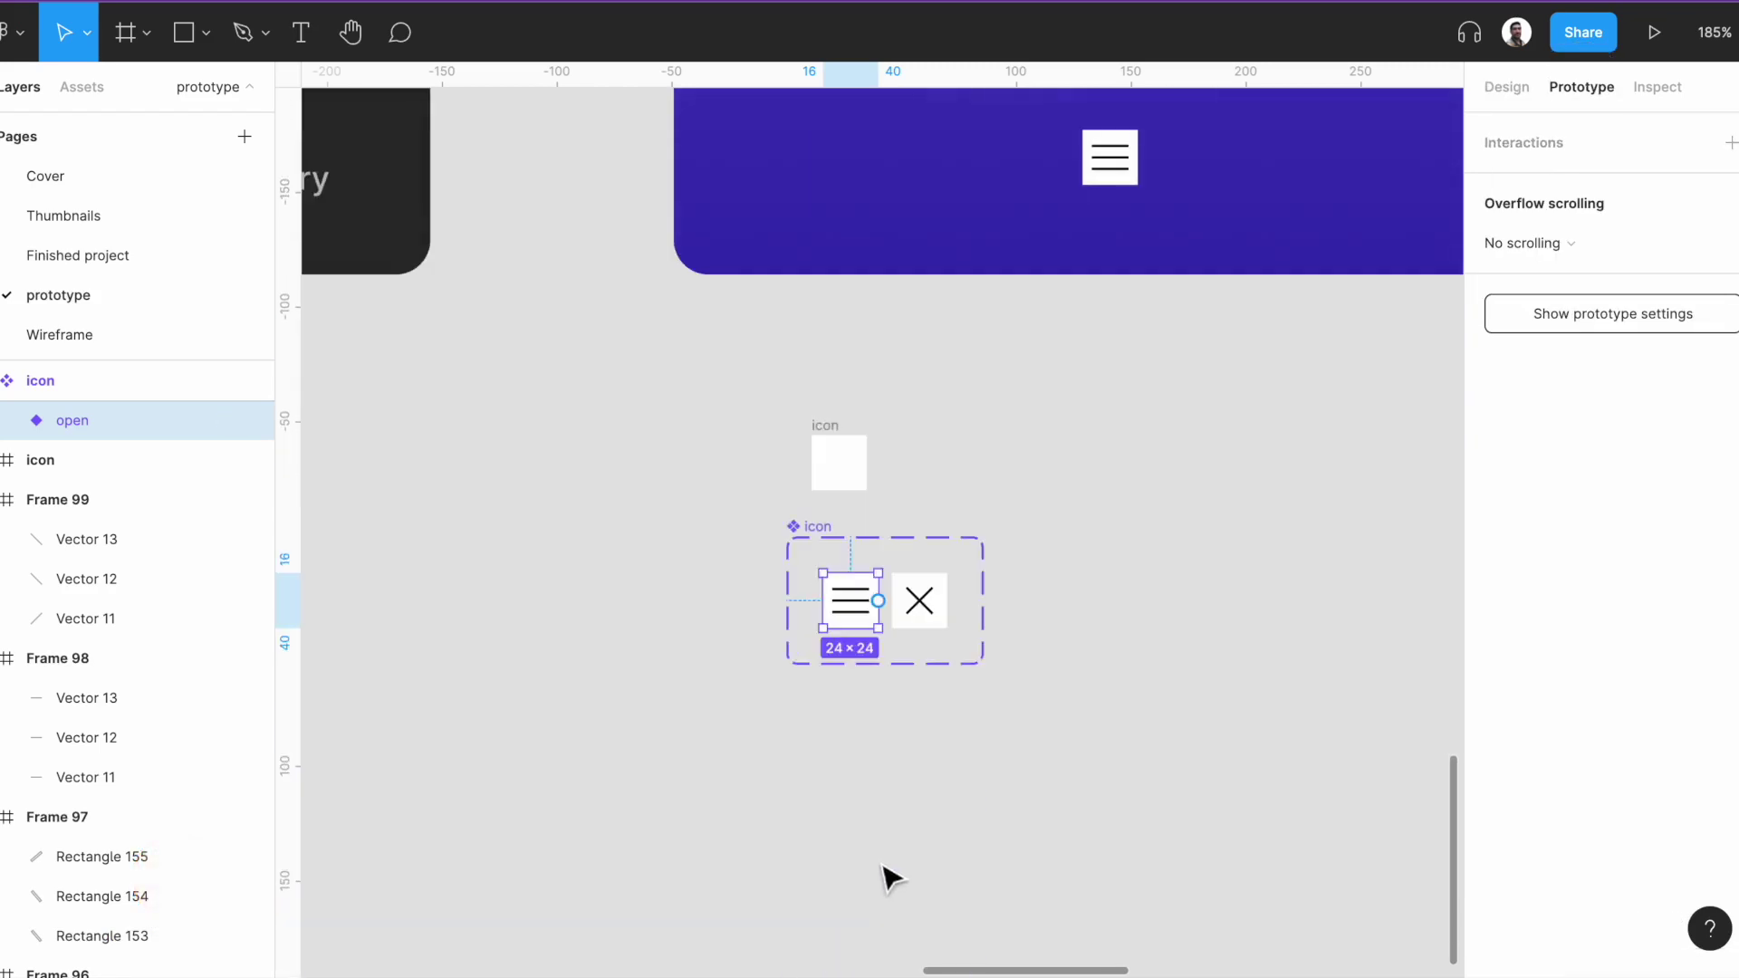
scroll(883, 635, "up", 5)
left_click_drag(900, 573, 829, 570)
left_click(1002, 576)
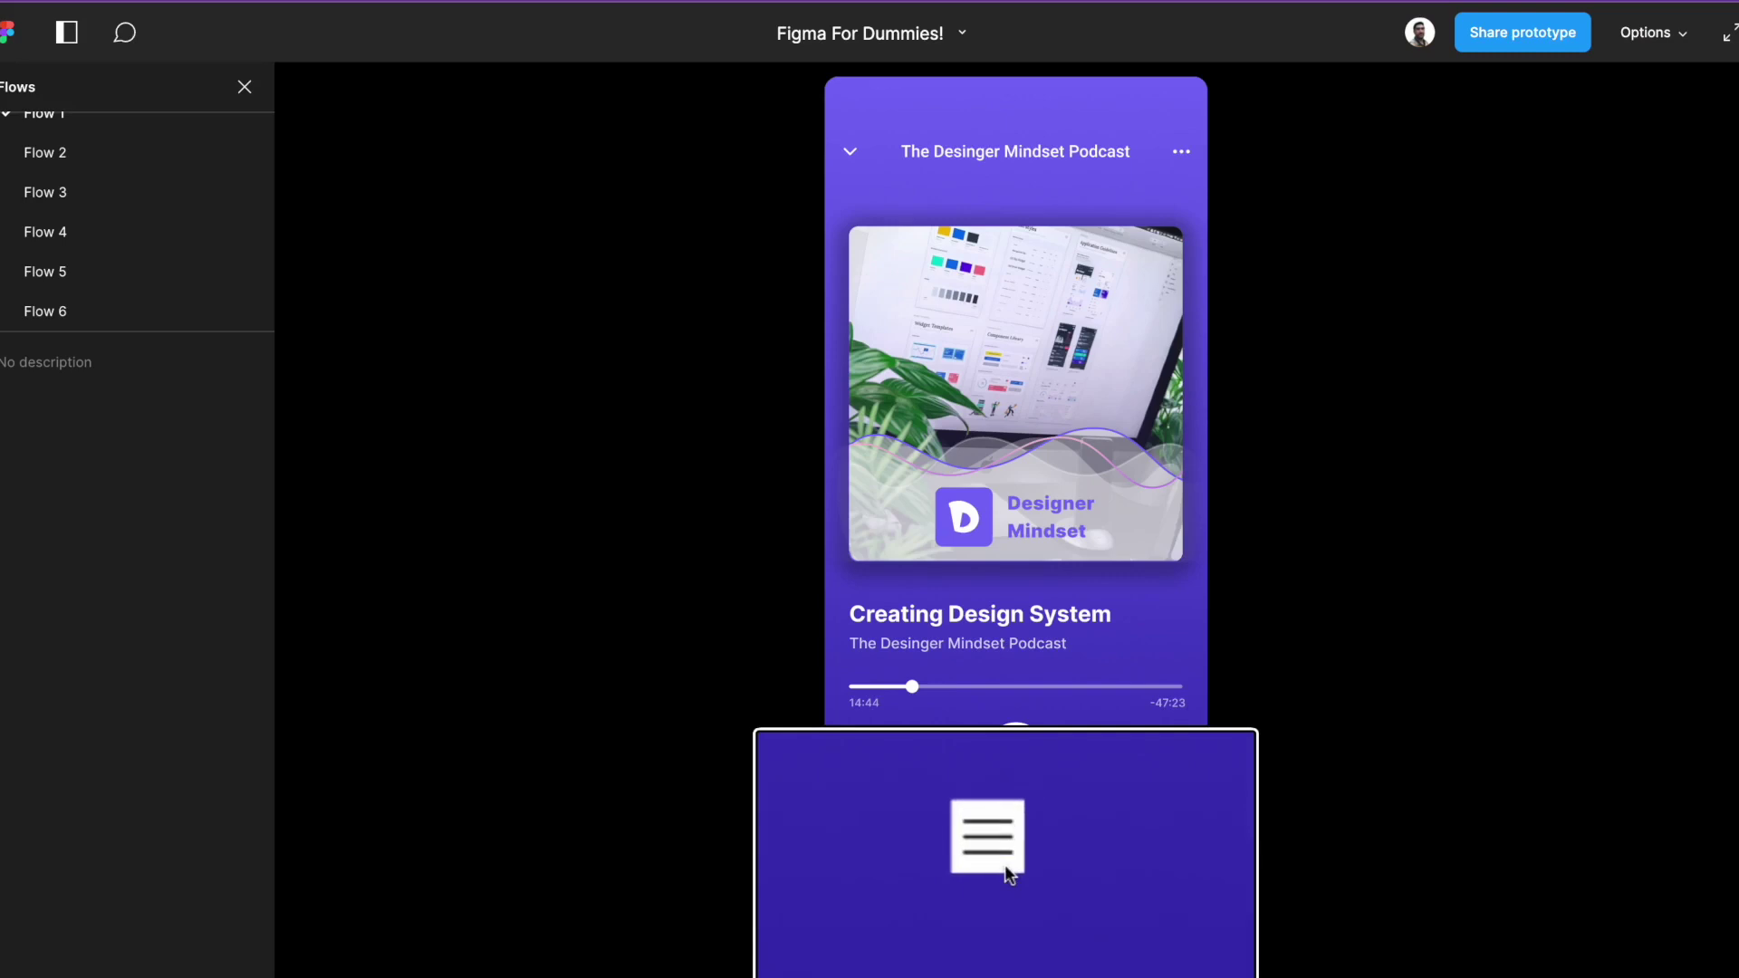
Test the icon toggling between menu and X in the preview.
left_click(1003, 852)
left_click(1002, 852)
left_click(1002, 851)
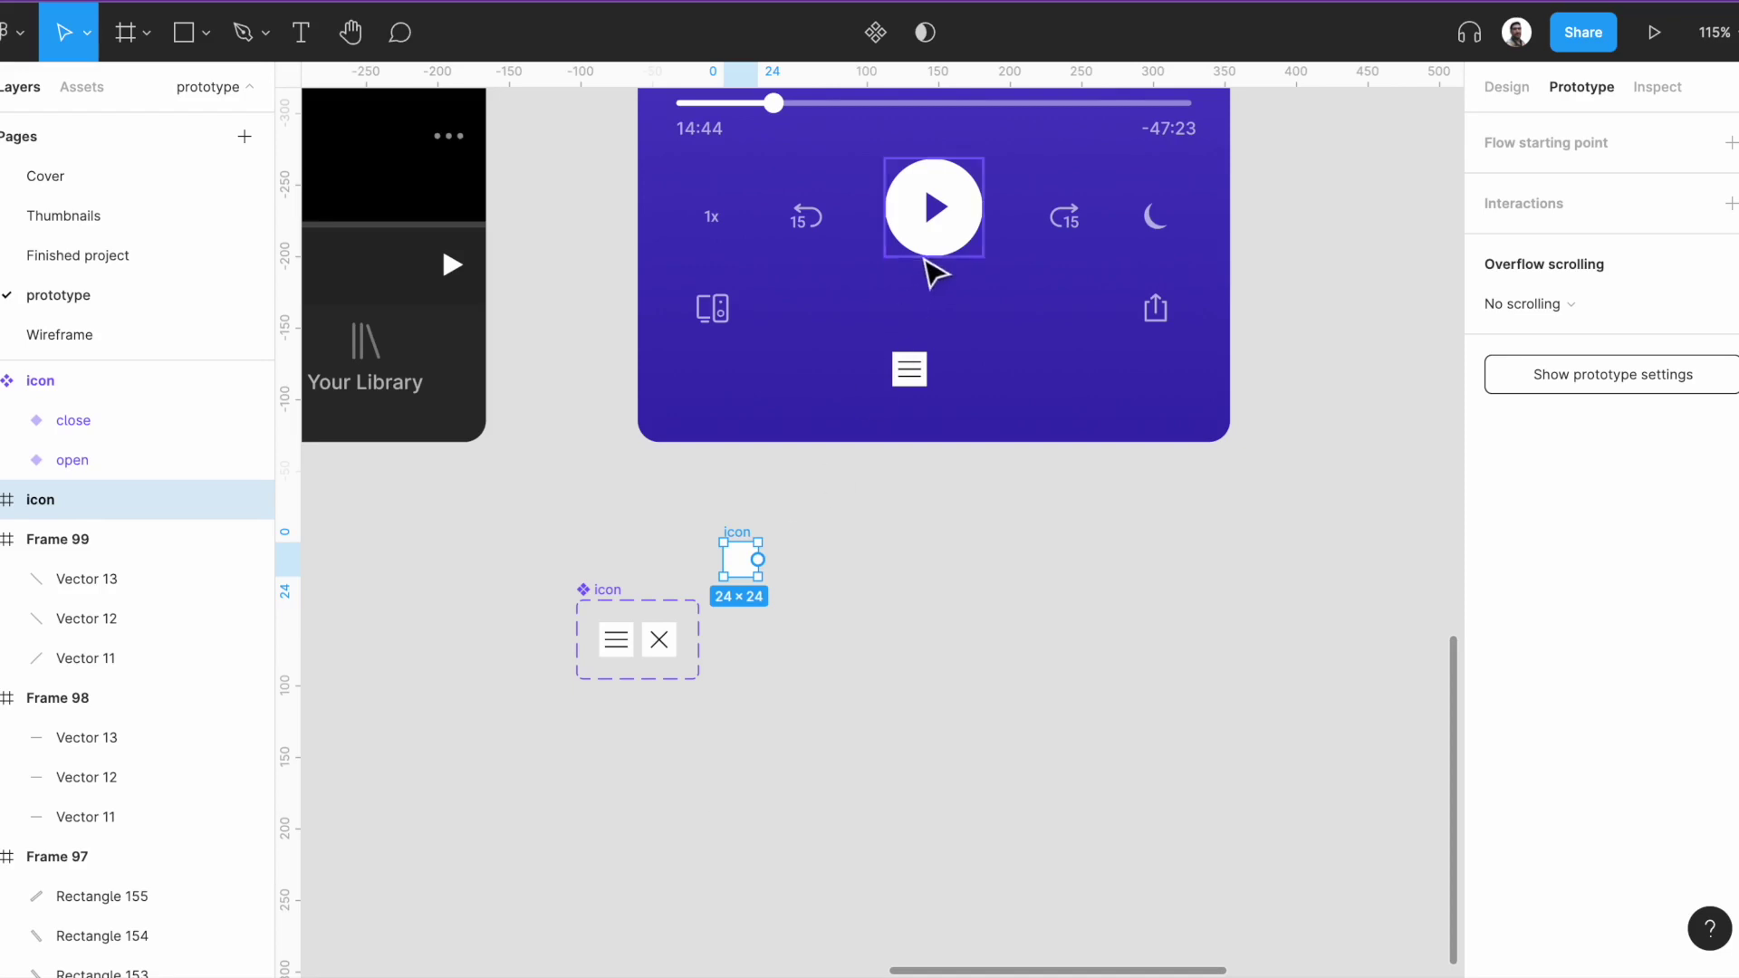
Delete the menu icon instance from the player and duplicate the blank 24×24 icon frame.
left_click(906, 372)
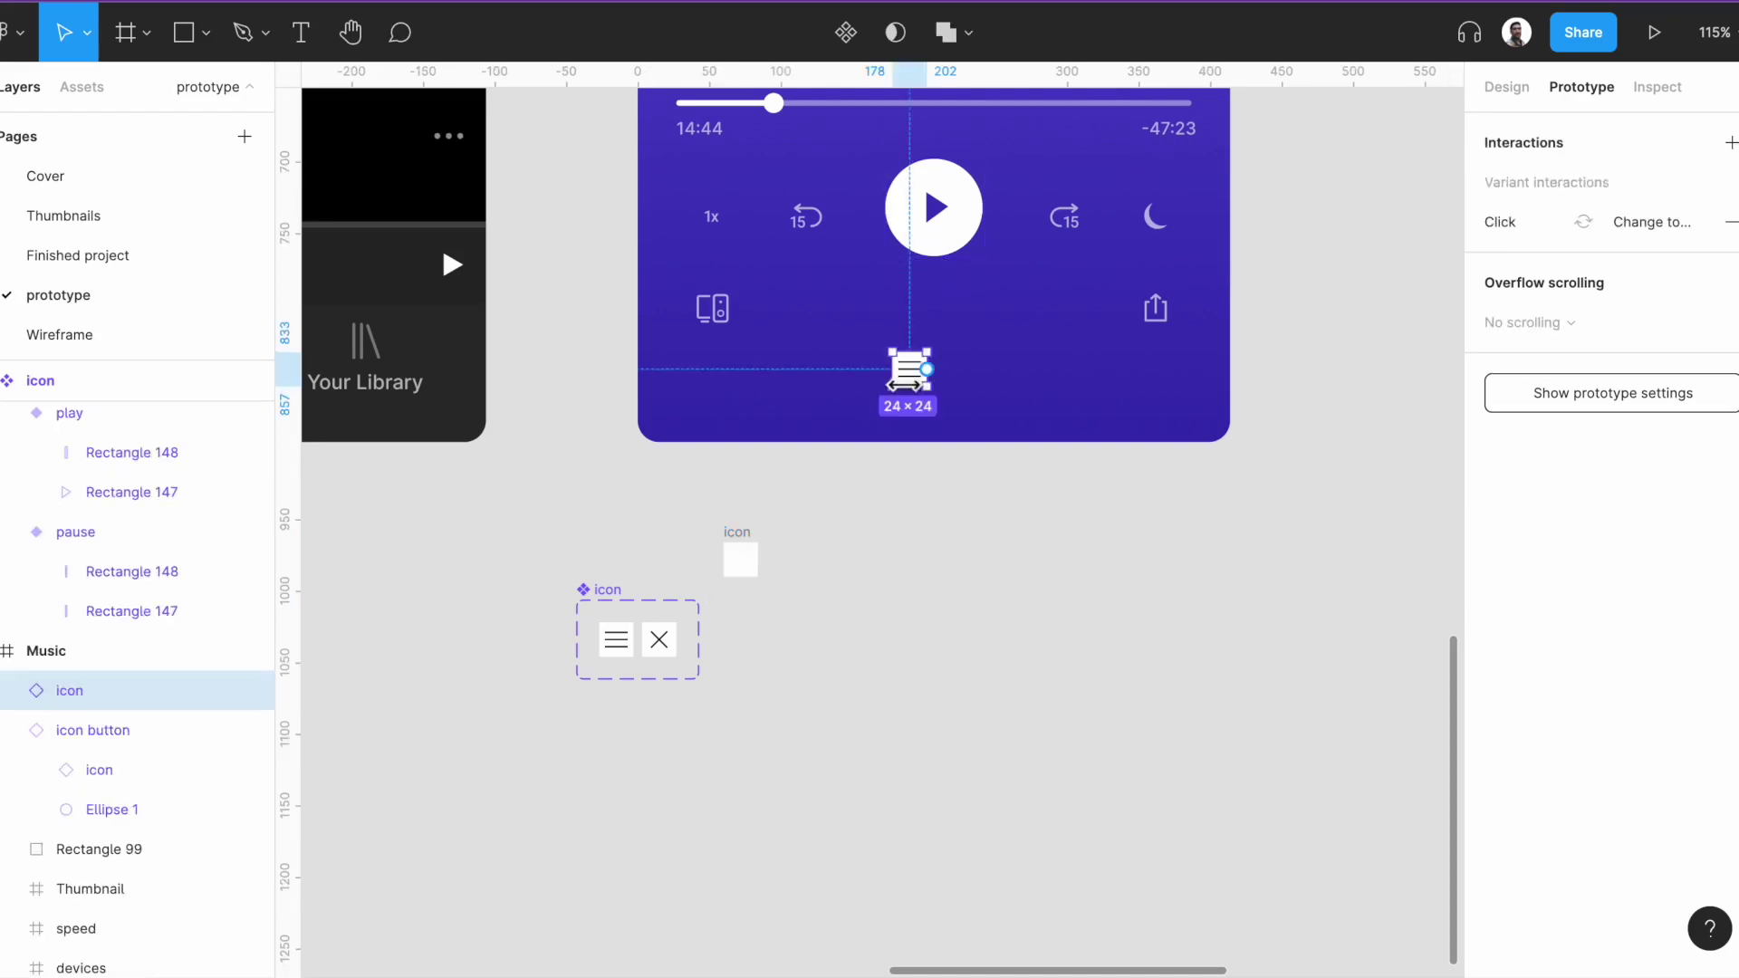
key("Delete")
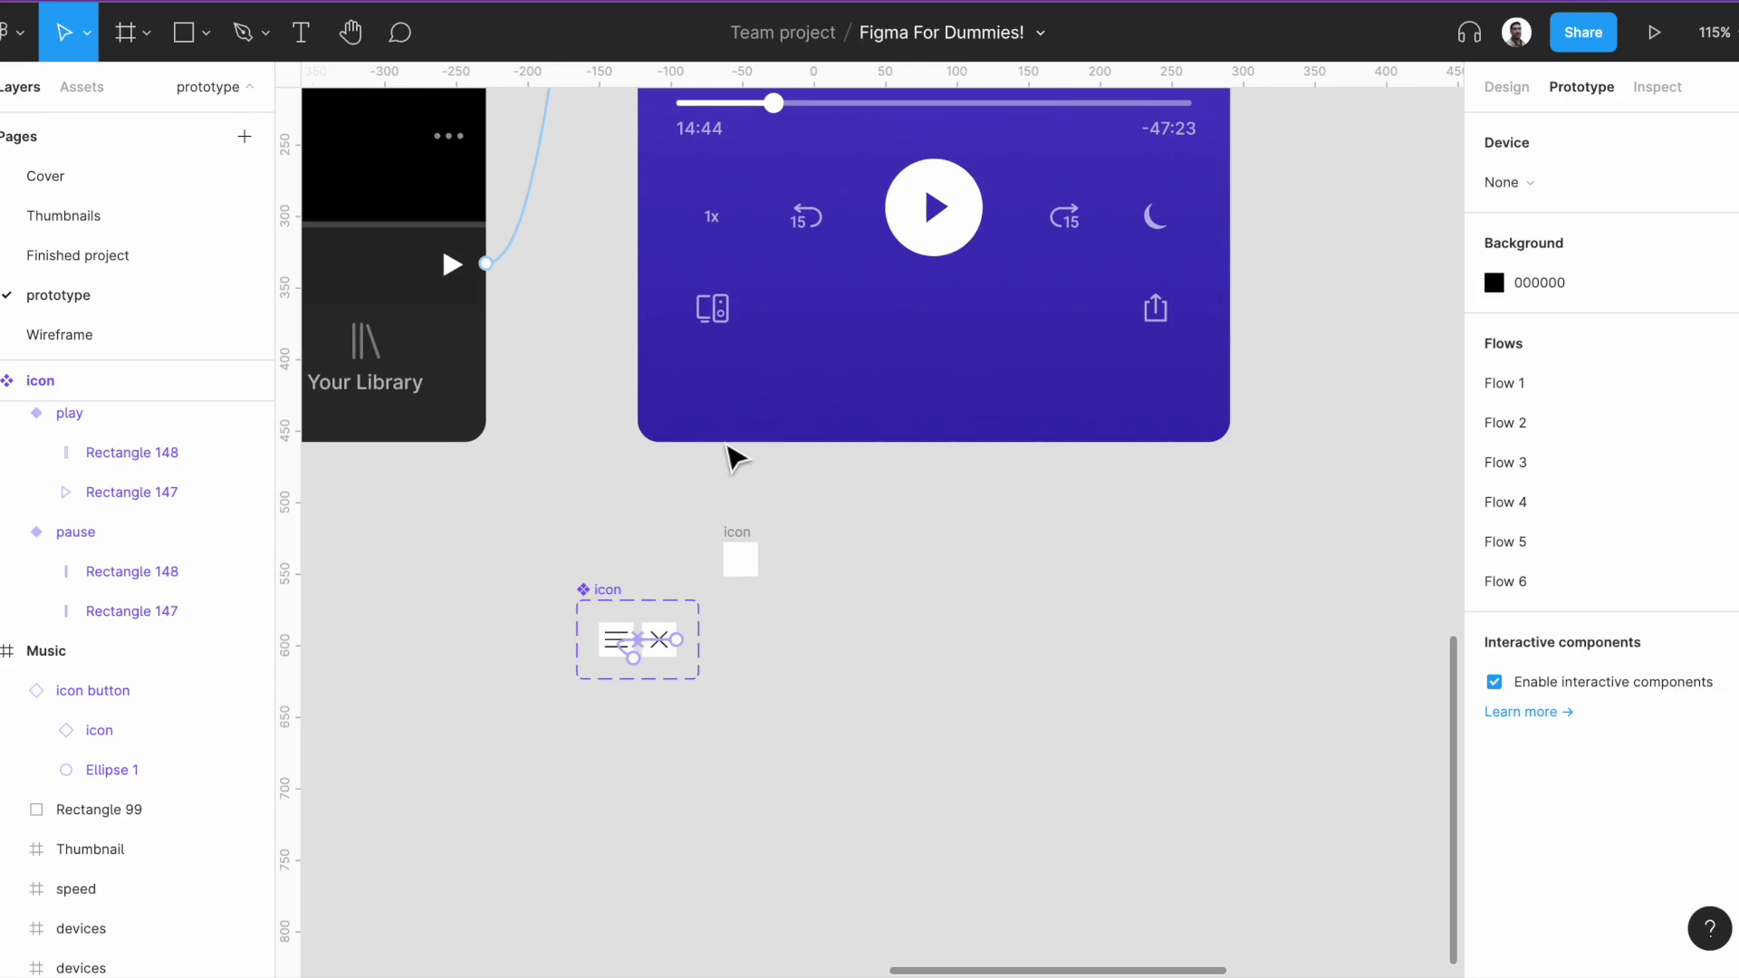
scroll(797, 671, "up", 5)
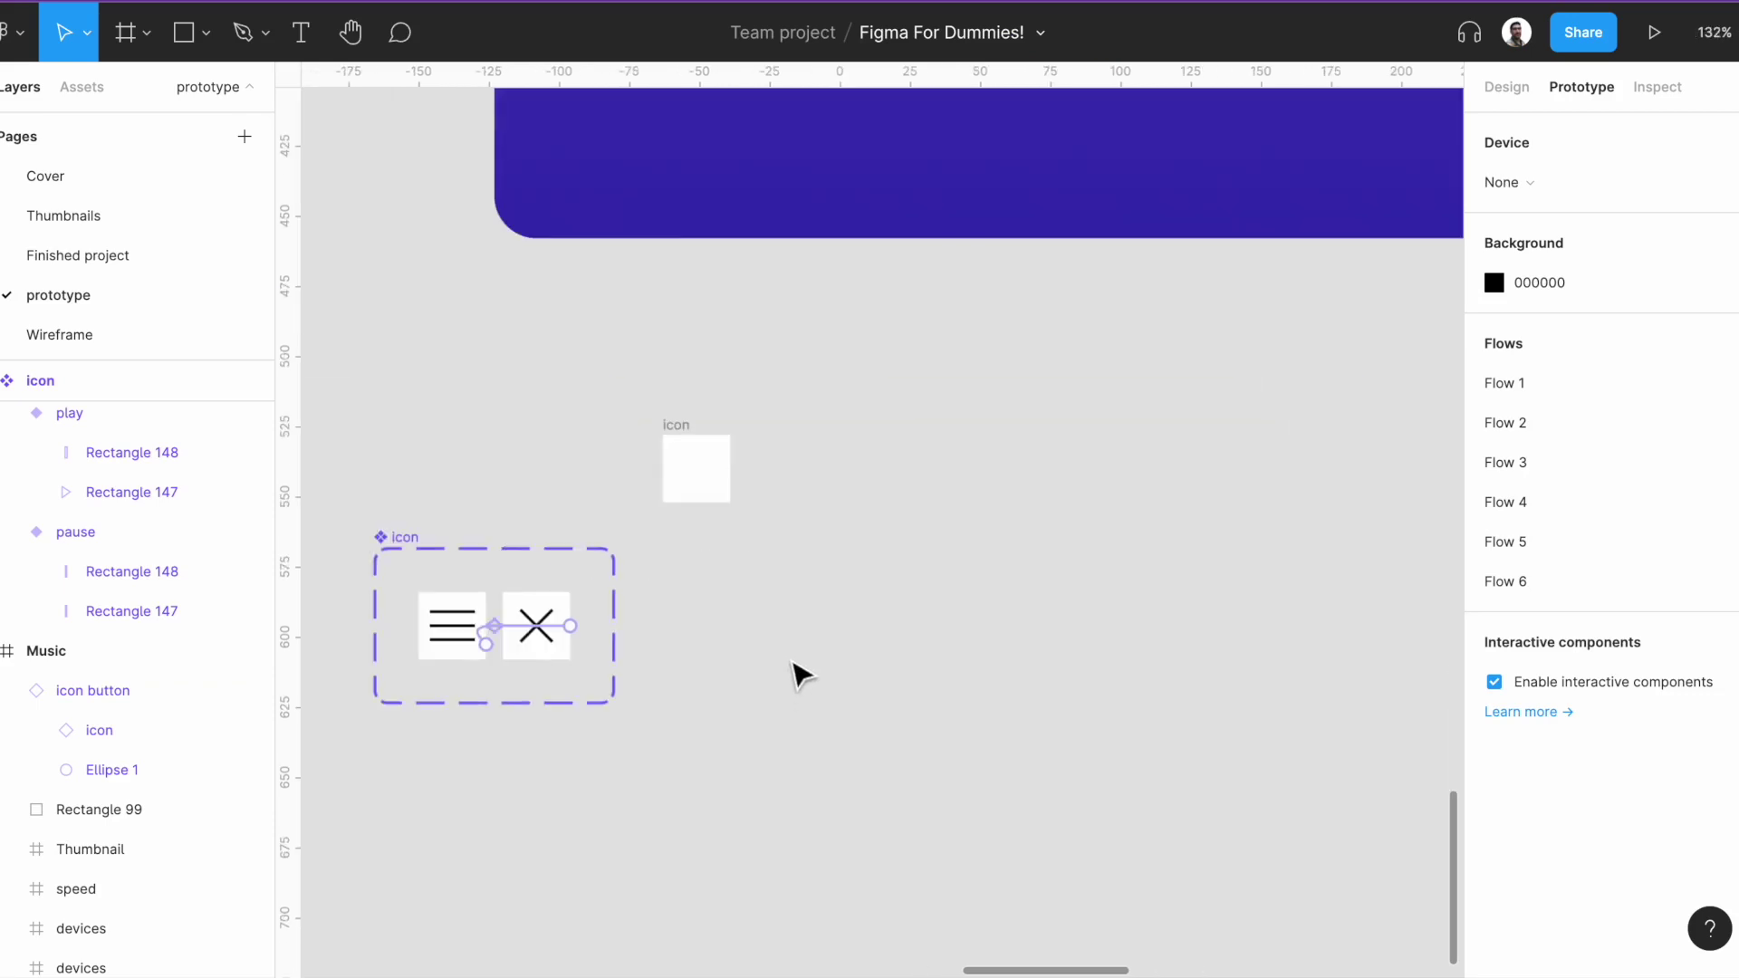
left_click(701, 446)
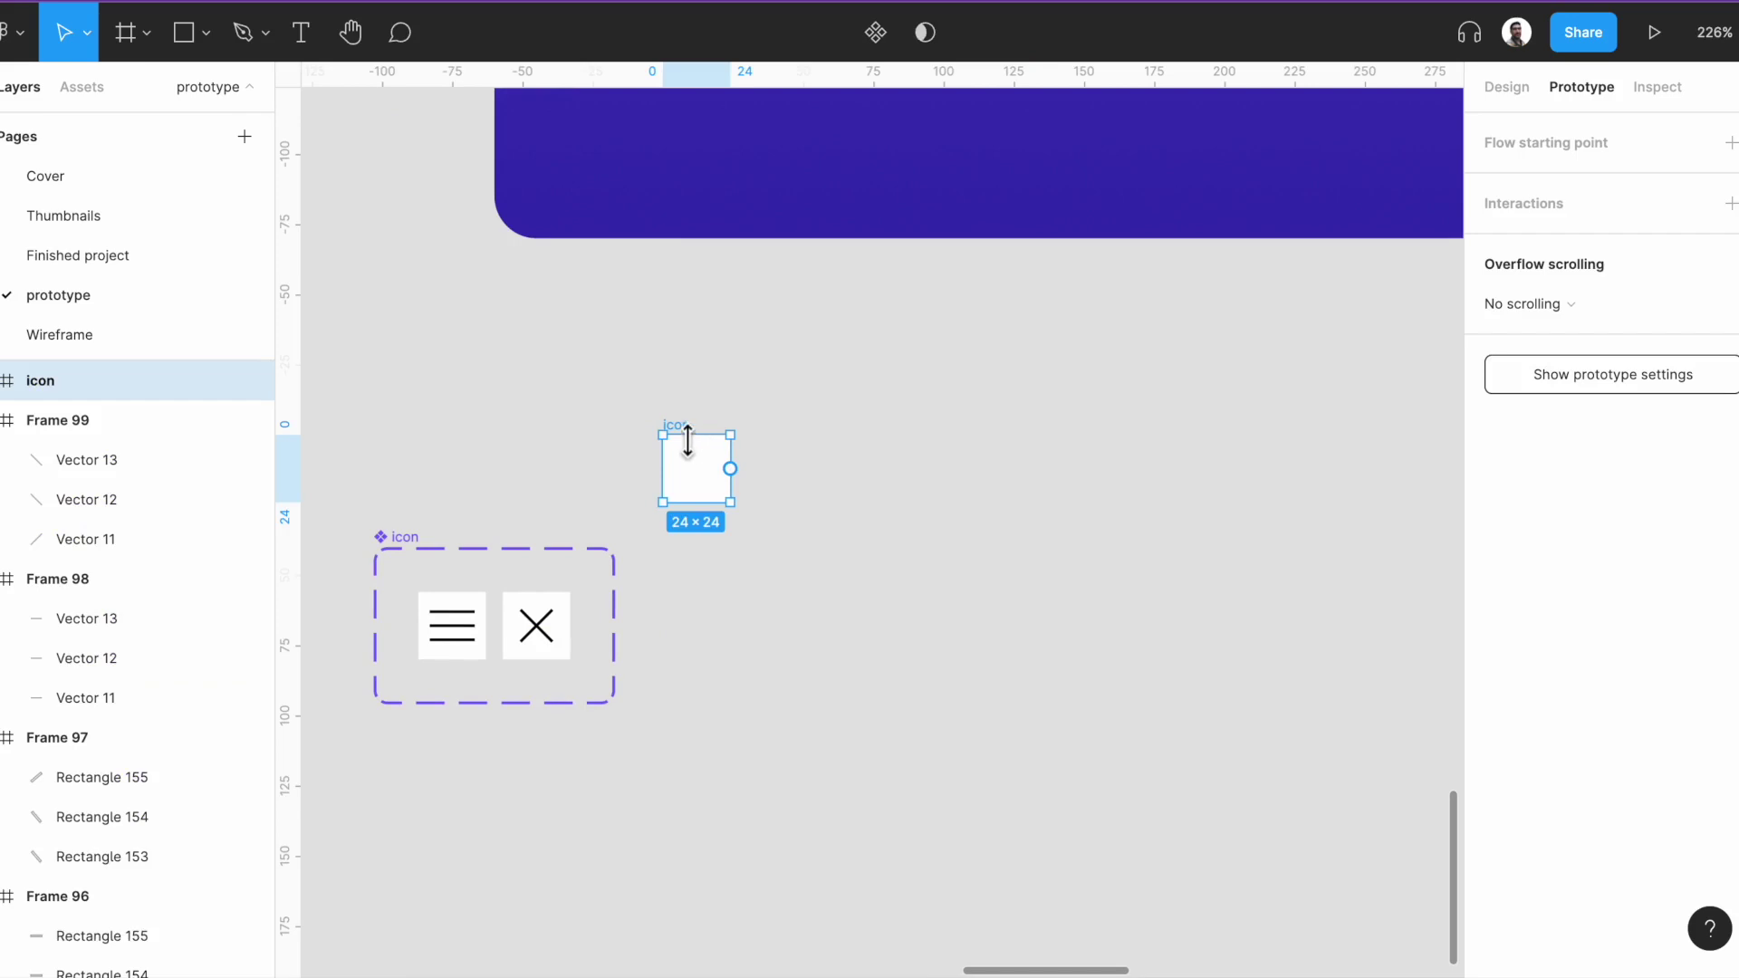
left_click_drag(702, 460, 856, 625)
scroll(857, 625, "up", 5)
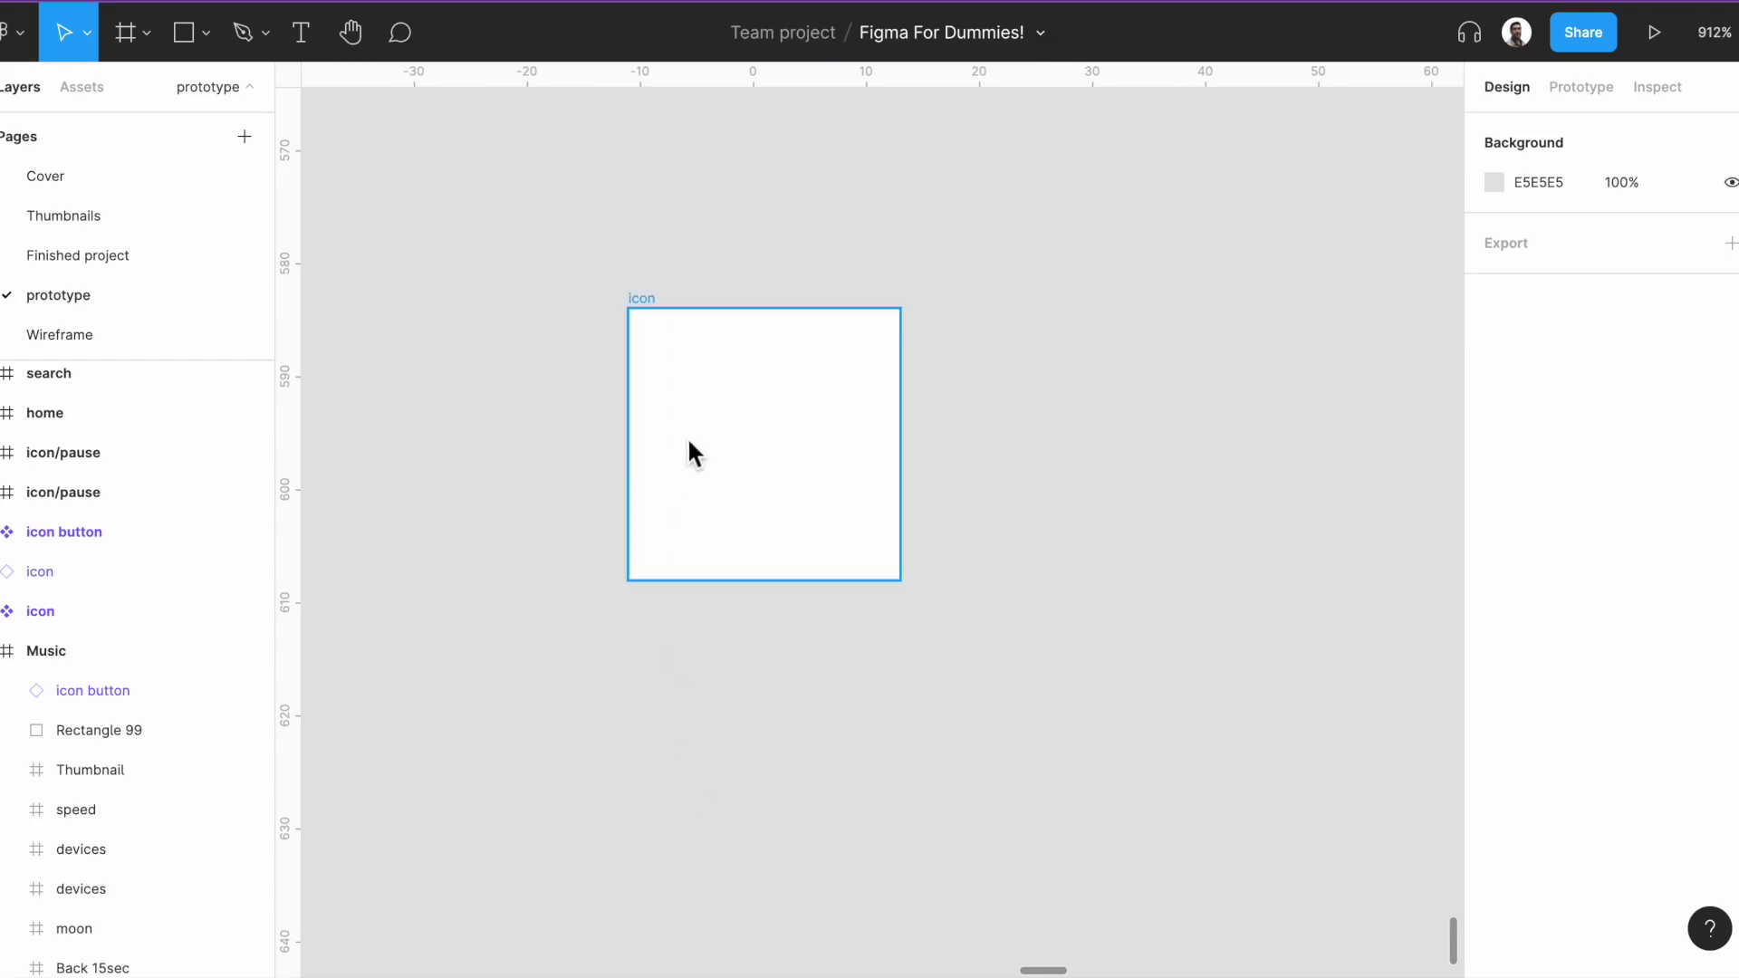
scroll(687, 436, "up", 5)
Draw a thin vertical bar 16 high, centred in the 24×24 frame.
key("r")
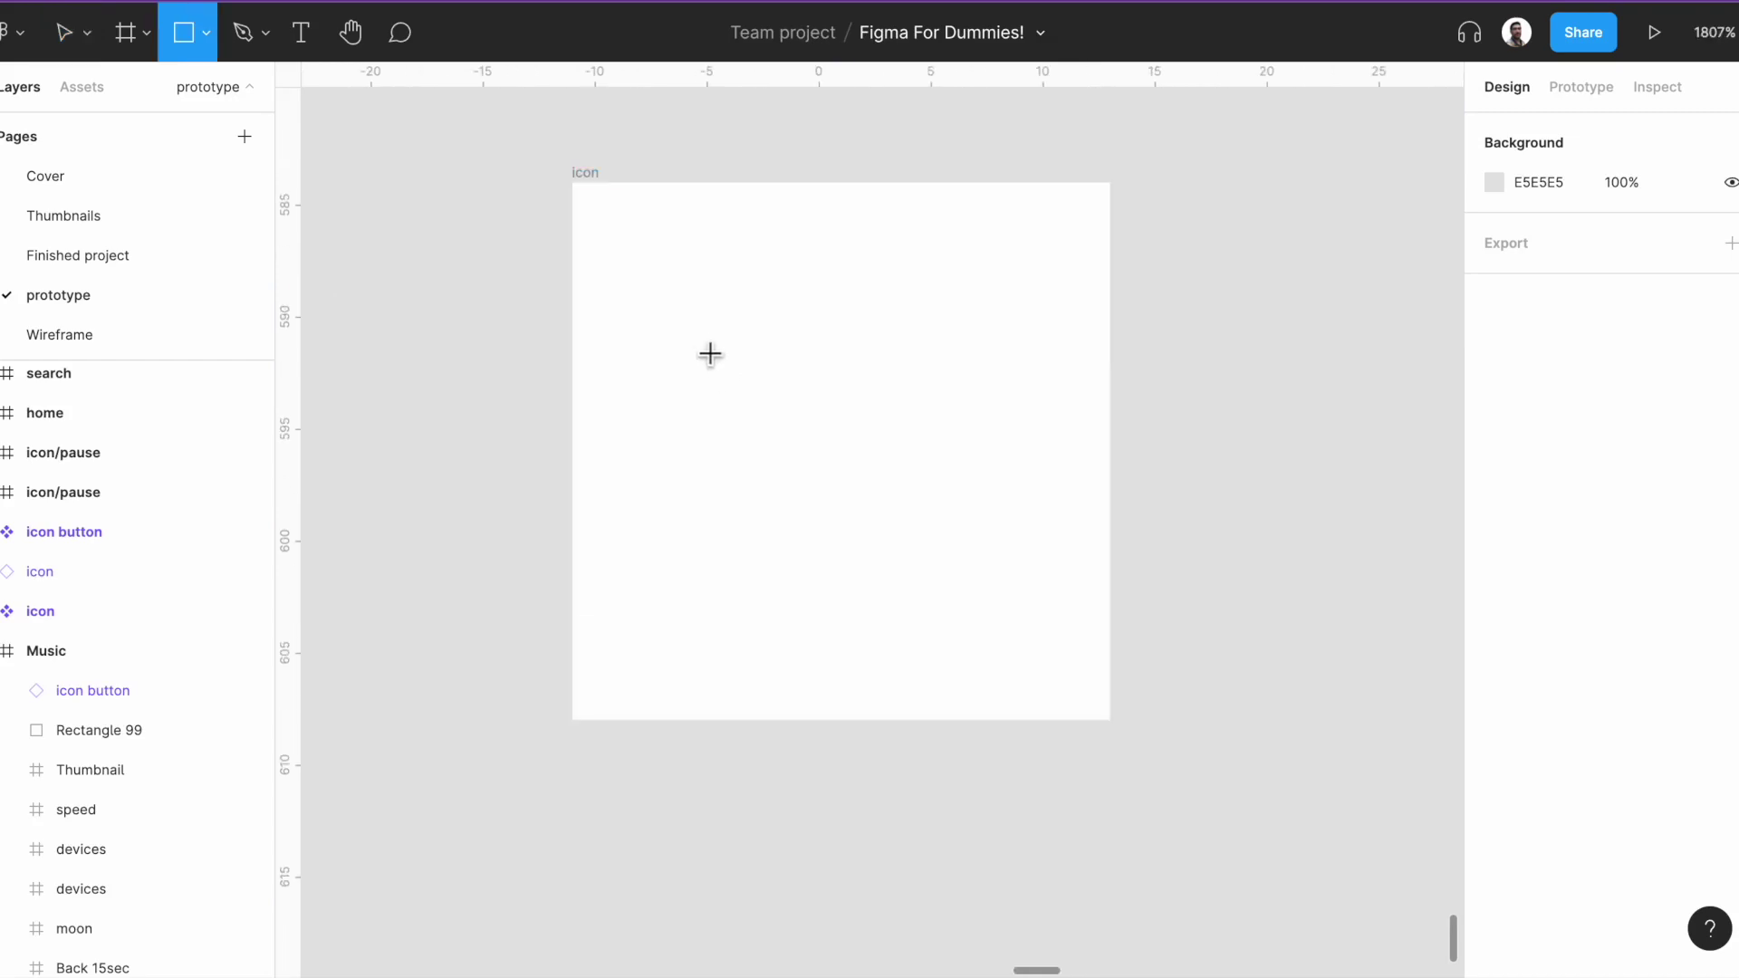
mouse_move(705, 322)
left_mouse_down()
mouse_move(769, 609)
mouse_move(729, 650)
left_mouse_up()
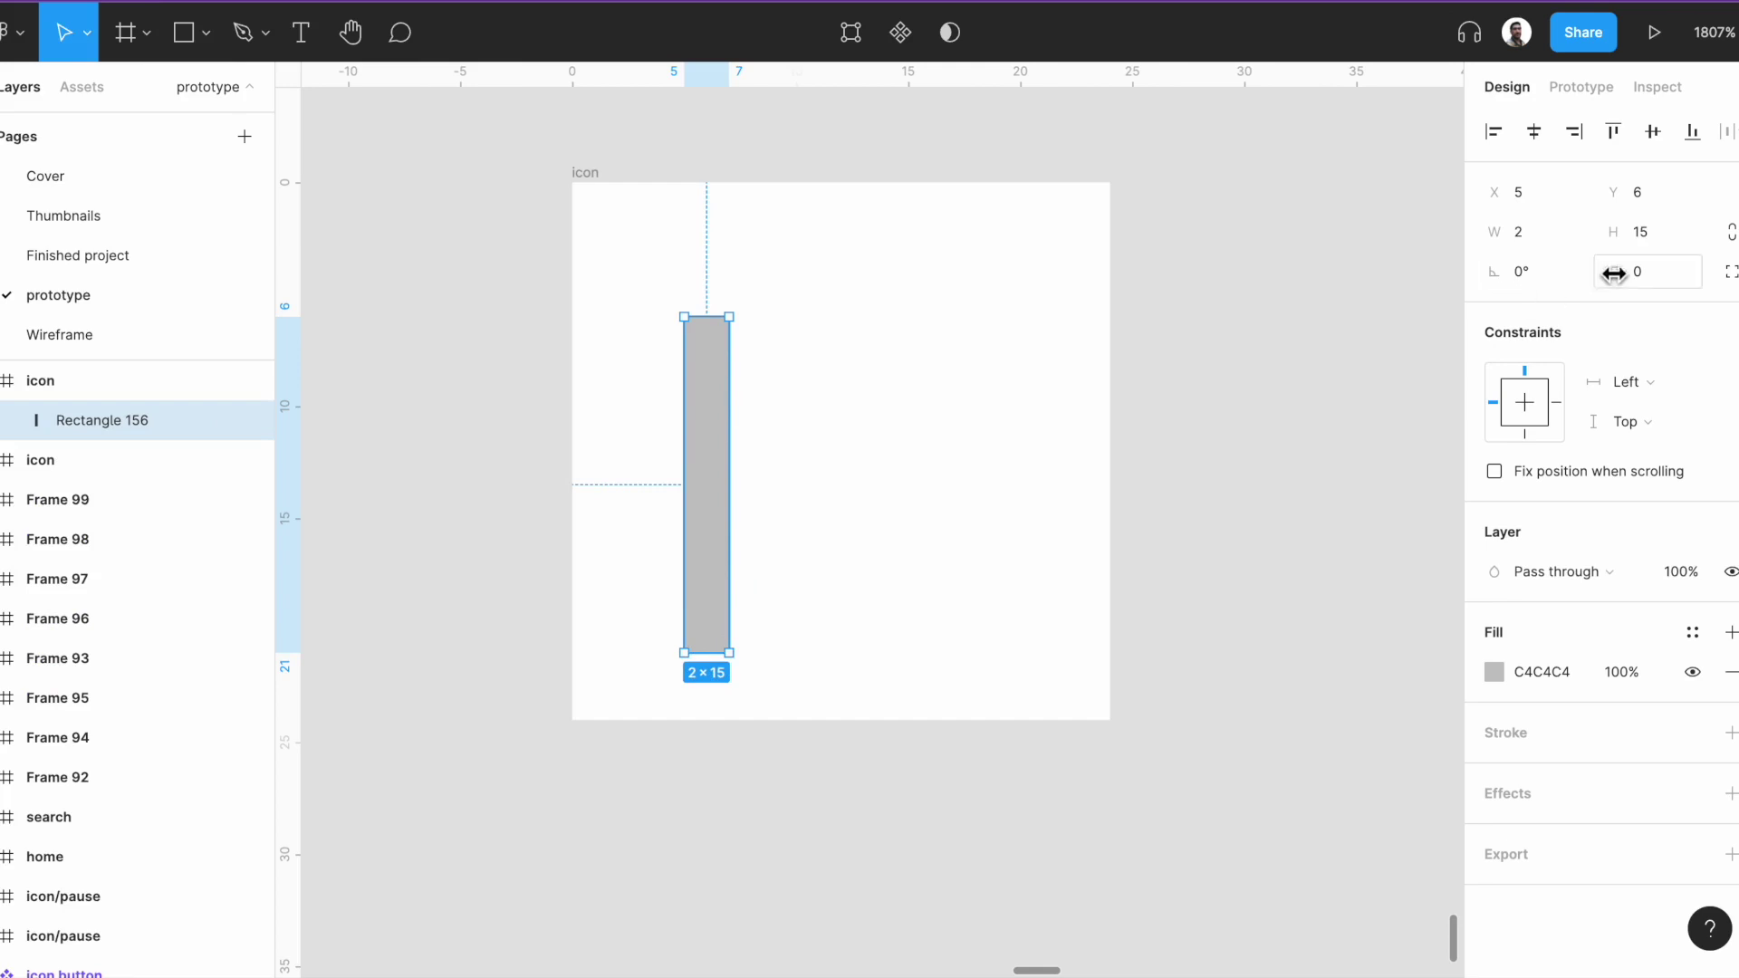
left_click(1641, 237)
type("16")
key("Return")
left_click_drag(718, 515, 785, 508)
Duplicate the bar, space the pair 4 apart with 000000 fill, and begin renaming the frame.
key("ctrl+d")
left_click(717, 498, "shift")
left_click(1531, 311)
type("4")
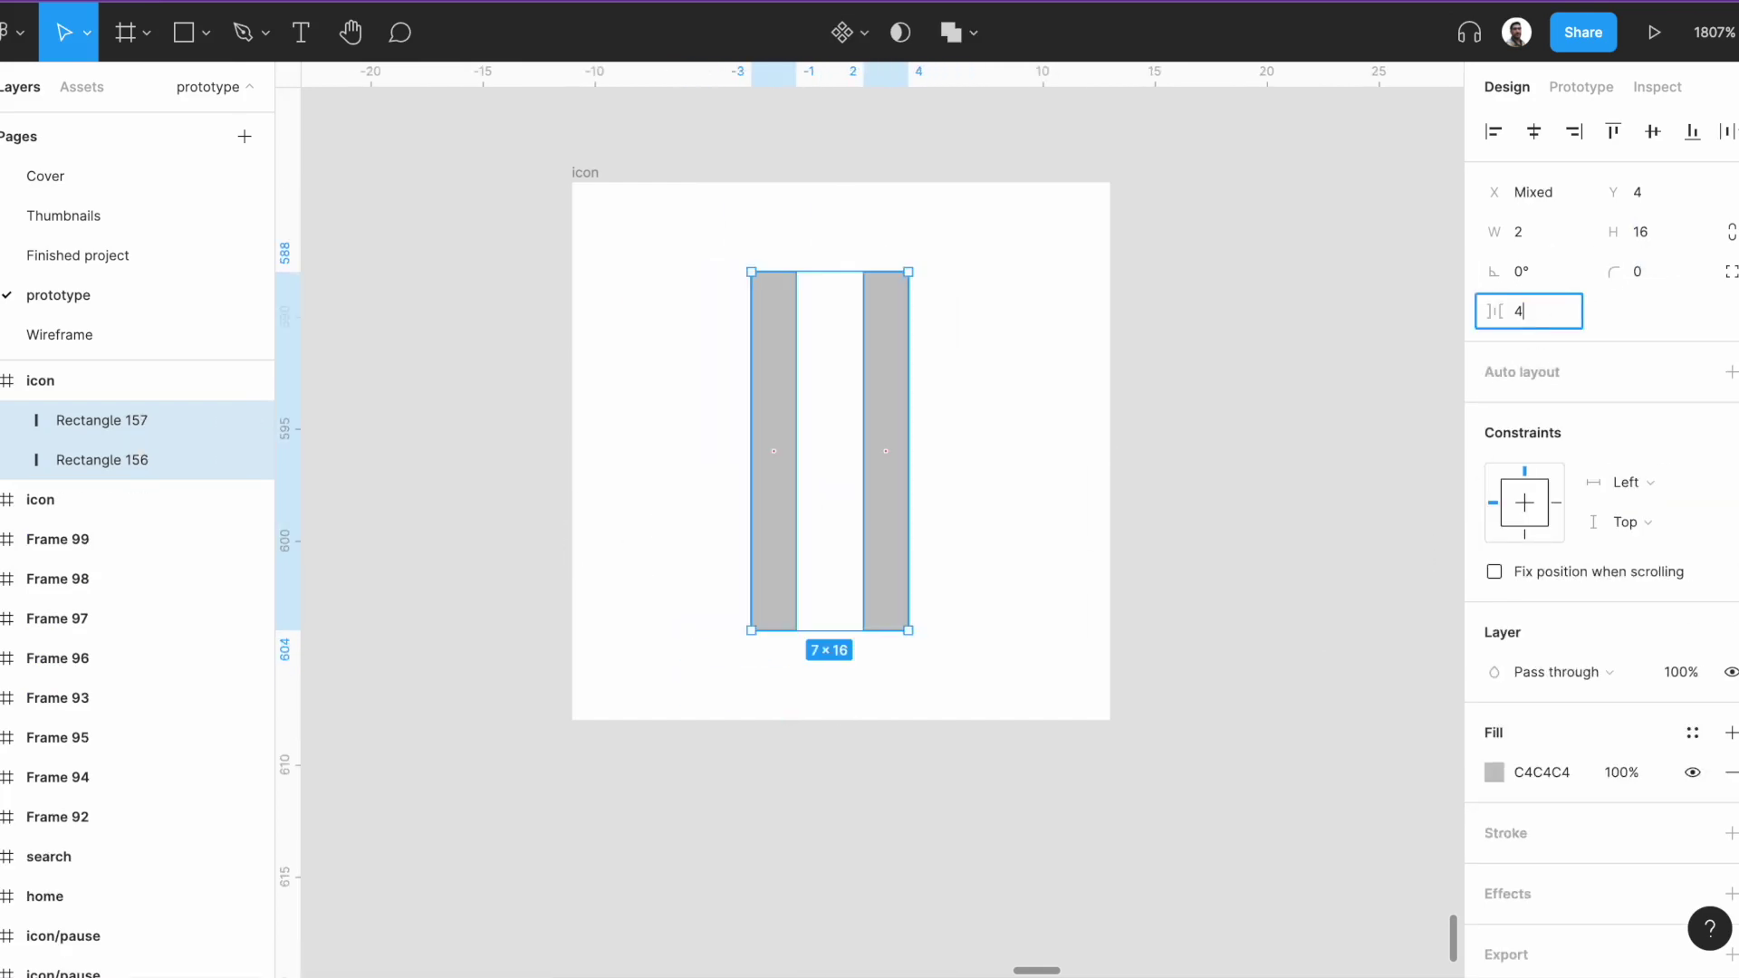
key("Return")
left_click(1522, 775)
type("000000")
key("Return")
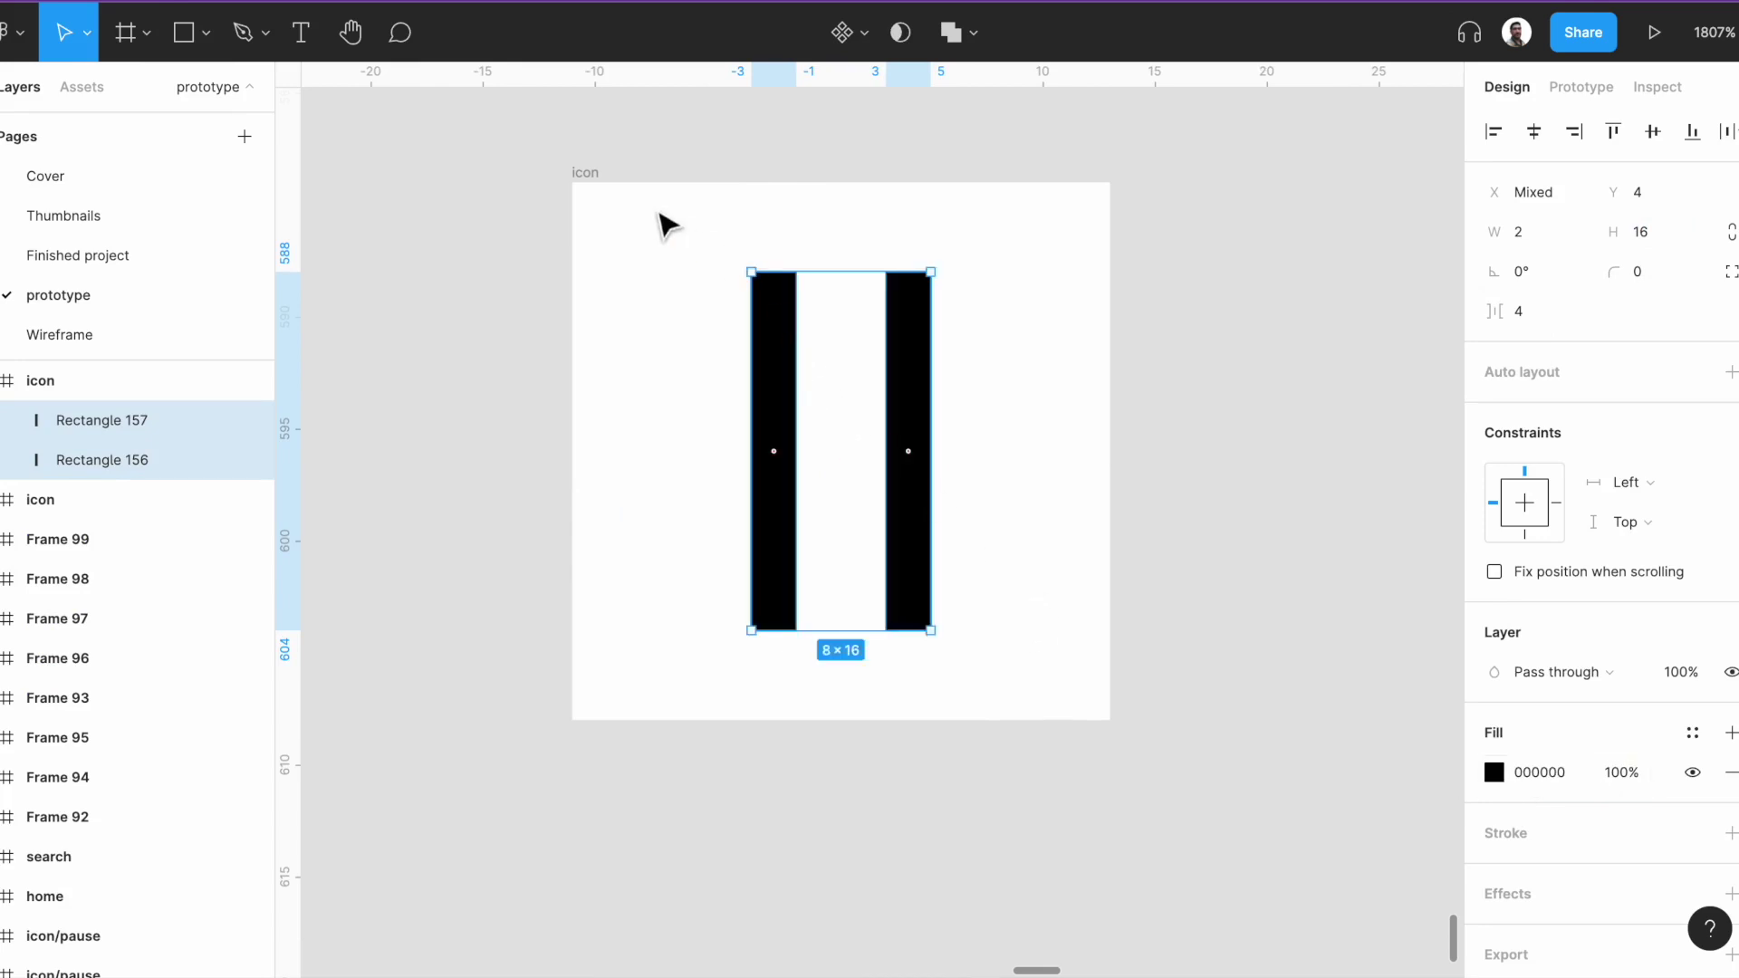
left_click(598, 174)
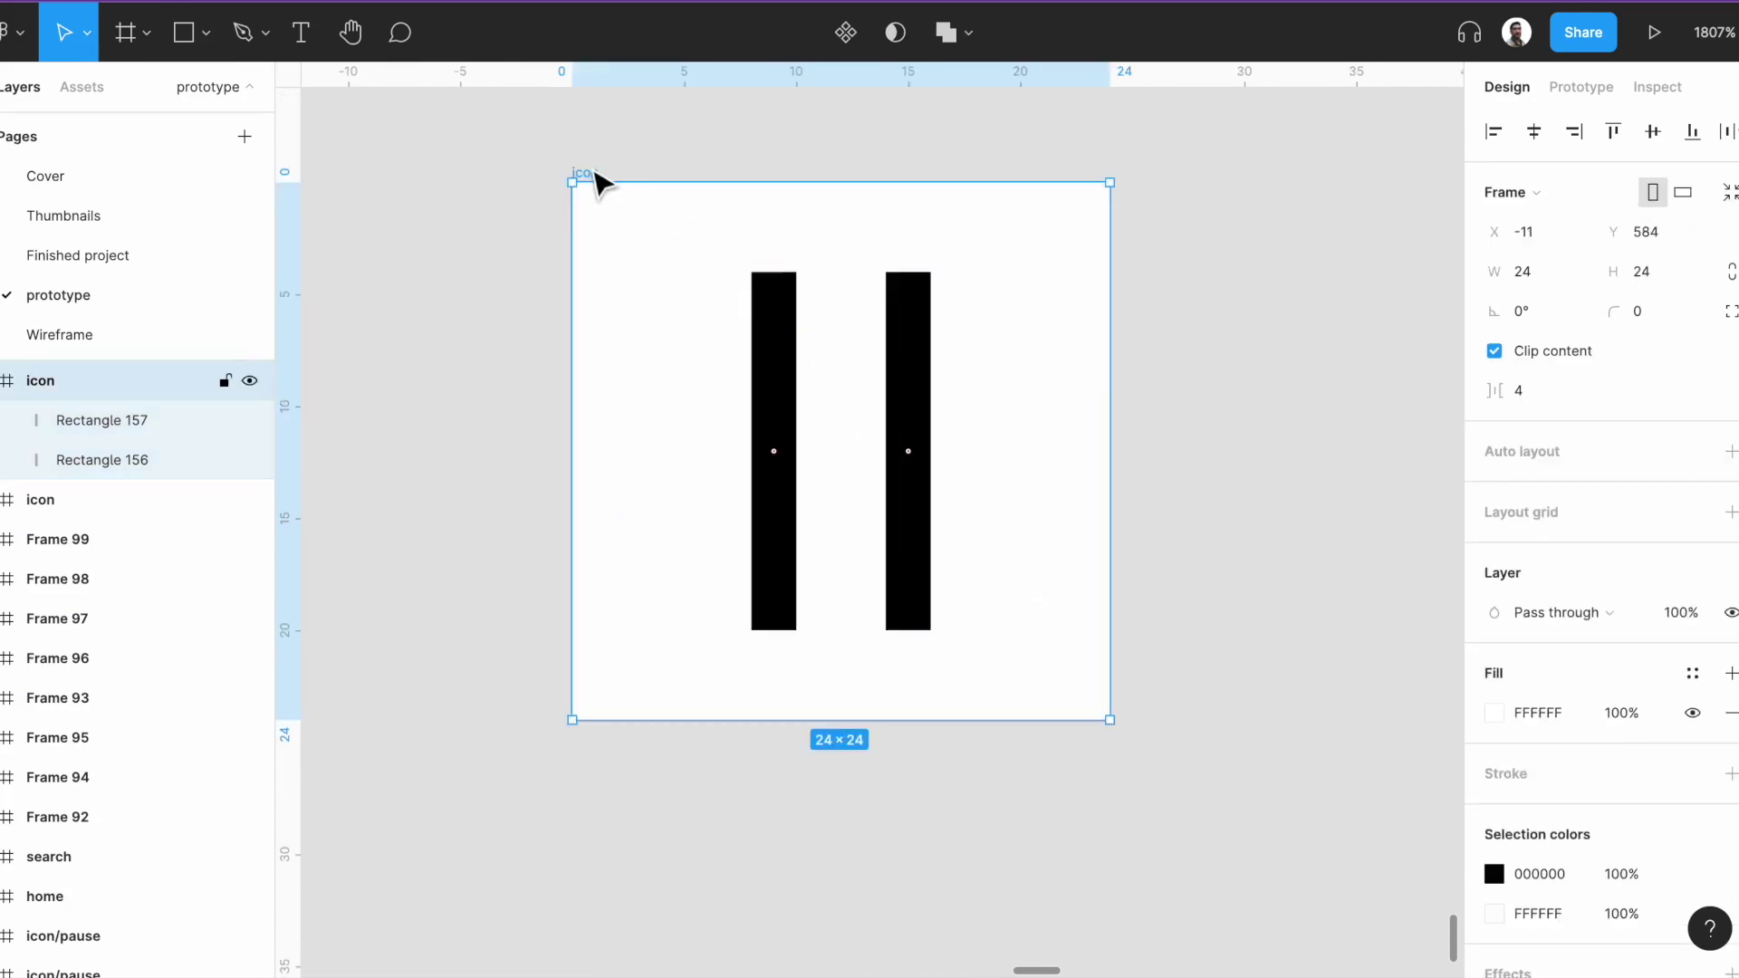
key("ctrl+r")
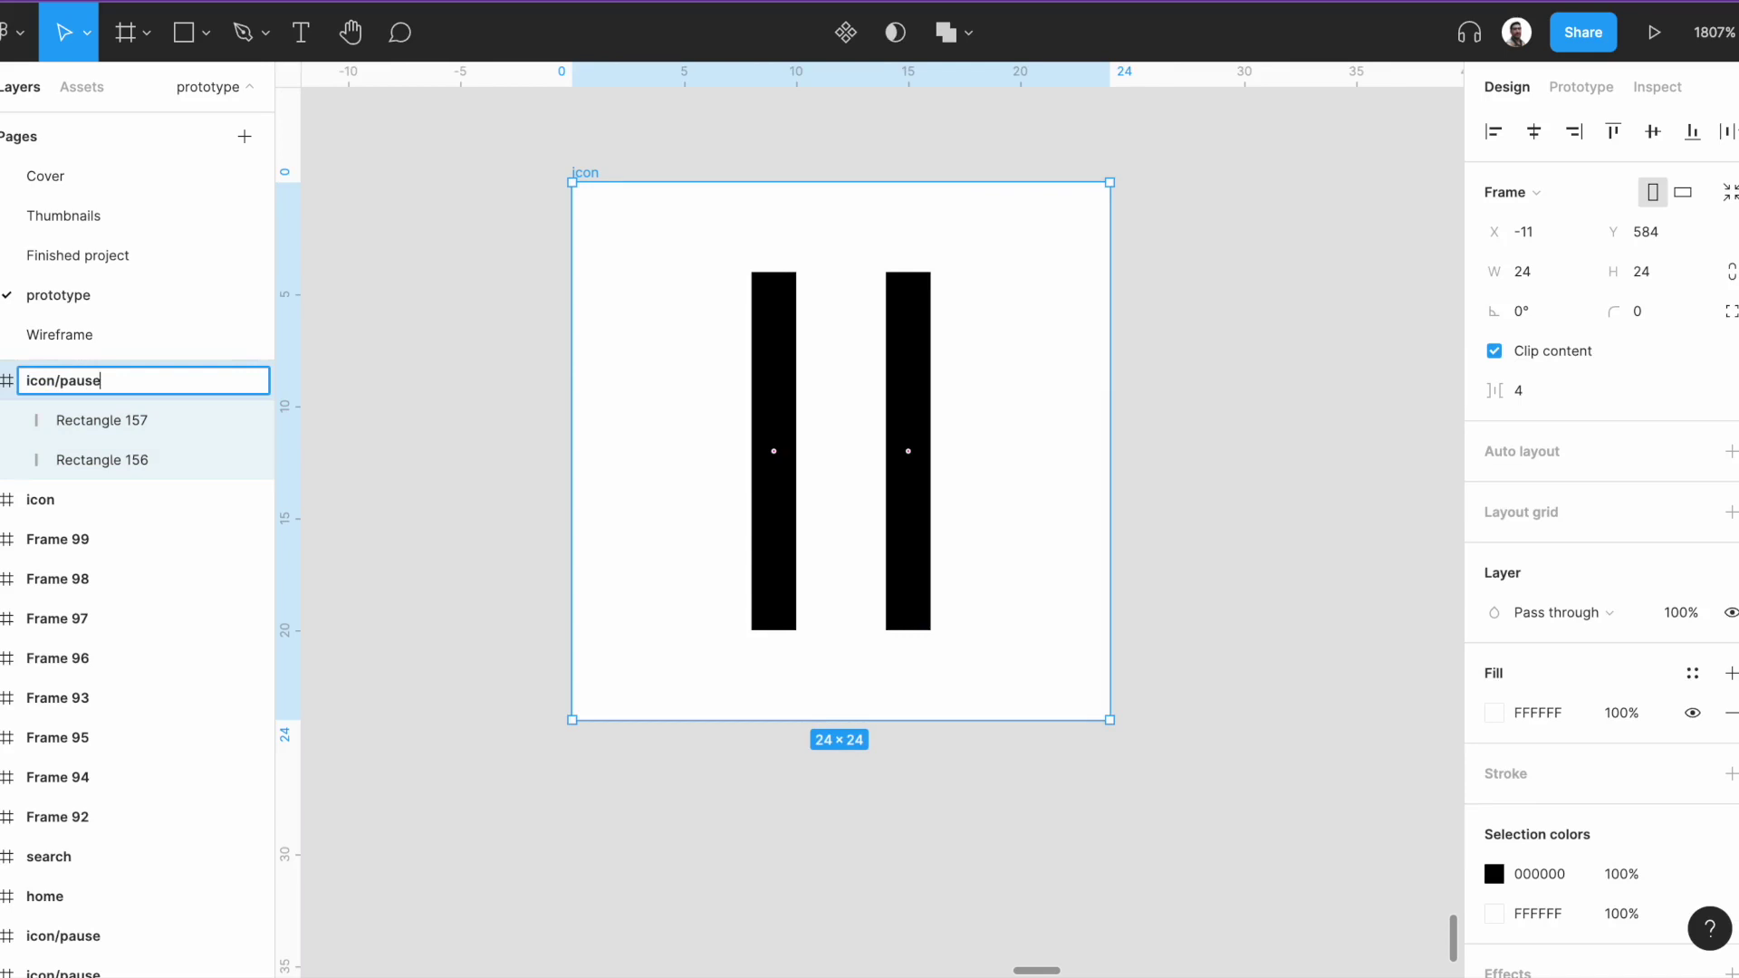
Name the frame icon/pause, duplicate it, and rename the copy icon/play.
type("/pause")
key("Return")
key("ctrl+d")
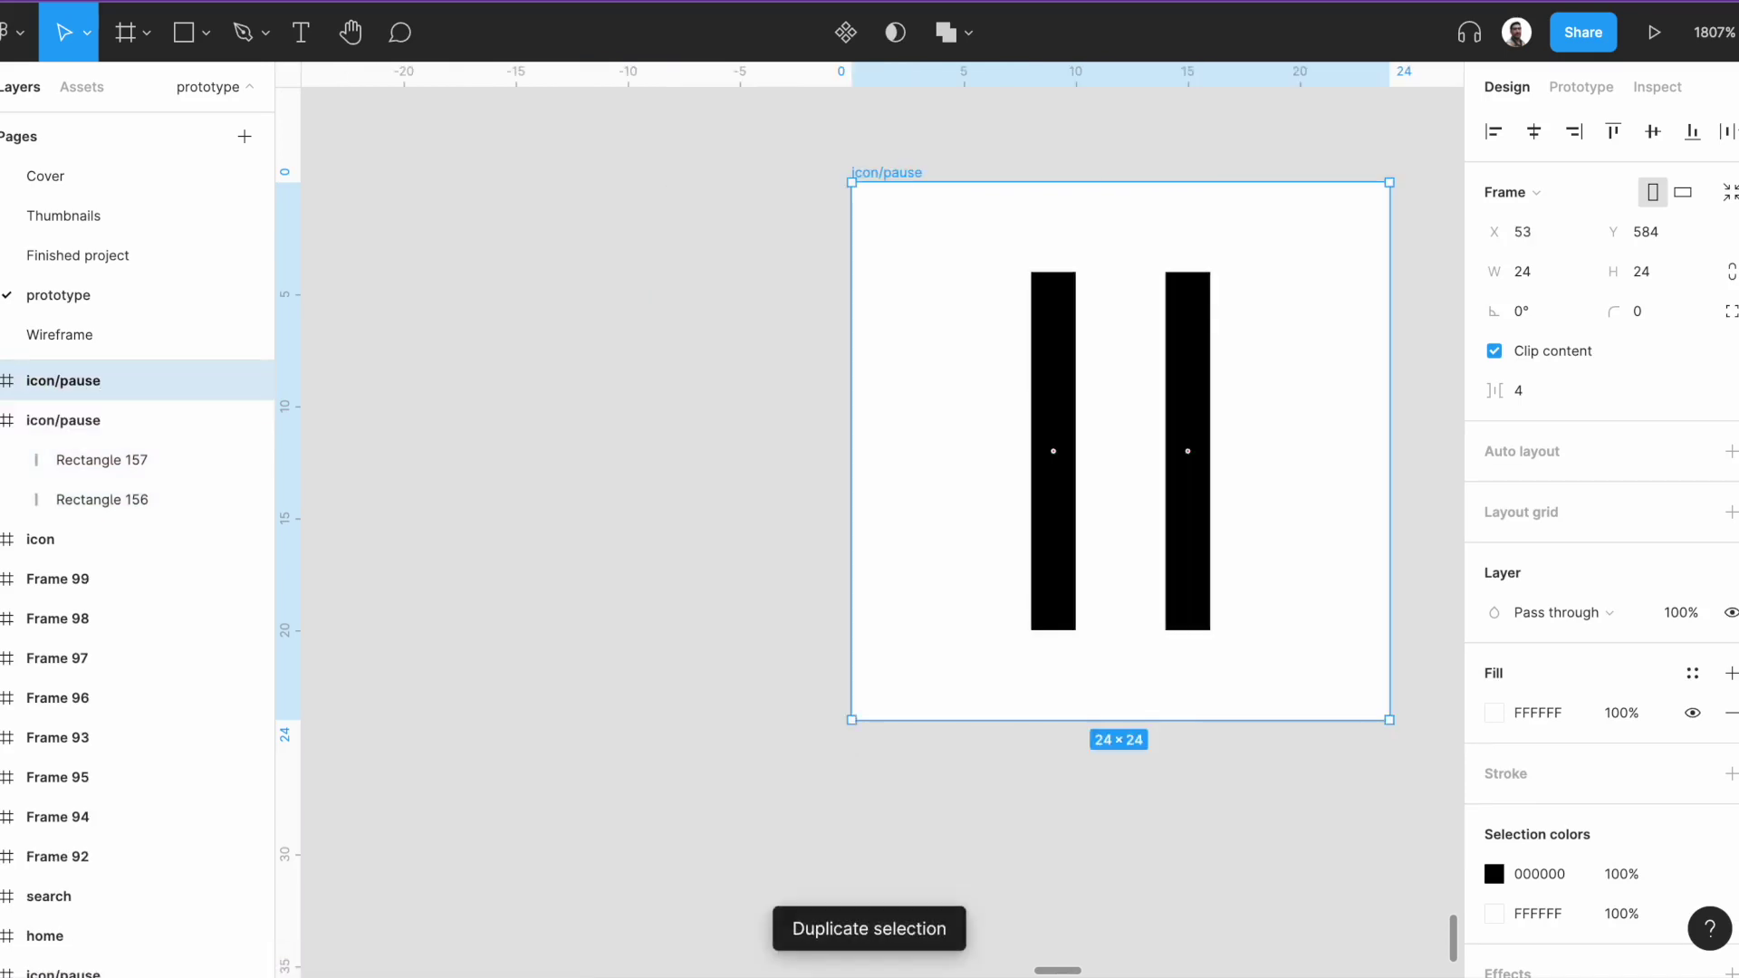
key("ctrl+r")
left_click(28, 381)
key("Right")
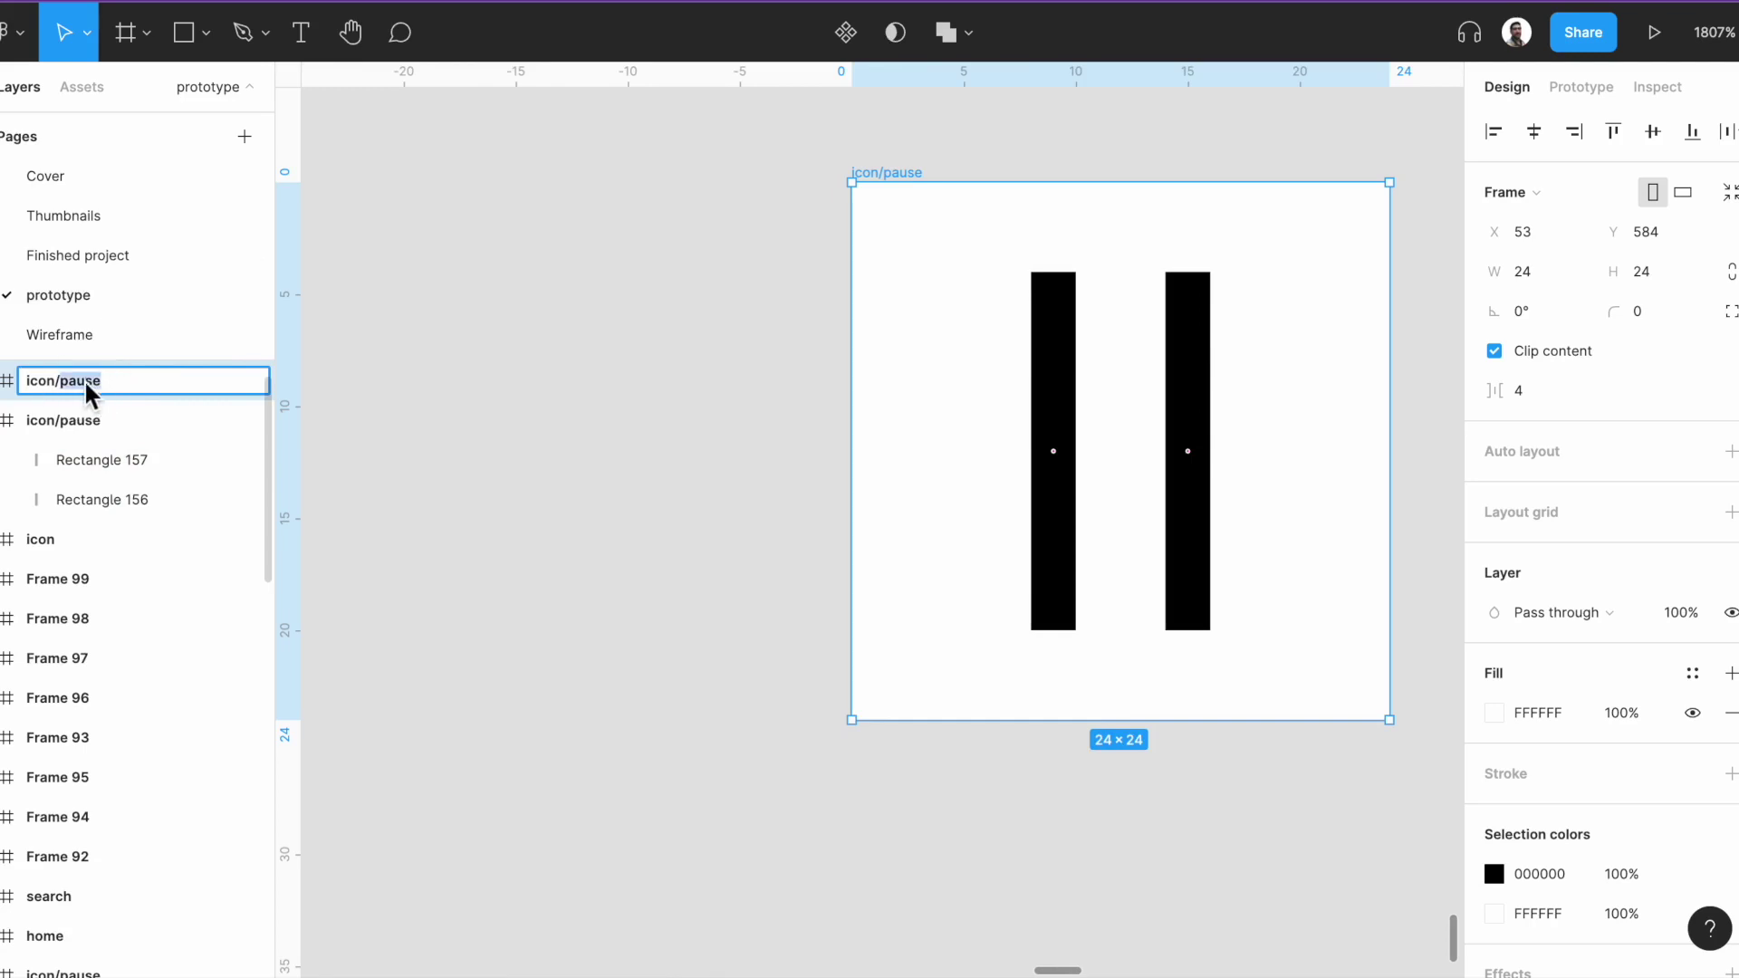
key("Return")
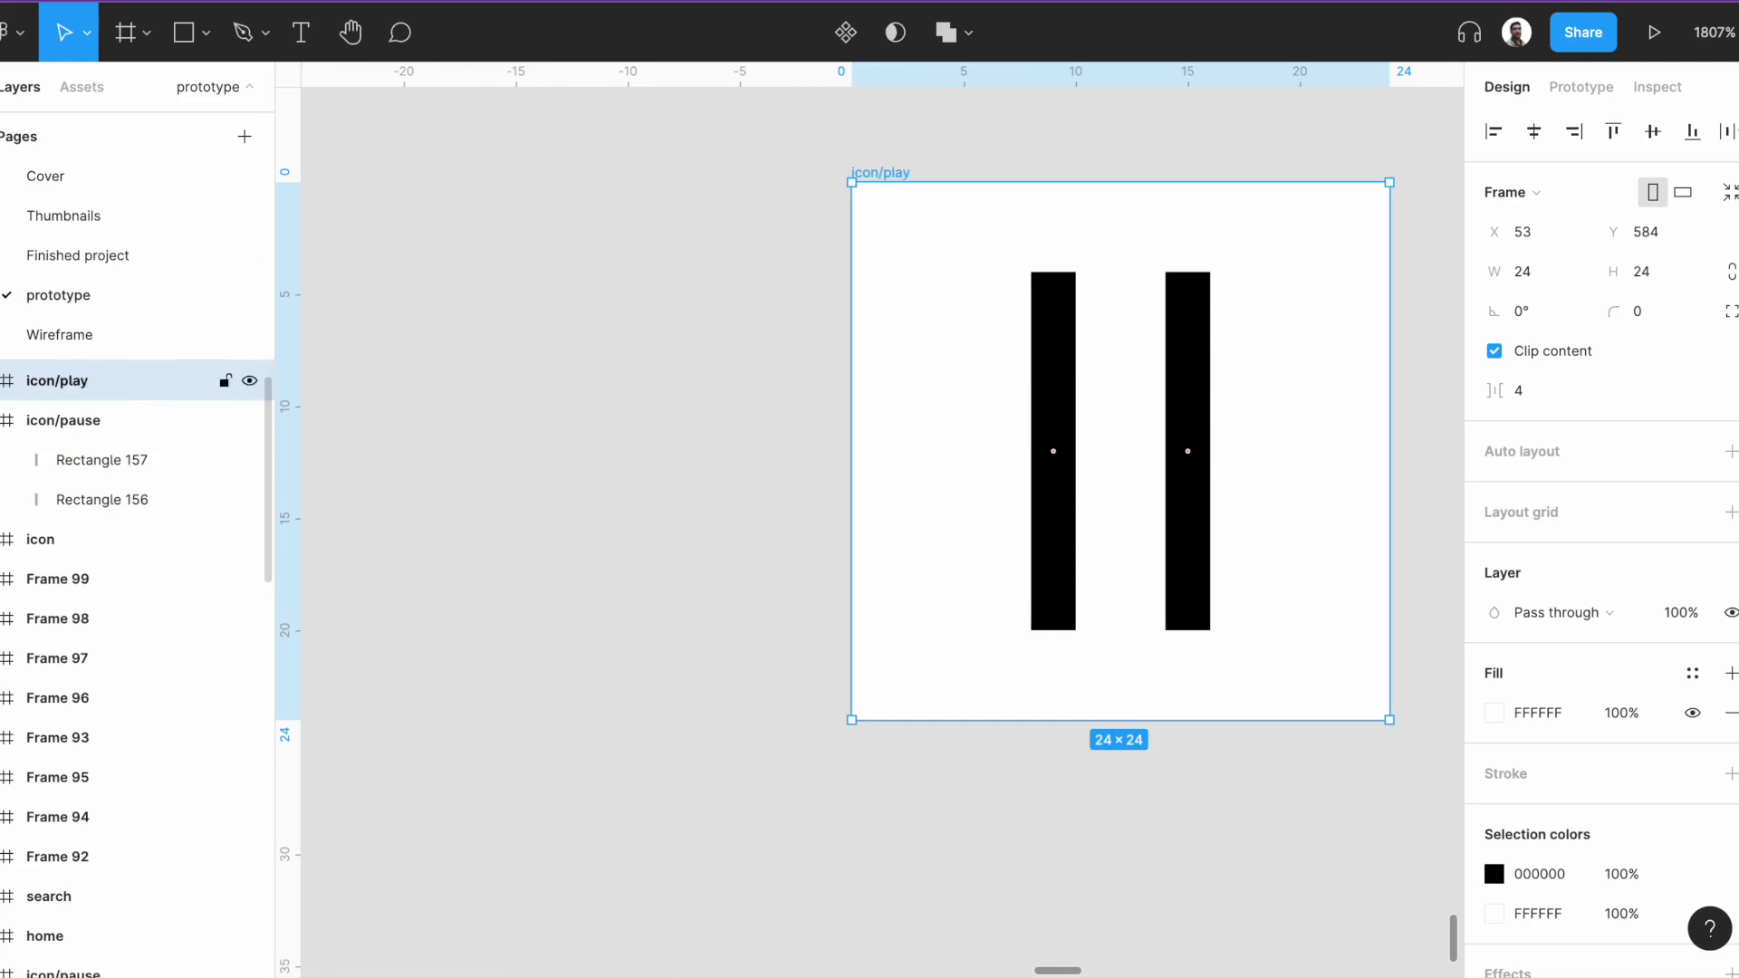
Position the icon/play frame to the right of icon/pause.
scroll(812, 435, "down", 5)
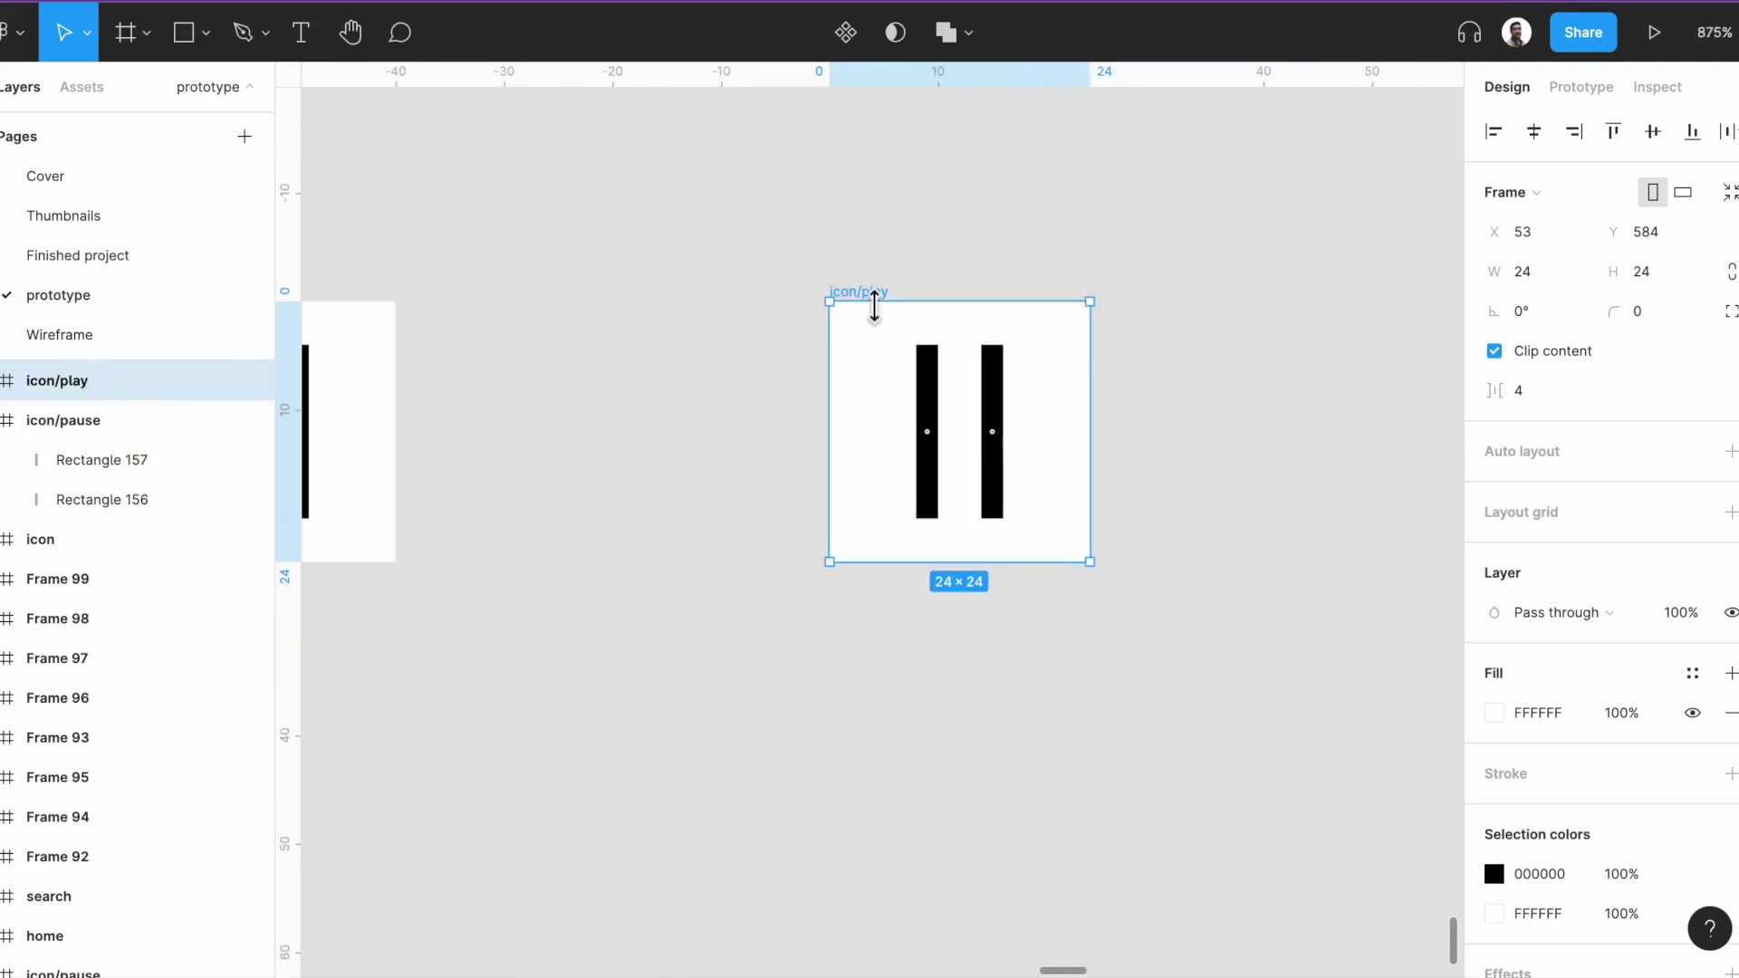
left_click_drag(875, 304, 610, 299)
left_click_drag(634, 535, 1079, 540)
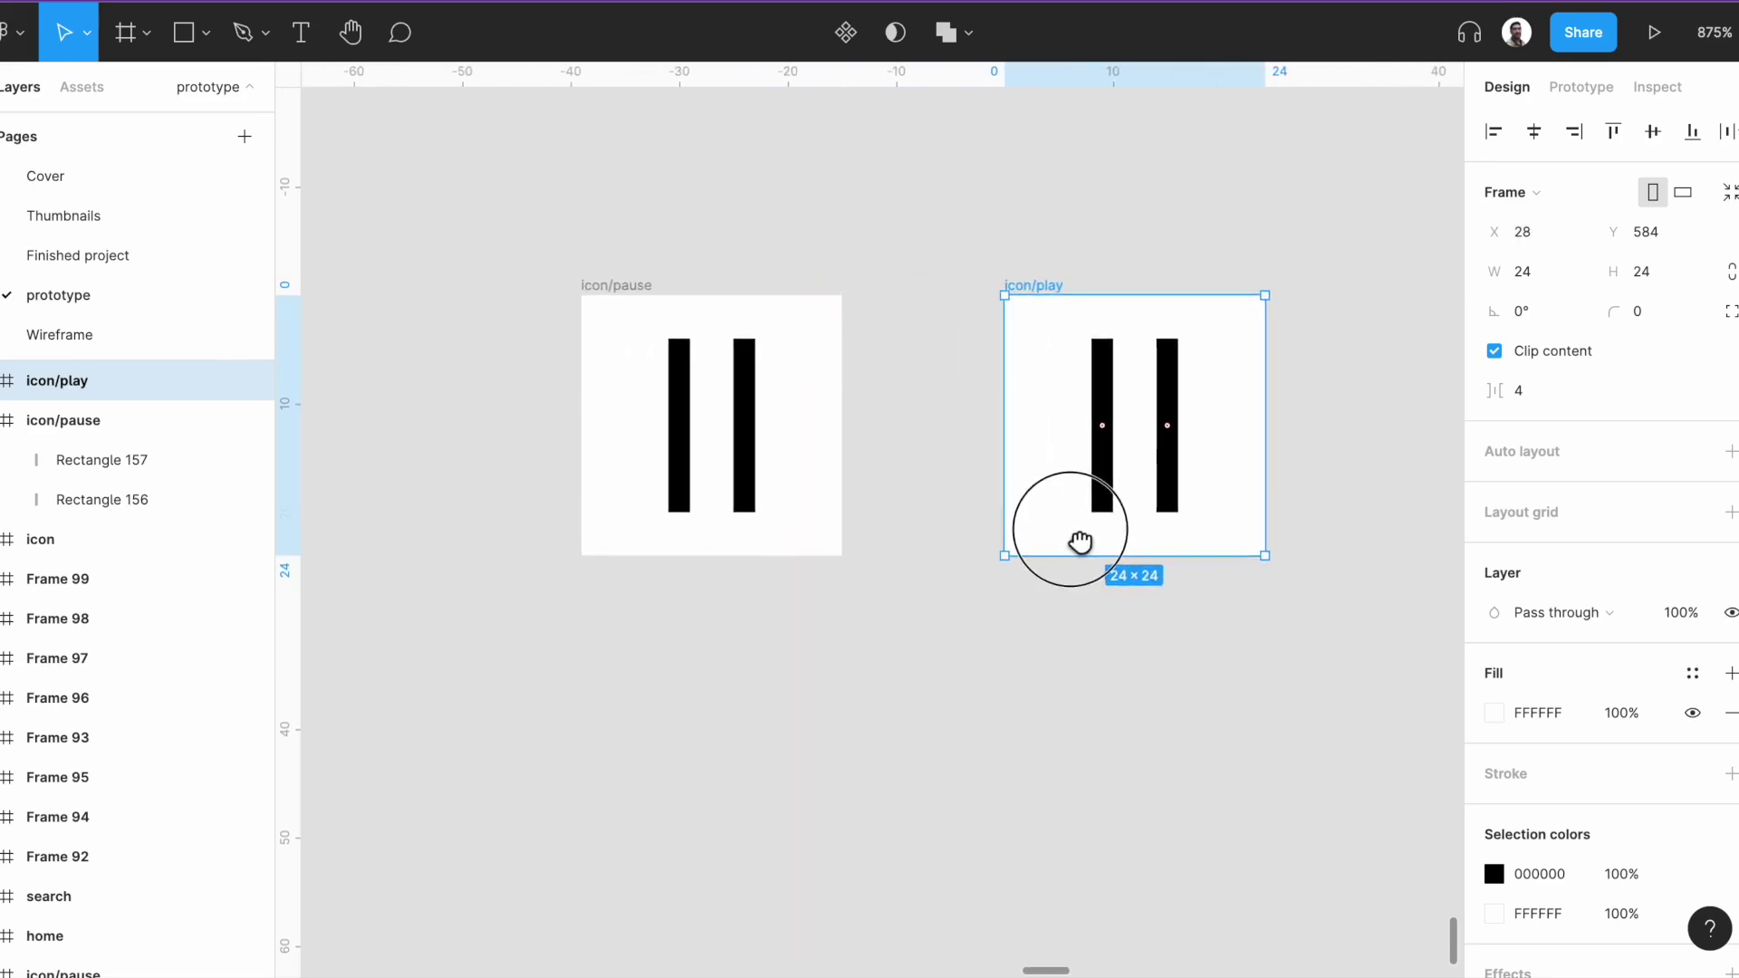
scroll(1245, 497, "up", 10)
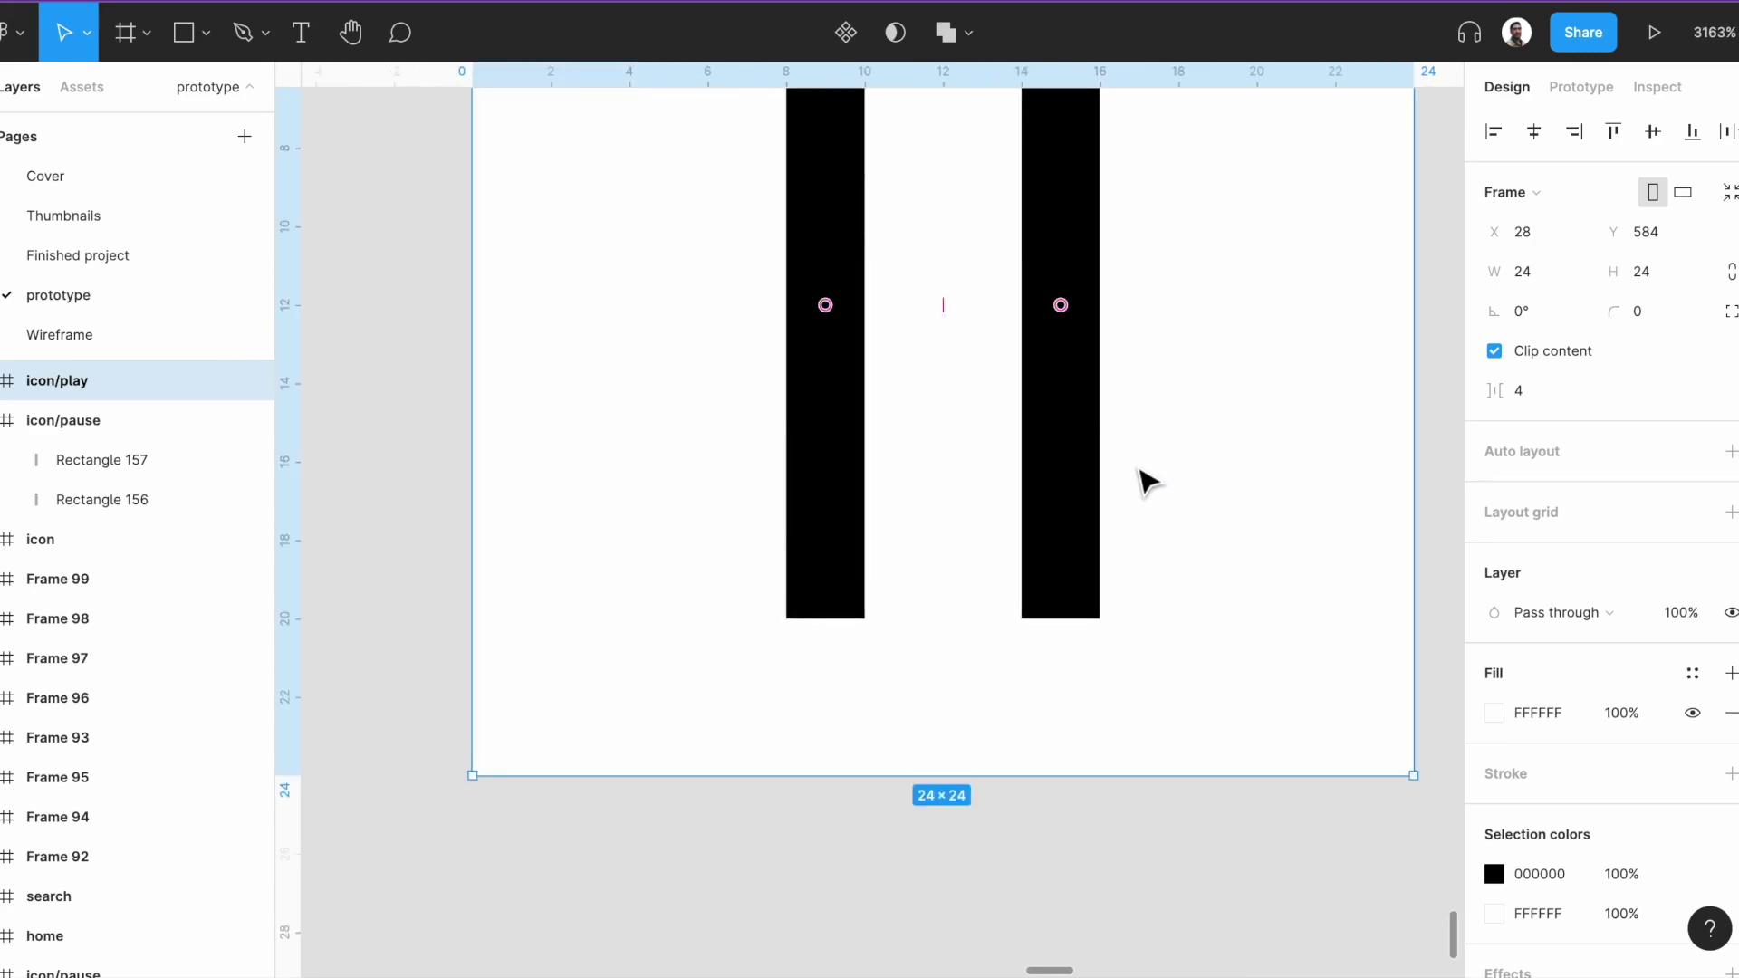
left_click_drag(1242, 318, 1205, 490)
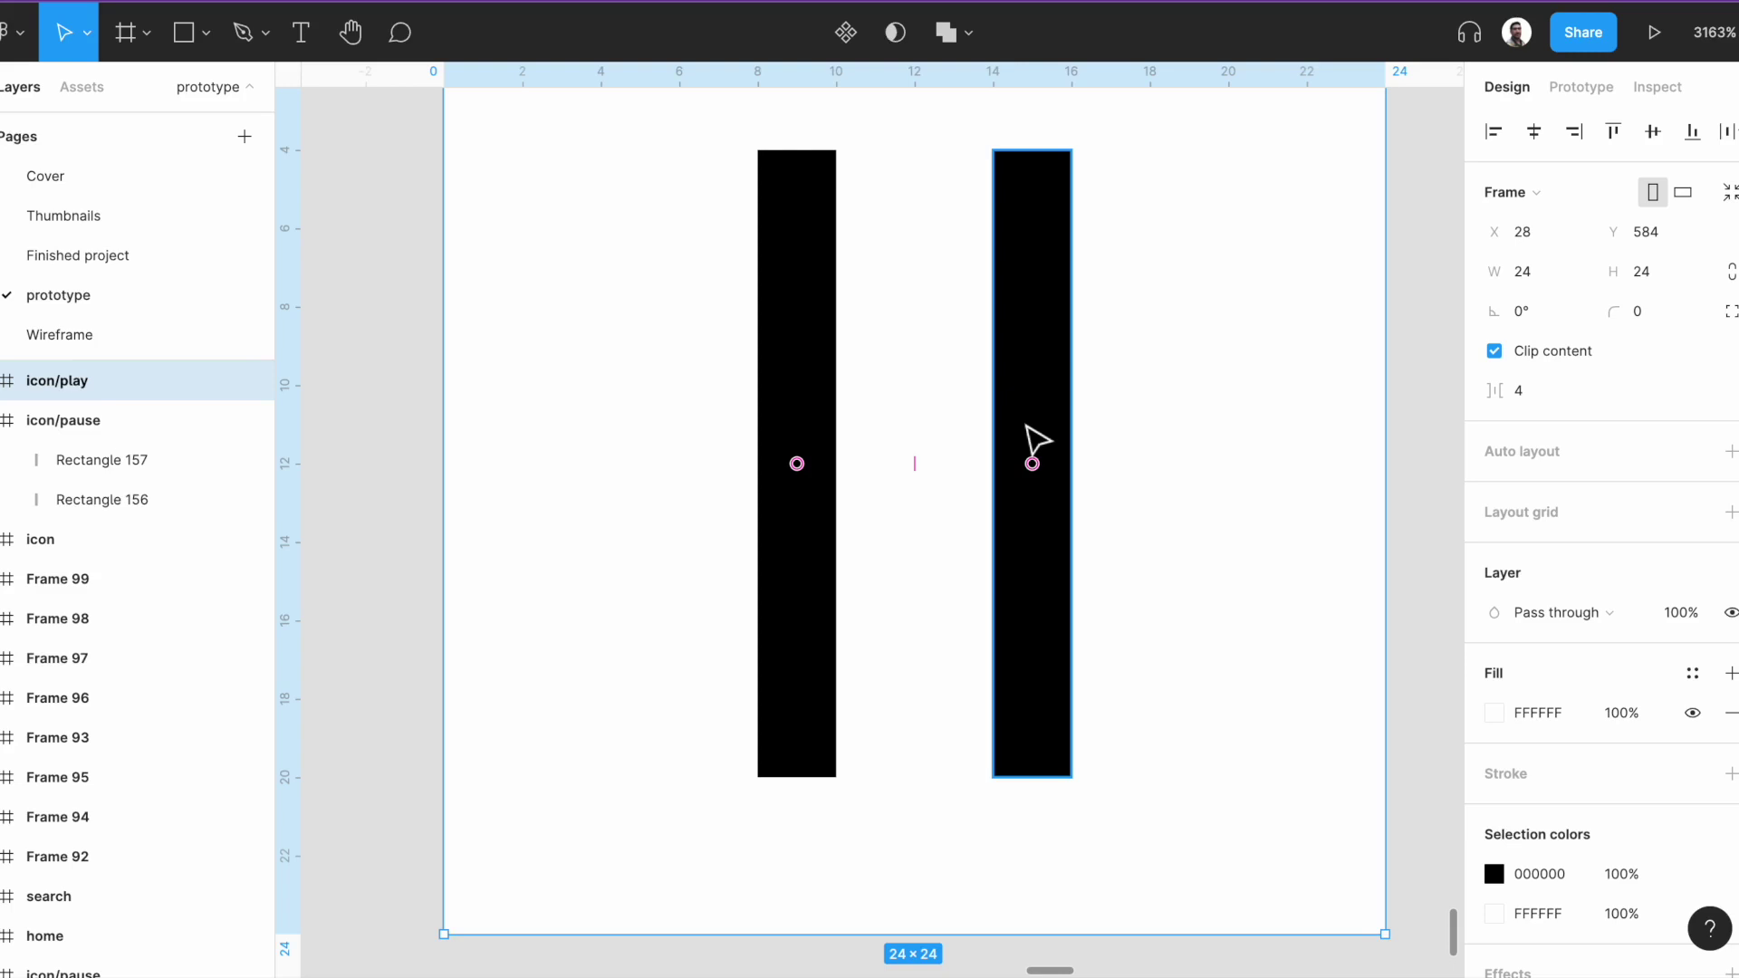
double_click(821, 364)
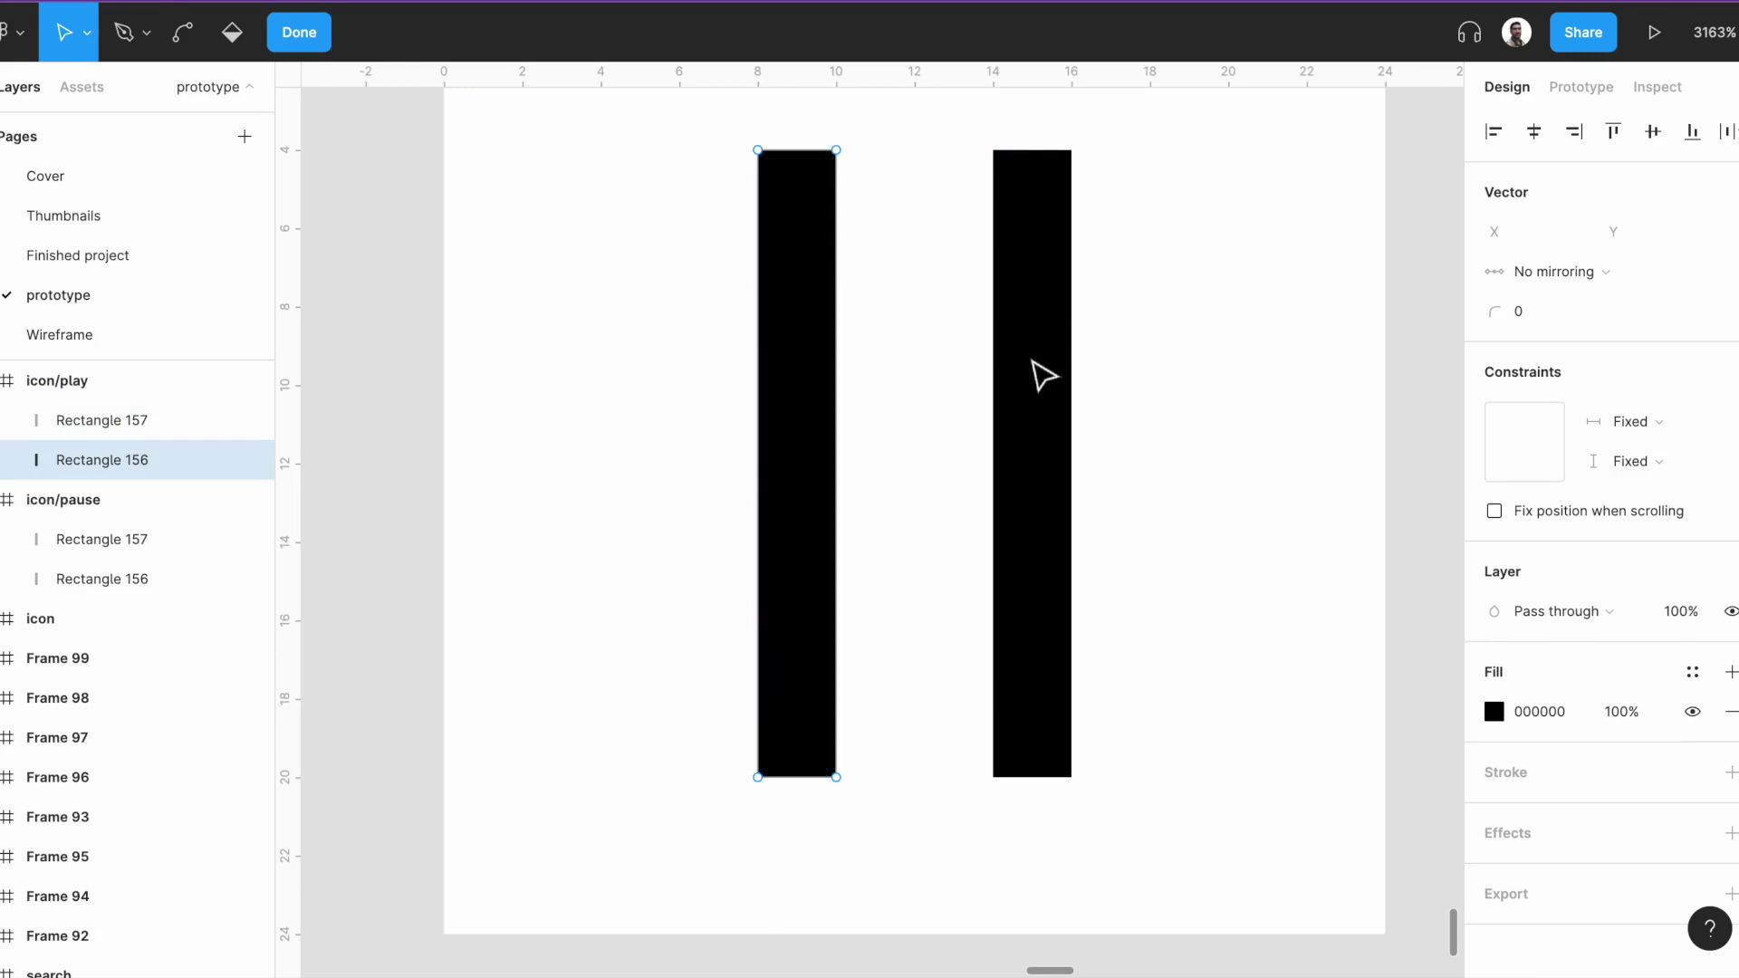
Reshape the left bar into a triangle by adding a midpoint and dragging it out.
key("Escape")
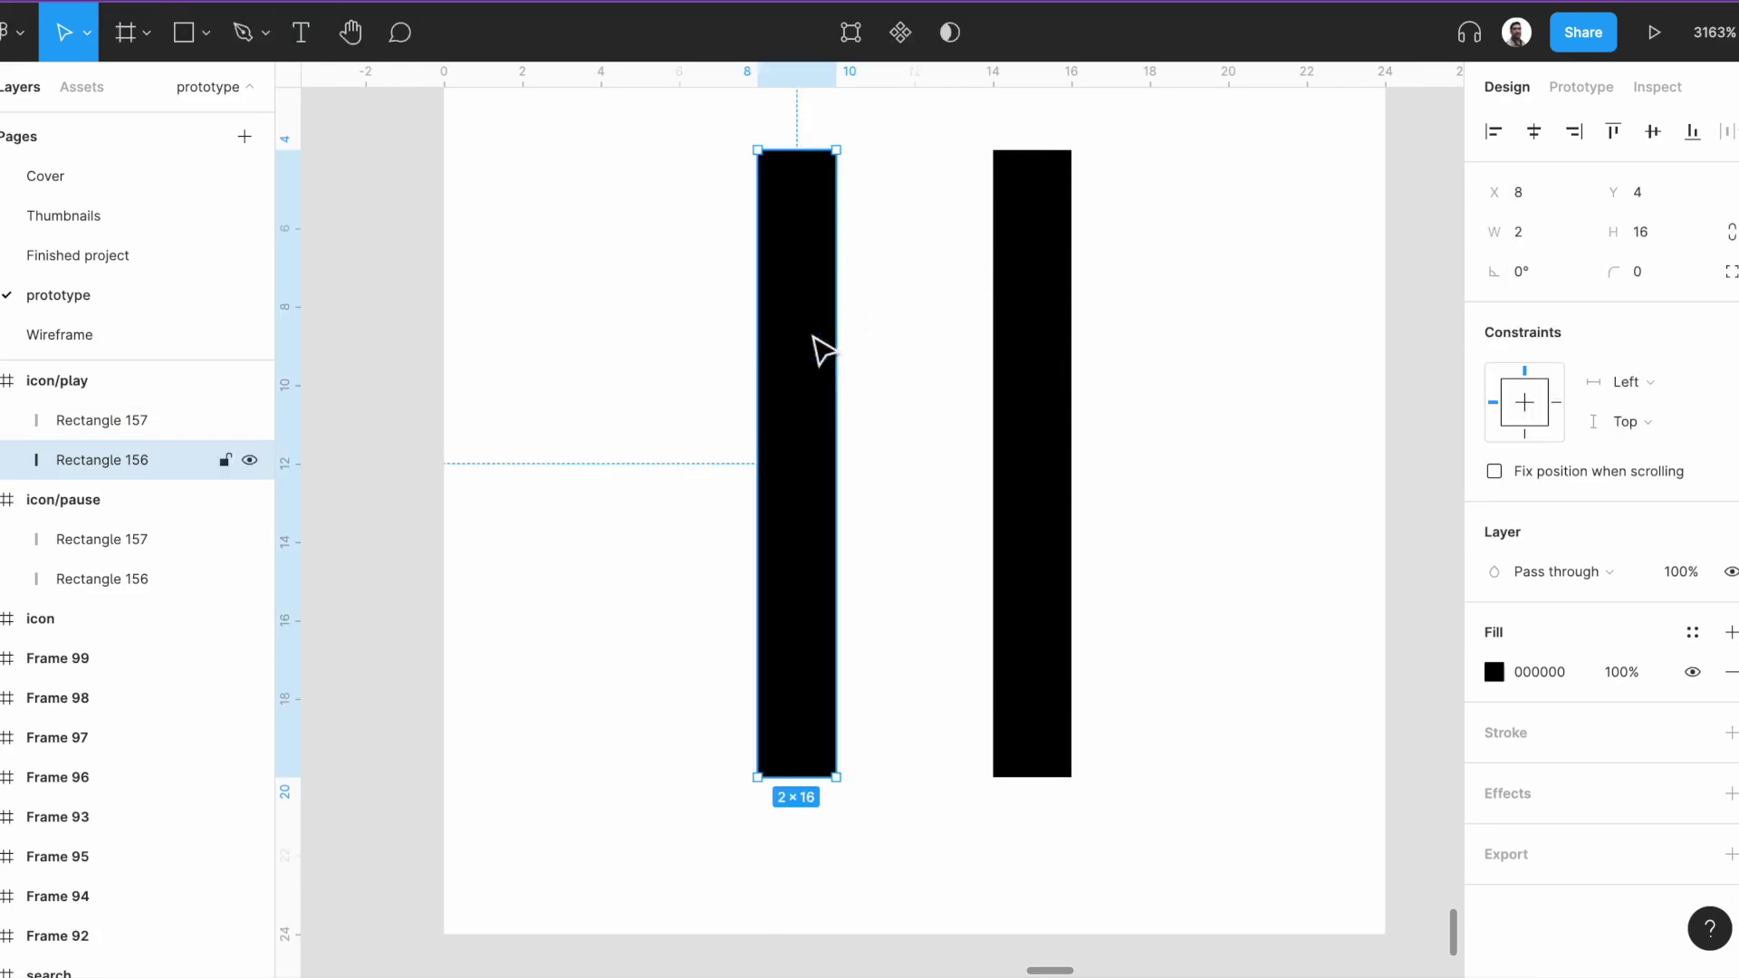
double_click(815, 396)
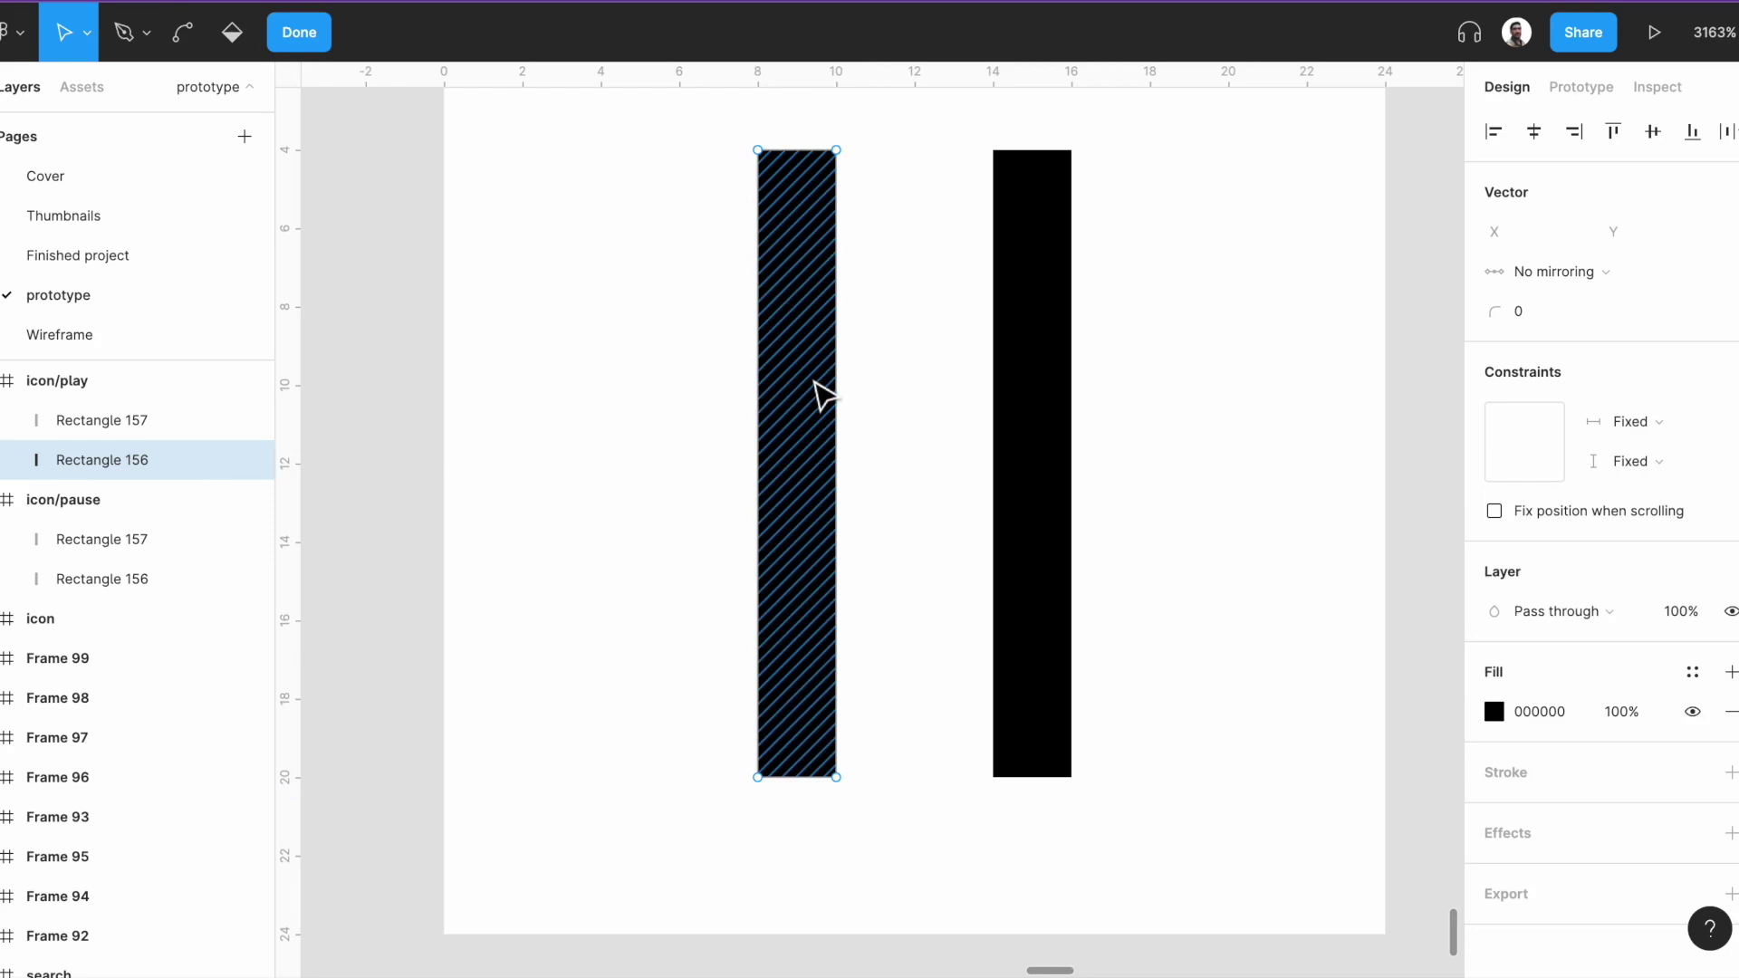
left_click(837, 465)
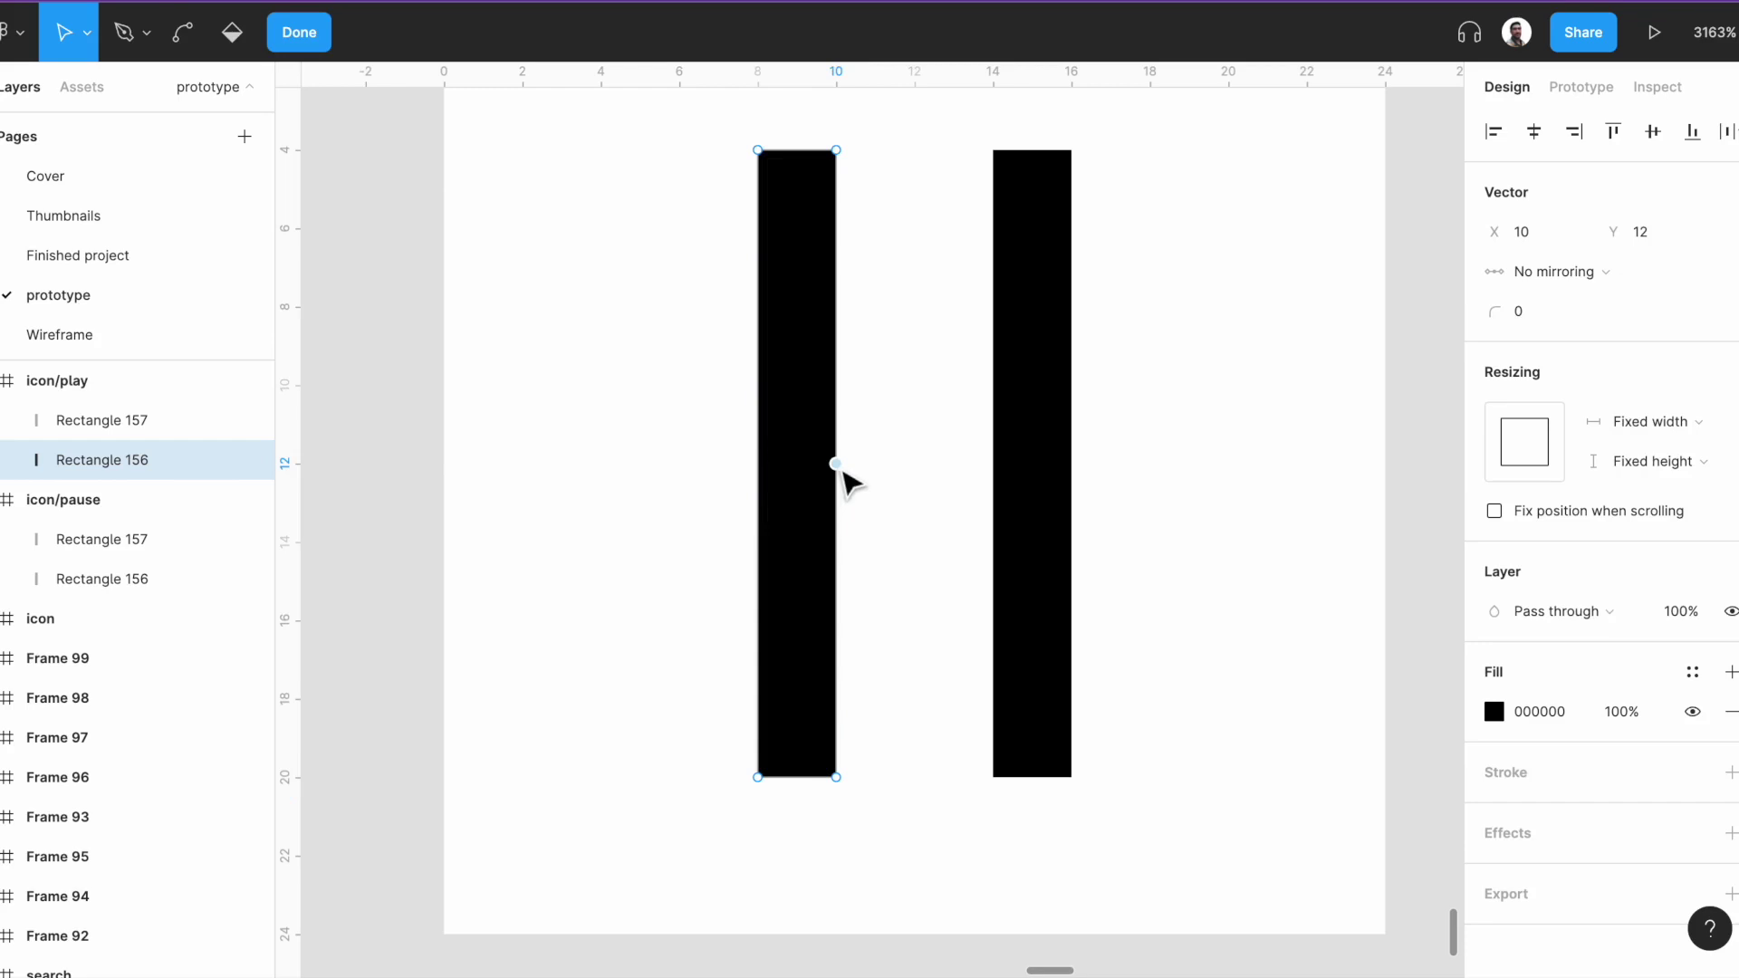
left_click(839, 468)
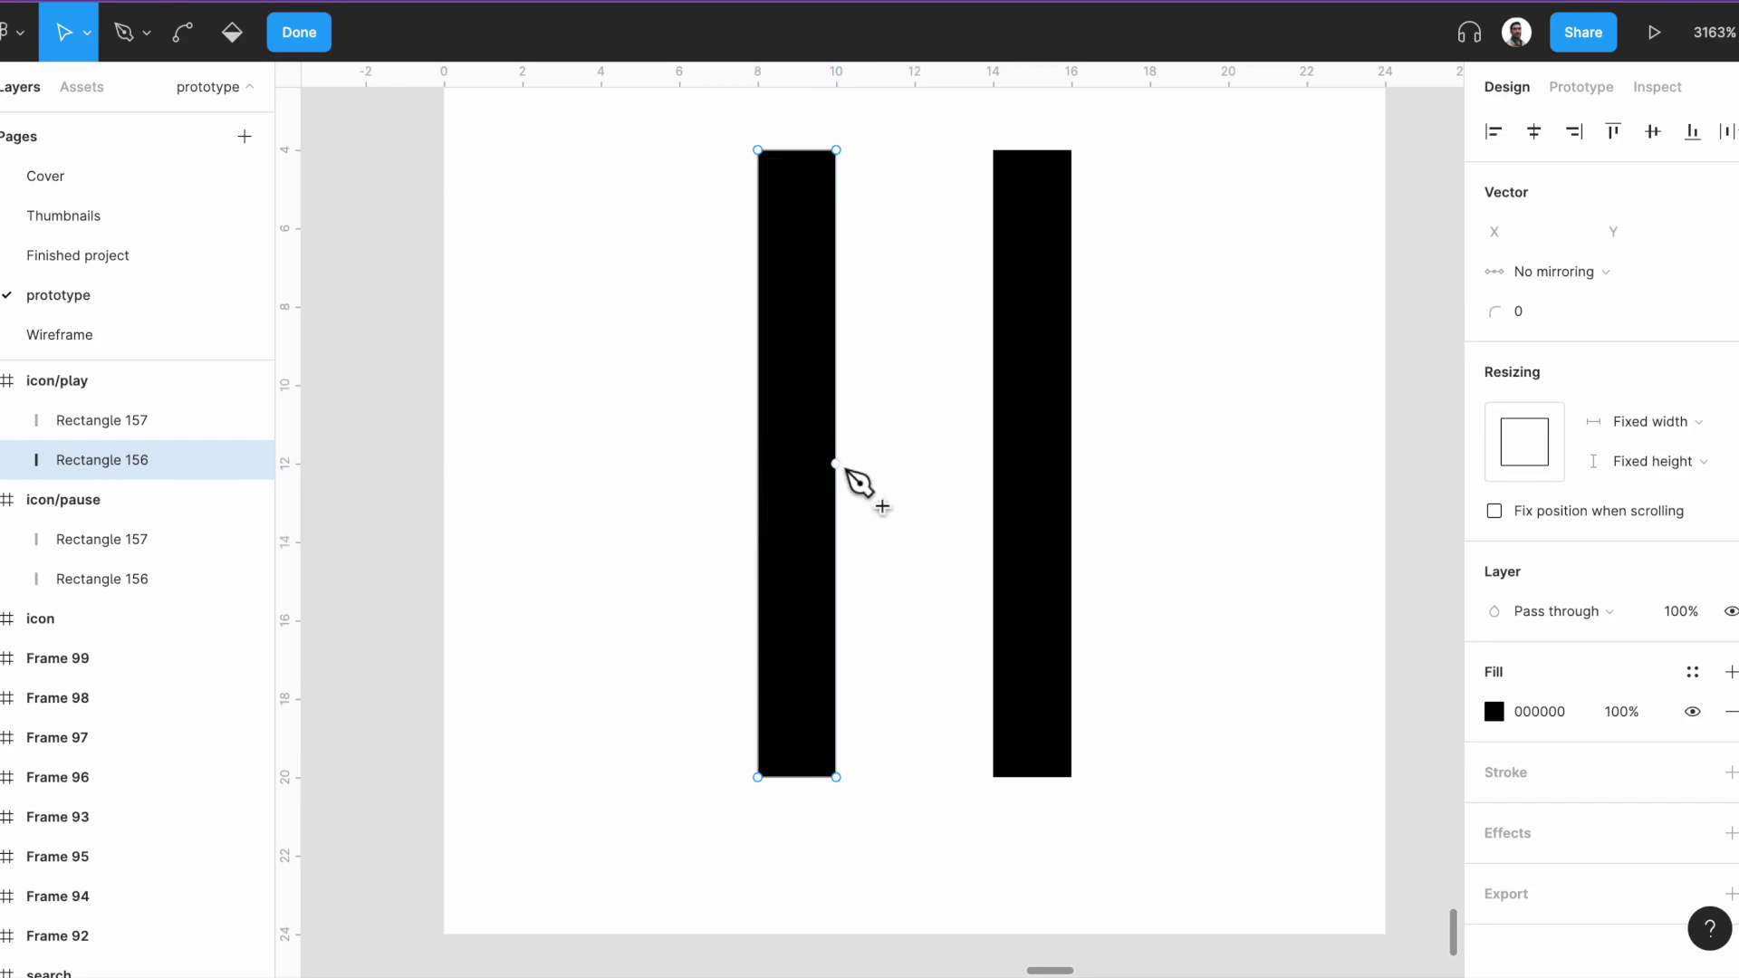
left_click(839, 466)
left_click_drag(844, 472, 1190, 477)
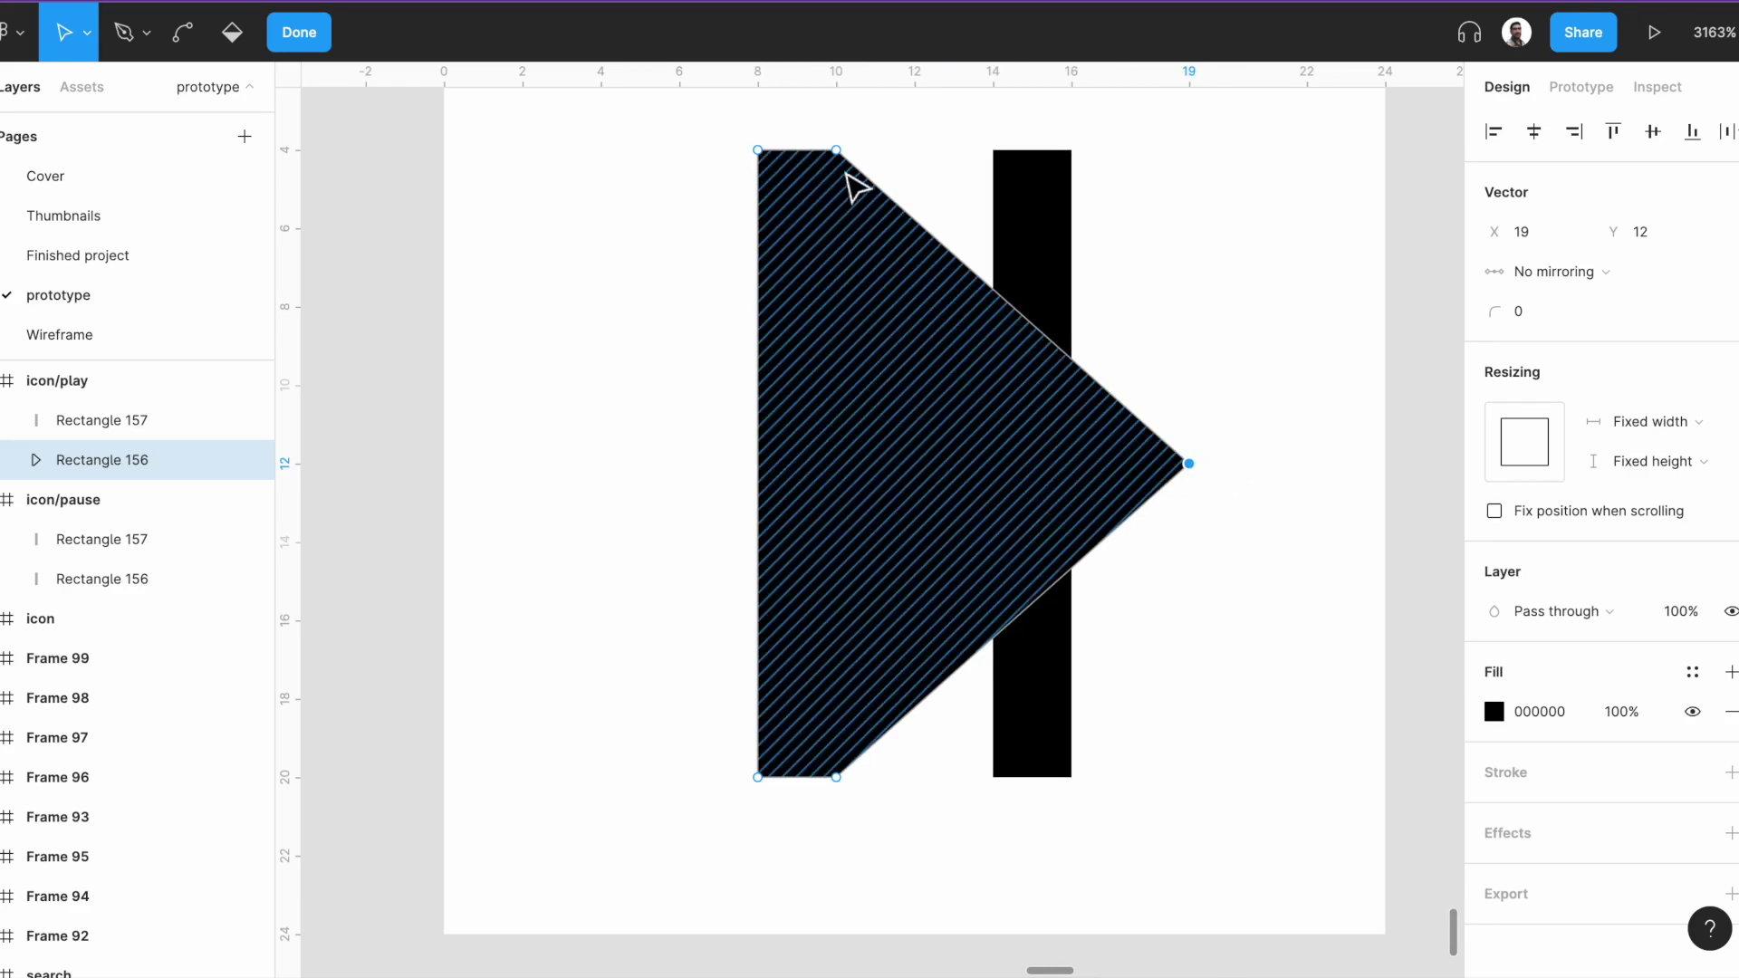
left_click_drag(835, 154, 813, 195)
left_click_drag(837, 779, 820, 741)
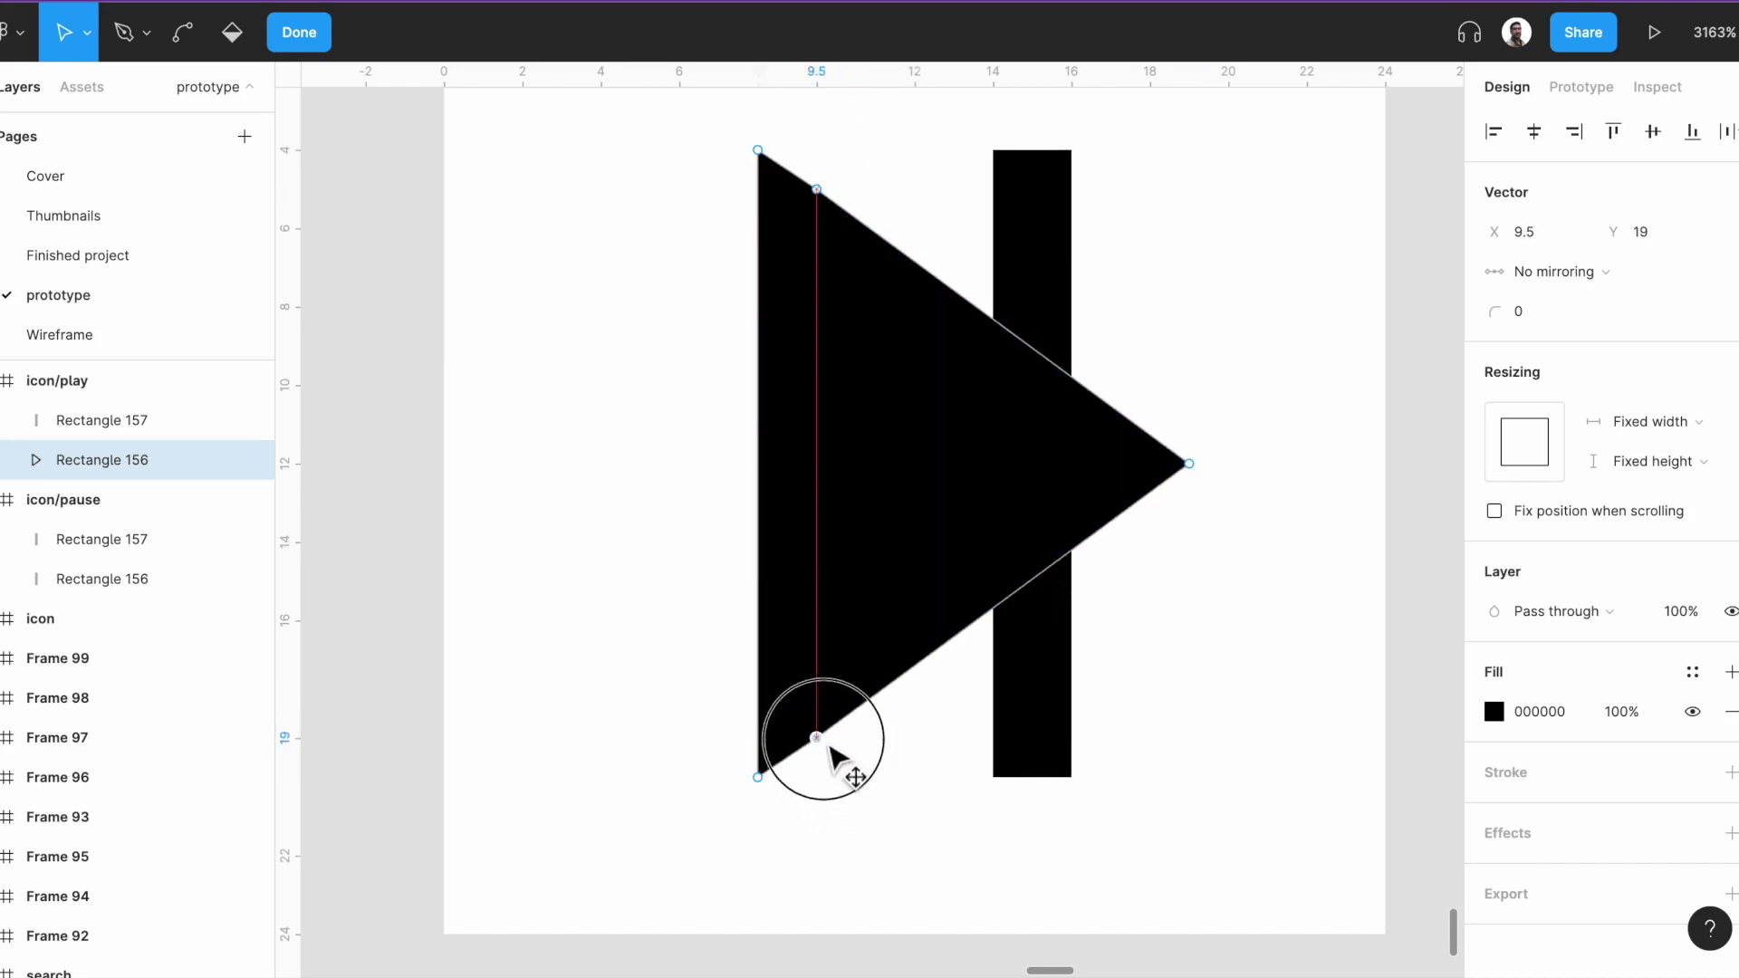
key("Escape")
Rotate the right bar along the triangle's edge and tuck it inside.
left_click(1052, 392)
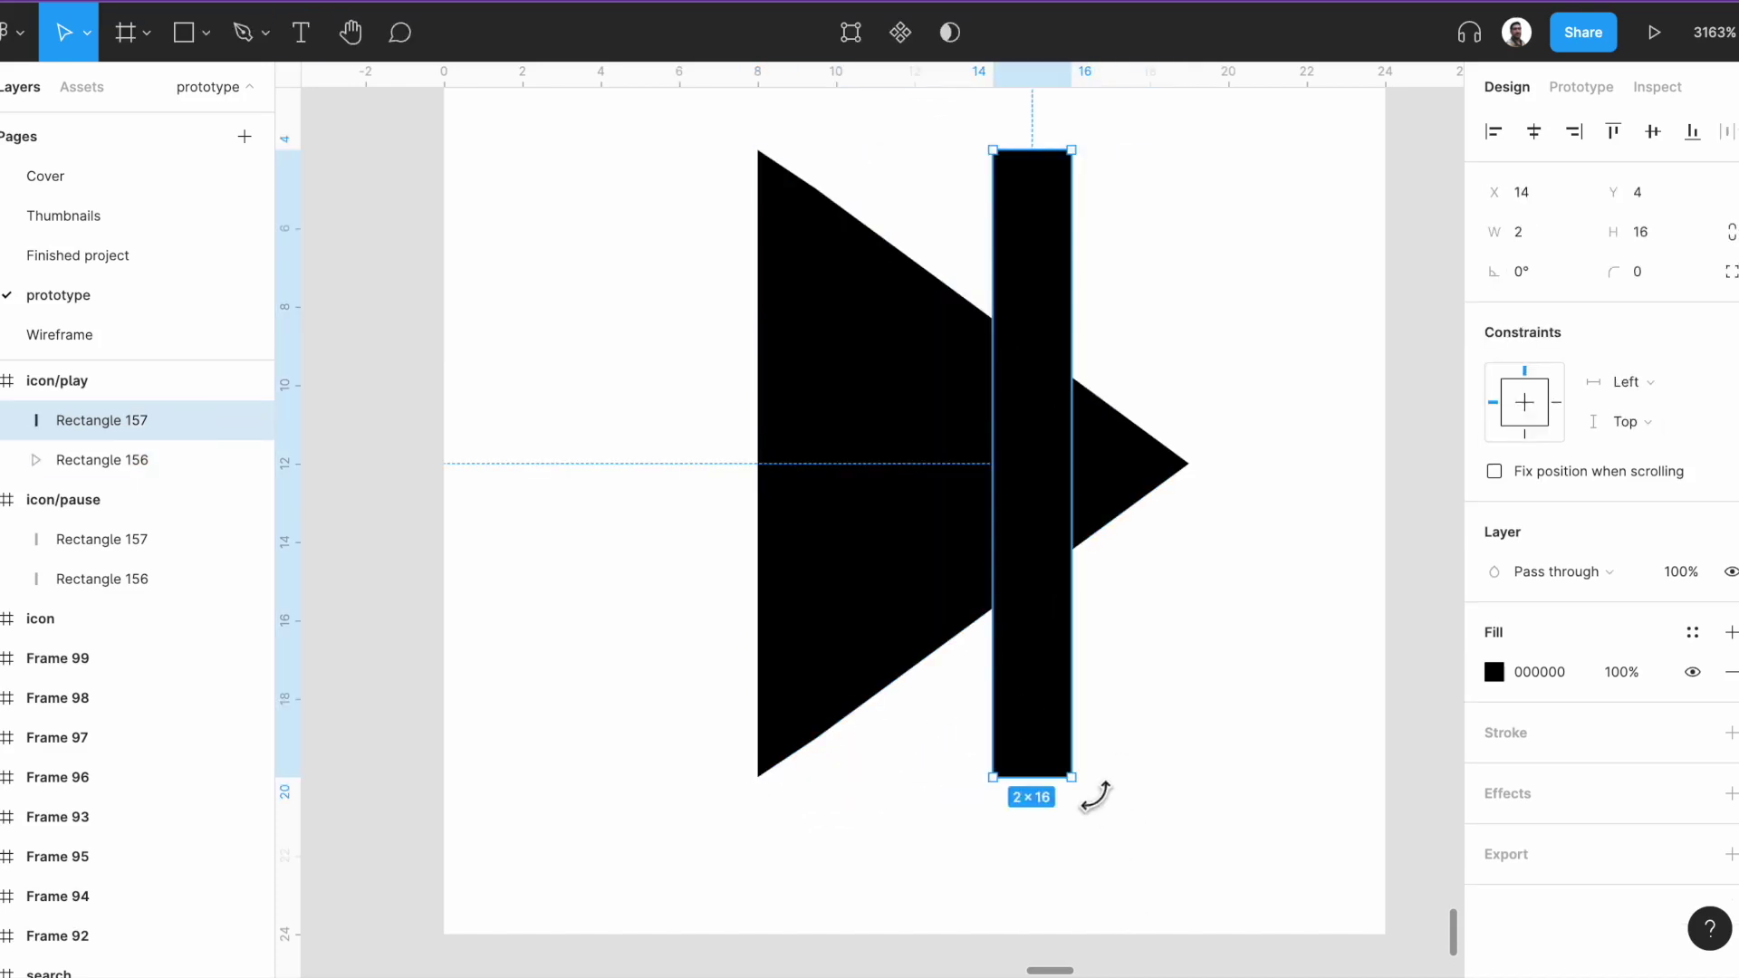
left_click_drag(1091, 788, 807, 719)
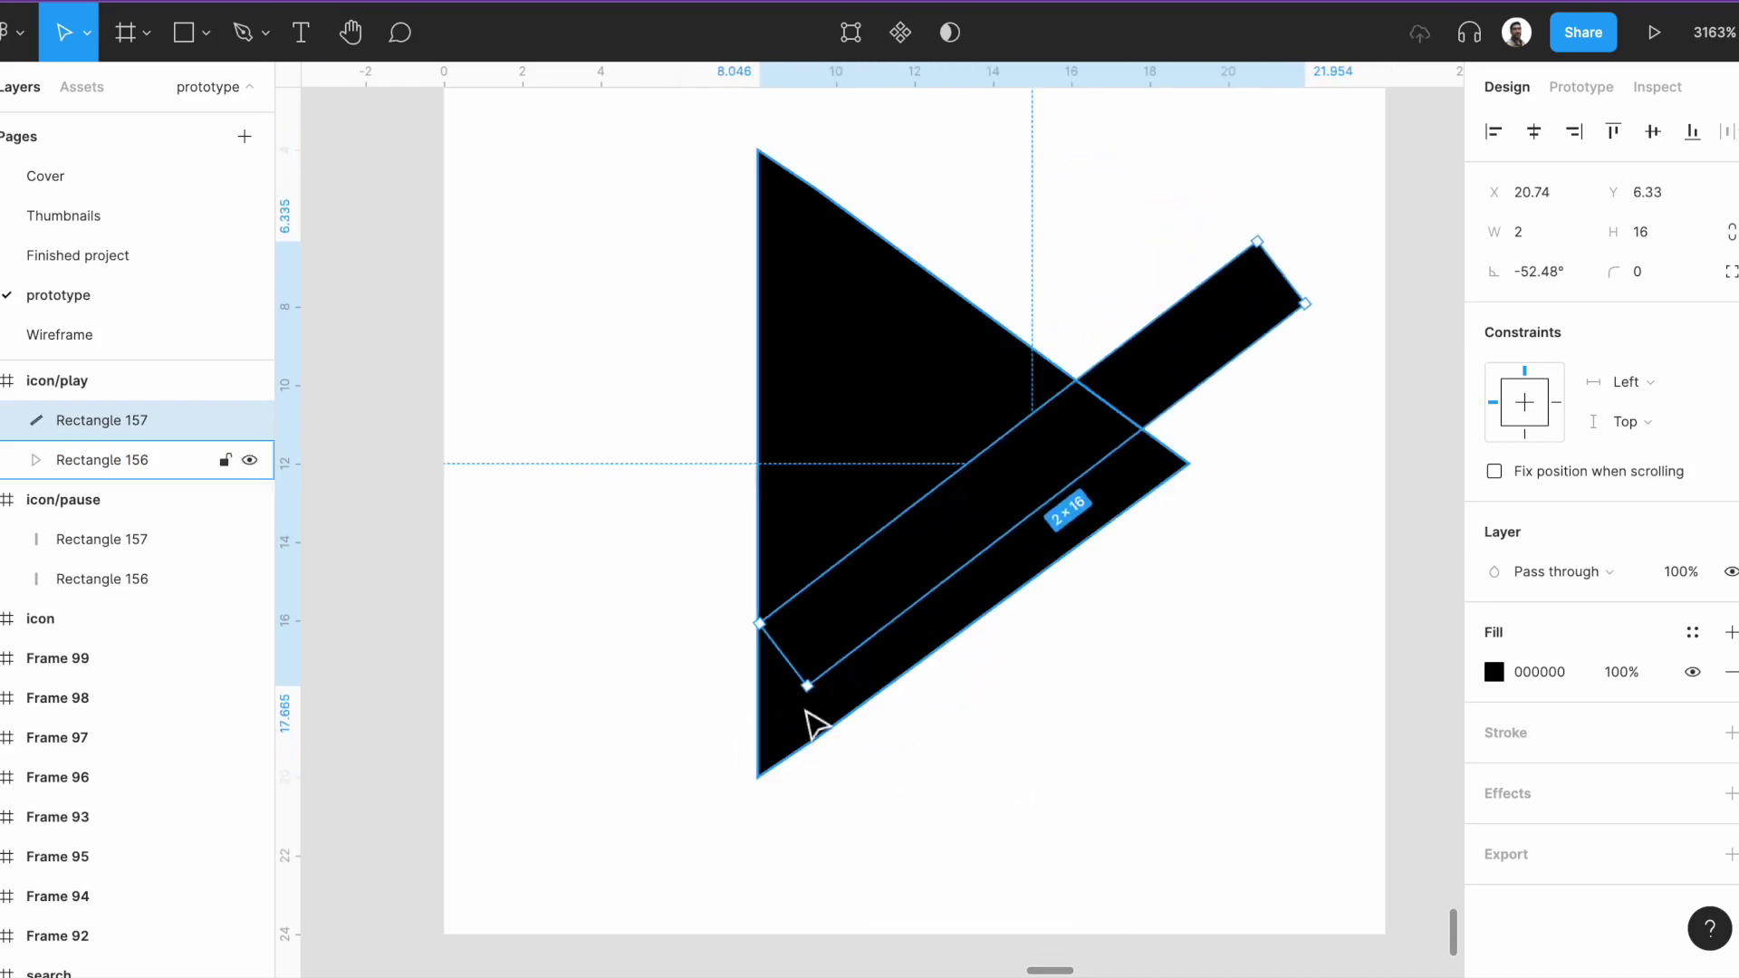
left_click_drag(1270, 271, 1123, 419)
key("Escape")
Link icon/pause to icon/play on click with a Smart animate transition.
key("shift+1")
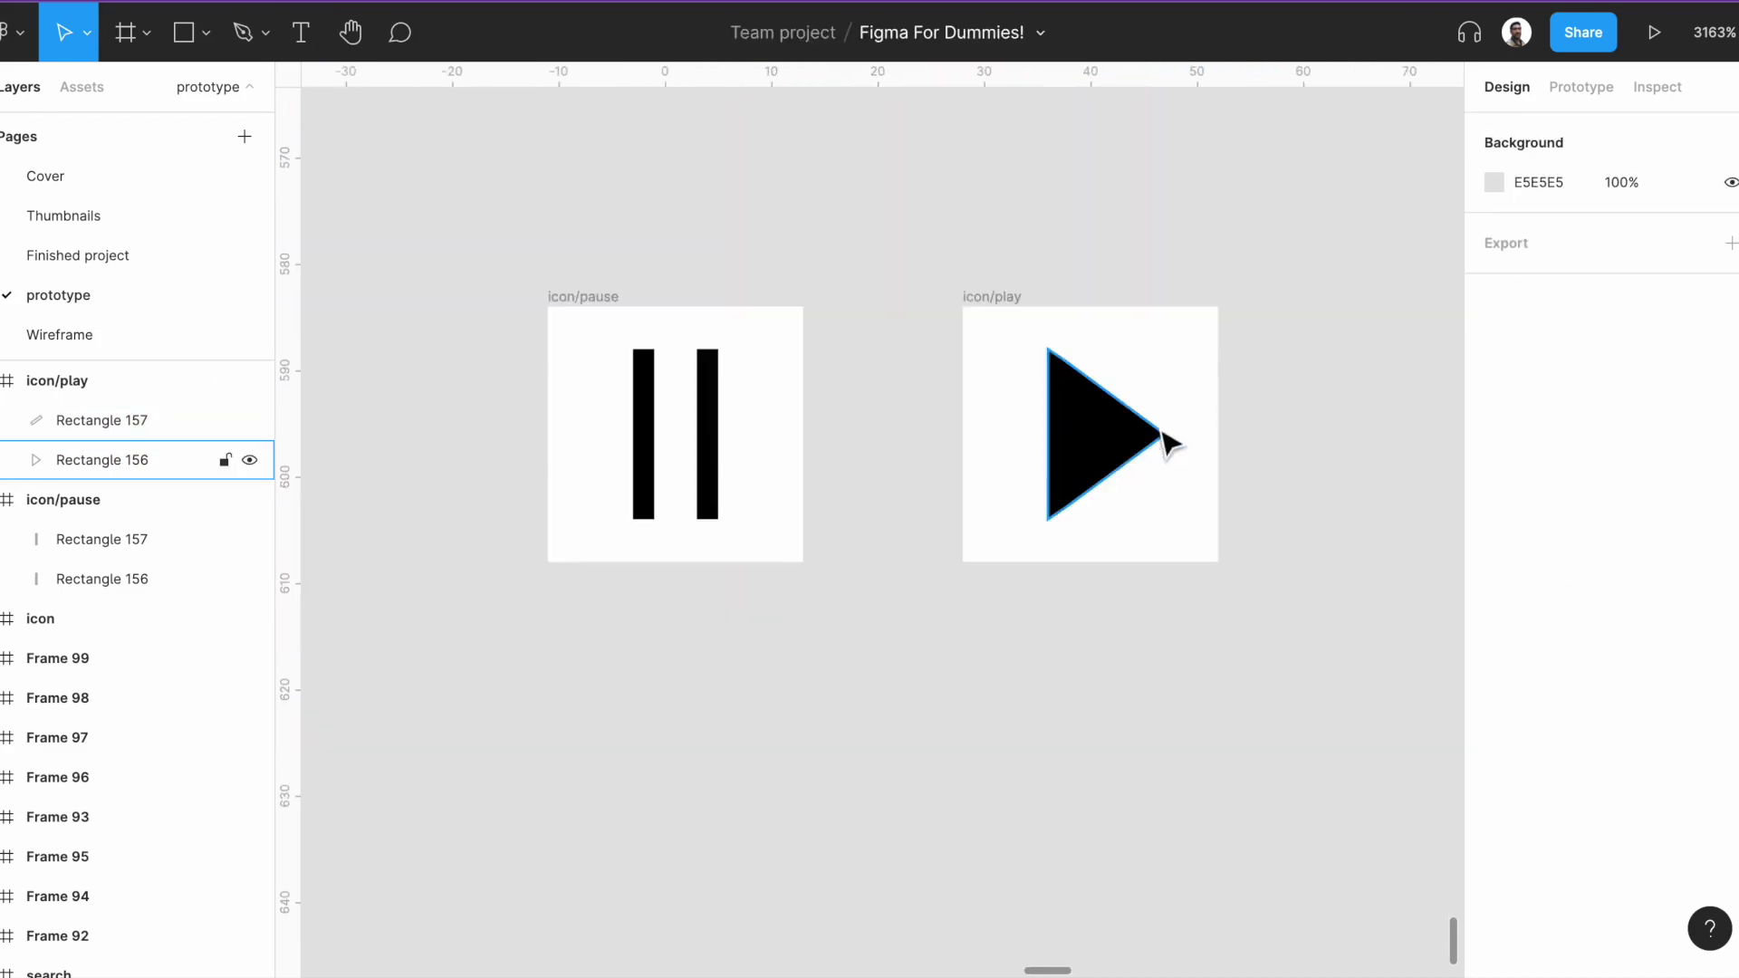
left_click(573, 297)
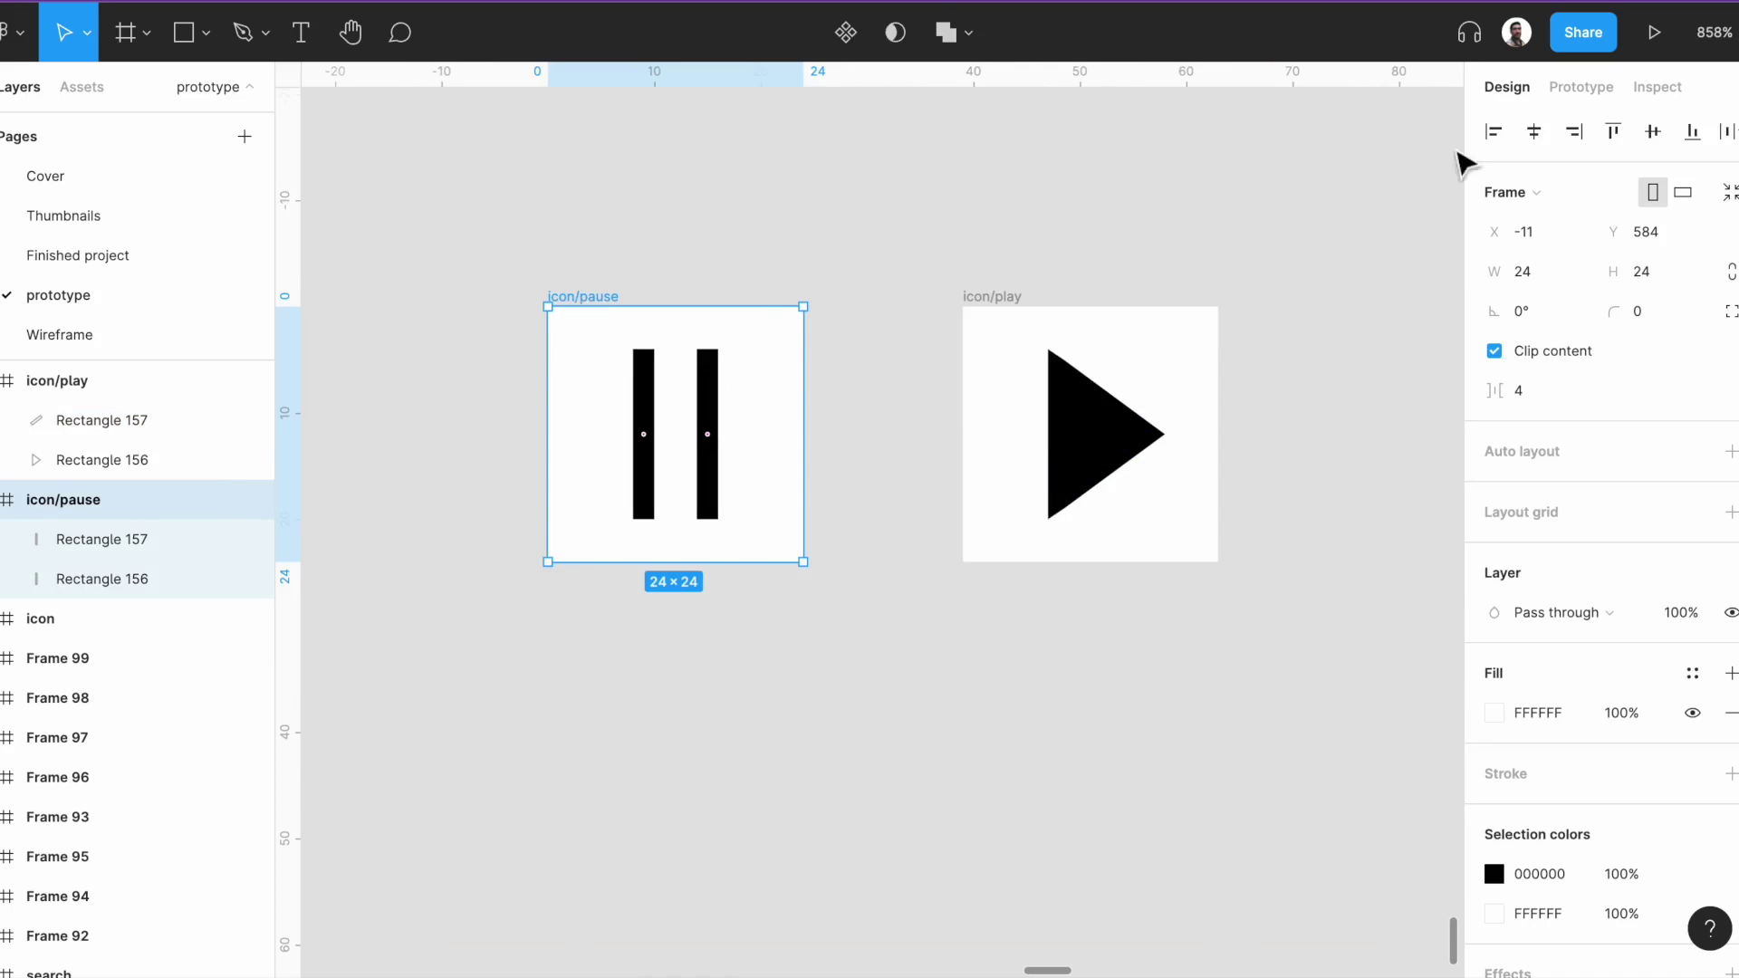
left_click(1577, 91)
left_click_drag(803, 434, 1056, 435)
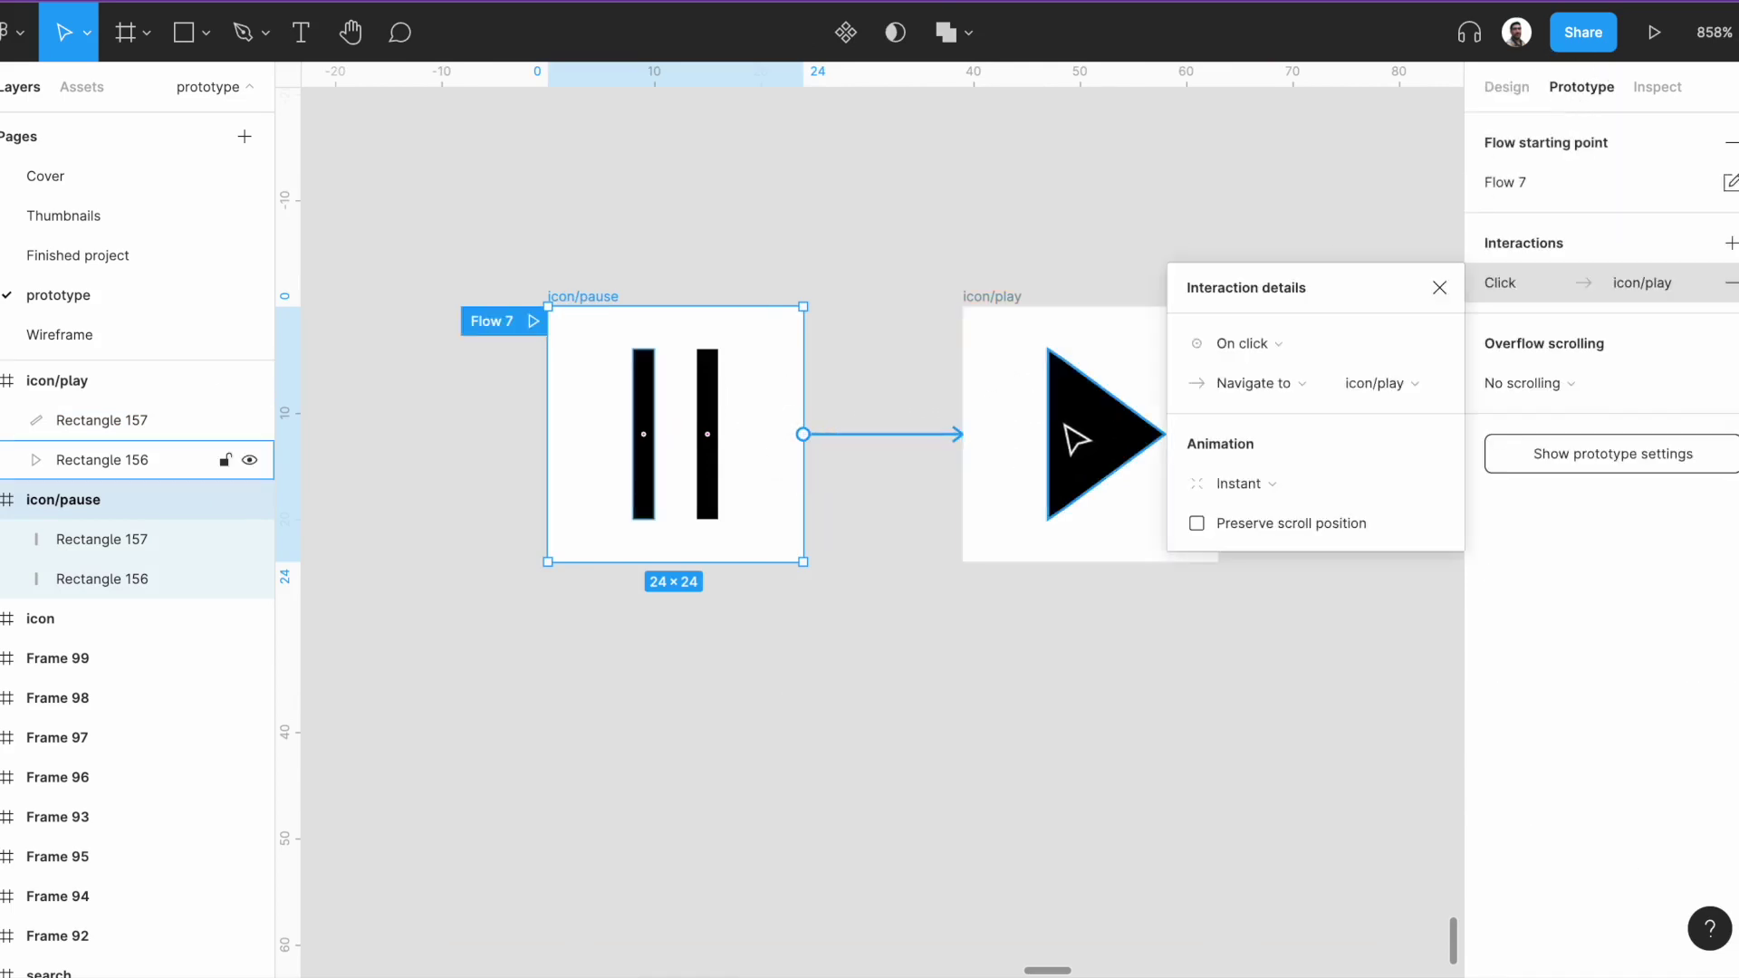
left_click(1341, 487)
left_click(1329, 541)
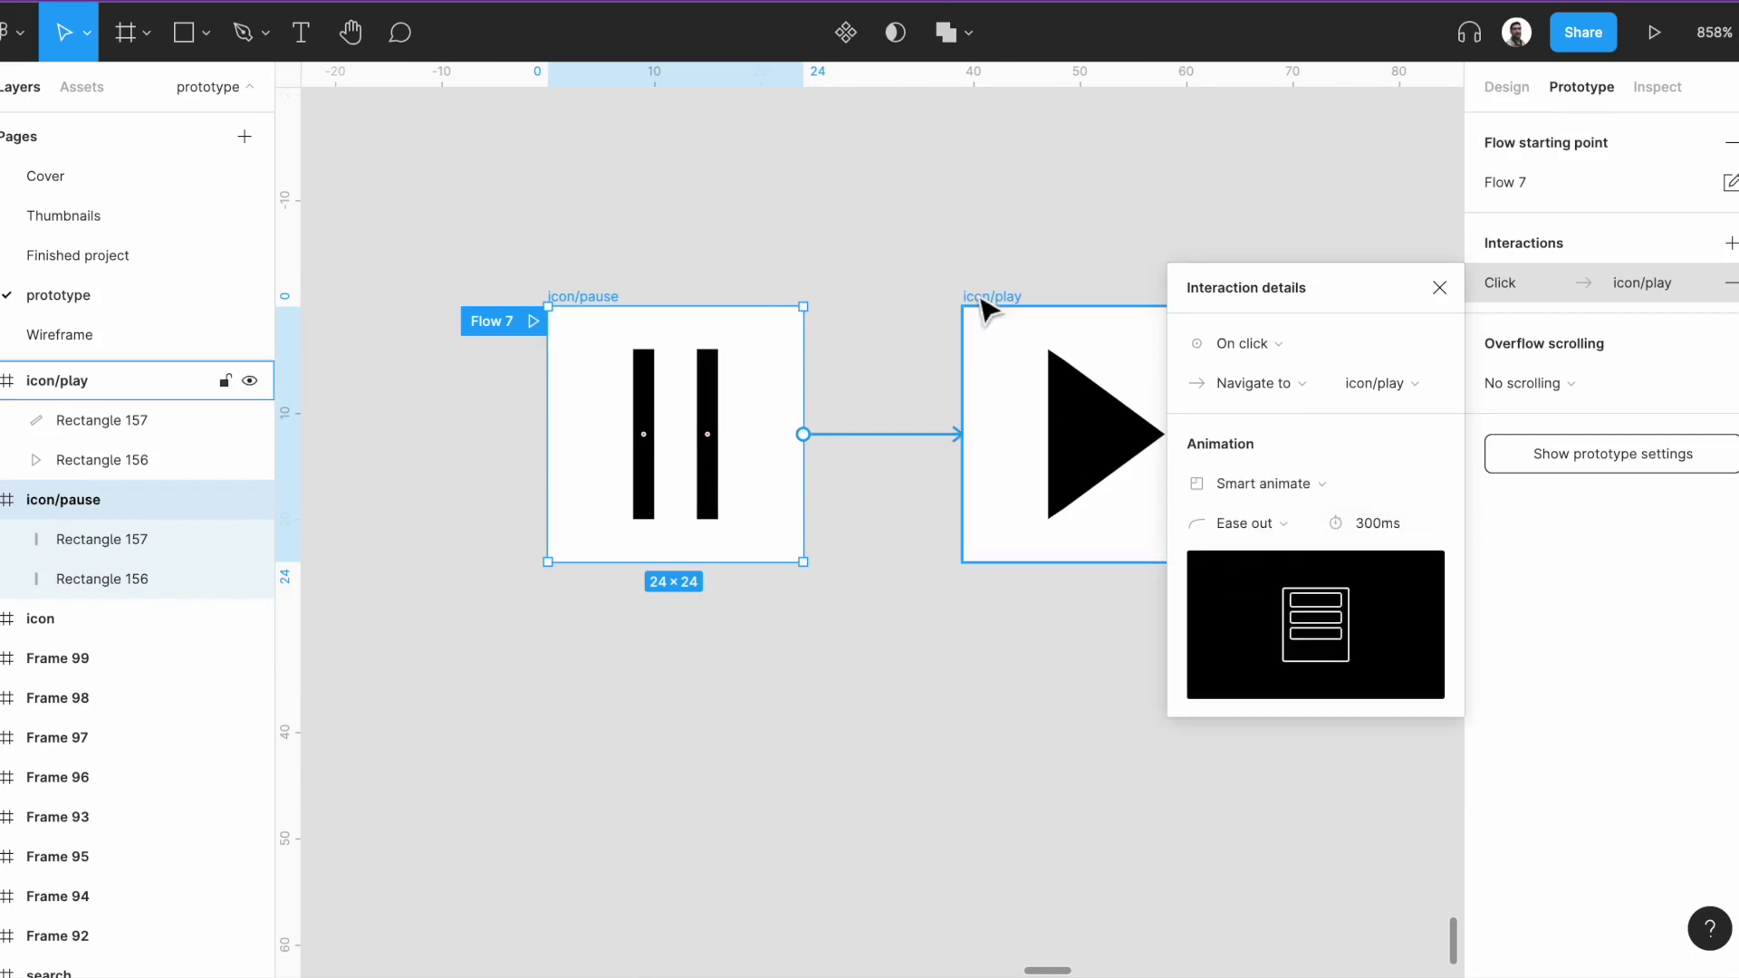
Link icon/play back to icon/pause and launch the prototype preview.
left_click(987, 299)
left_click_drag(1219, 435, 773, 481)
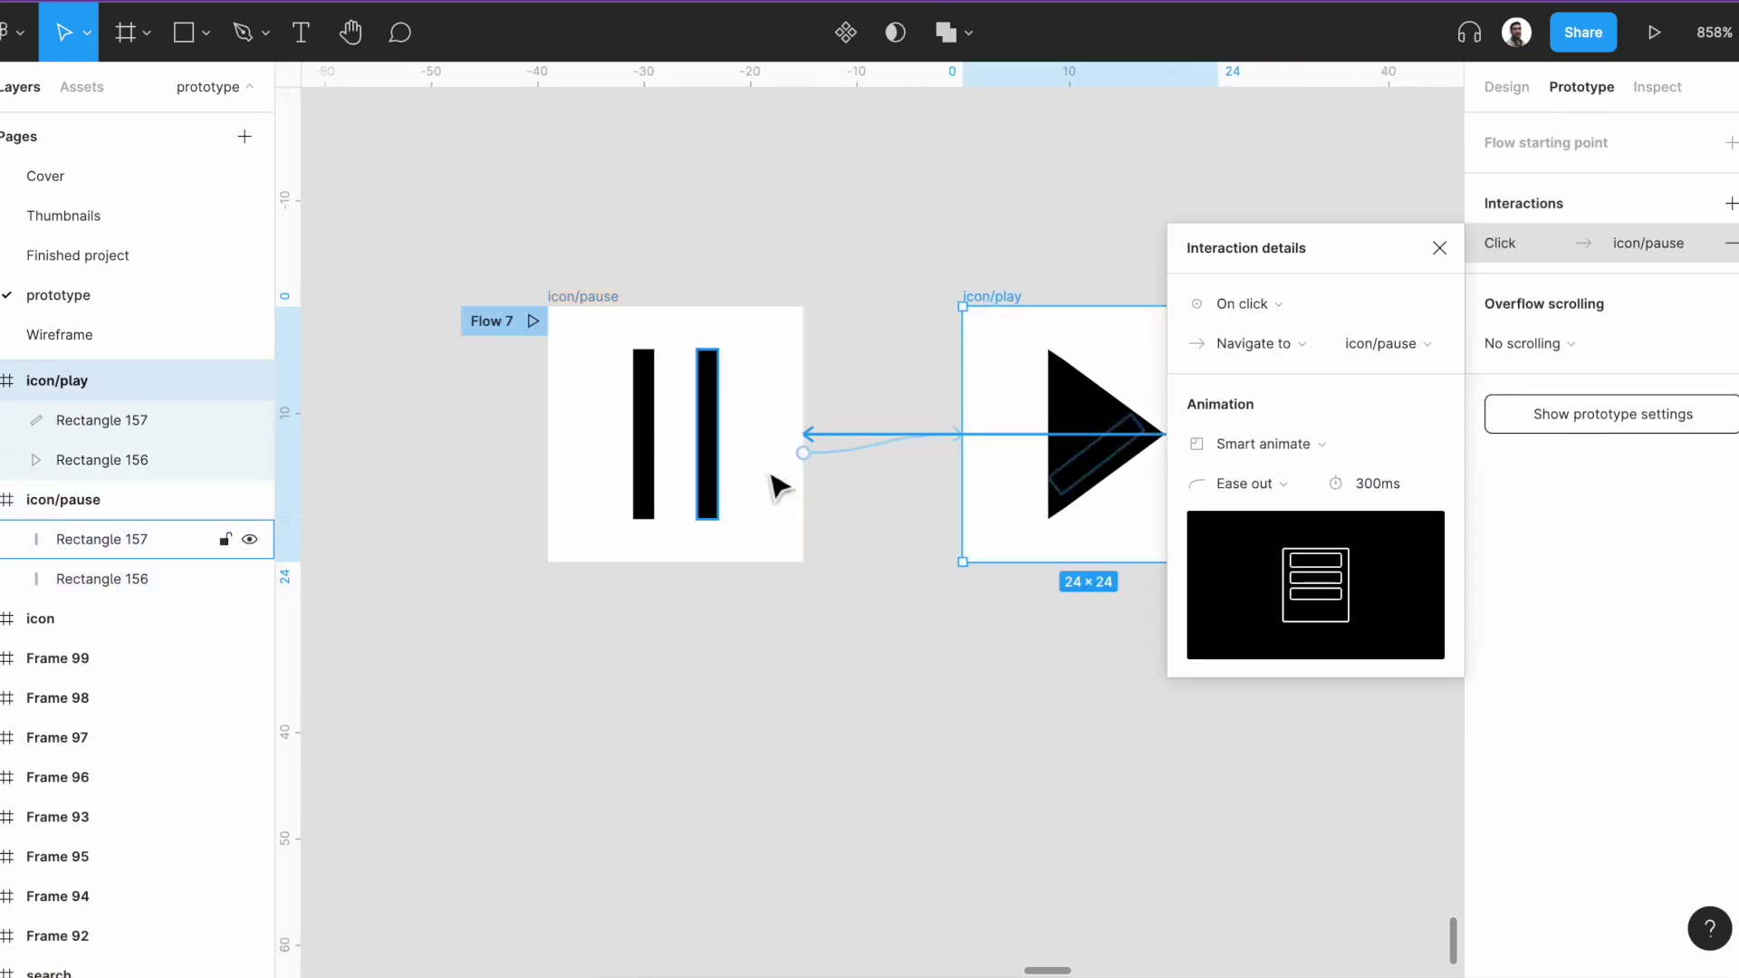
left_click(998, 271)
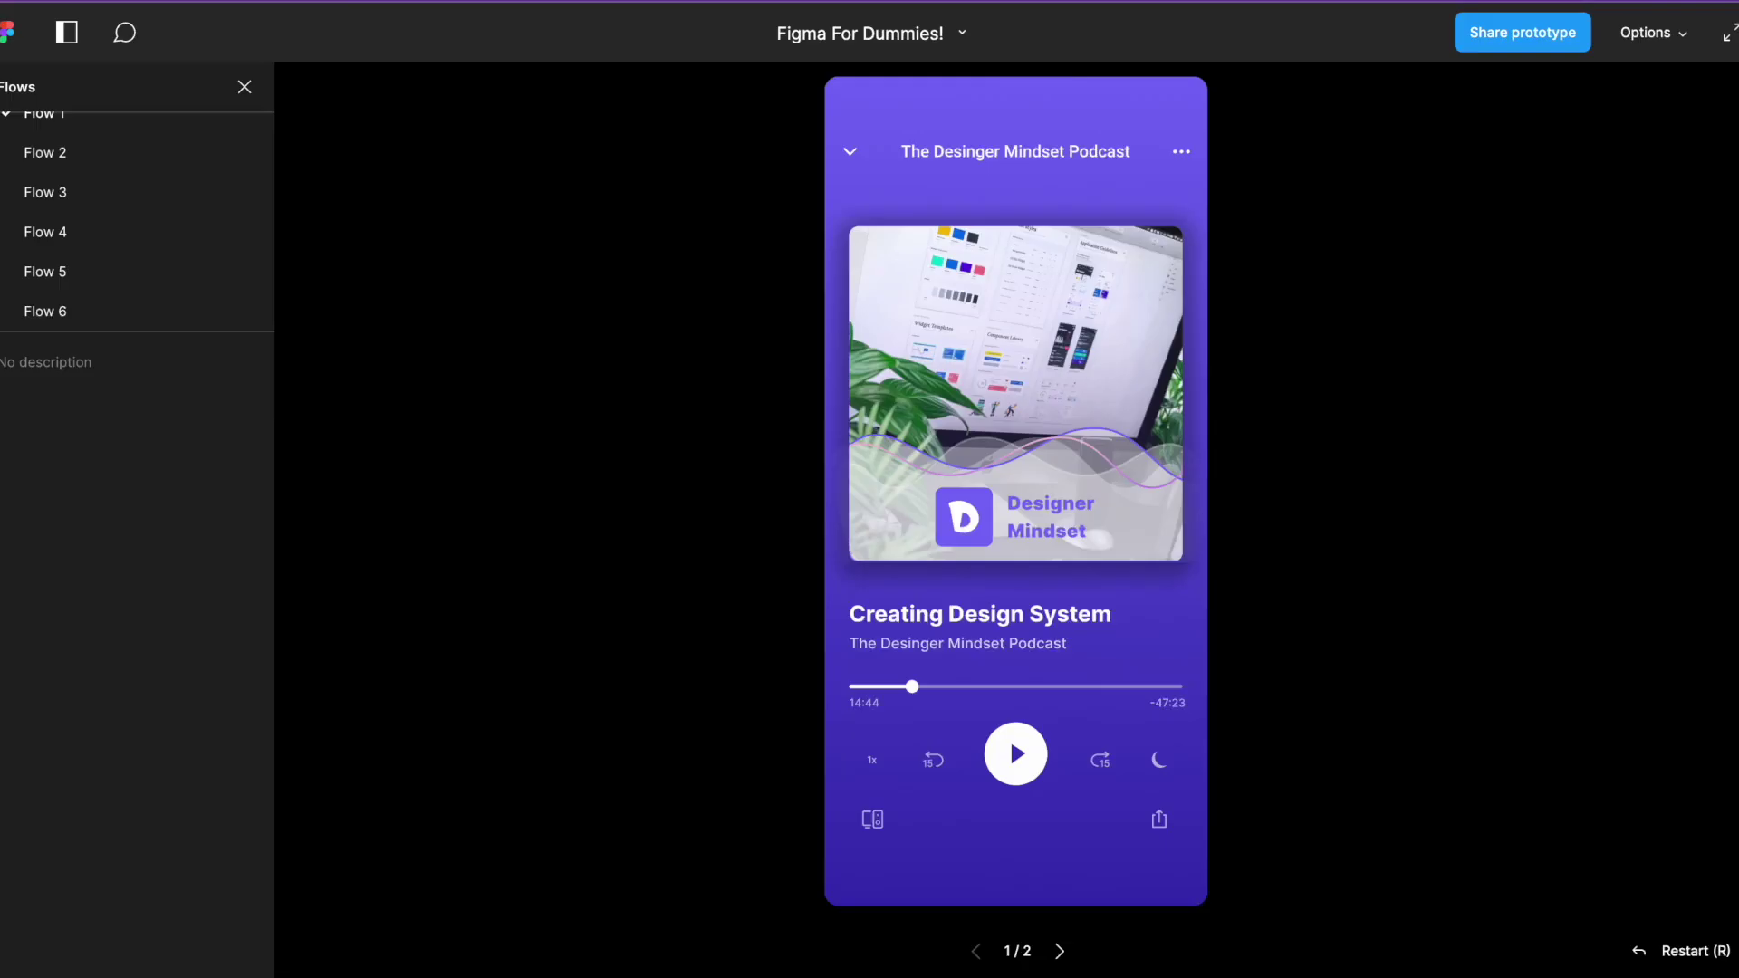
In the Flow 7 preview, toggle the icon five times between pause and play.
scroll(172, 308, "down", 1)
left_click(172, 311)
left_click(1045, 512)
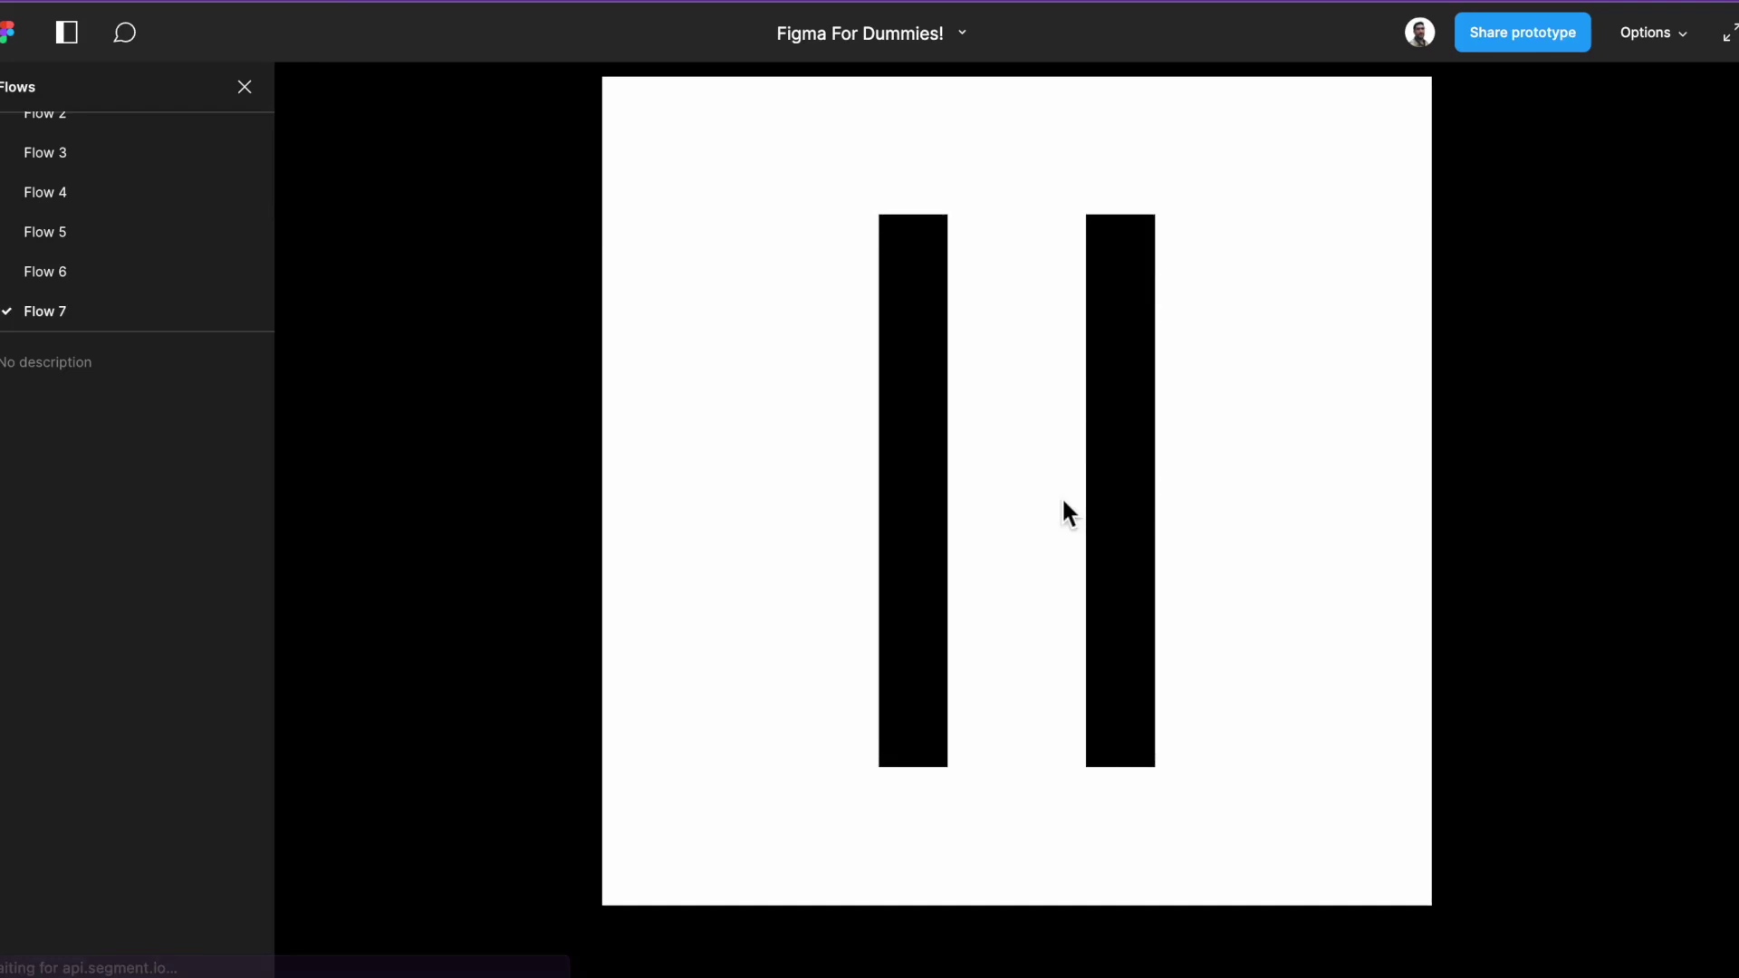
left_click(1062, 497)
left_click(1065, 498)
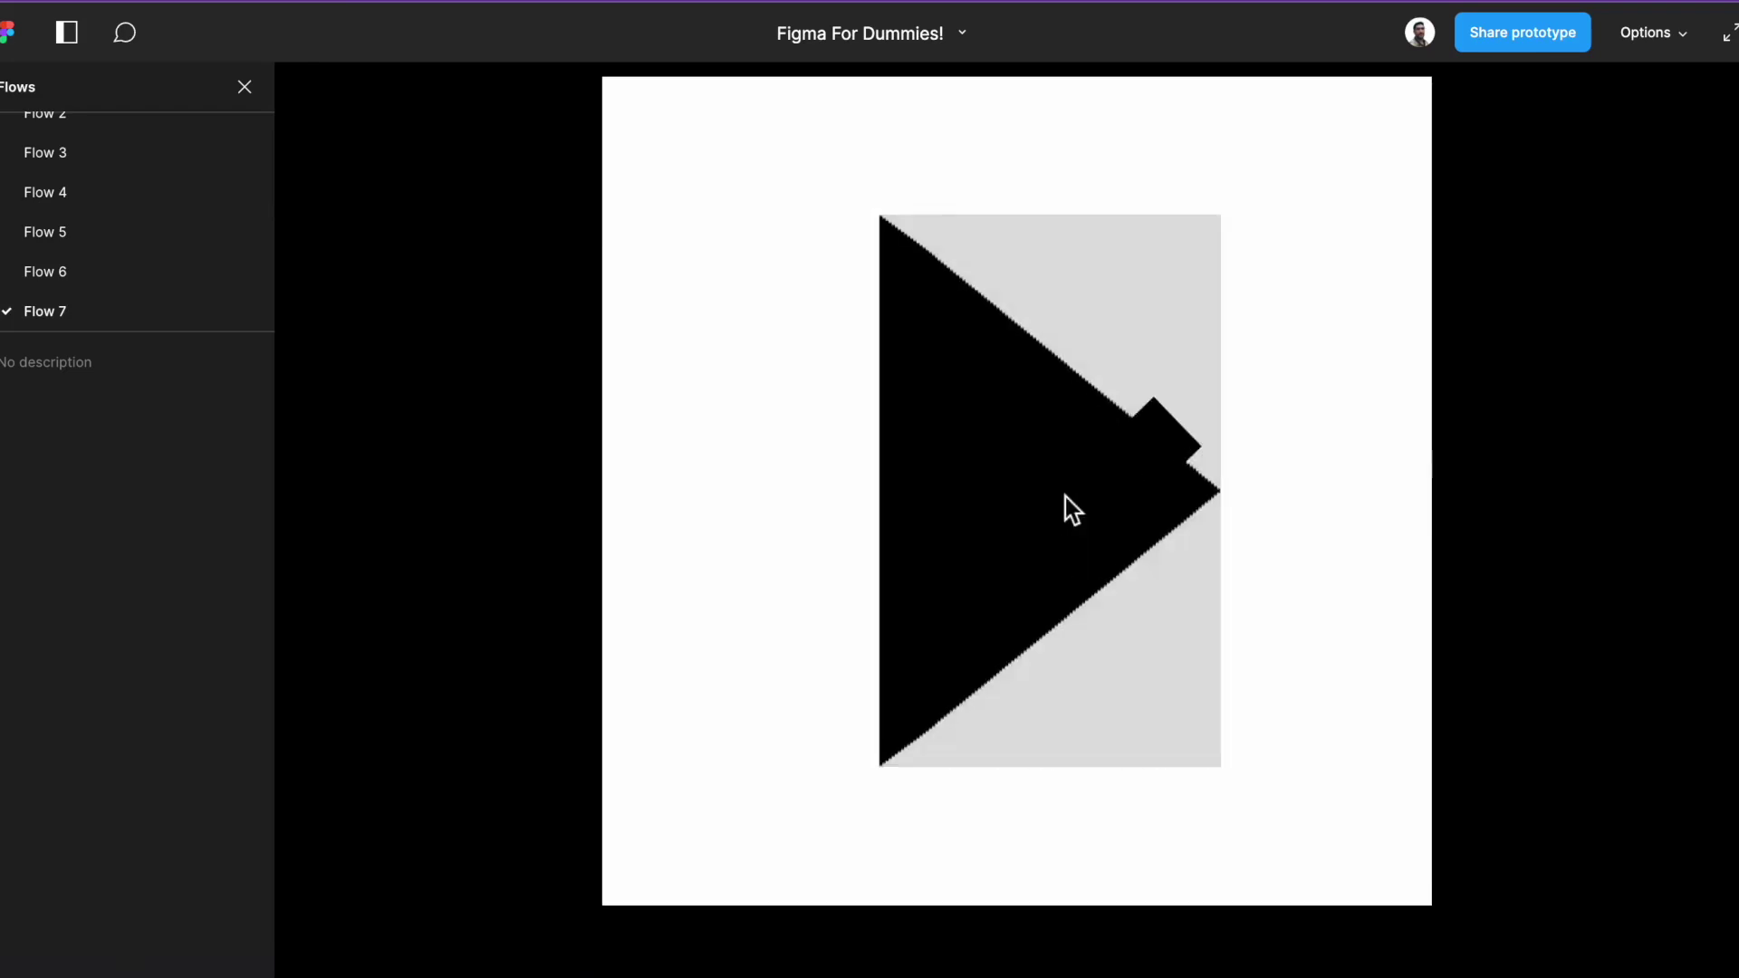
left_click(1065, 498)
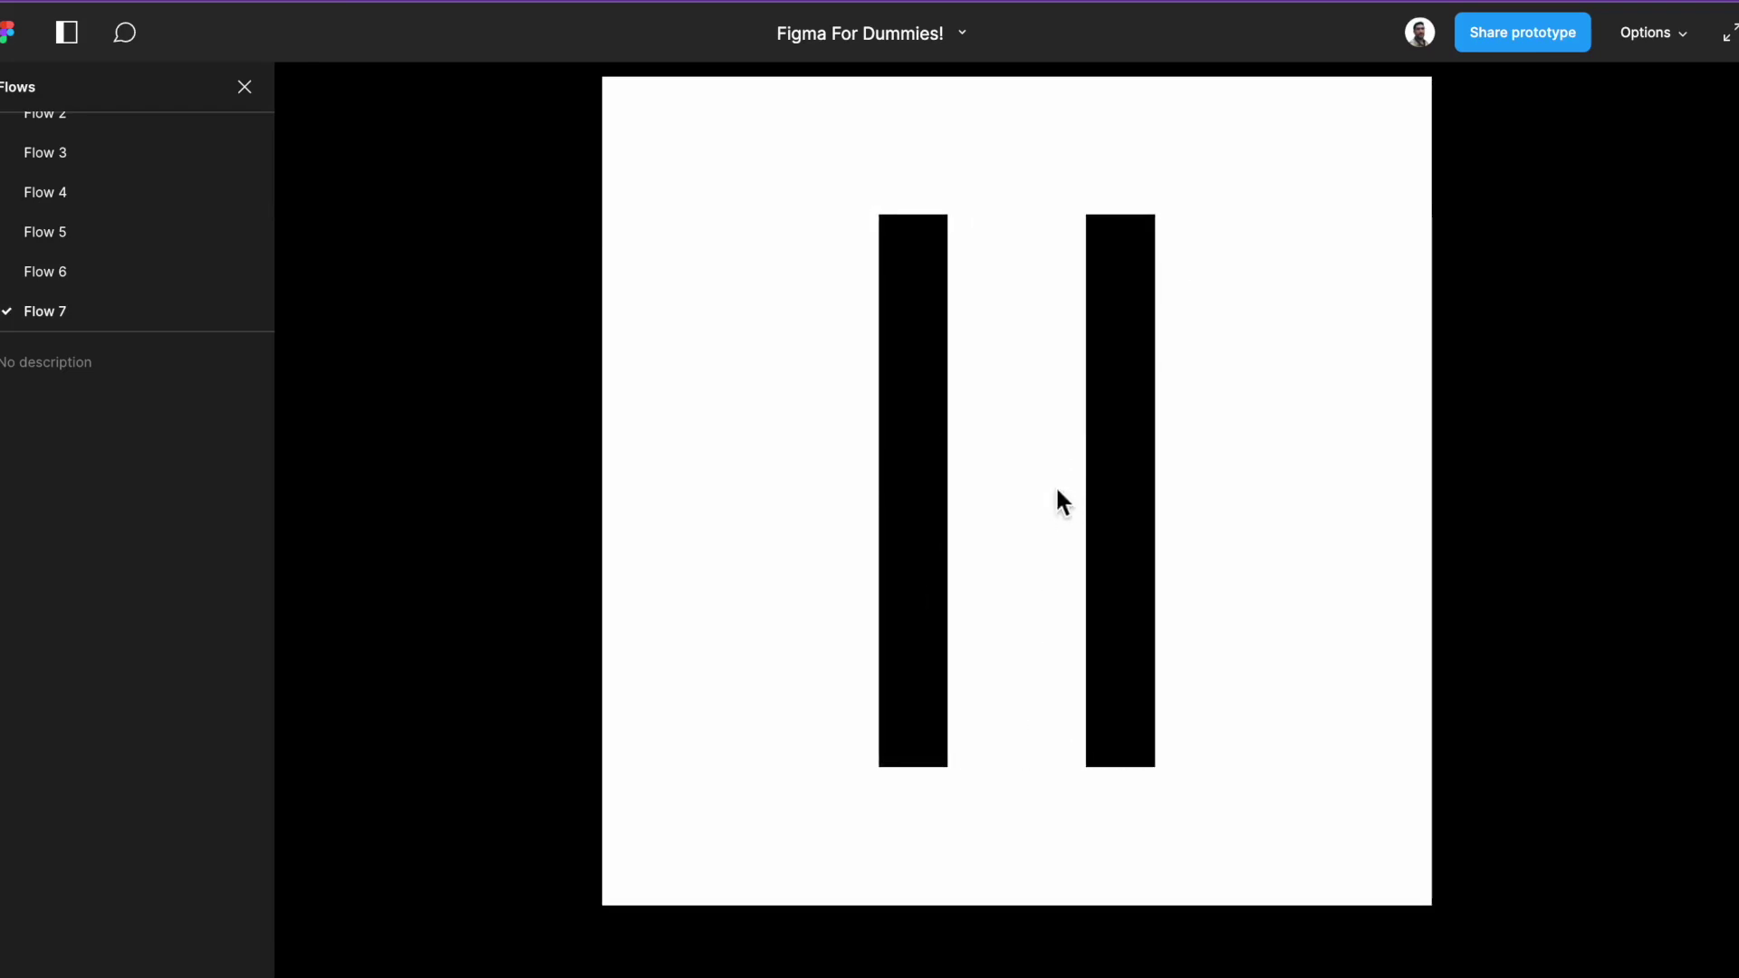
left_click(1056, 489)
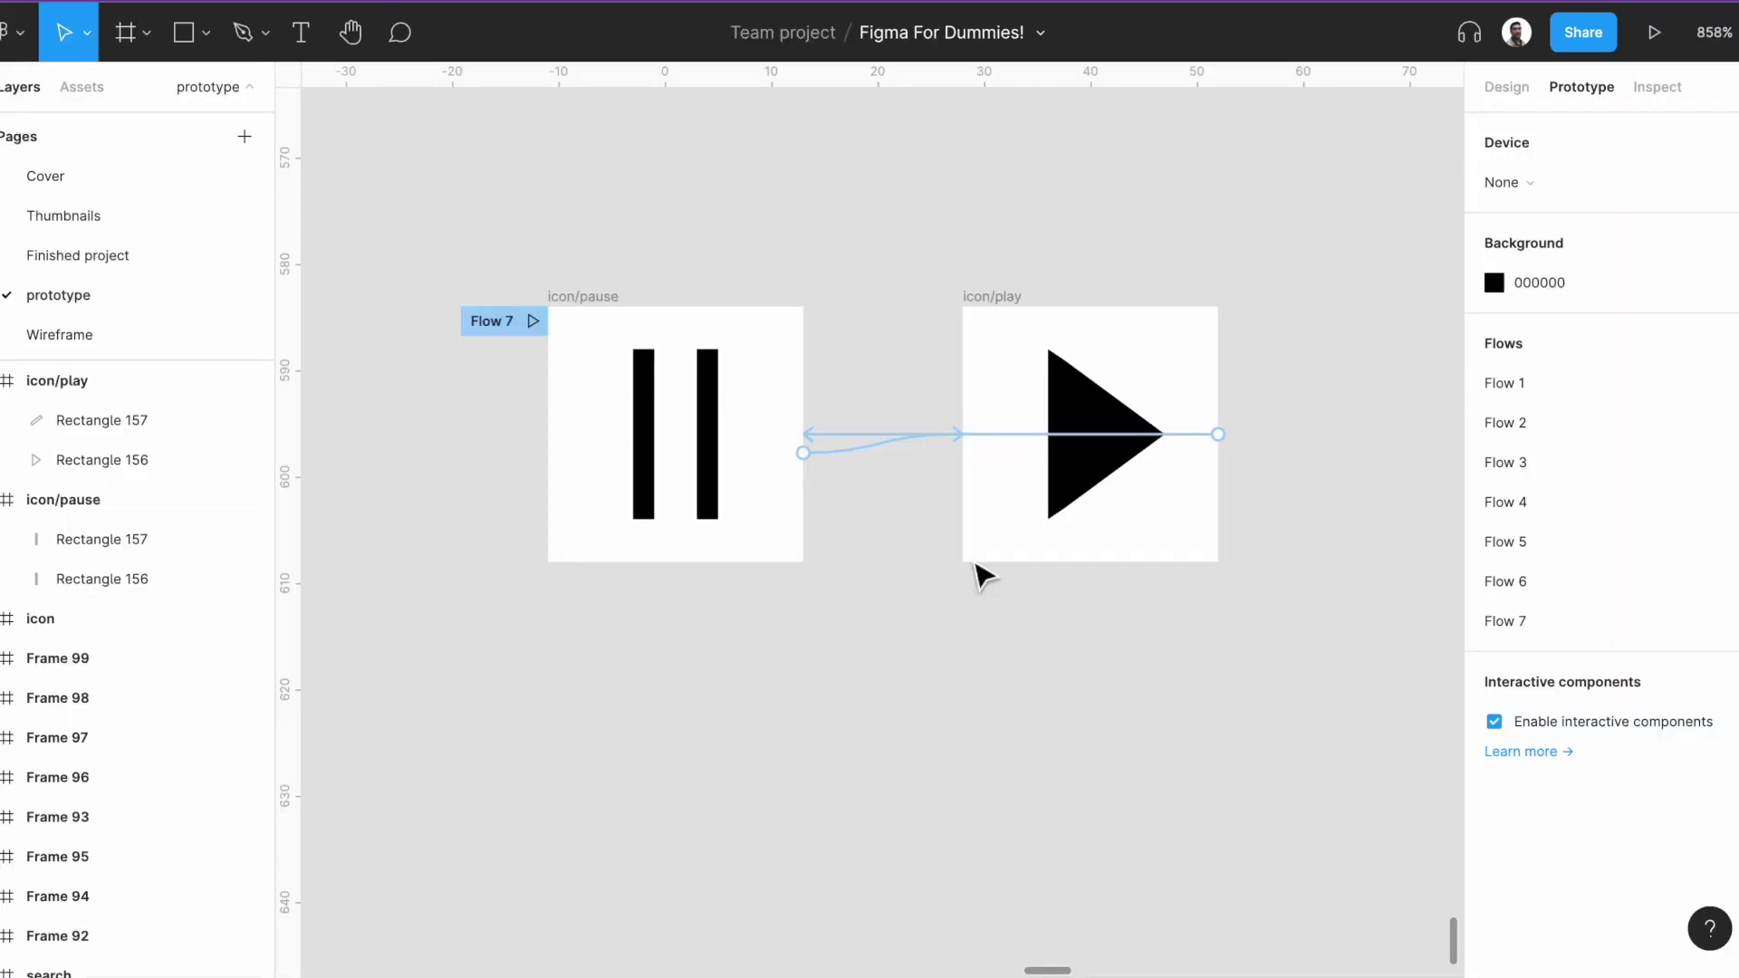
Copy the Some Days mini-player below the icons and delete the copy's prototype link.
scroll(983, 575, "down", 3)
left_click_drag(1076, 699, 1064, 569)
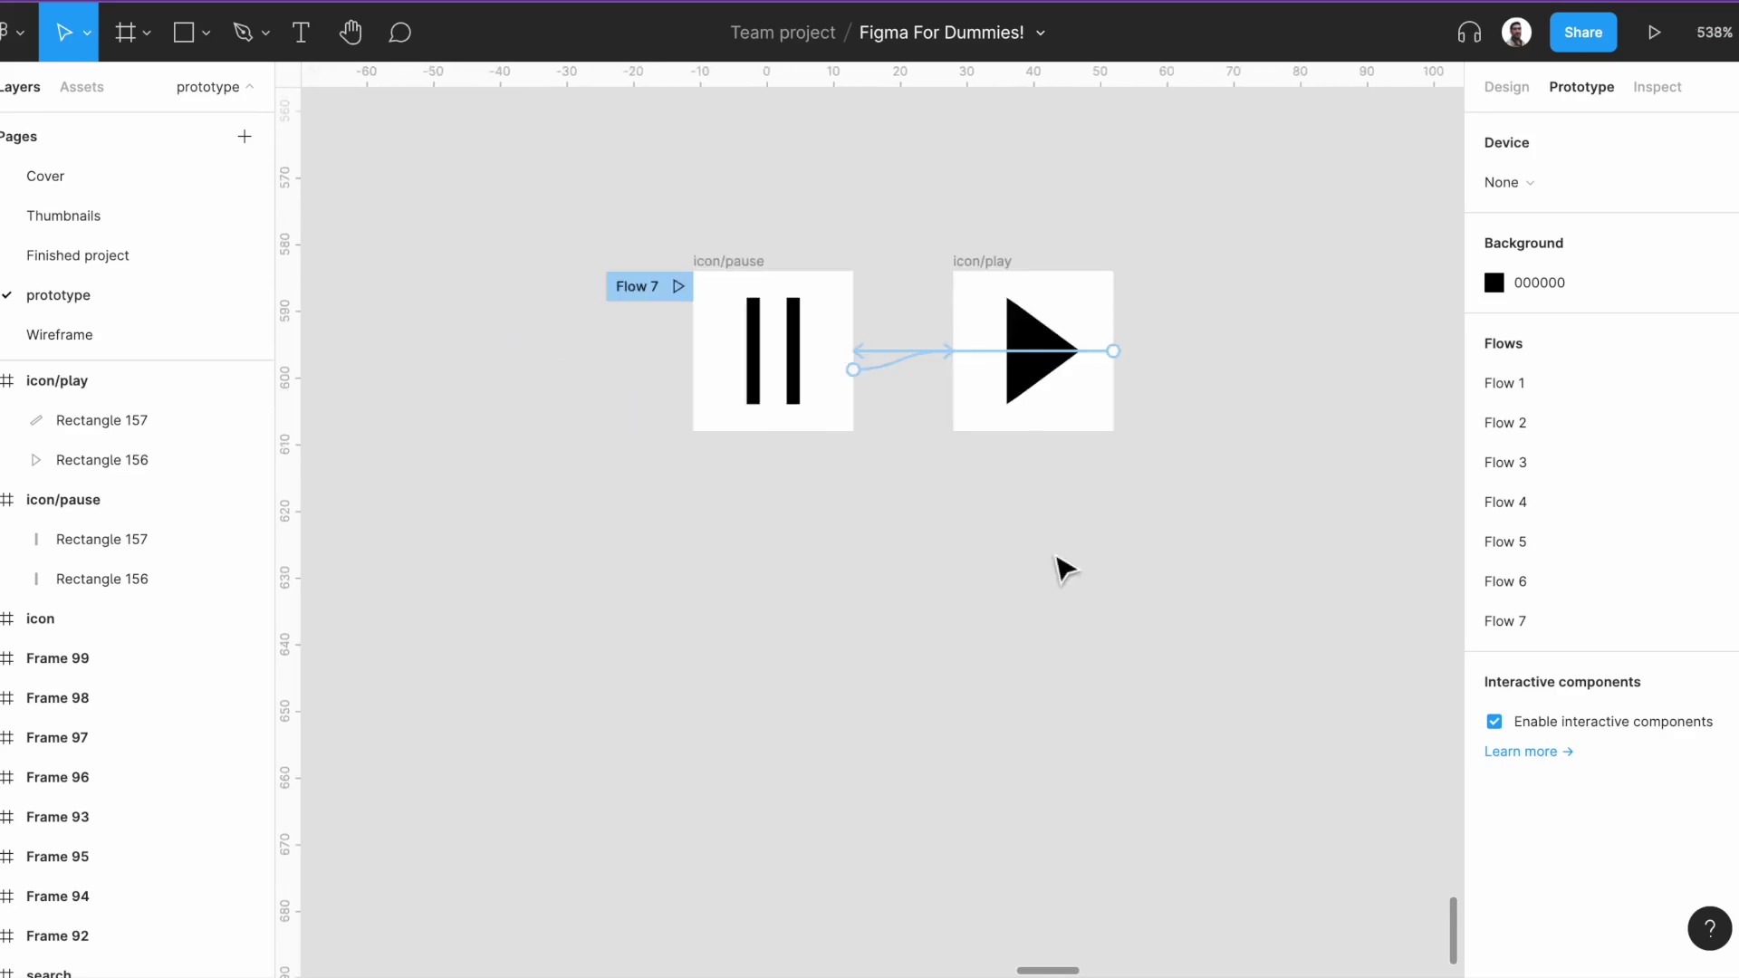
scroll(1060, 570, "down", 5)
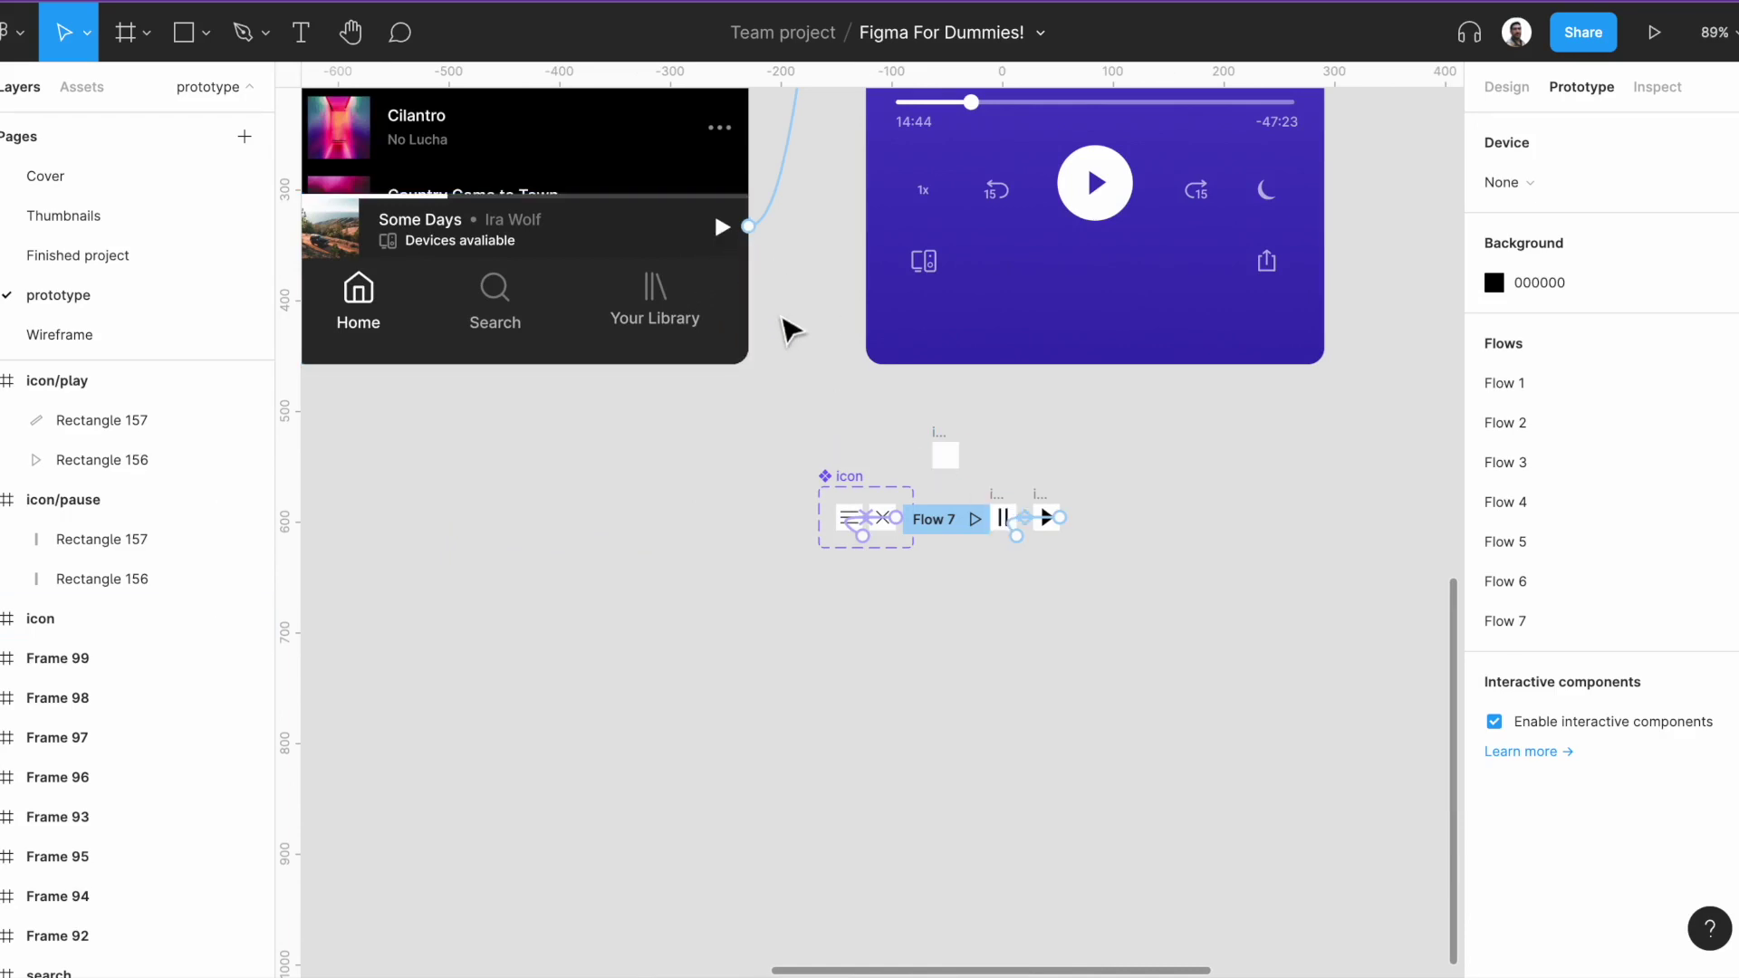
left_click(666, 245)
left_click_drag(666, 245, 1098, 645)
left_click(1105, 475)
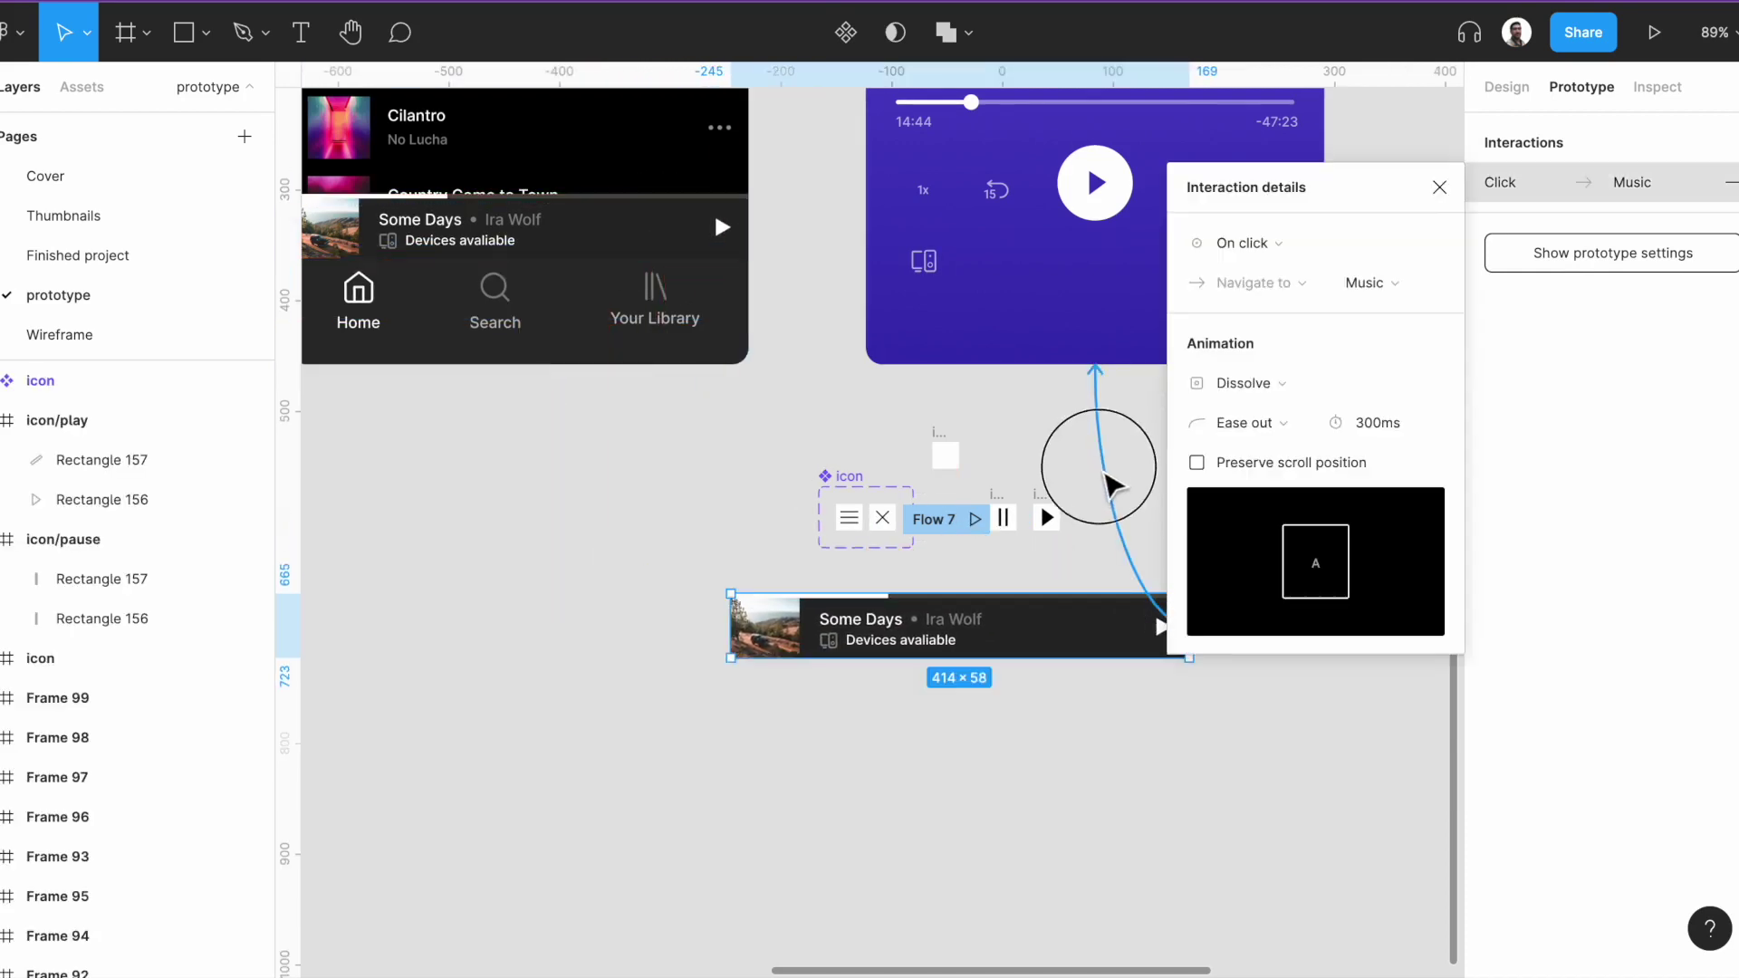
key("Delete")
Combine both icons as variants, name the property 'state', and remove their white fill.
scroll(1139, 679, "up", 2)
left_click(867, 34)
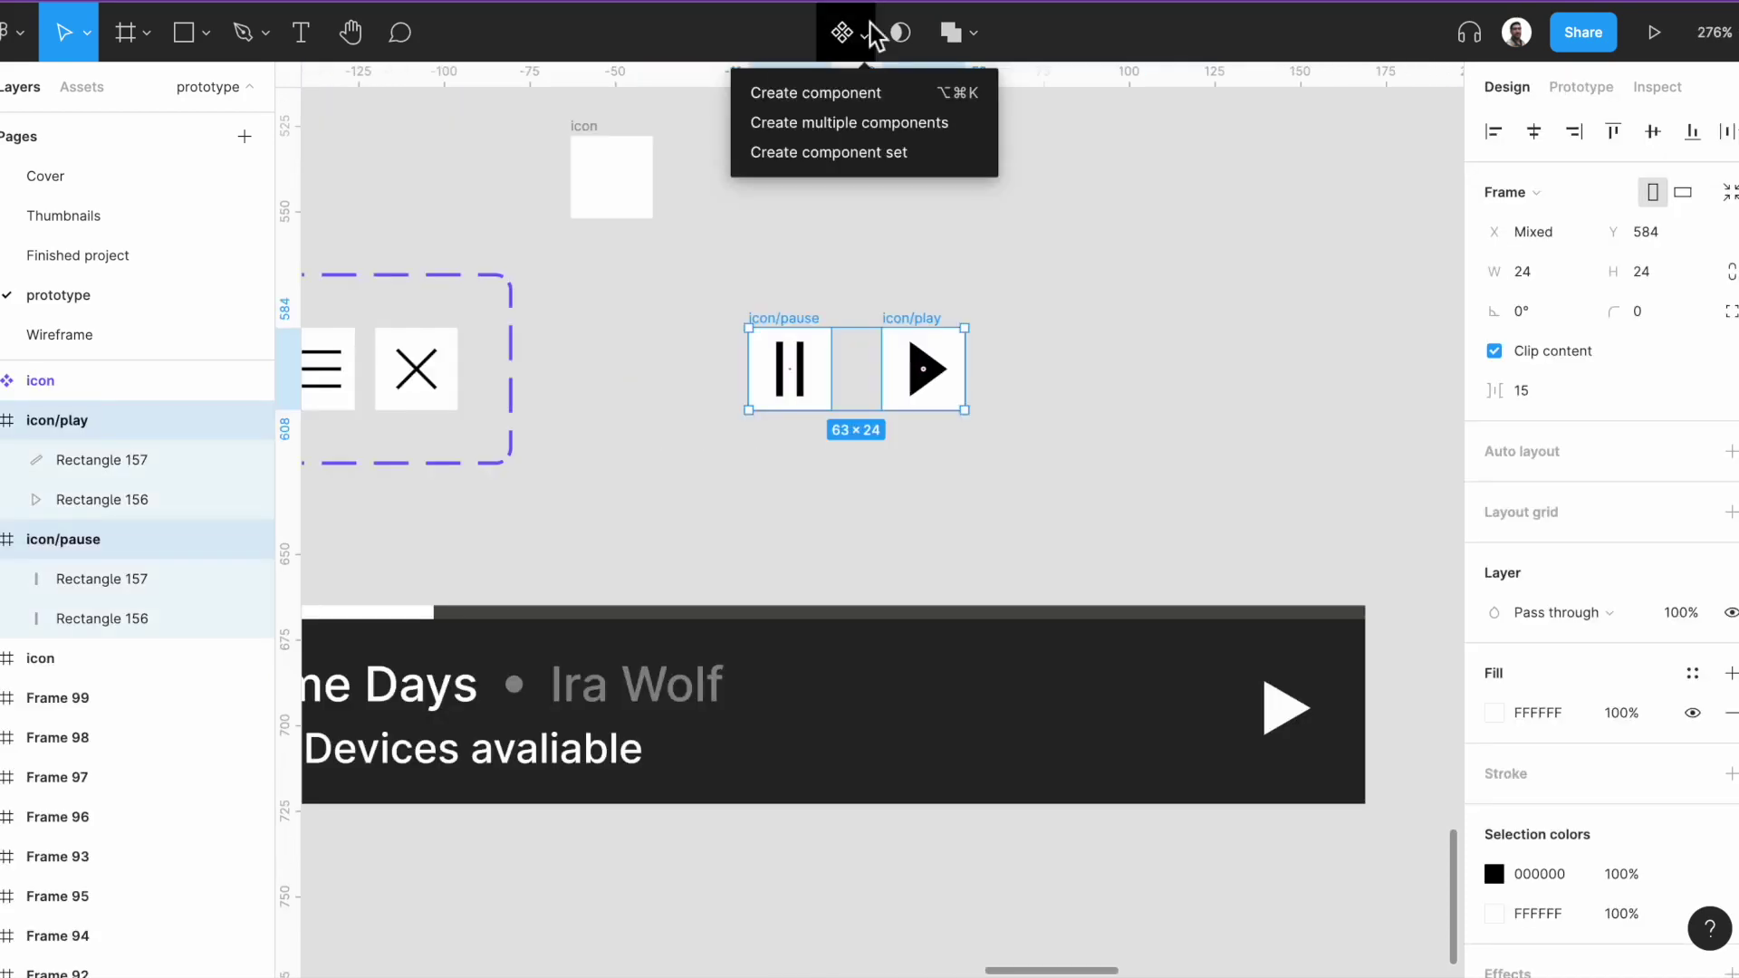
left_click(894, 153)
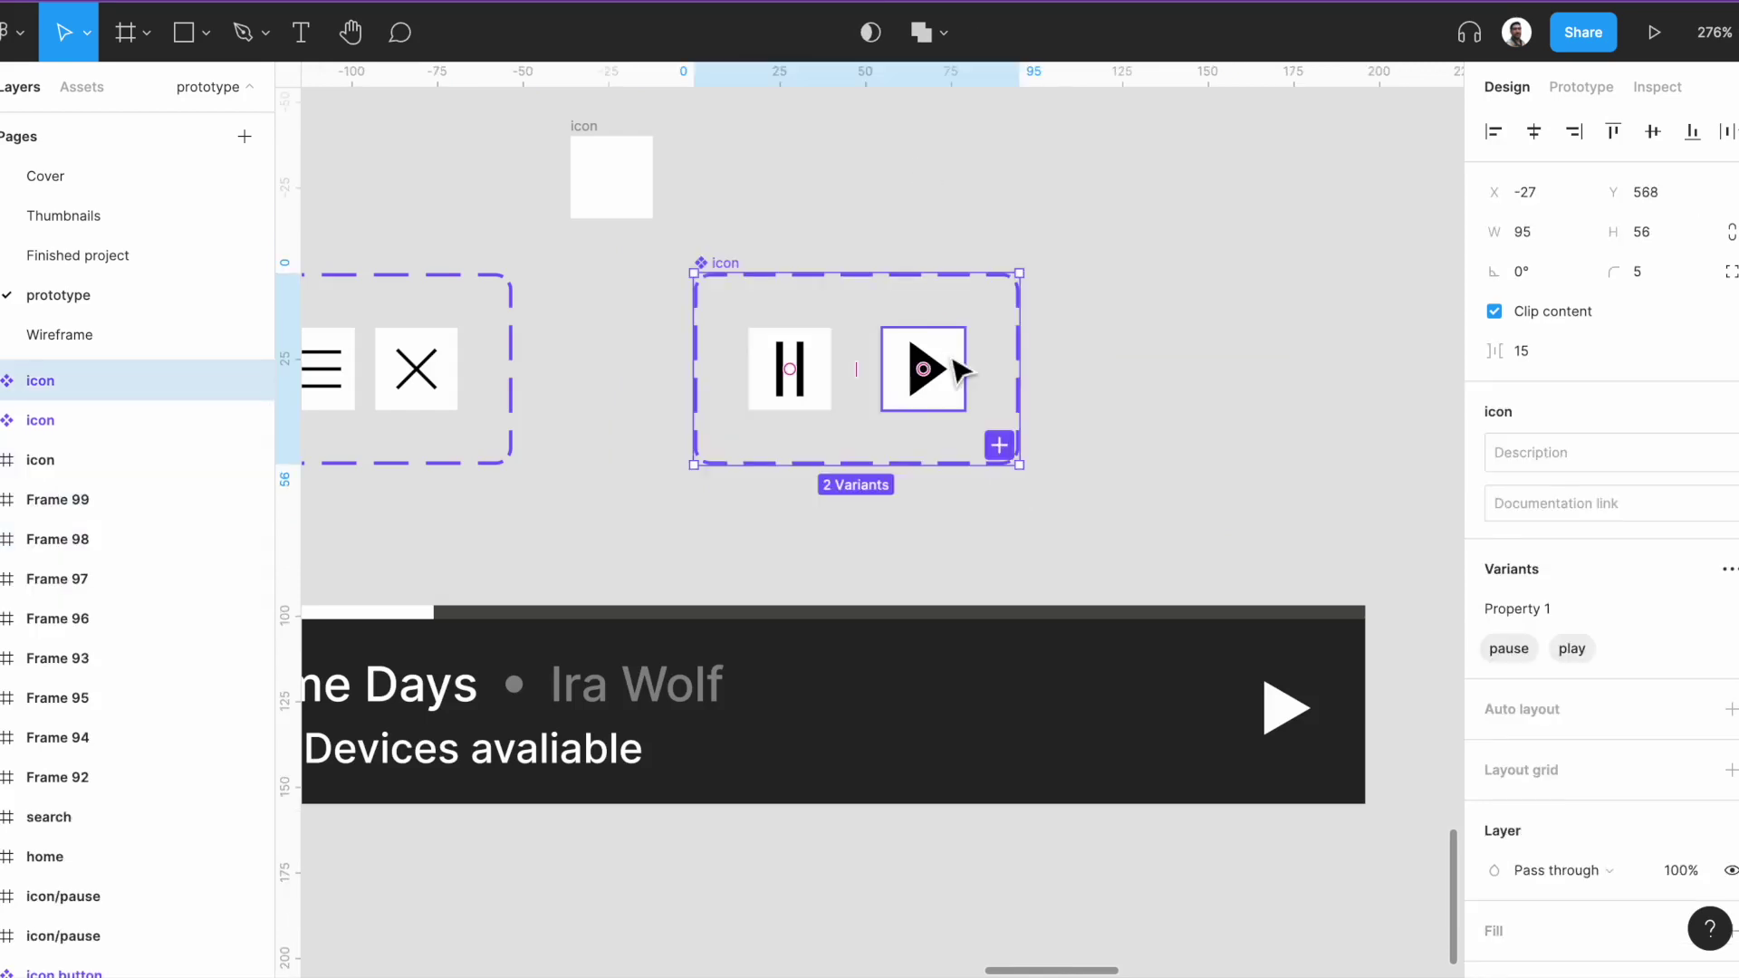
left_click(1558, 611)
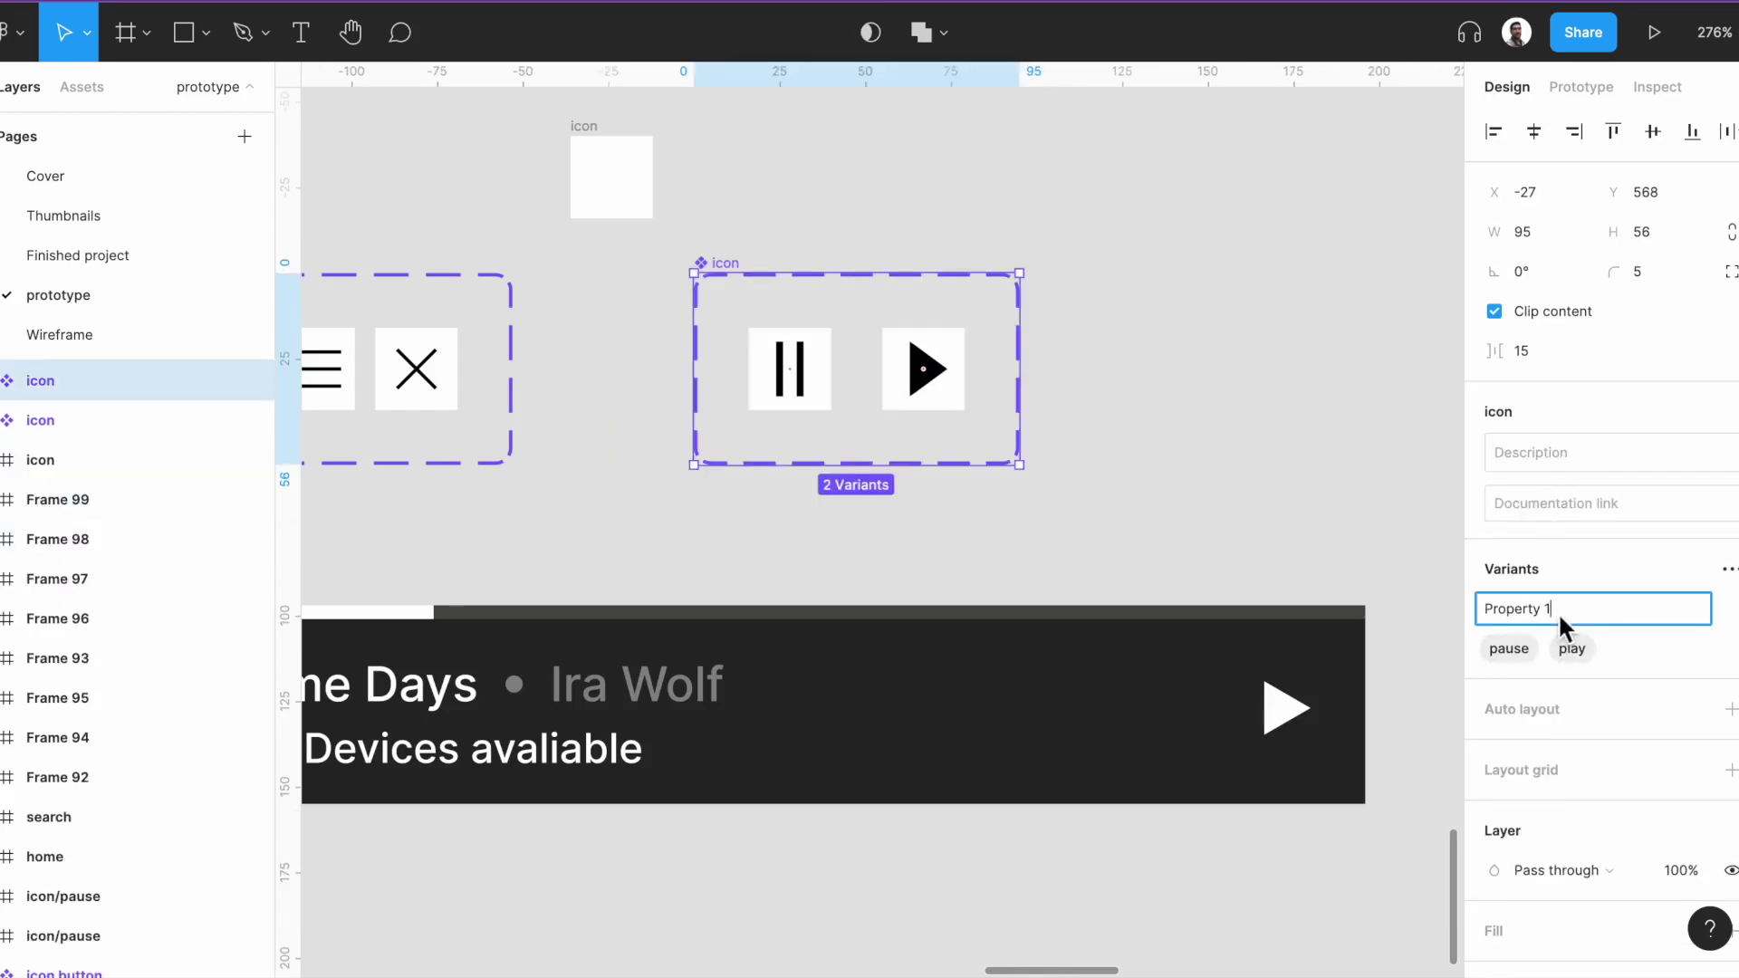
key("ctrl+a")
type("state")
key("Return")
key("Return")
scroll(1203, 659, "down", 1)
scroll(1540, 816, "down", 5)
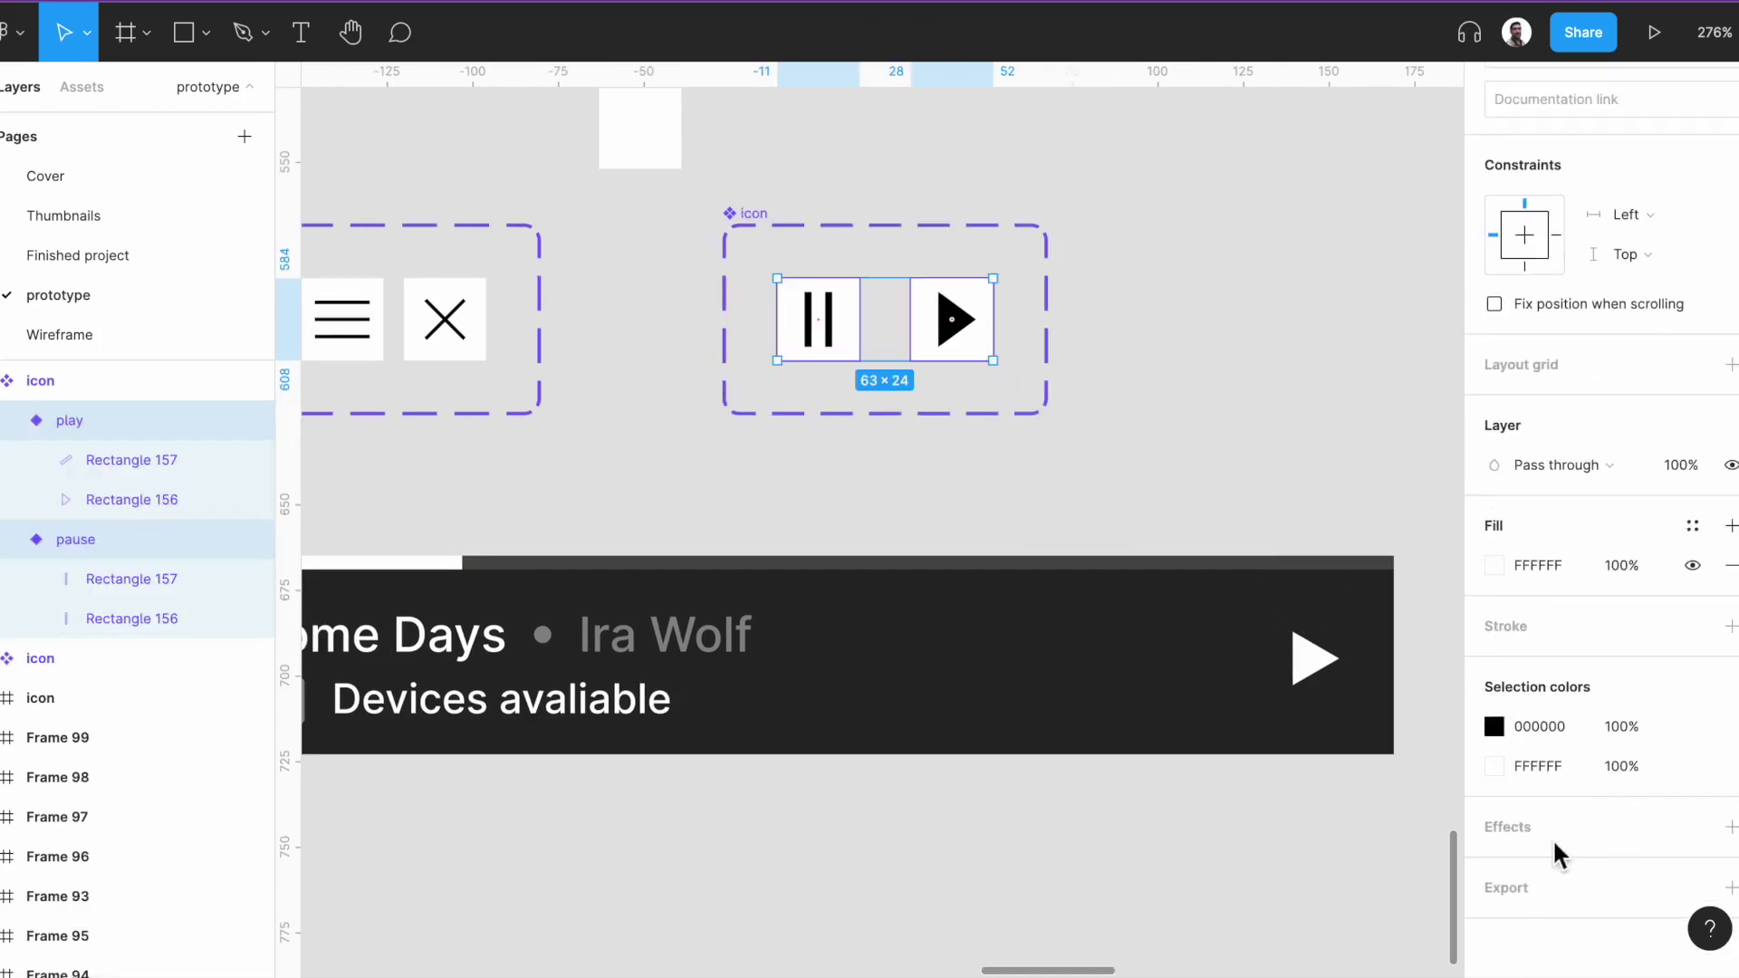
left_click(1731, 565)
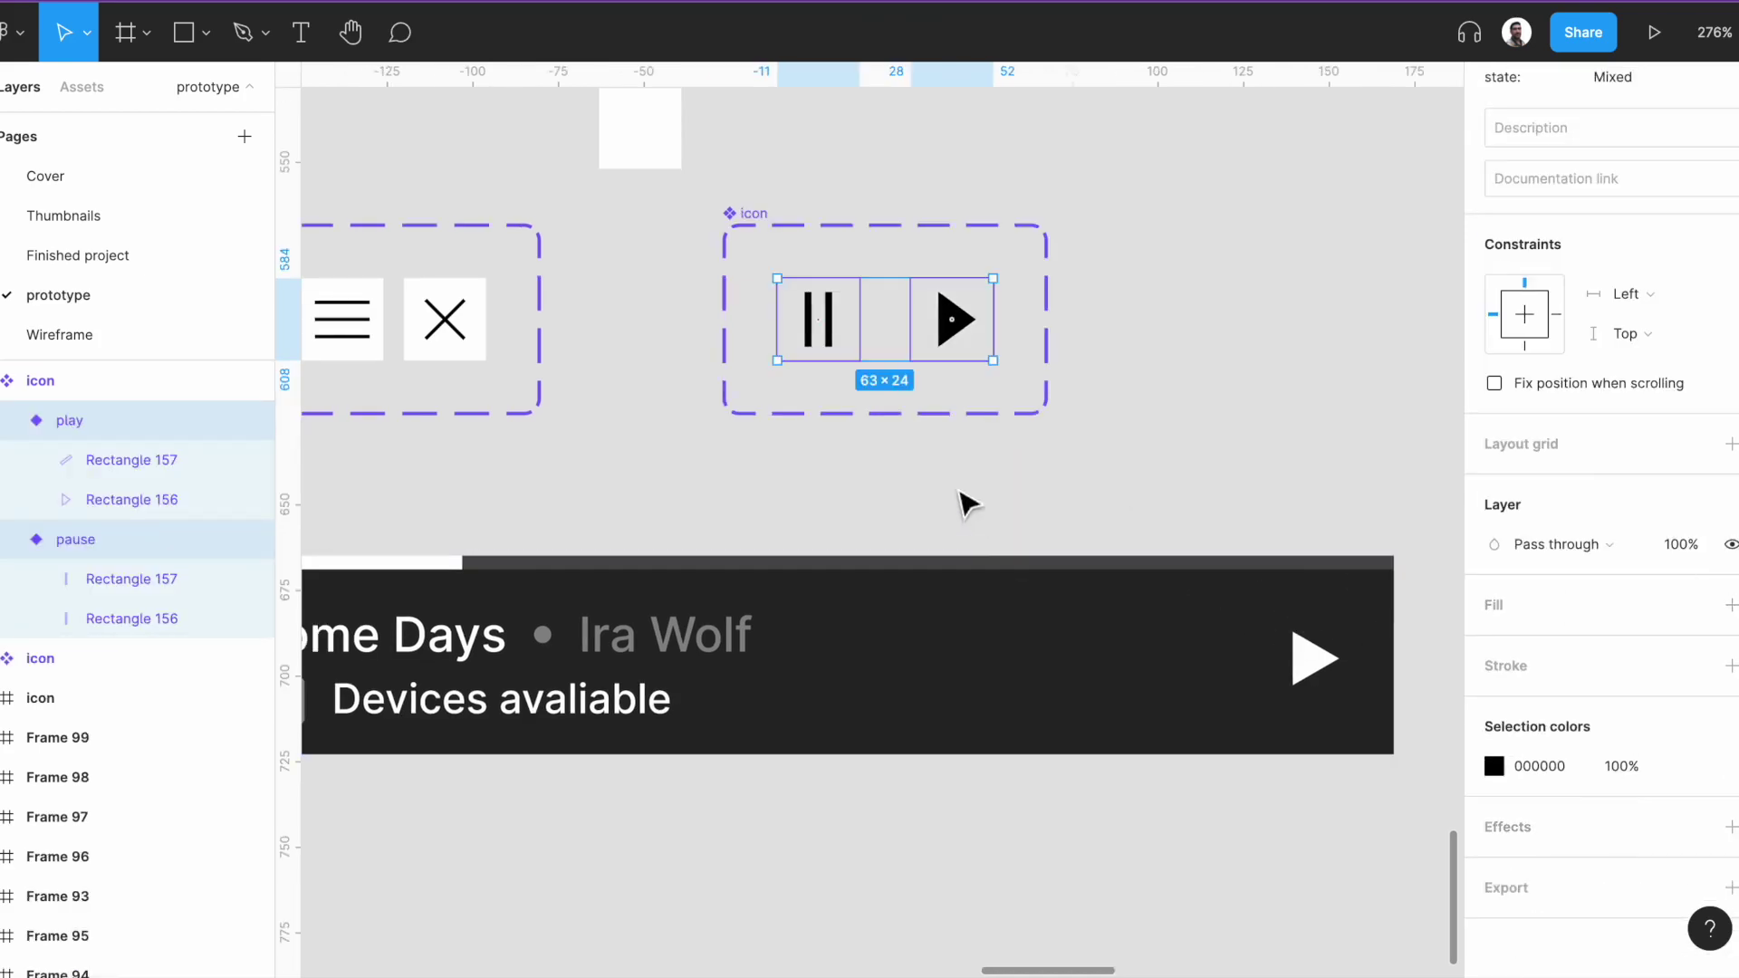
Place a copy of the play variant onto the player bar as an instance.
left_click(951, 349)
left_click_drag(951, 348, 1265, 676)
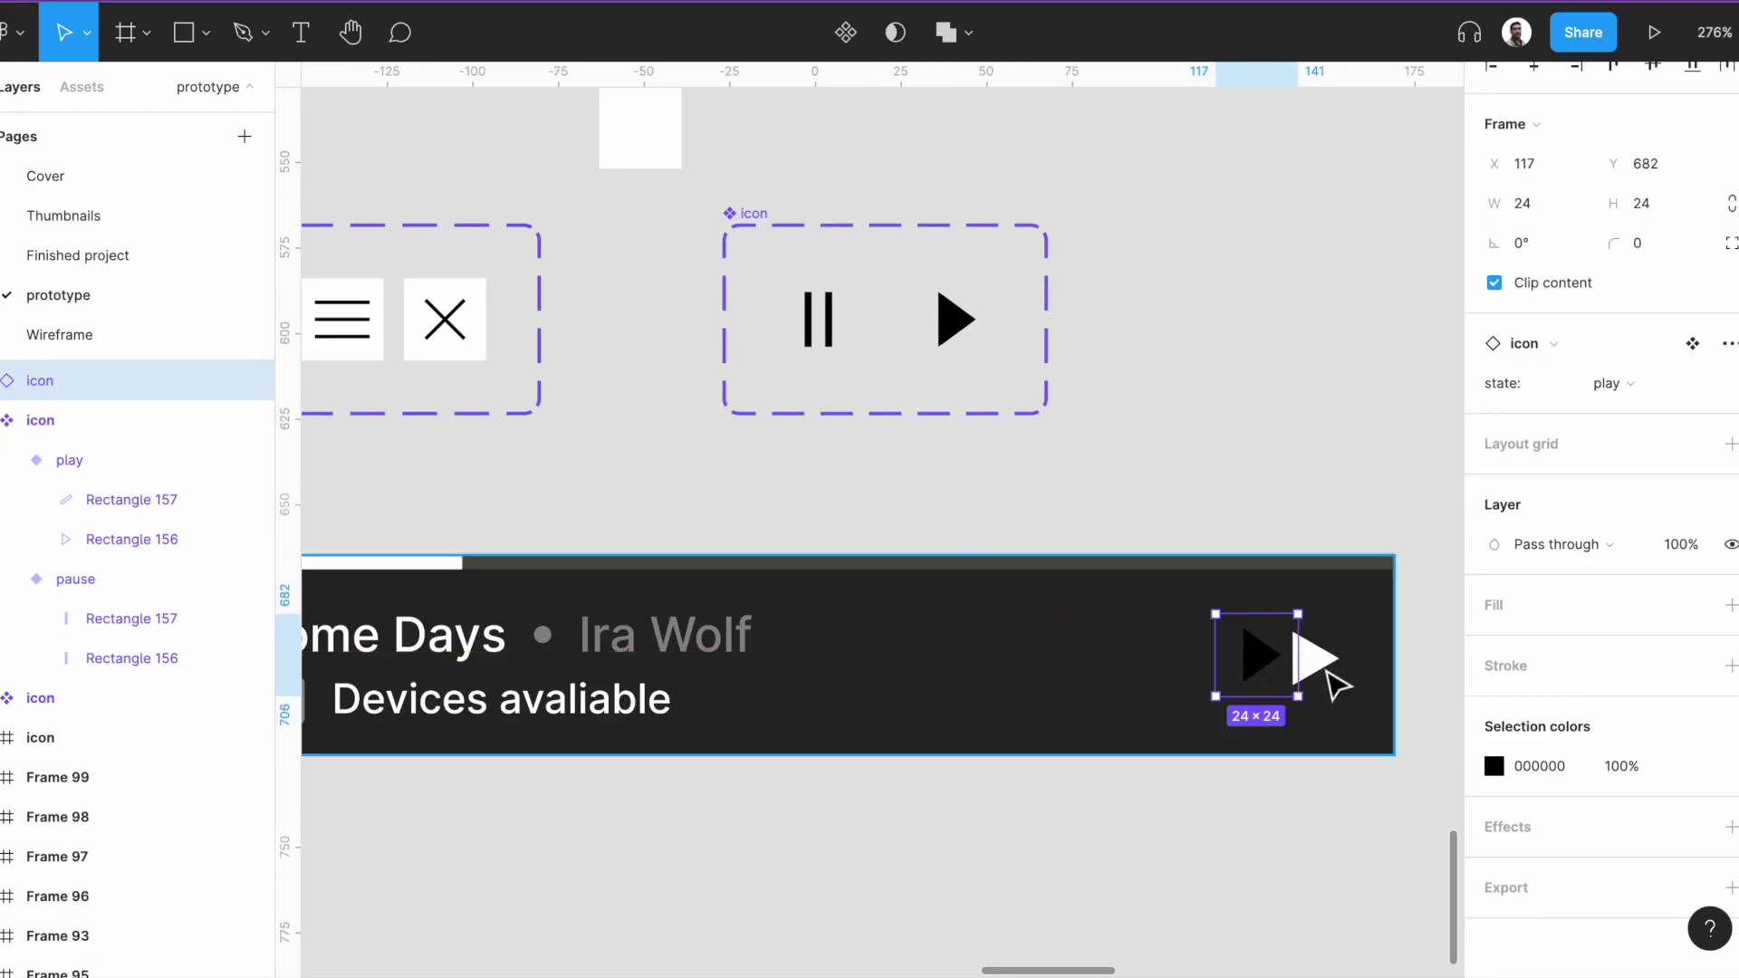
left_click(1330, 667)
double_click(1332, 672)
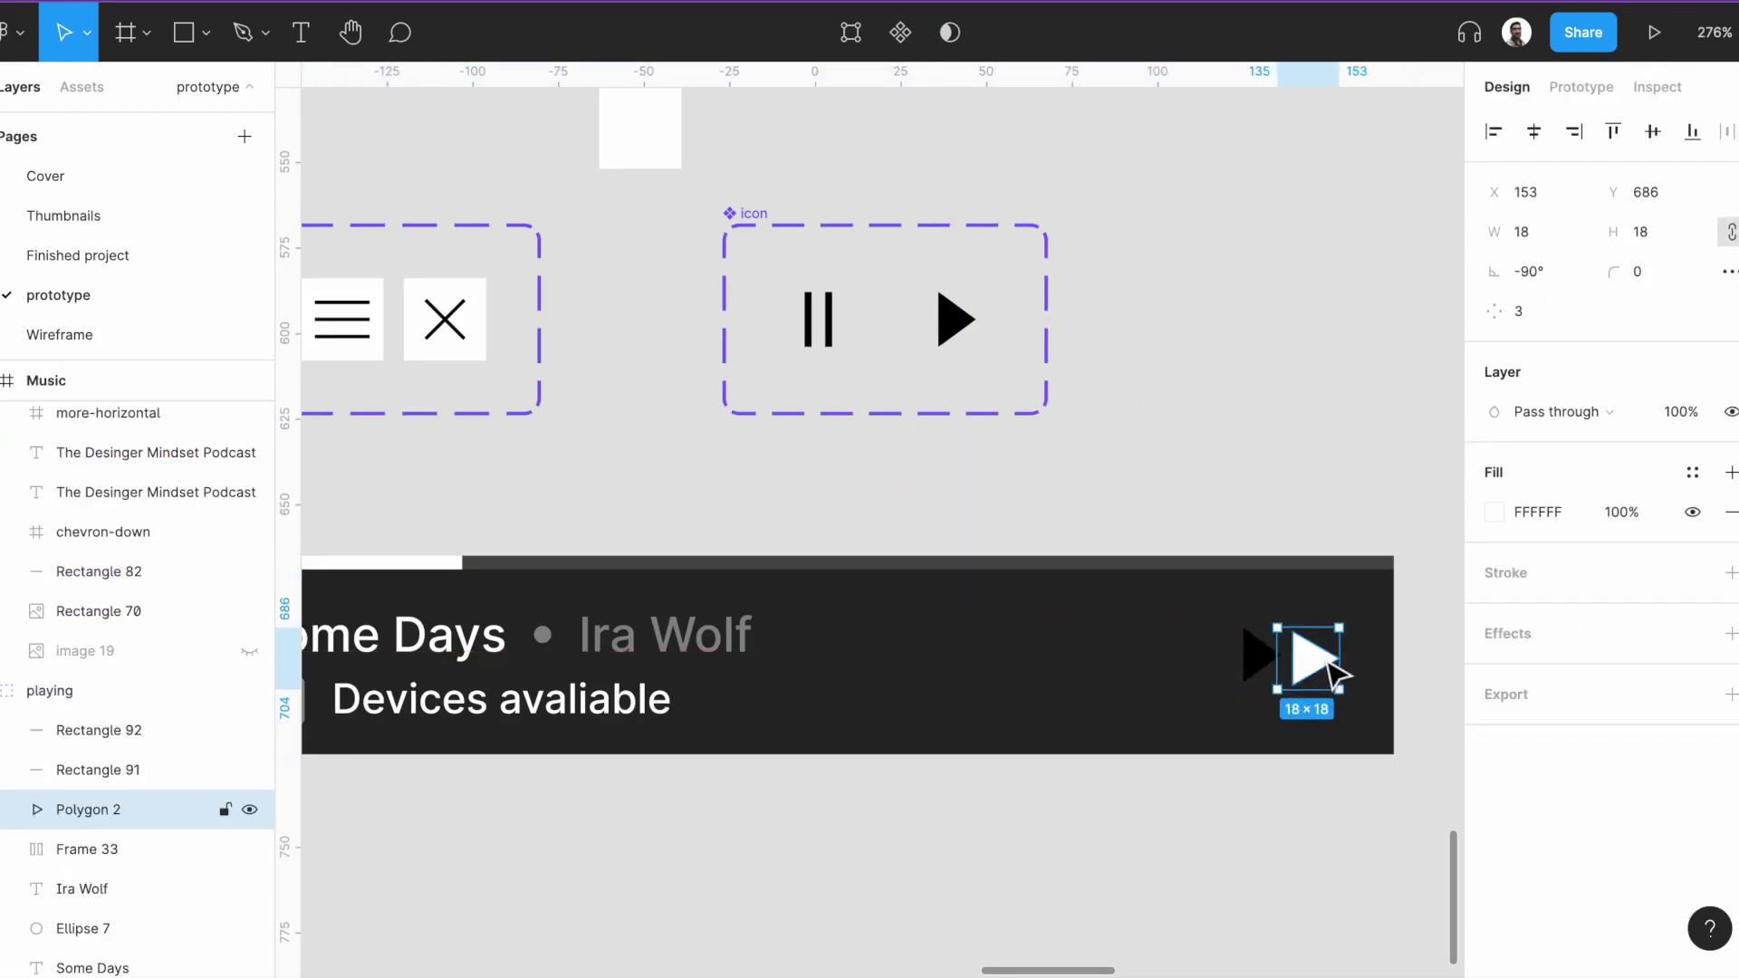
left_click(1262, 661)
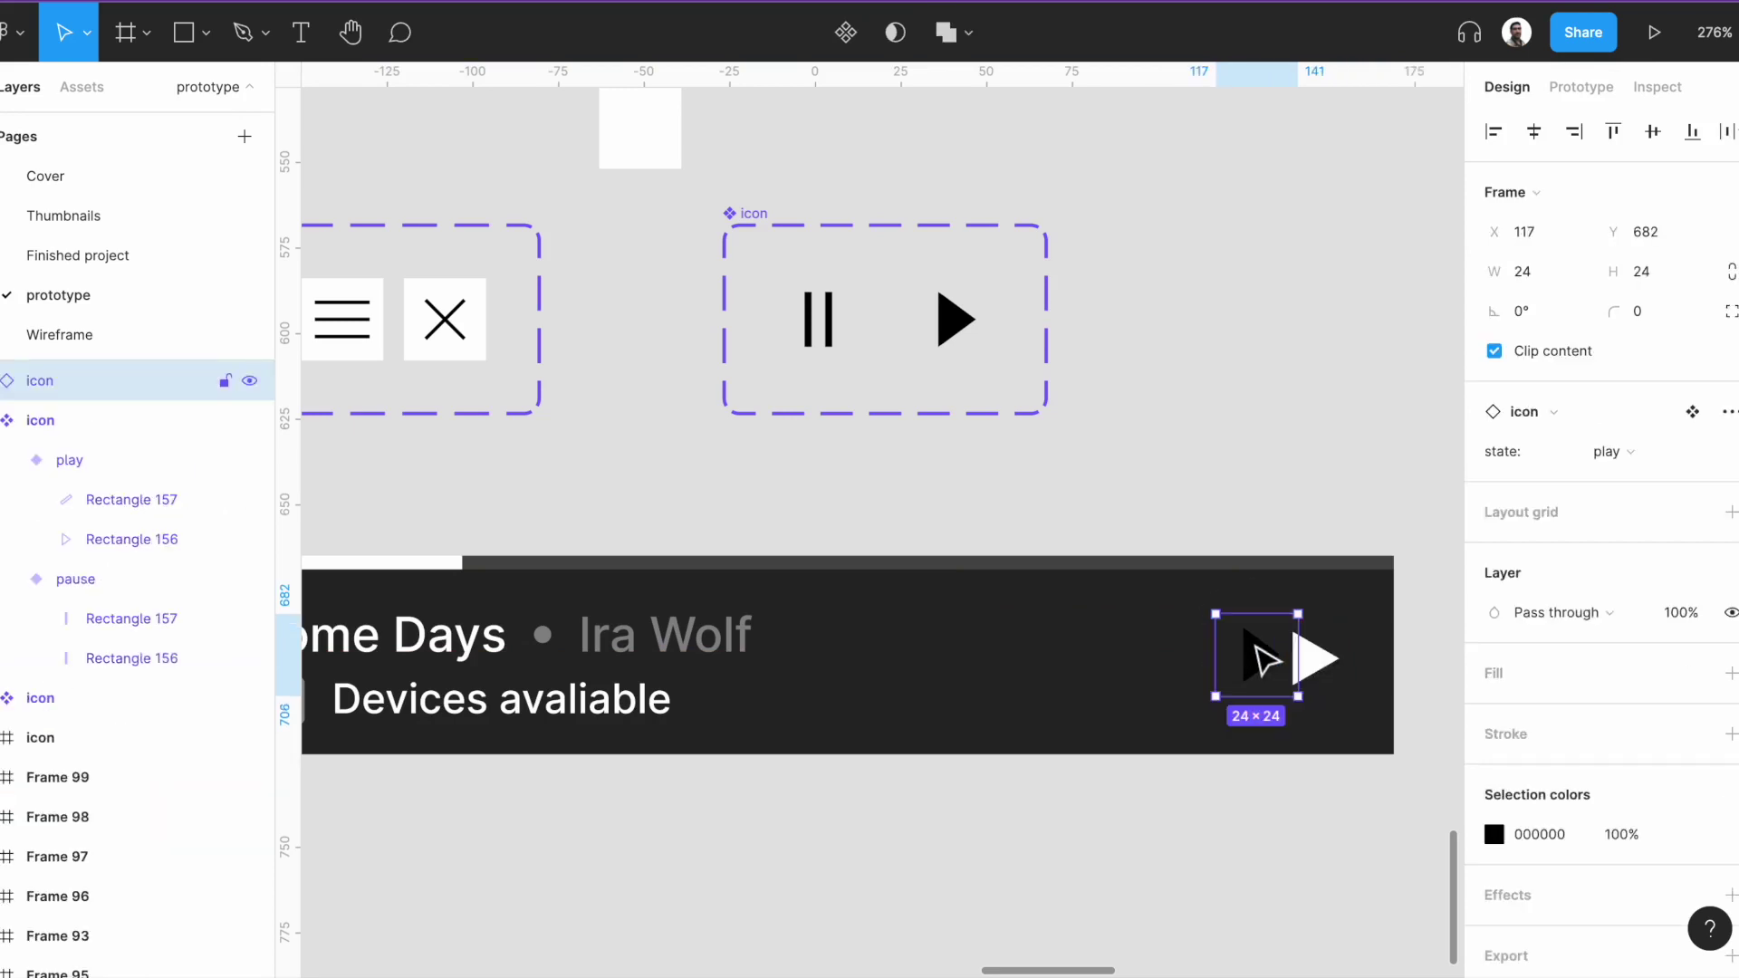
double_click(1264, 664)
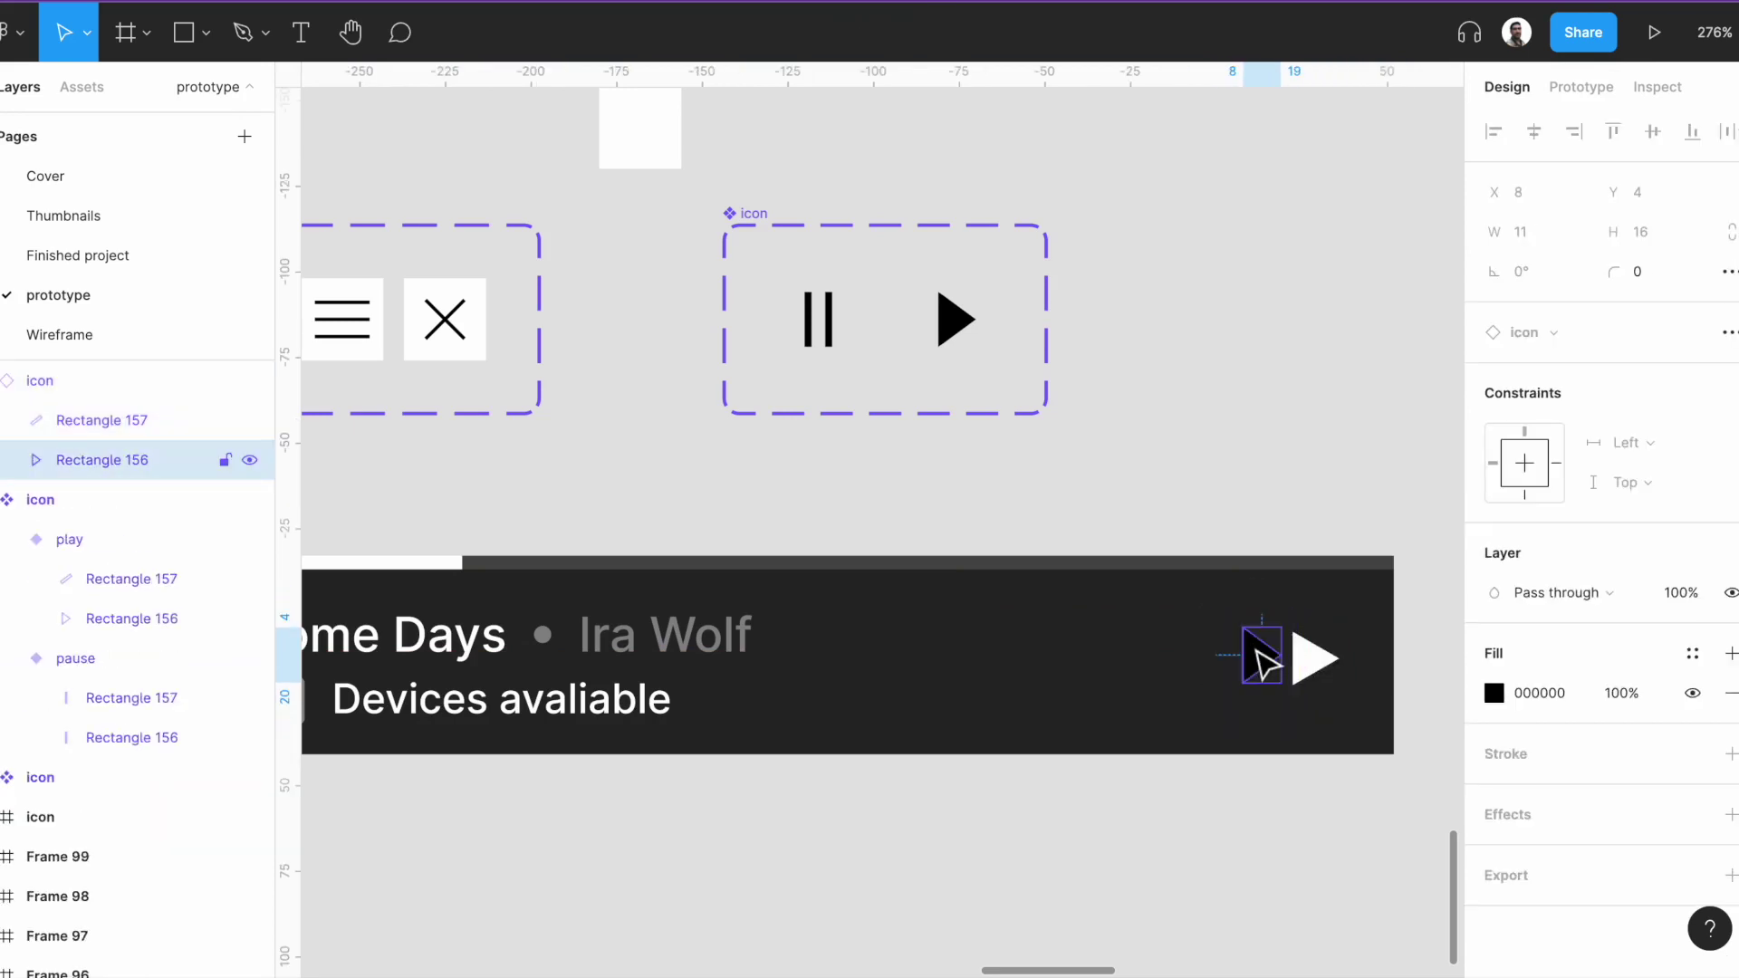
Eyedrop white into the instance's triangle and bar shapes.
key("i")
left_click(1318, 661)
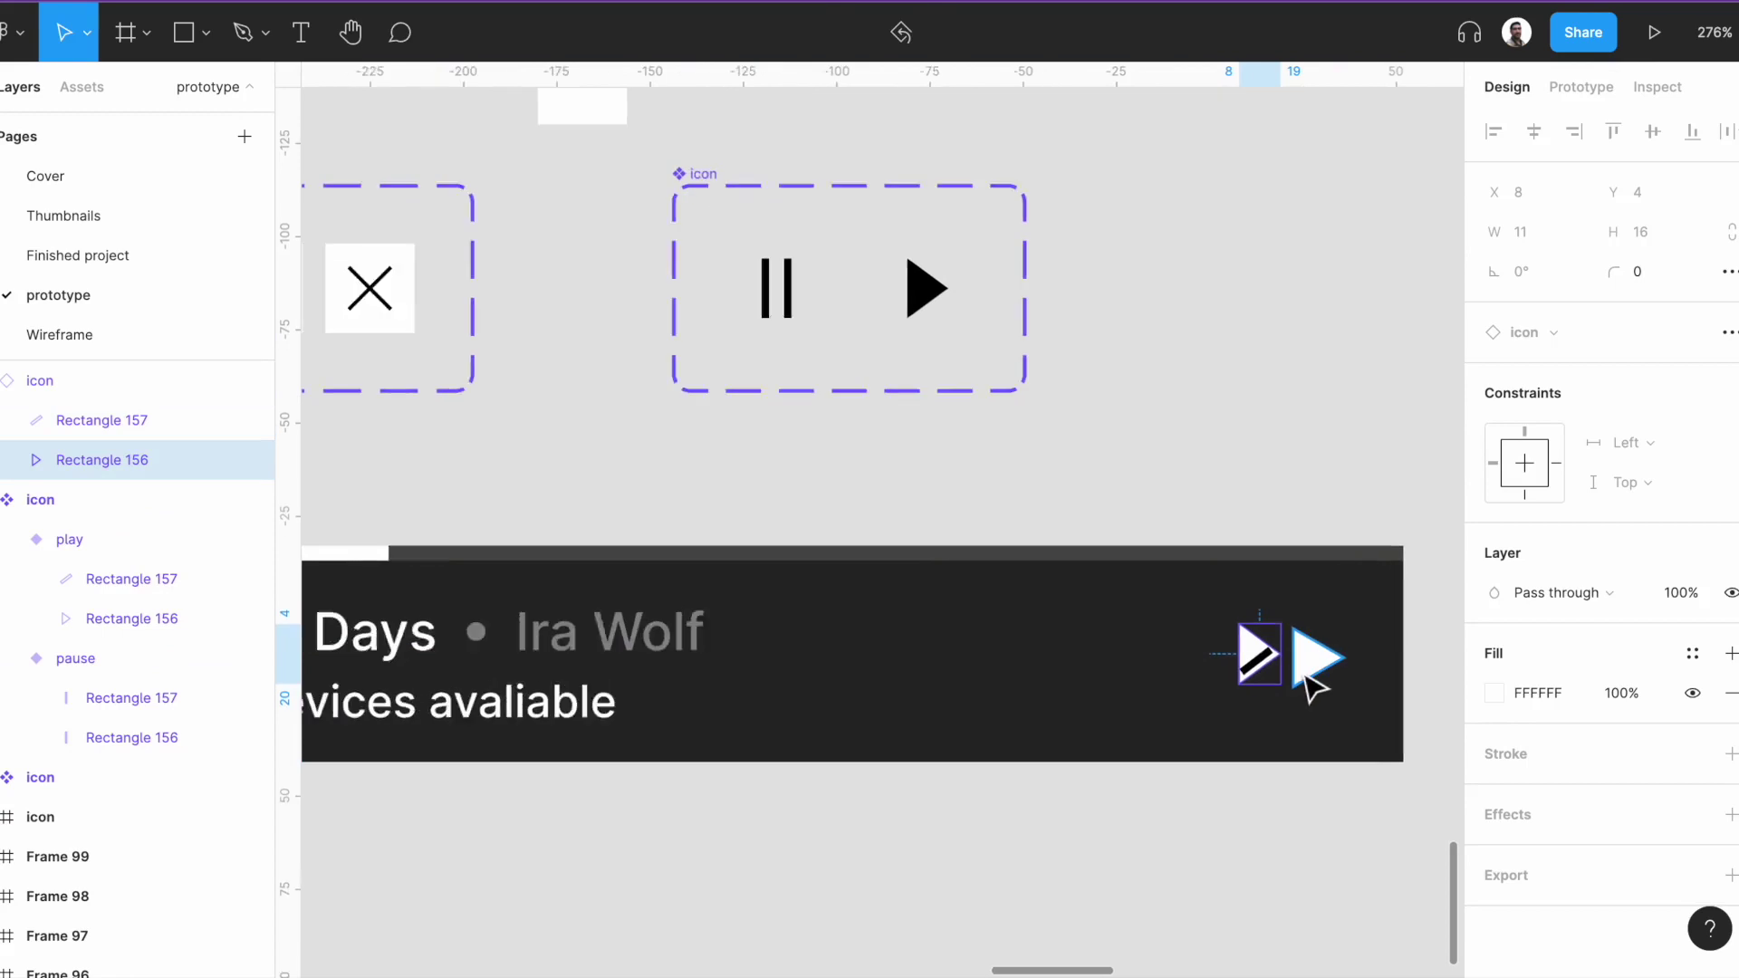
key("shift+2")
key("i")
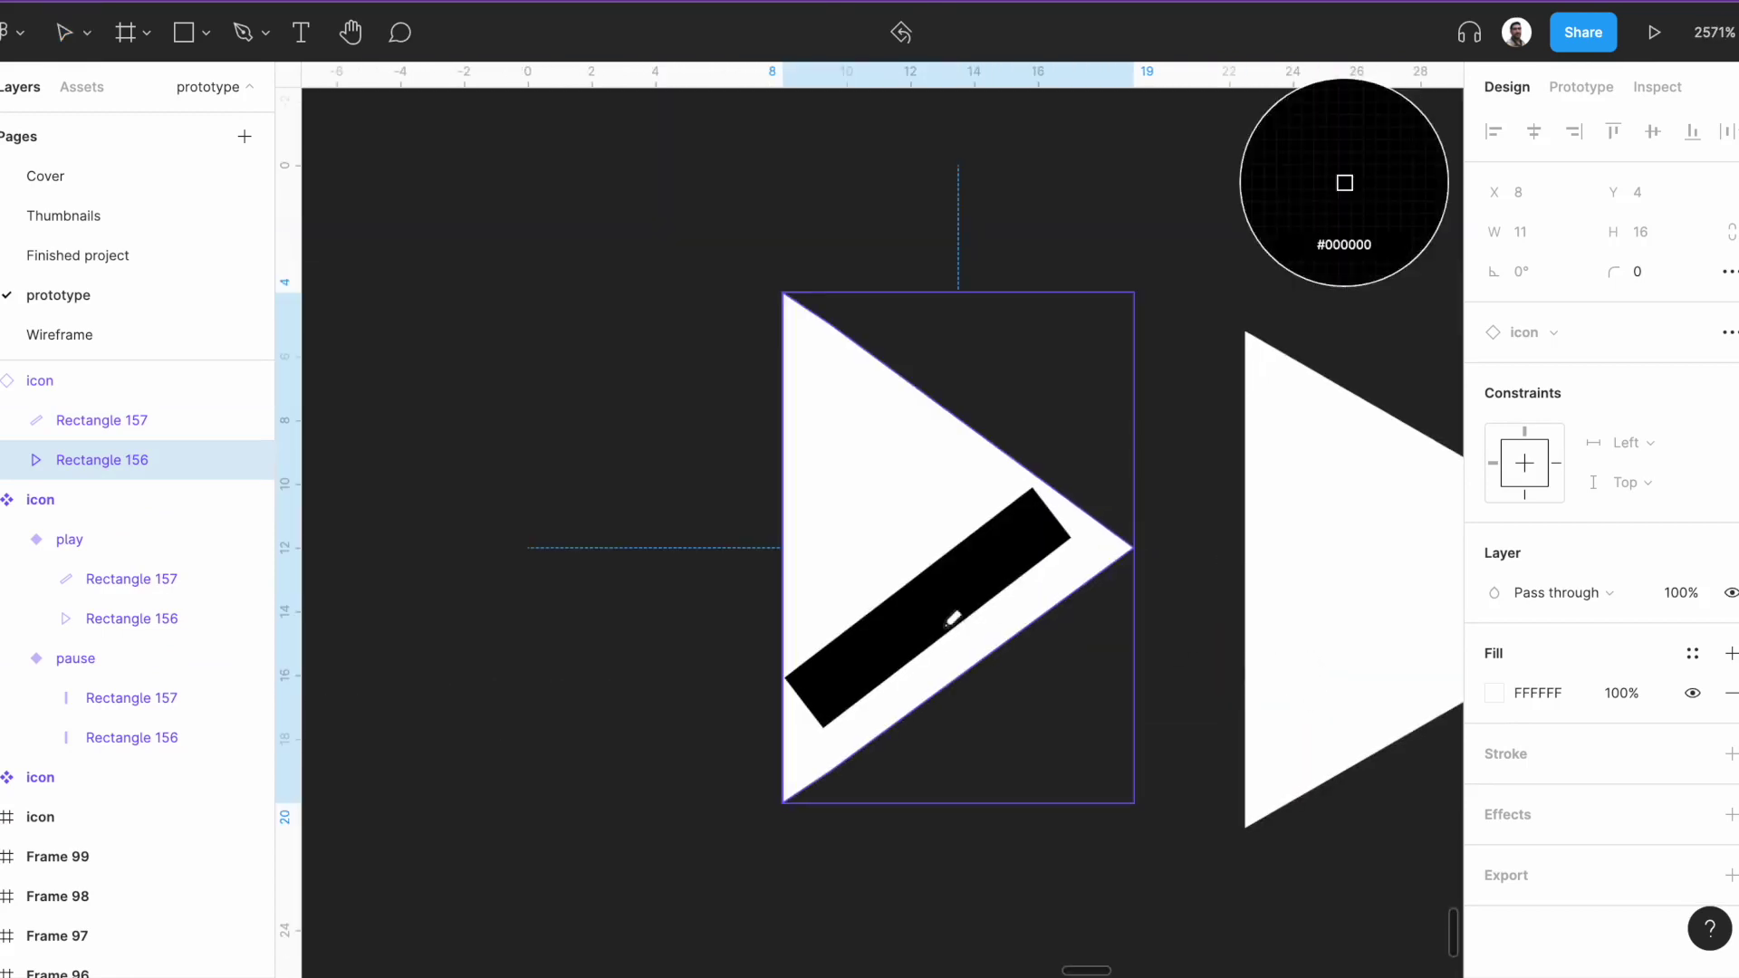
key("Escape")
left_click(958, 609)
key("i")
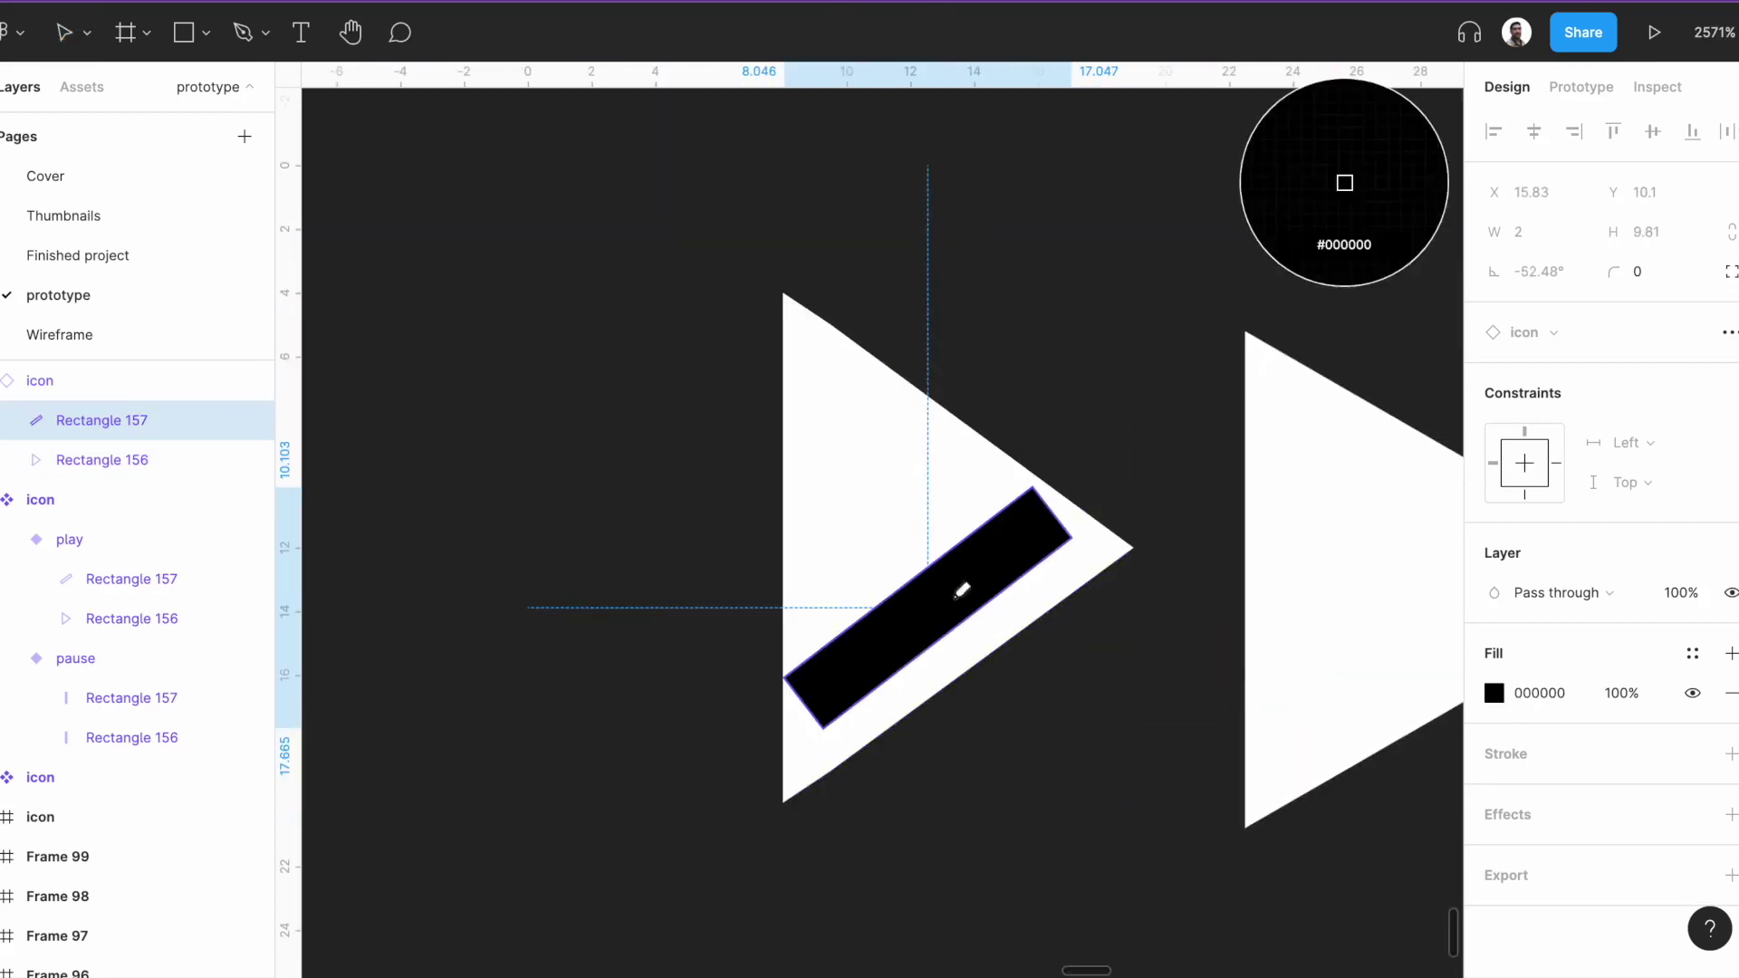
left_click(897, 543)
key("Escape")
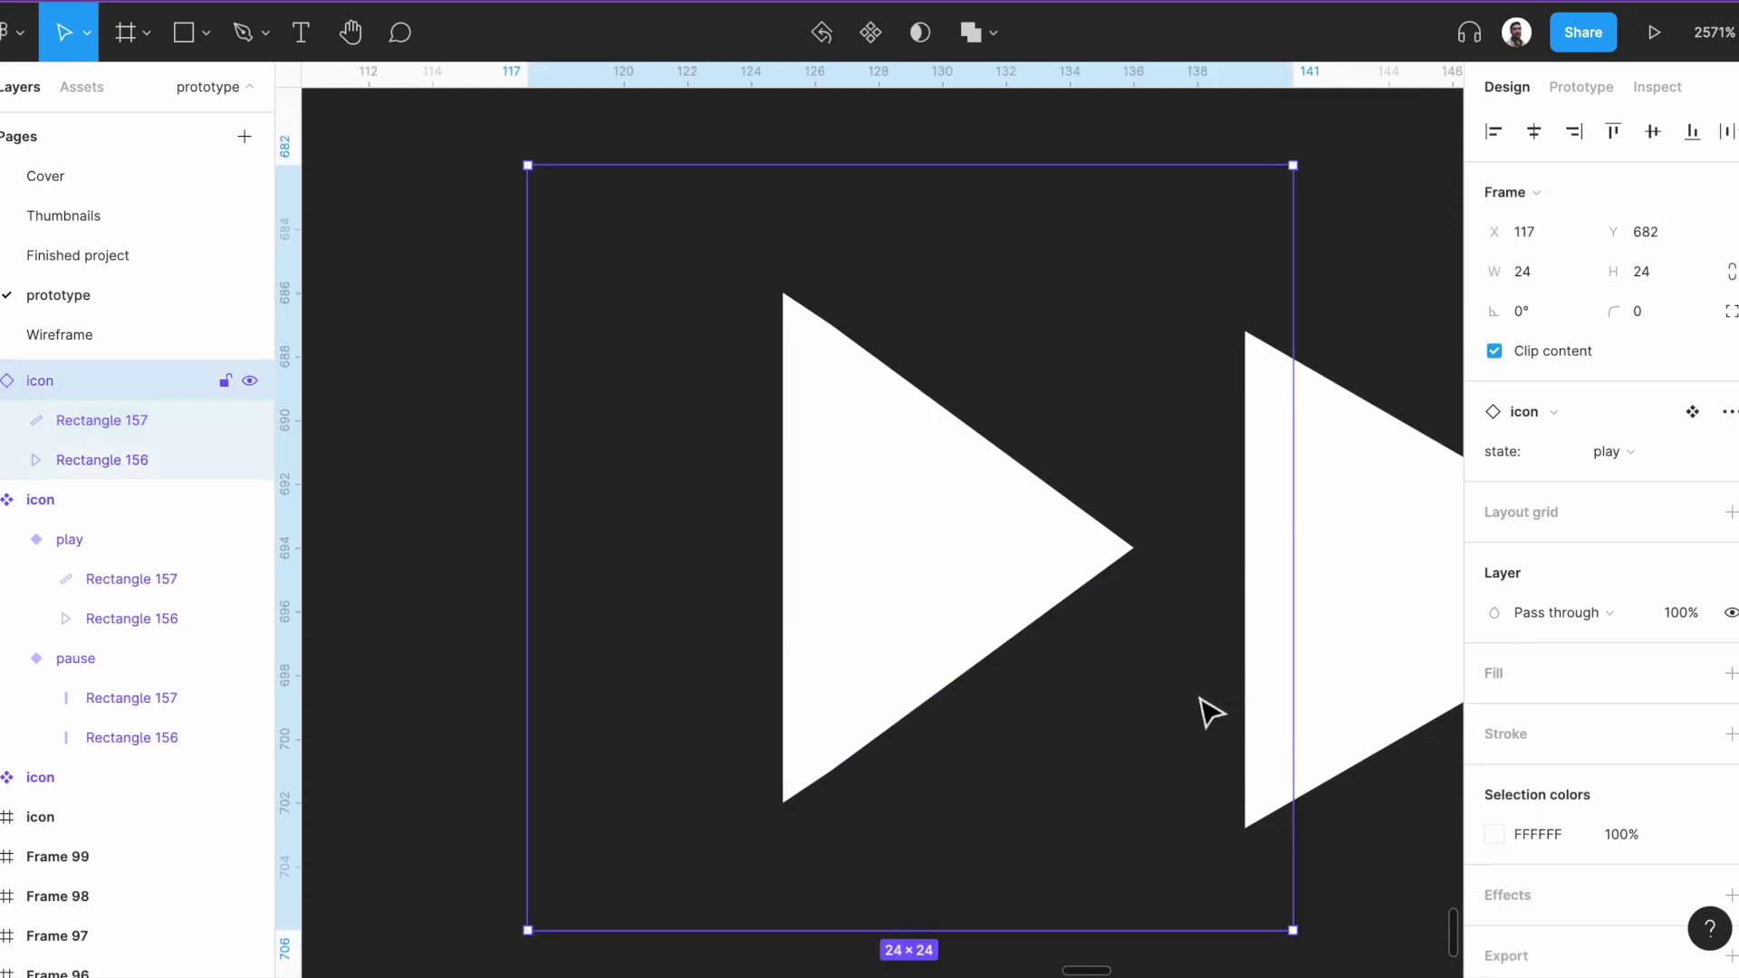
Delete the bar's old Polygon 2 play triangle.
left_click_drag(1261, 753, 947, 644)
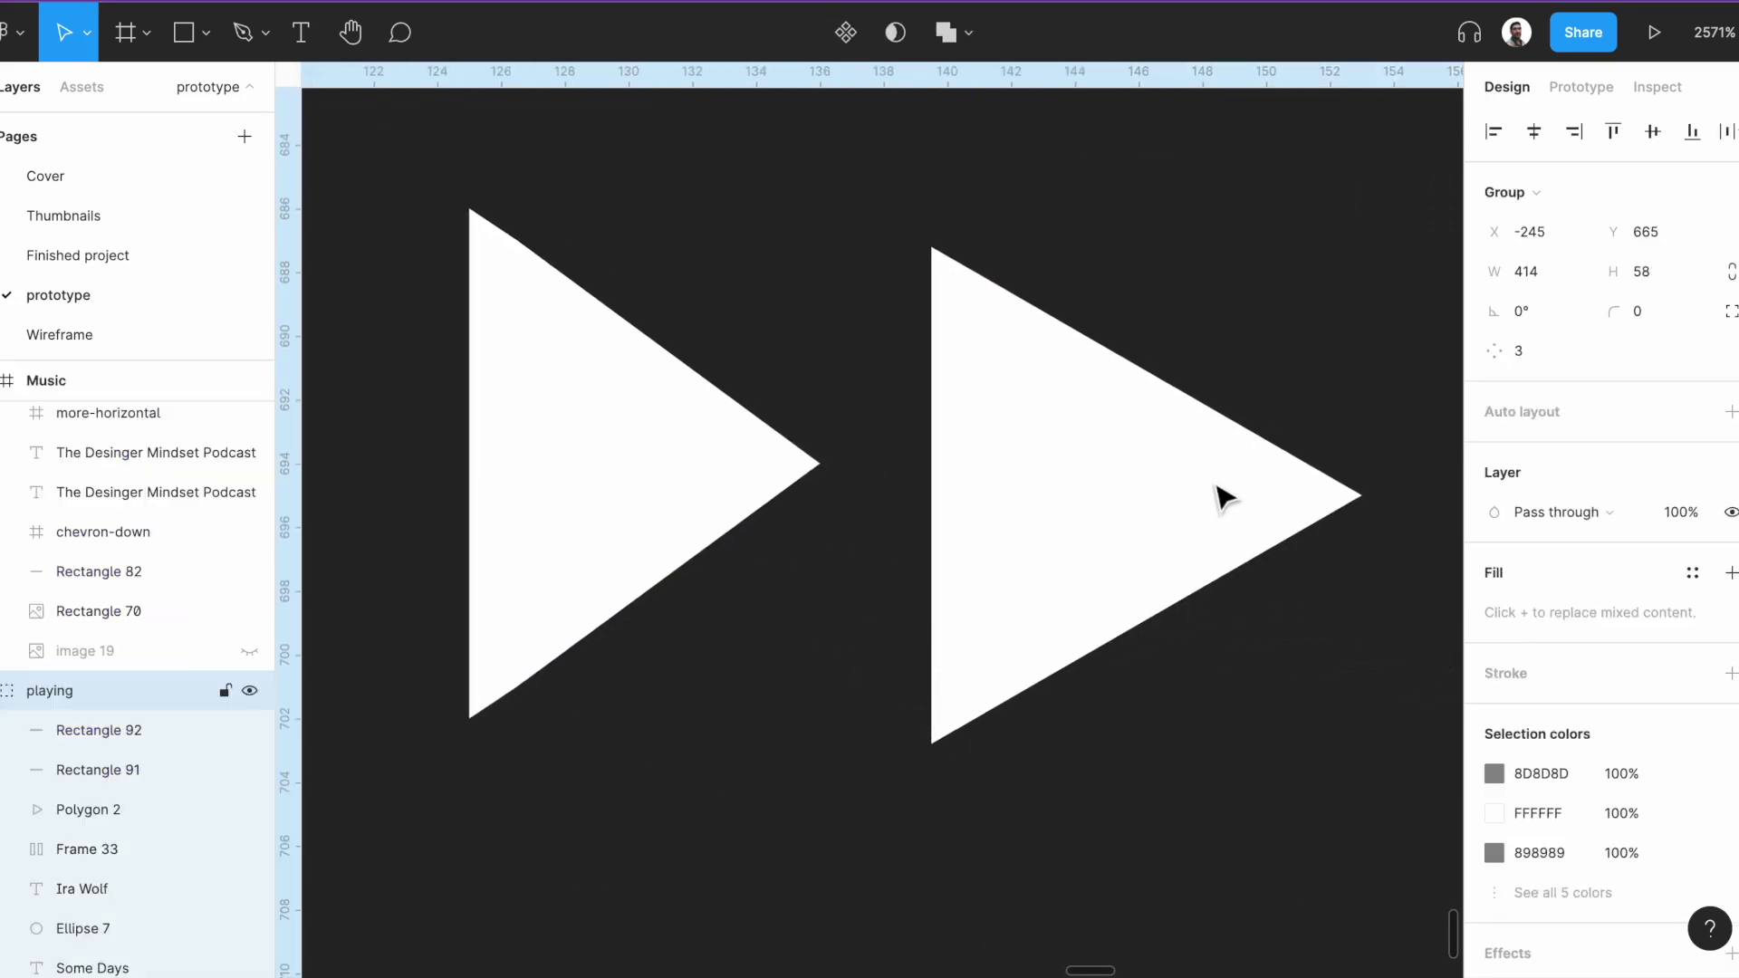
double_click(1223, 497)
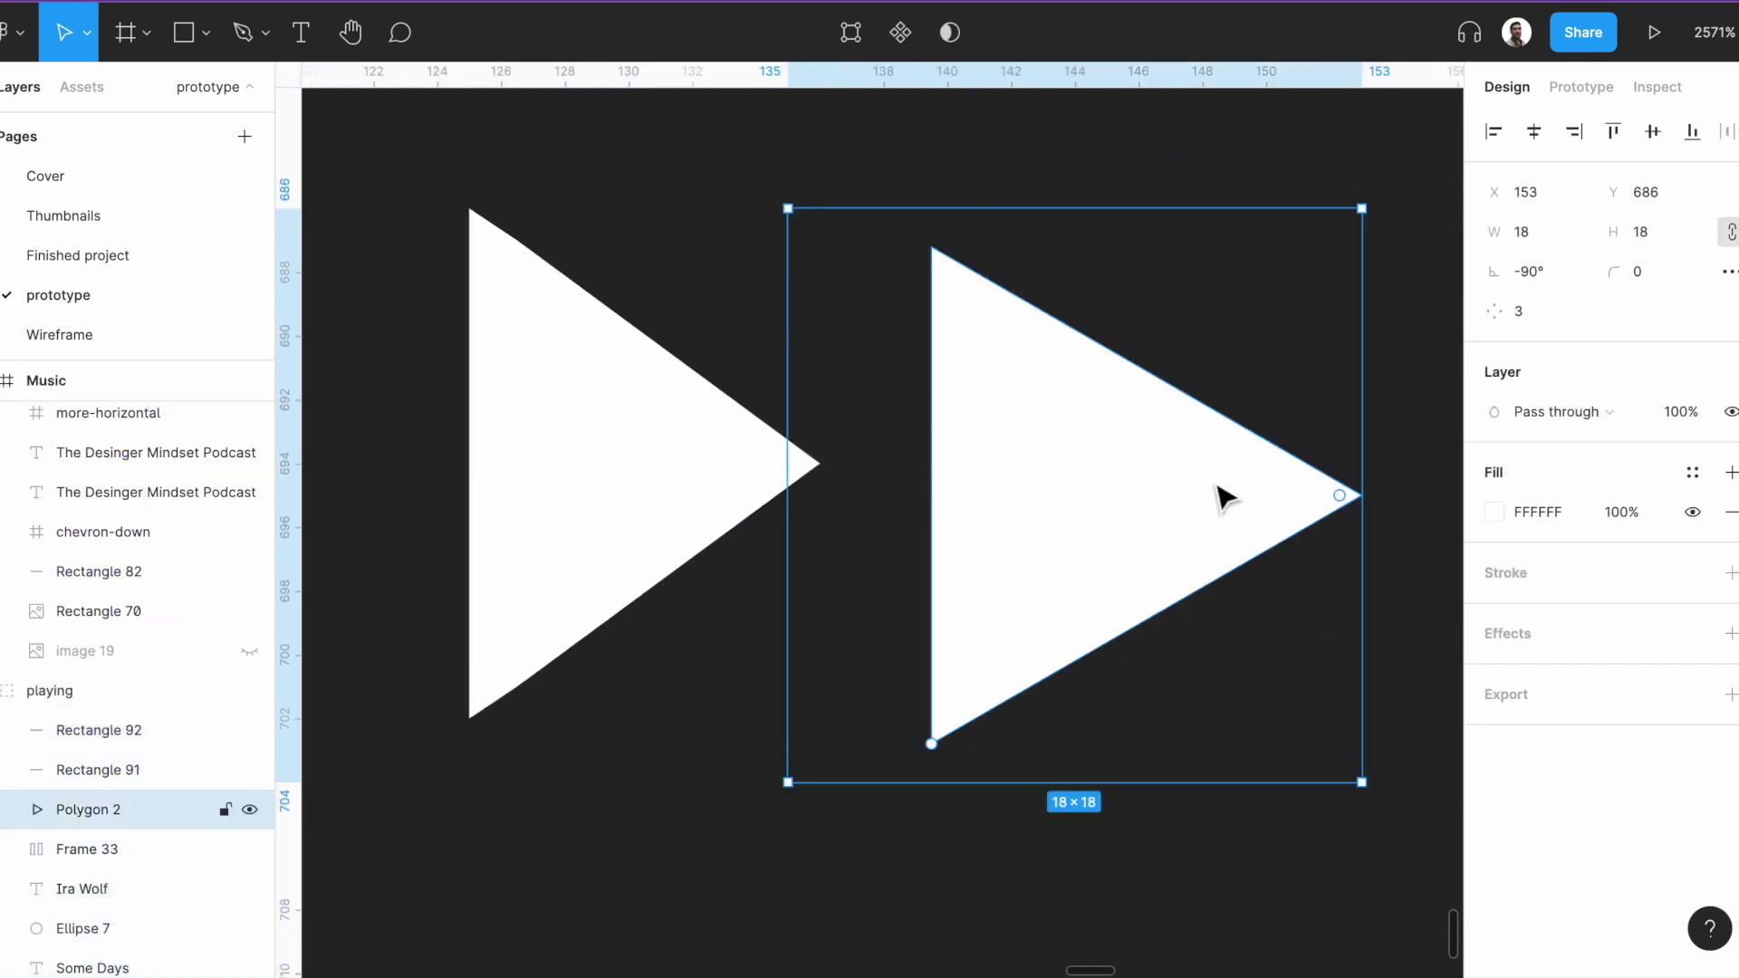
key("Delete")
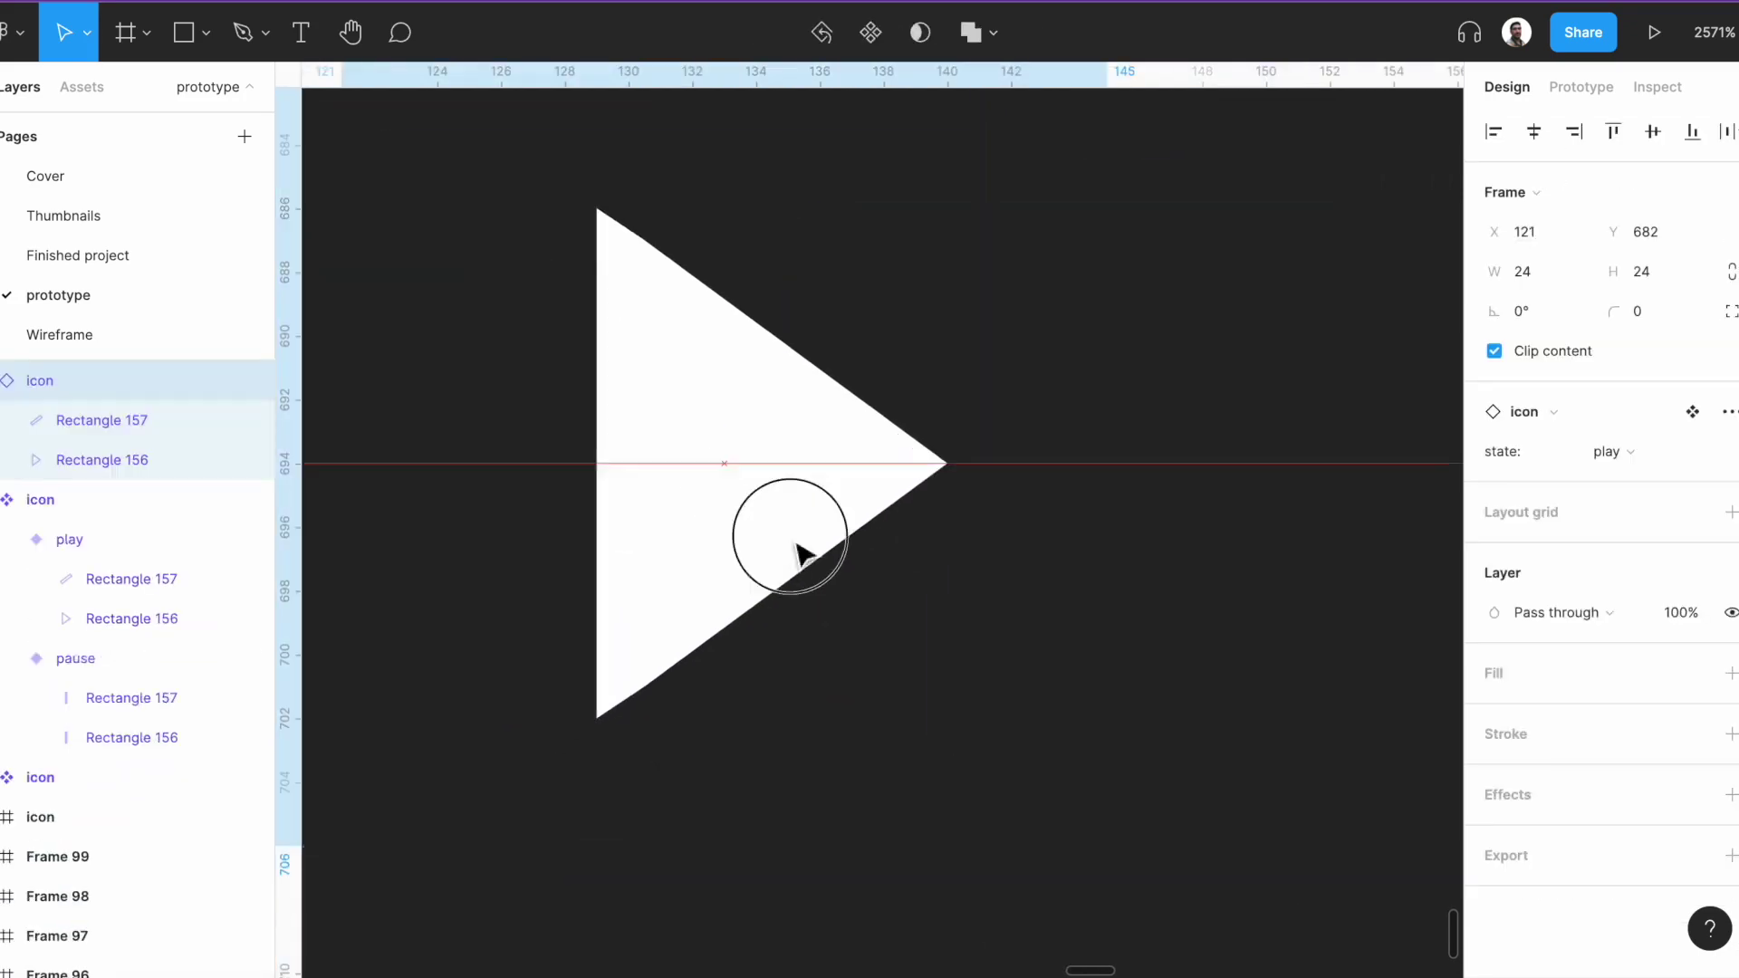
scroll(1065, 595, "down", 15, "ctrl")
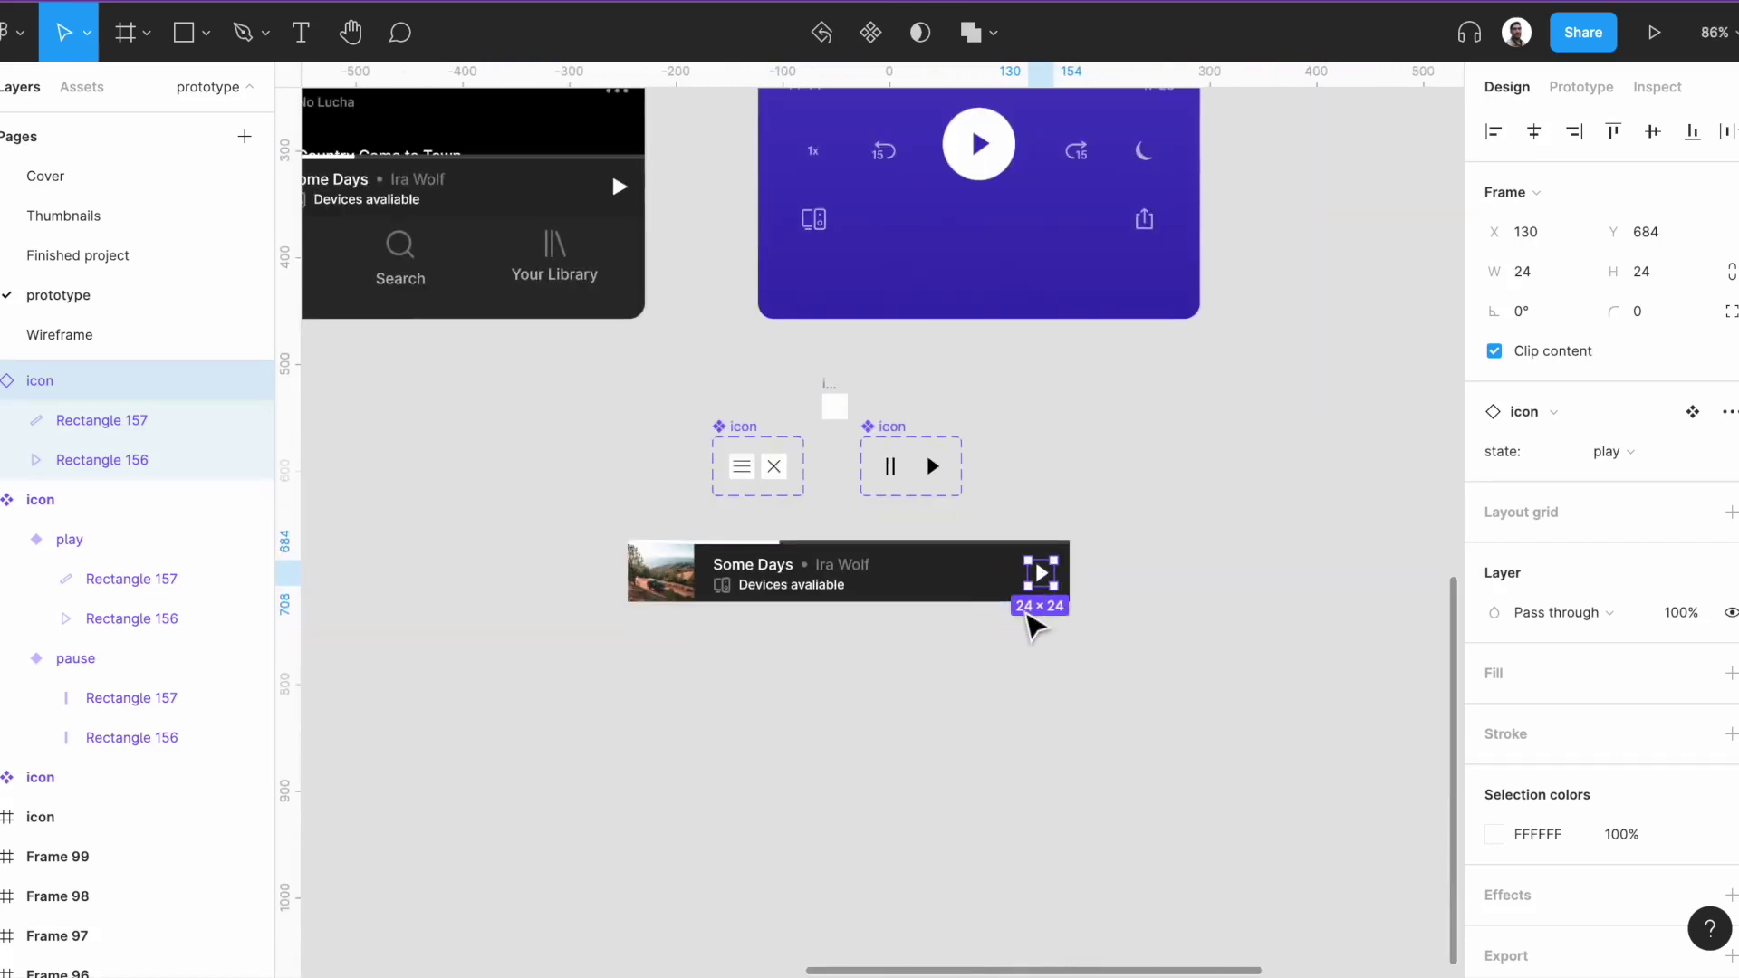
Make the whole Some Days player bar a component named 'playing music card'.
left_click_drag(1119, 499, 512, 716)
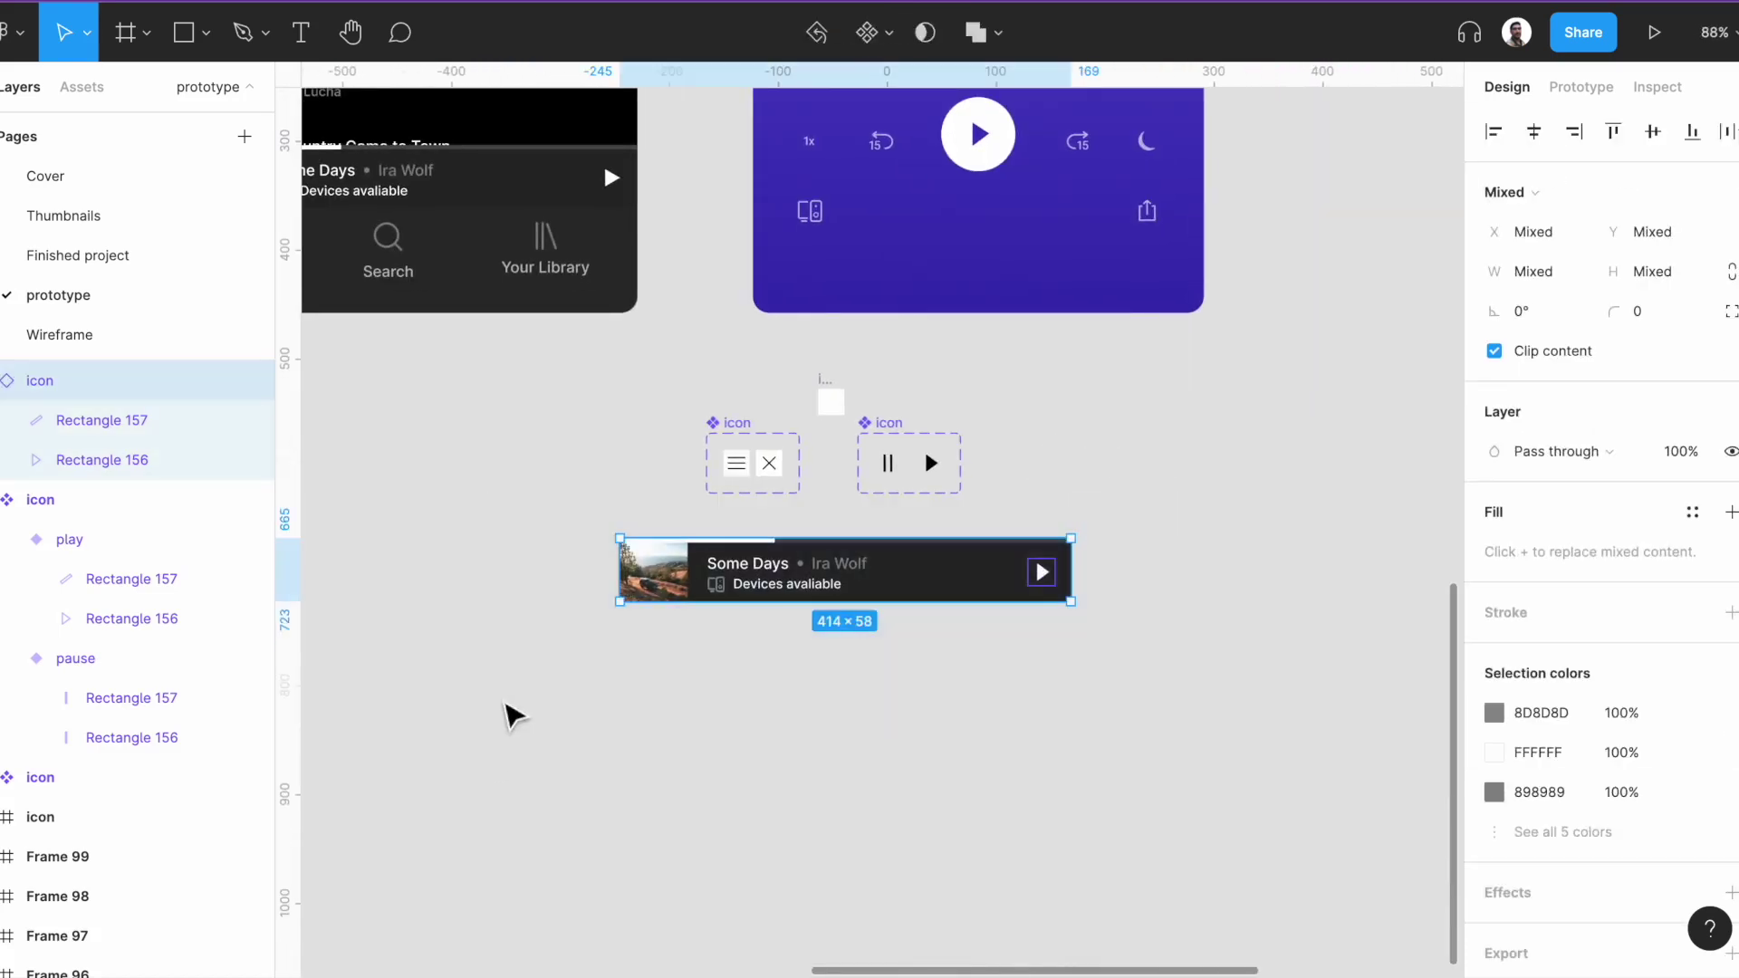
left_click(892, 34)
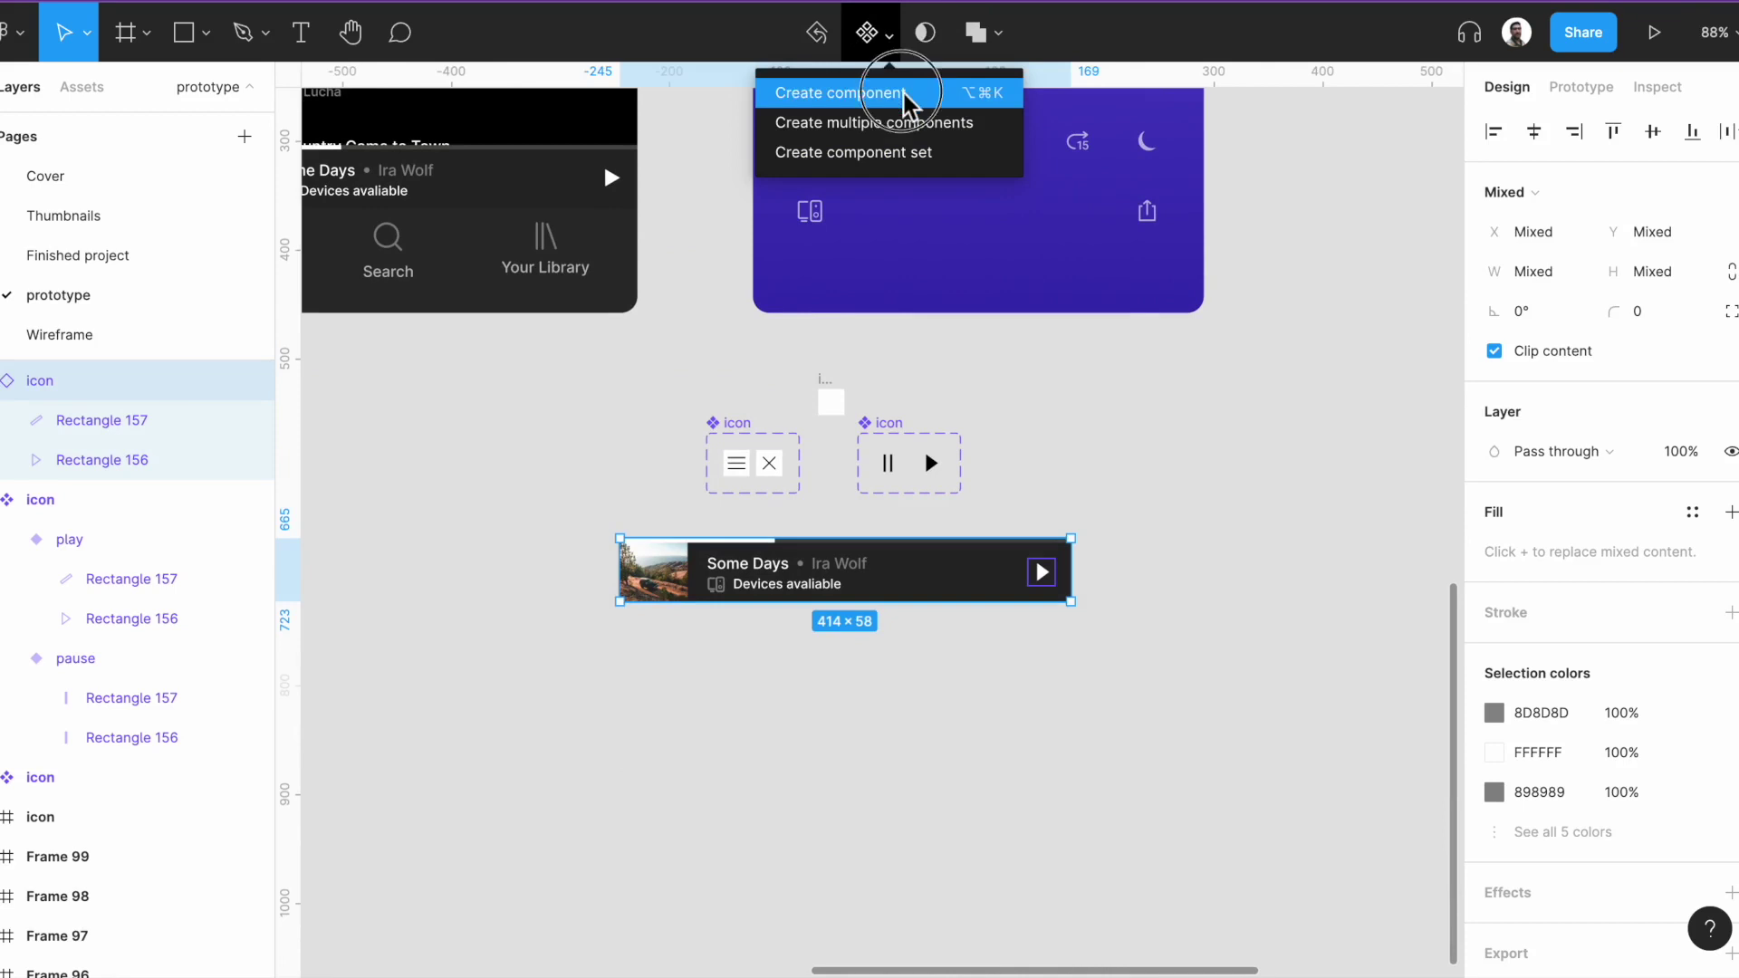
left_click(905, 93)
key("ctrl+r")
type("play")
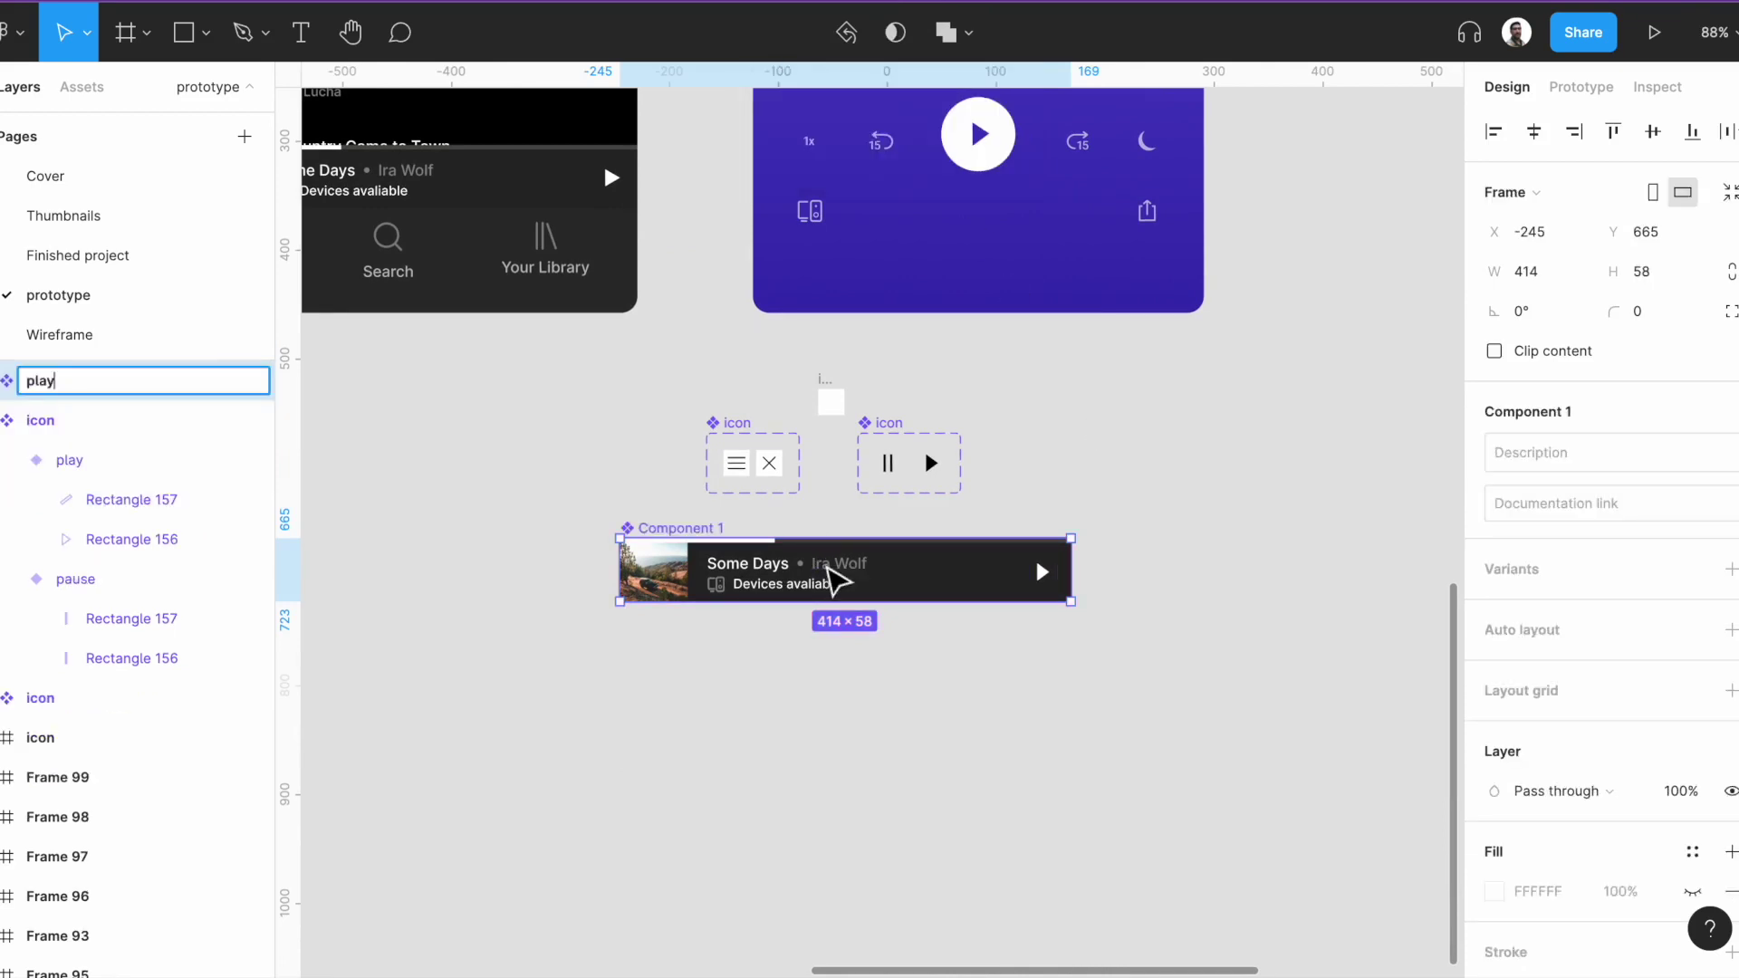
type("ing music card")
key("Return")
scroll(1158, 684, "left", 5)
scroll(1158, 684, "up", 2)
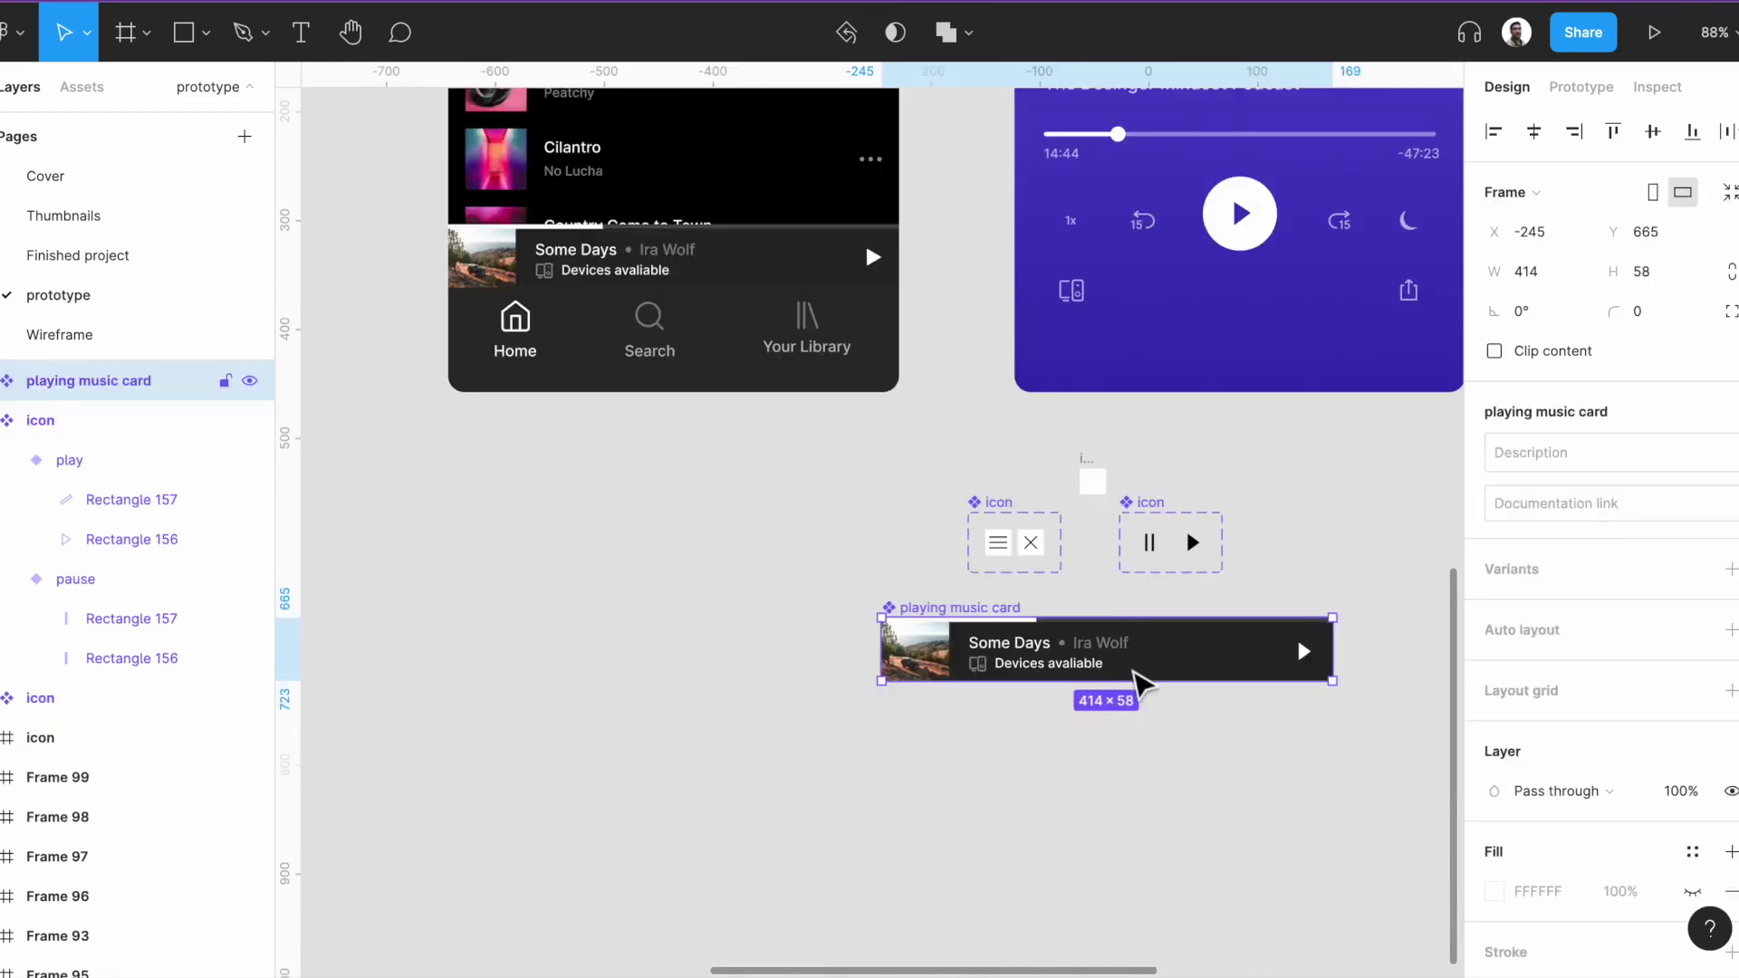
Place a playing music card instance into the Playlist screen.
left_click_drag(1187, 680, 749, 280)
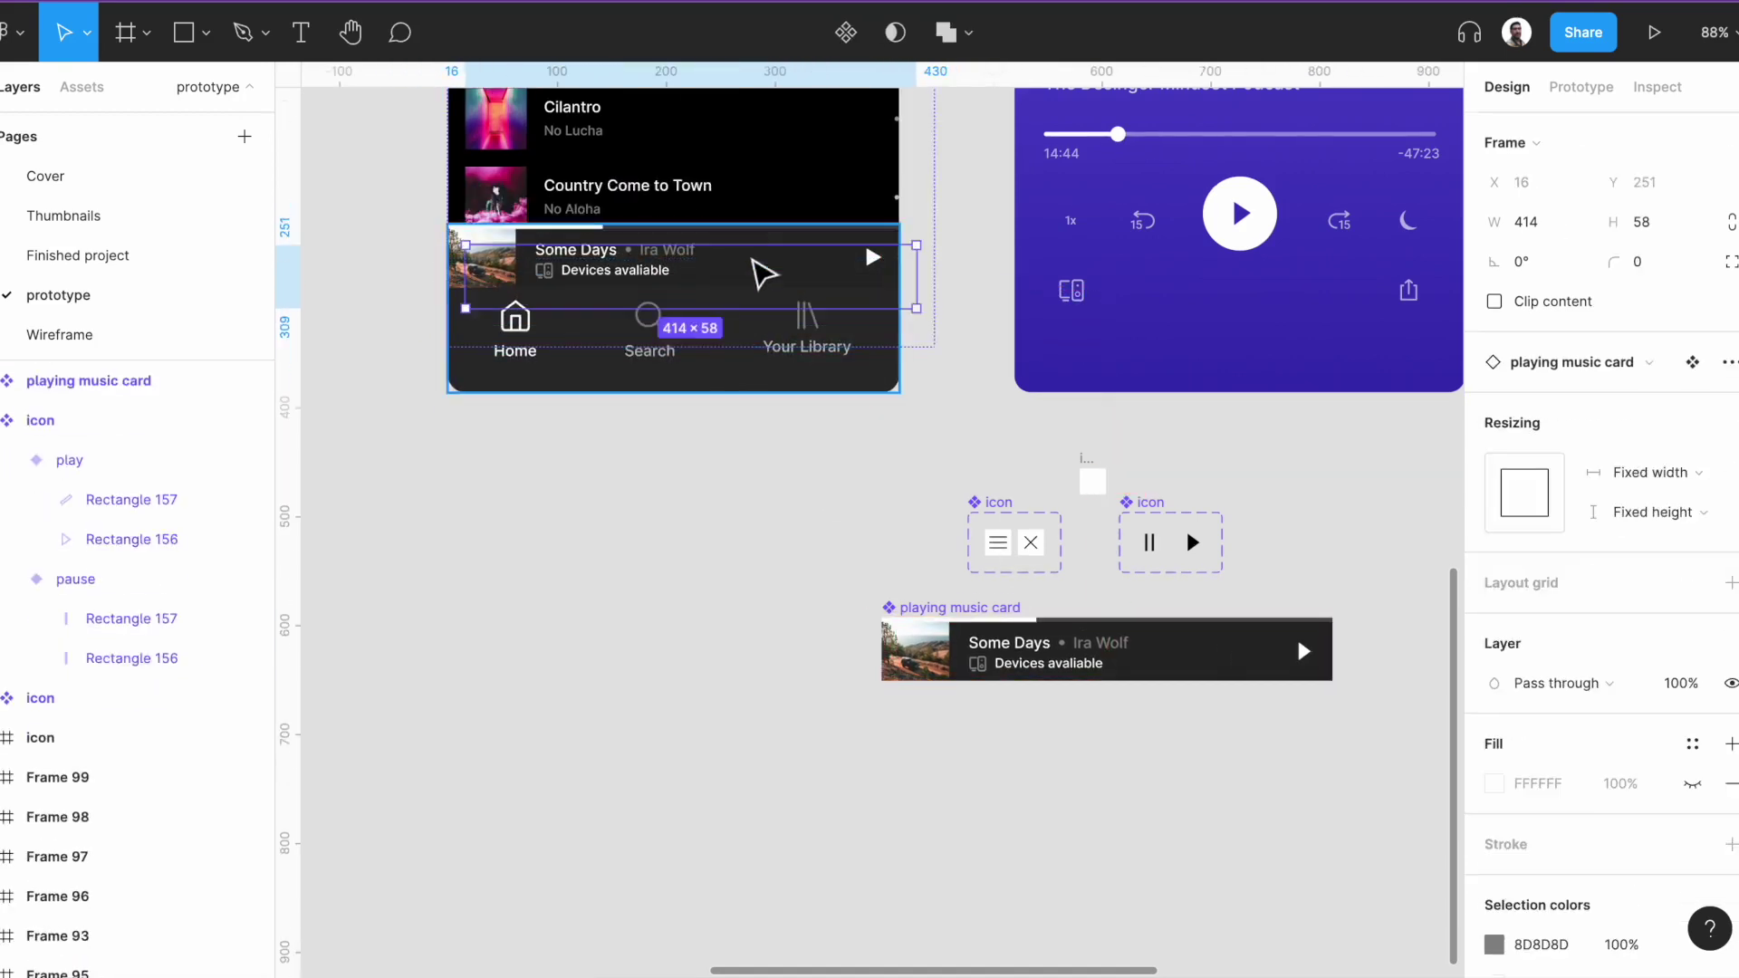
left_click(802, 274)
left_click(892, 211)
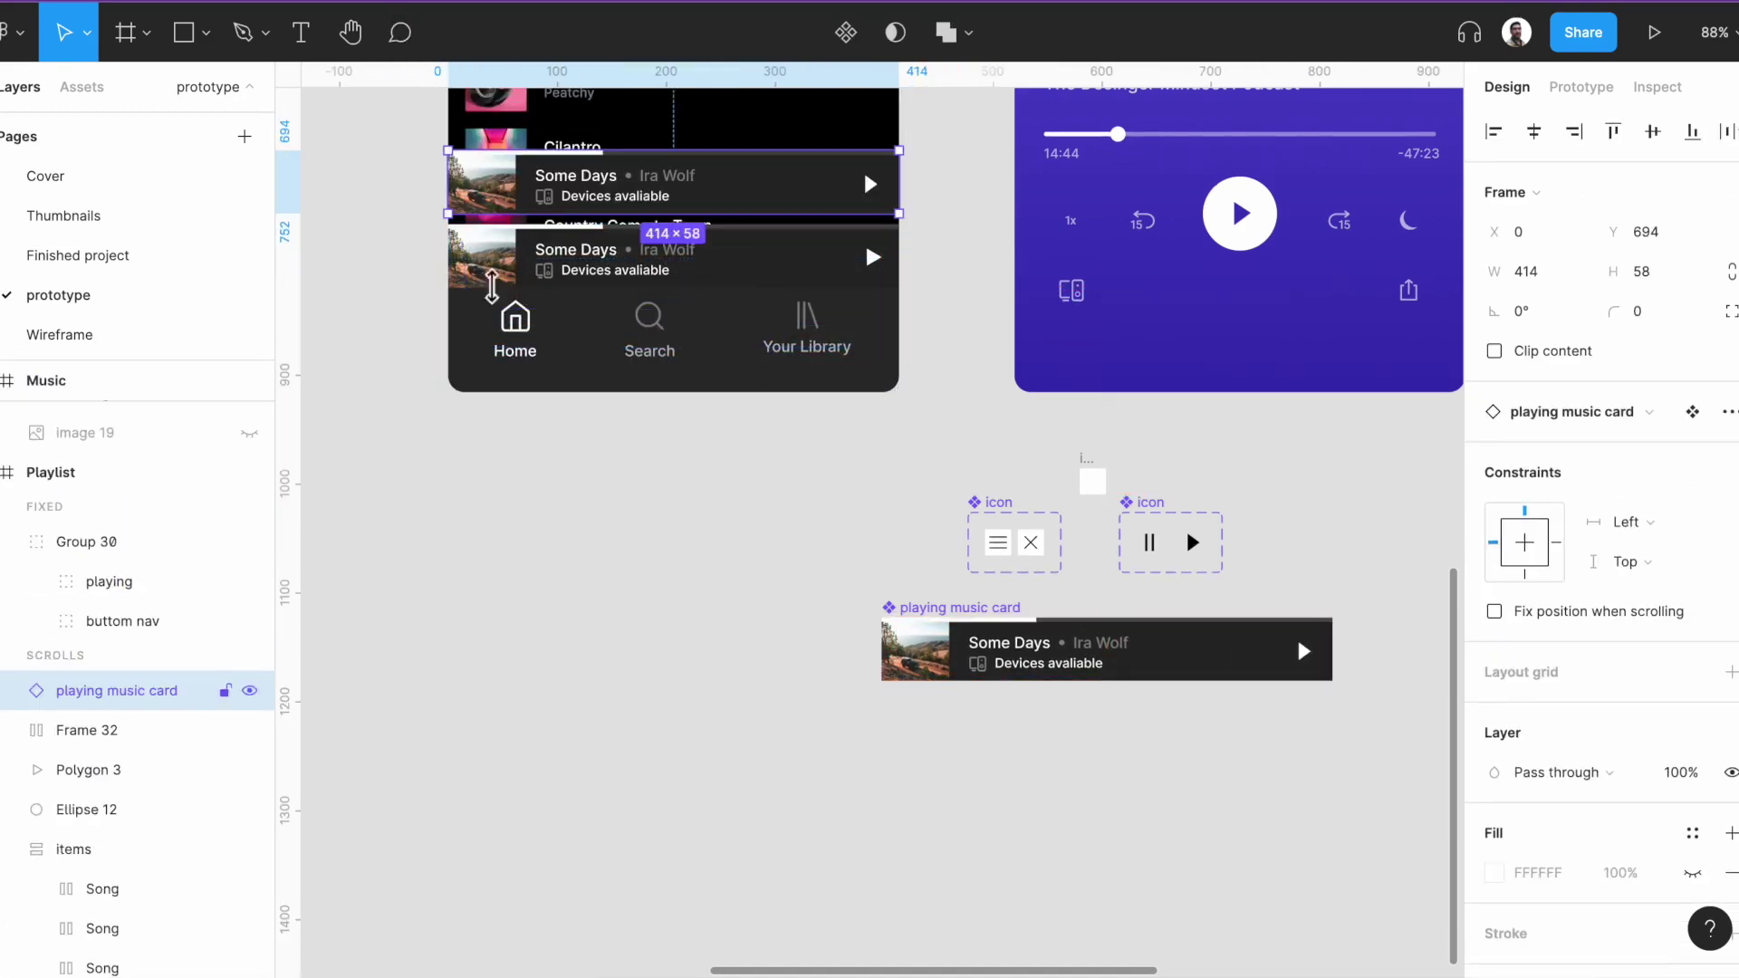
Link the play variant to pause, then preview and test the card's icon switch.
scroll(496, 473, "up", 10)
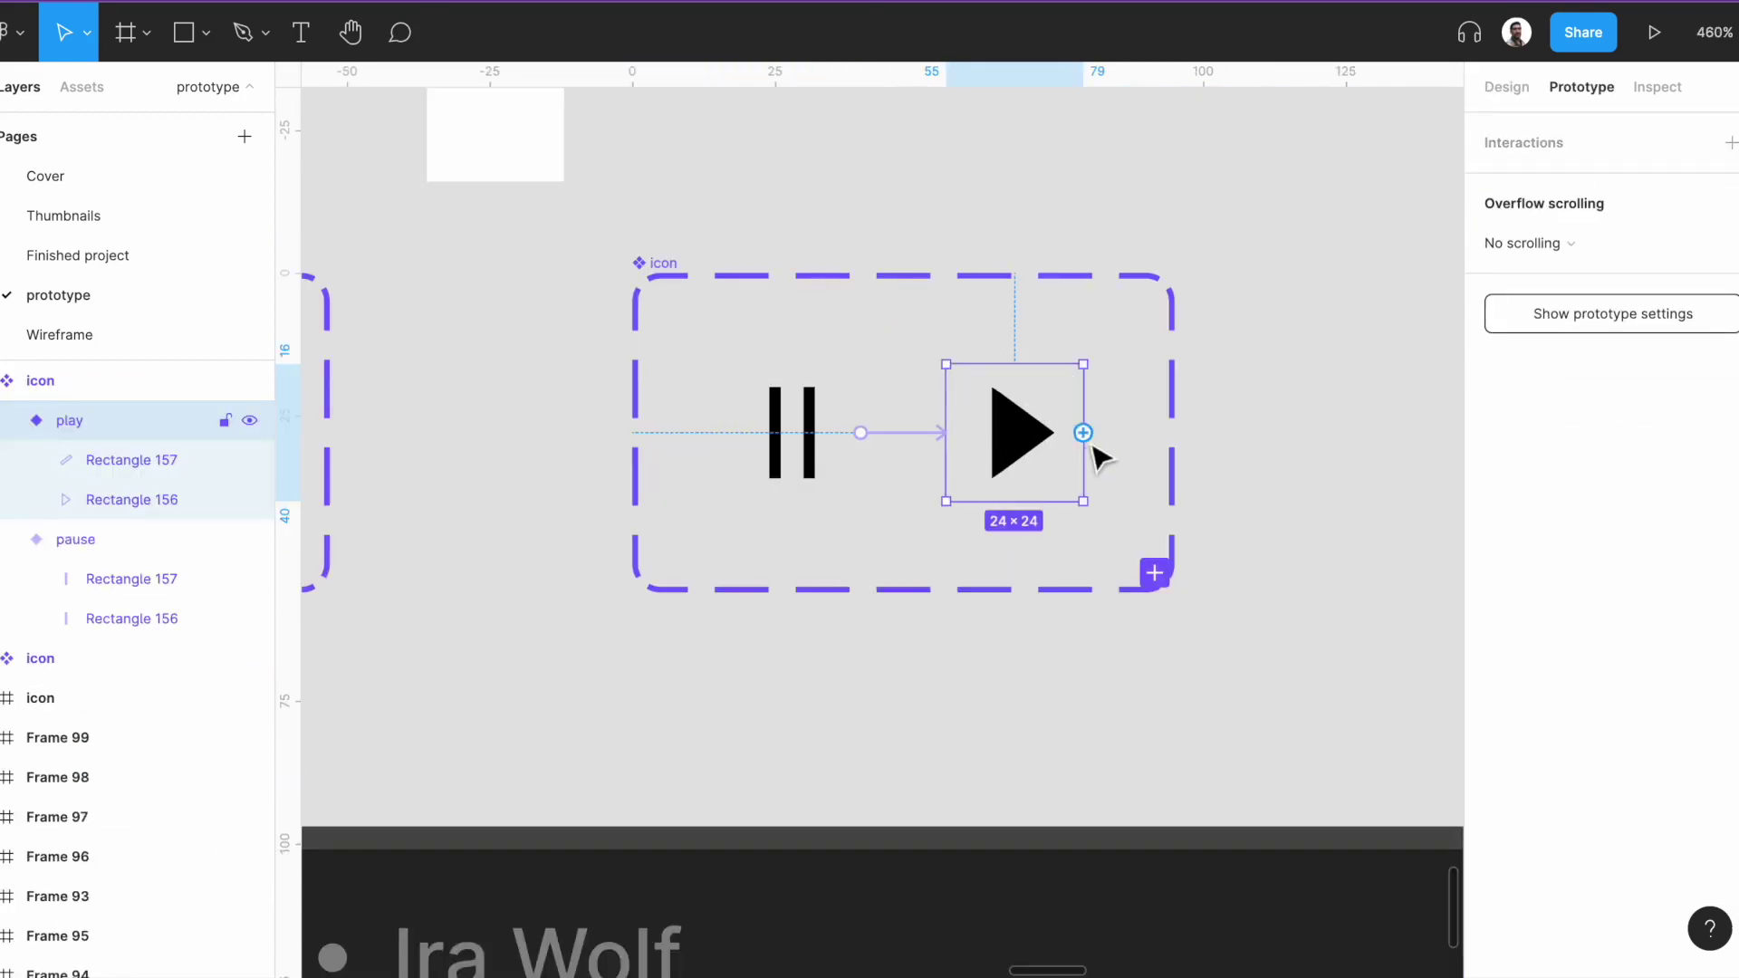
left_click_drag(1083, 433, 788, 433)
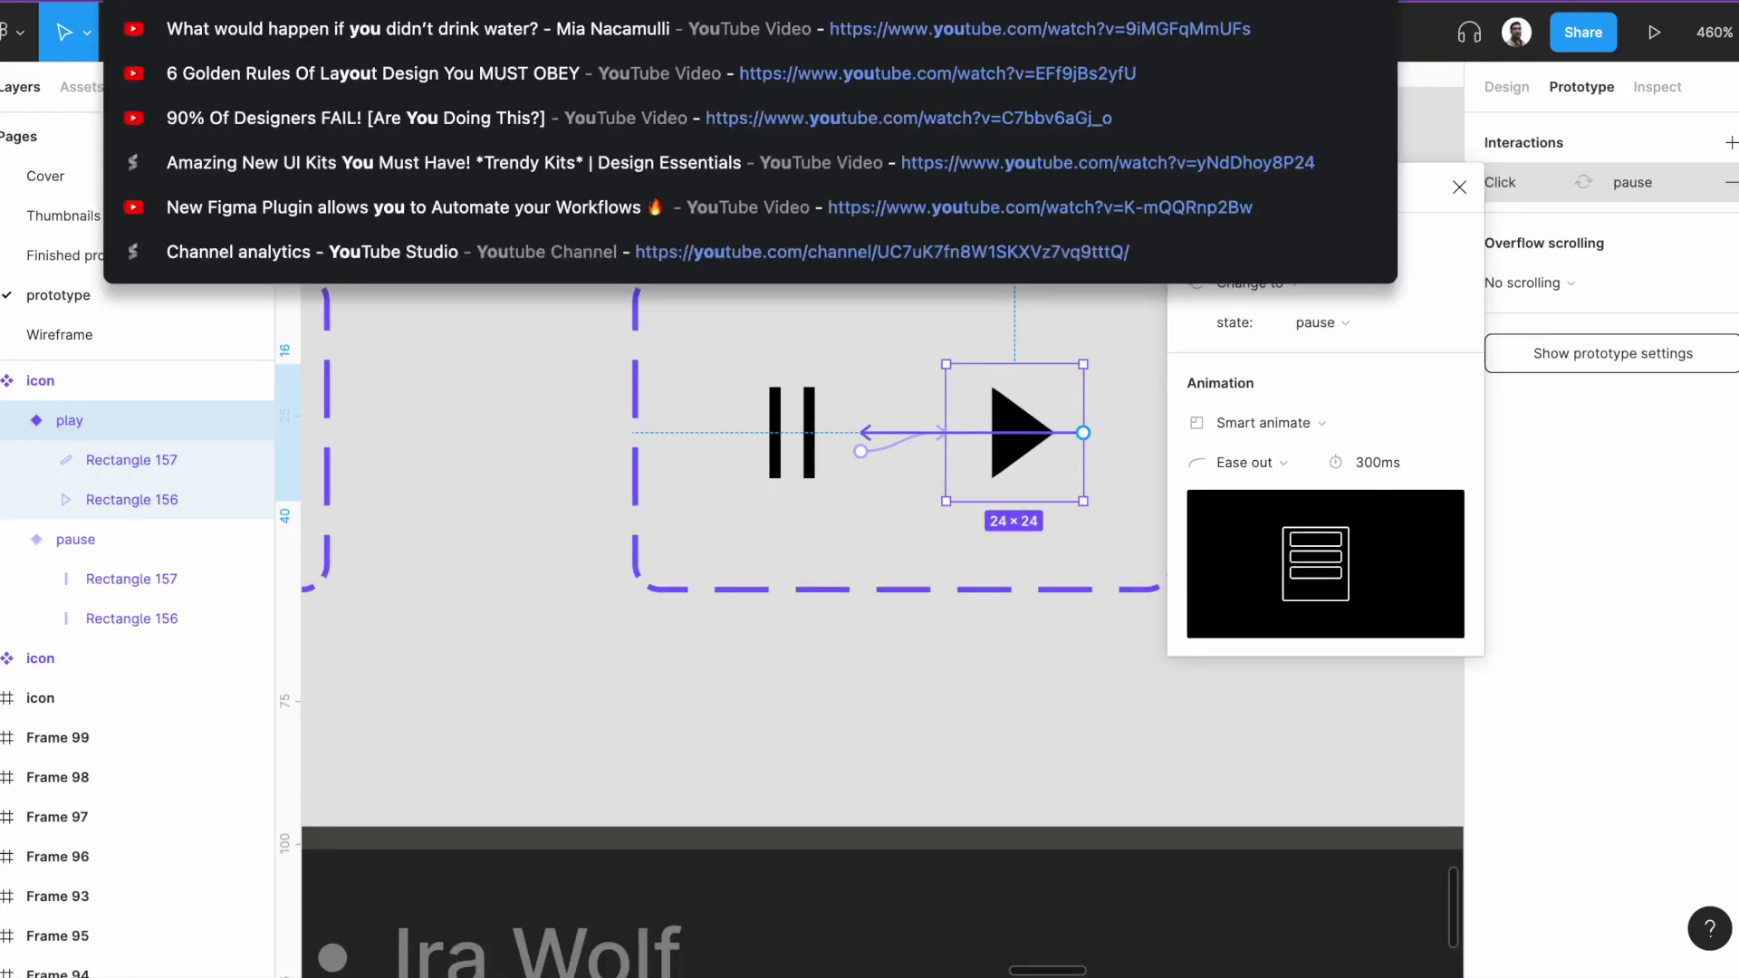
key("ctrl+alt+Return")
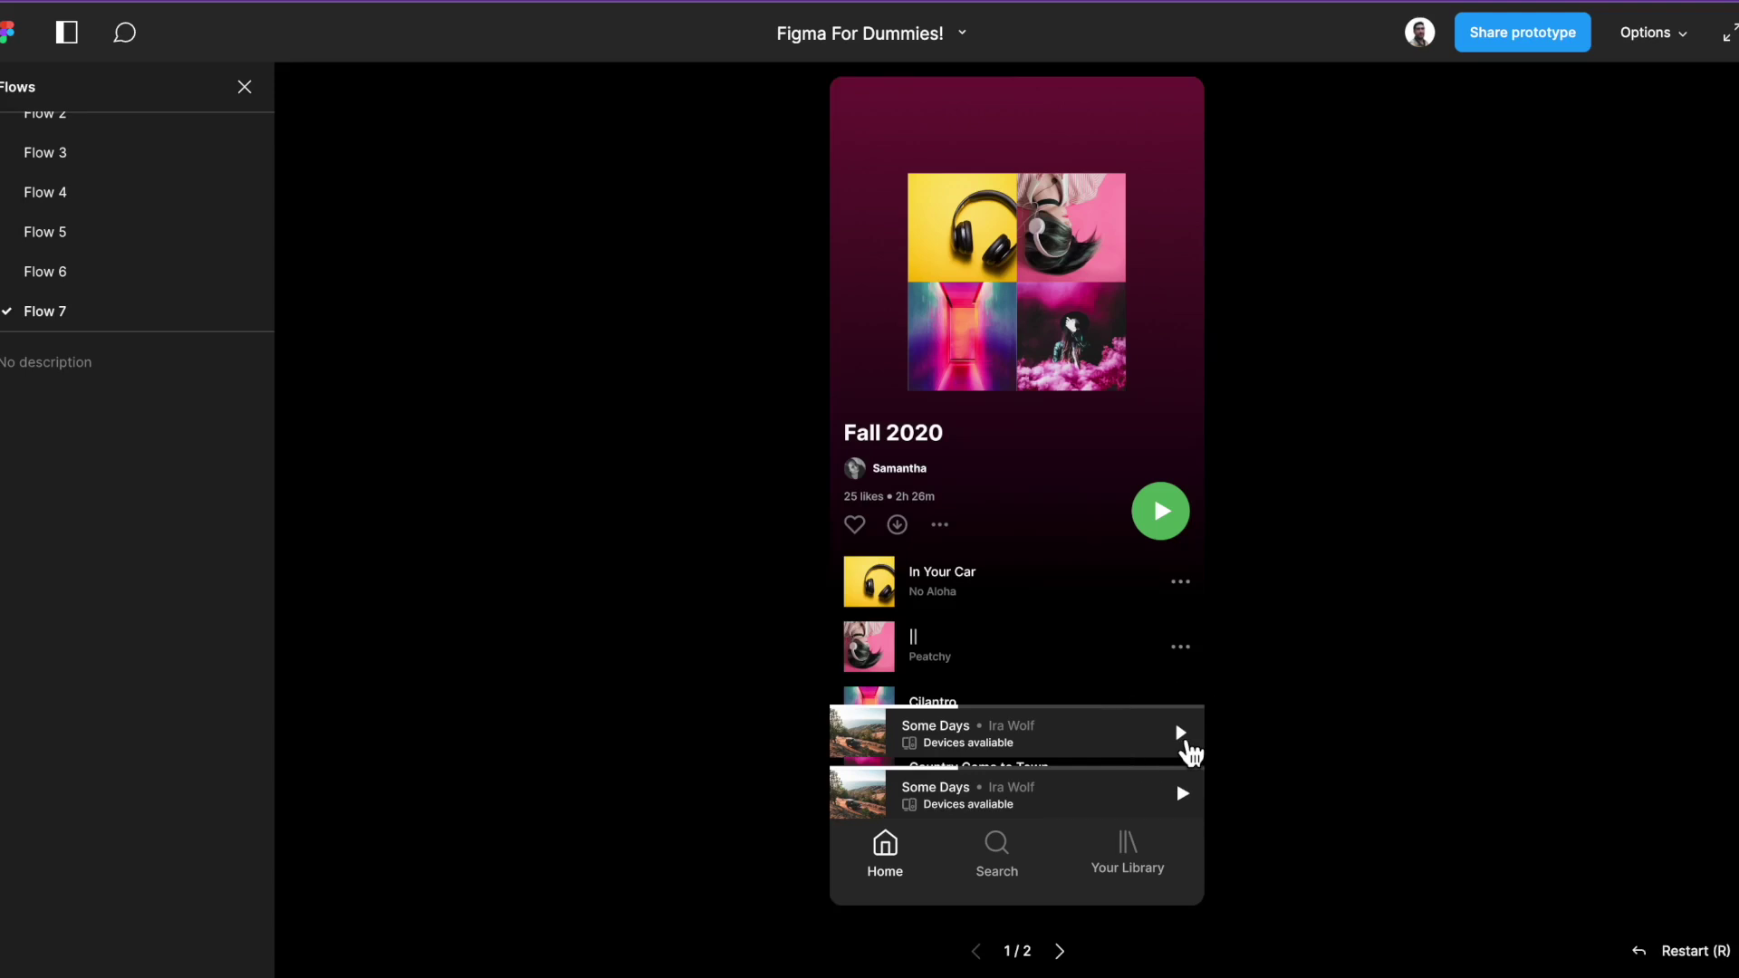
left_click(1182, 735)
In the preview, toggle the Some Days card's icon to check the play/pause switch.
left_click(1192, 749)
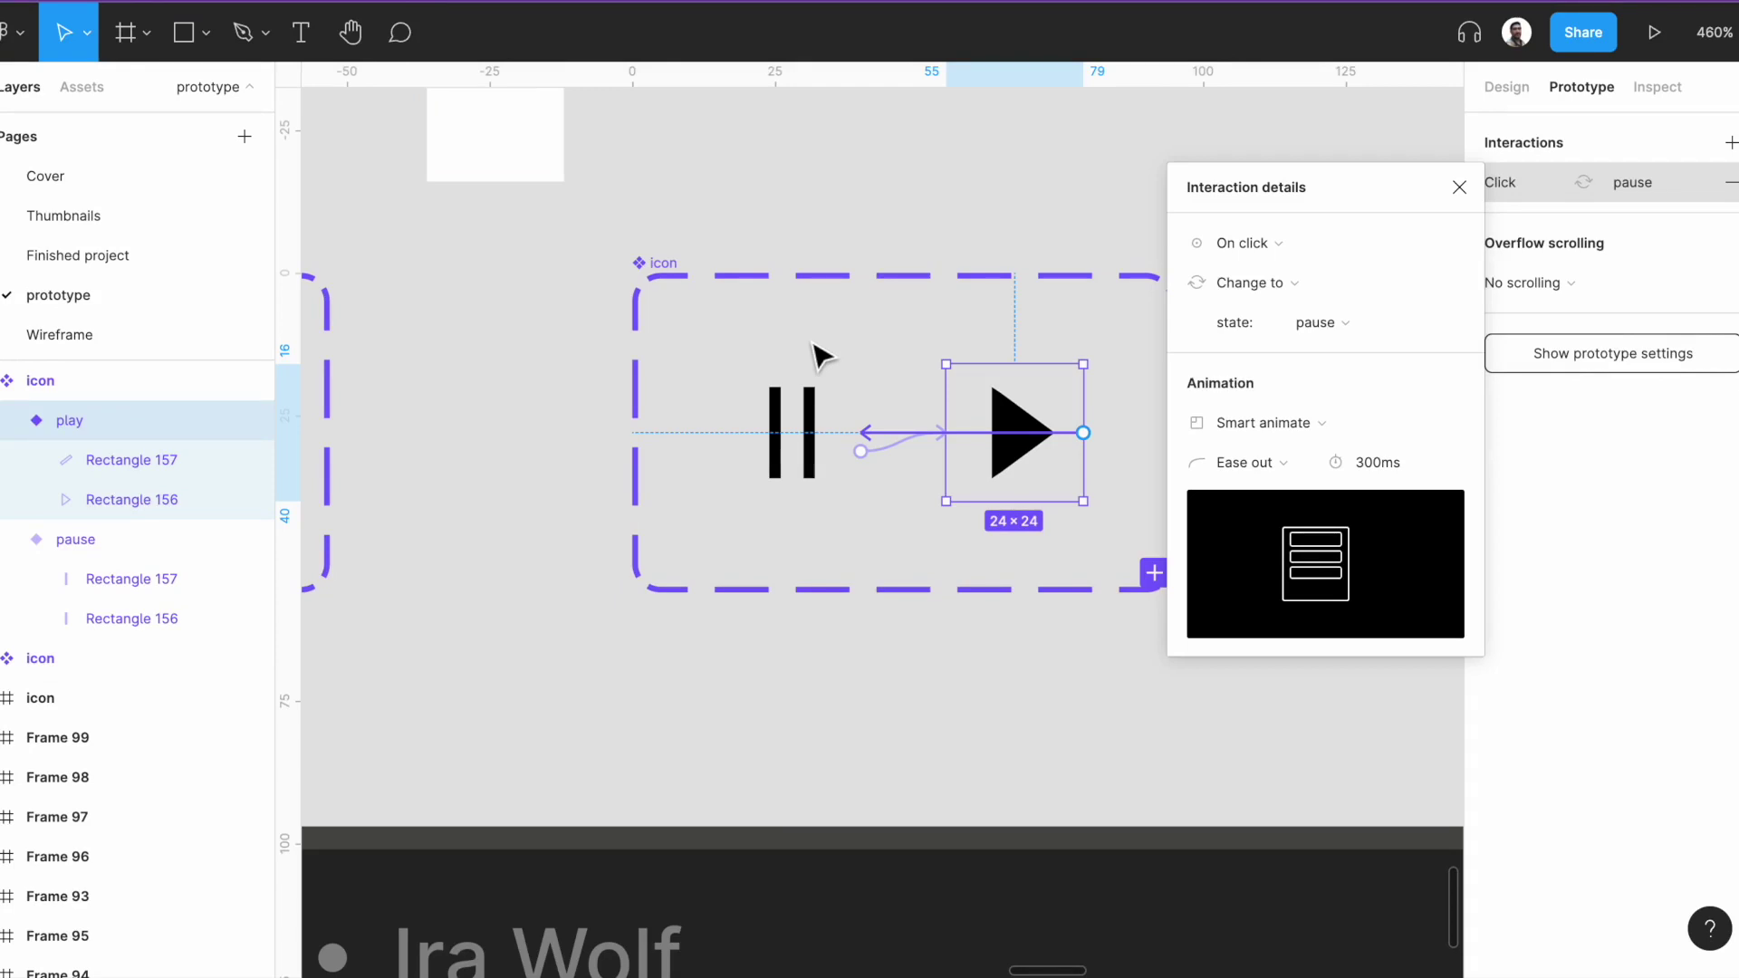
Dismiss Interaction details, then zoom out and pan until the home screen and other frames are visible.
scroll(820, 354, "down", 10)
left_click(692, 605)
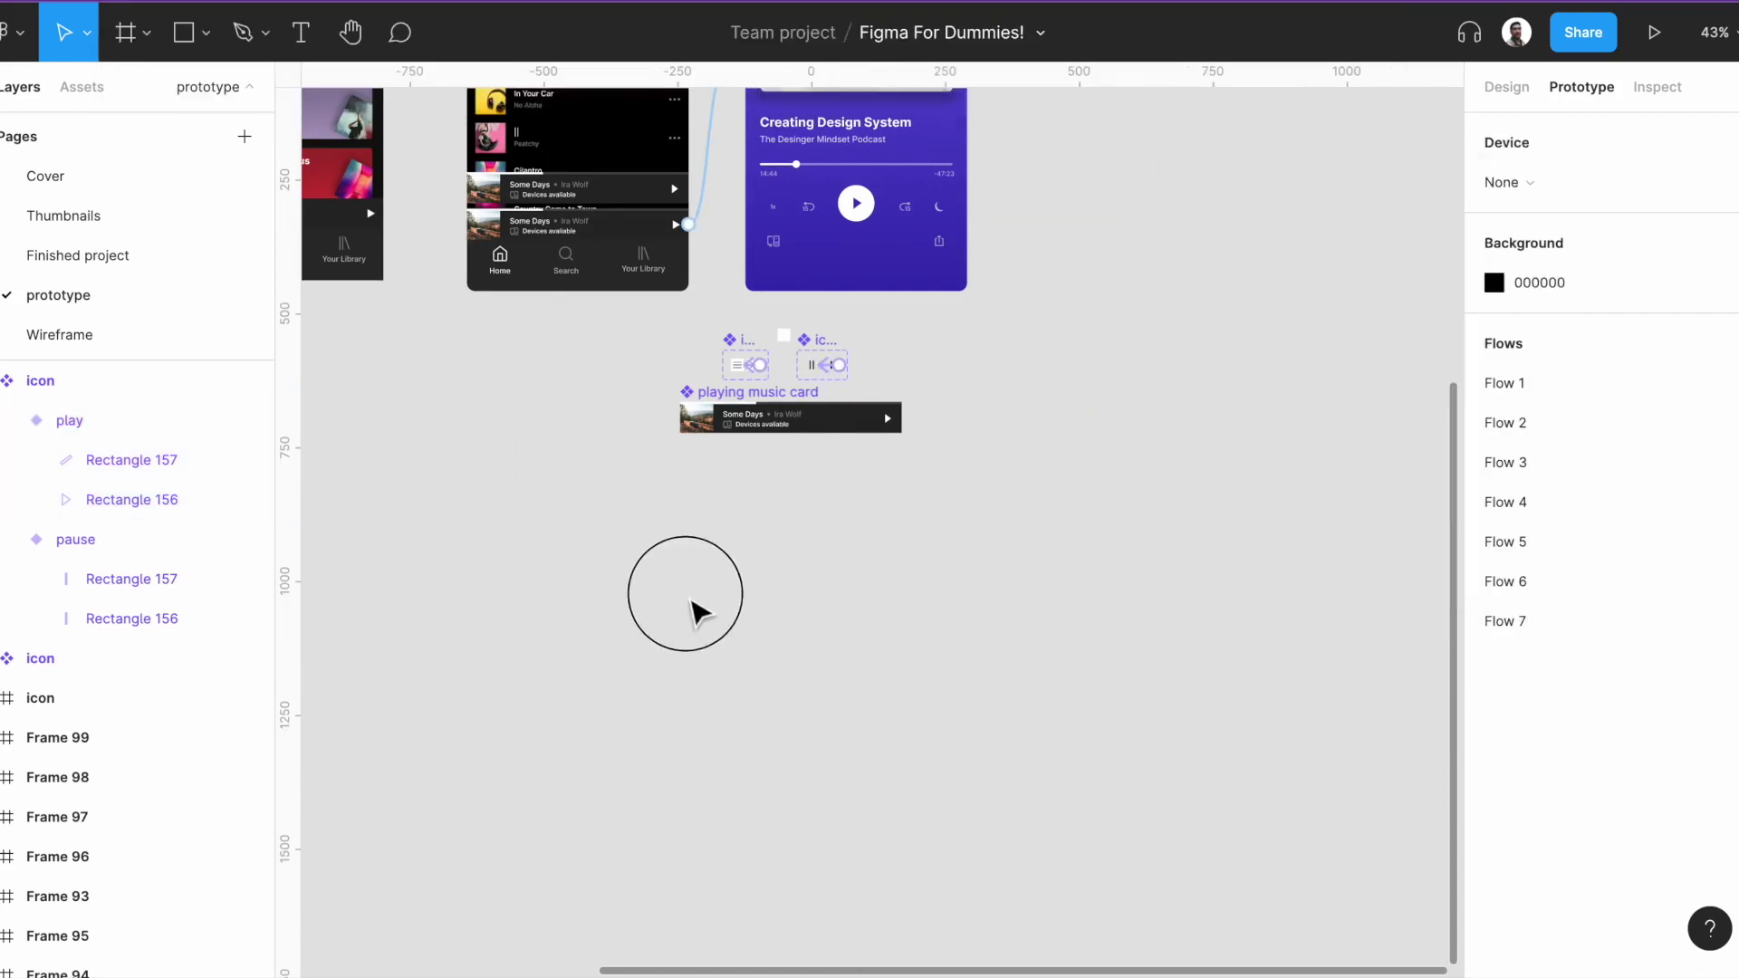
left_click(698, 418)
scroll(827, 815, "up", 5)
scroll(827, 815, "left", 4)
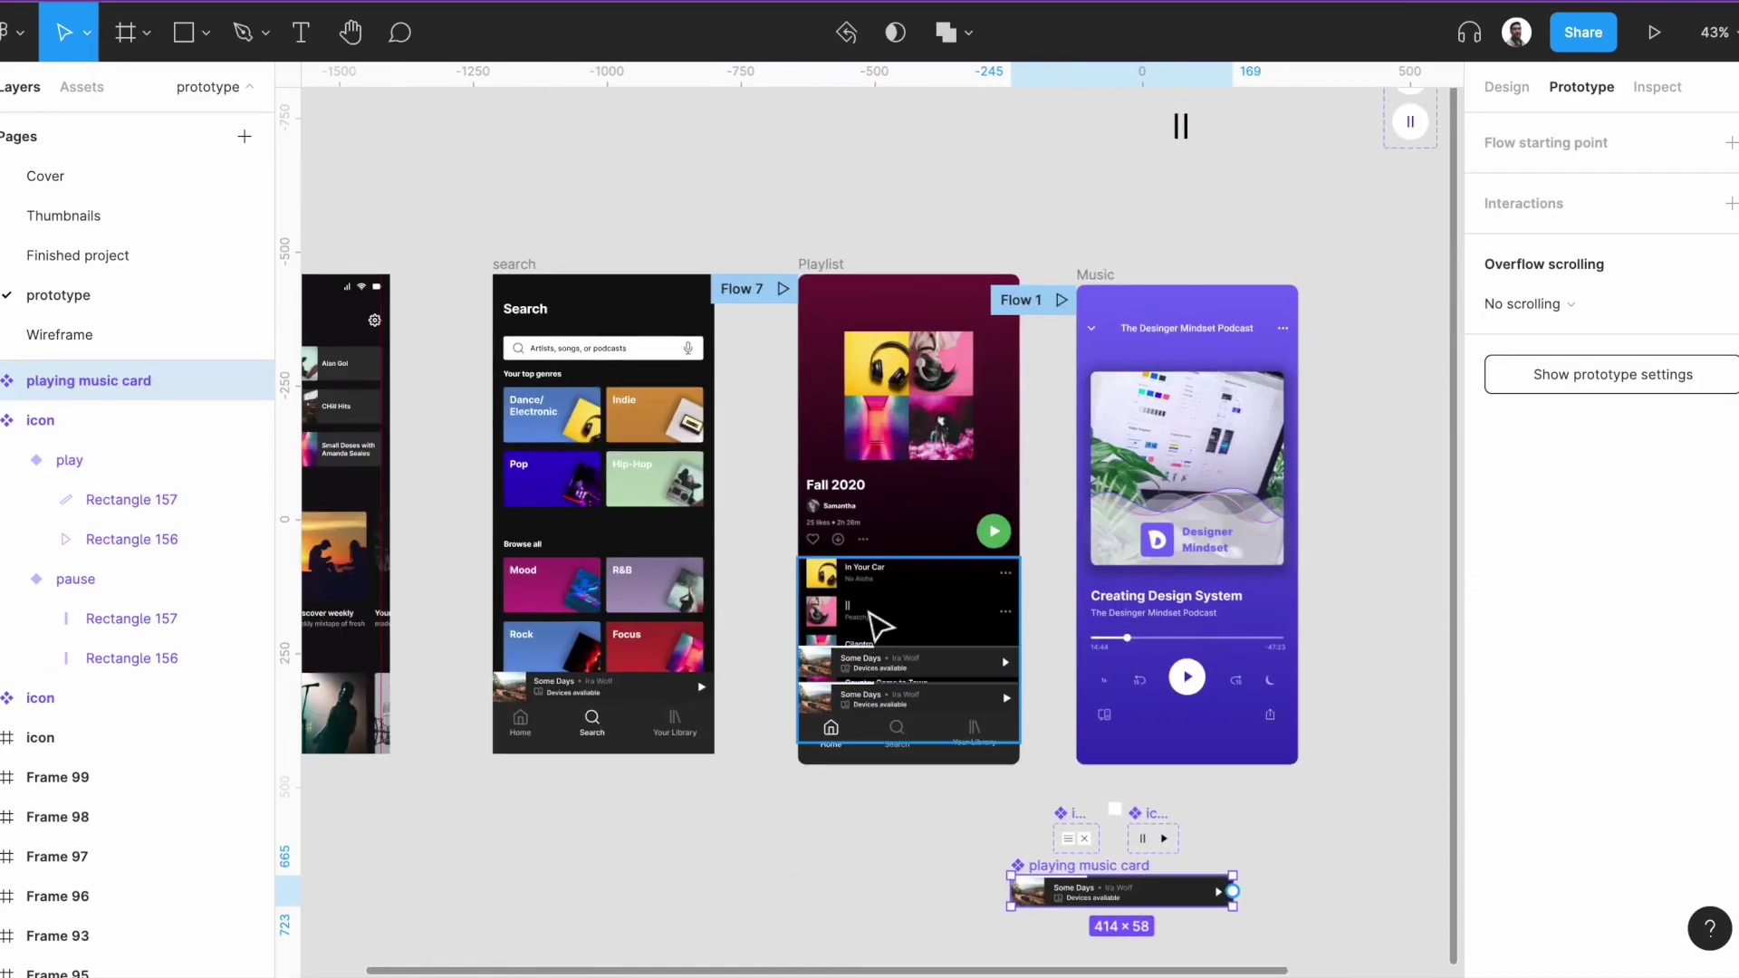
left_click(880, 587)
left_click(585, 603)
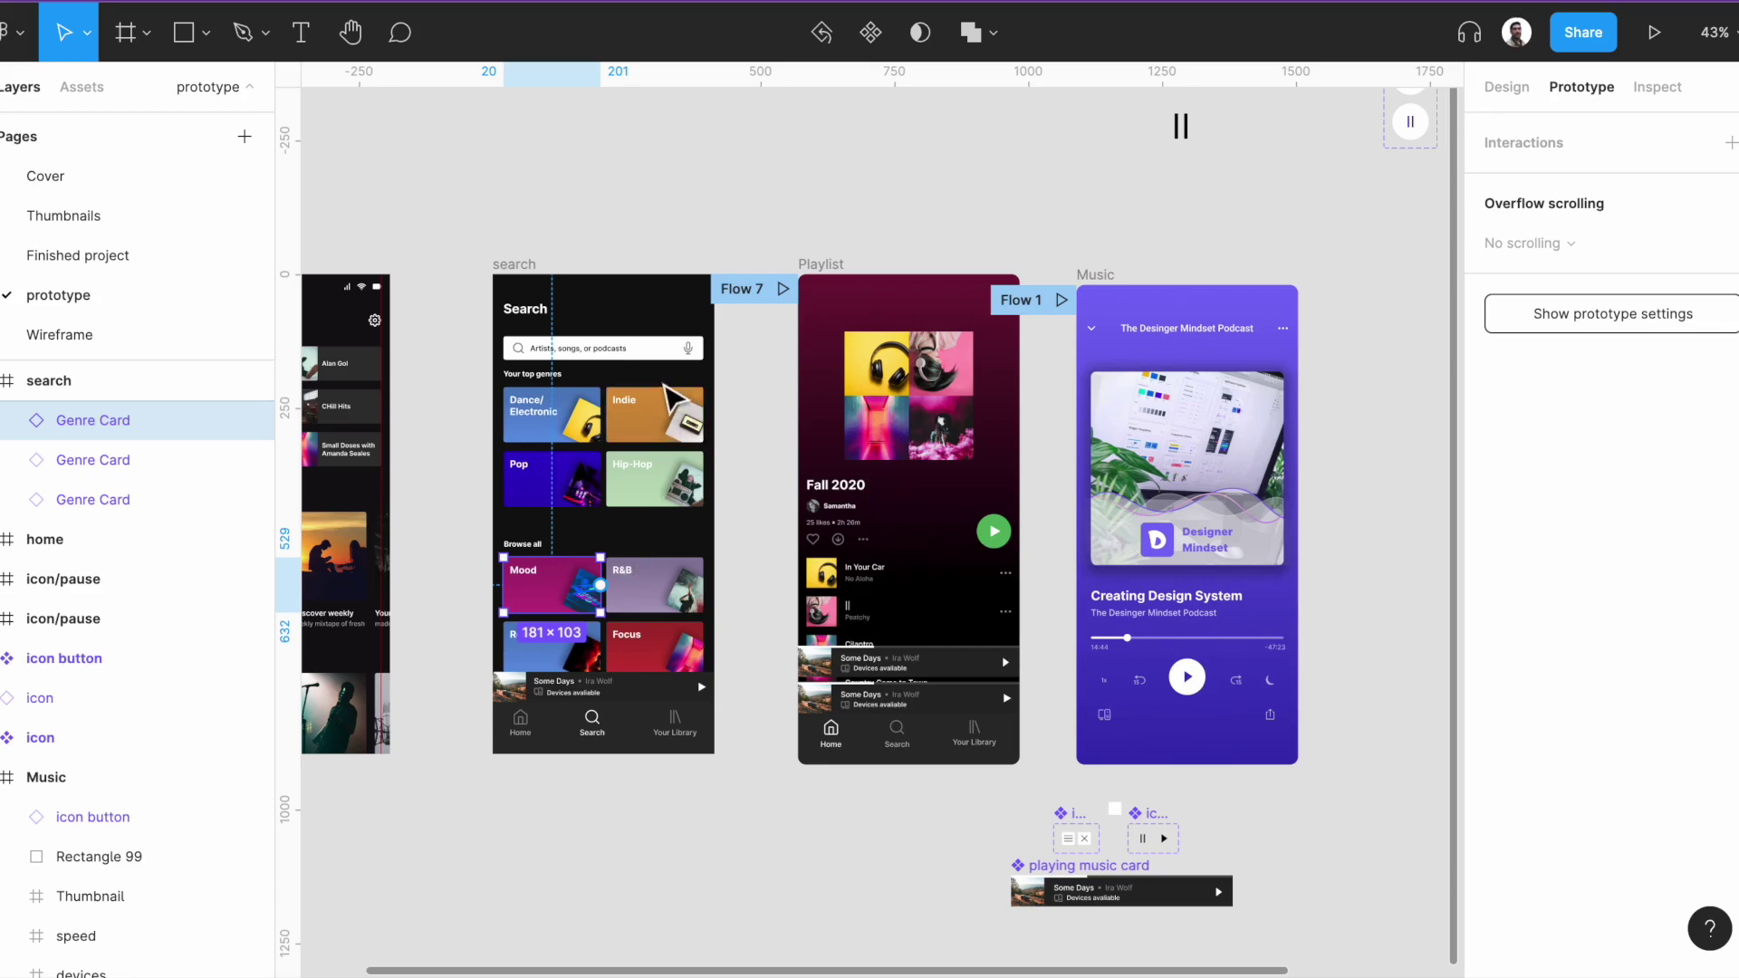
left_click_drag(737, 439, 949, 433)
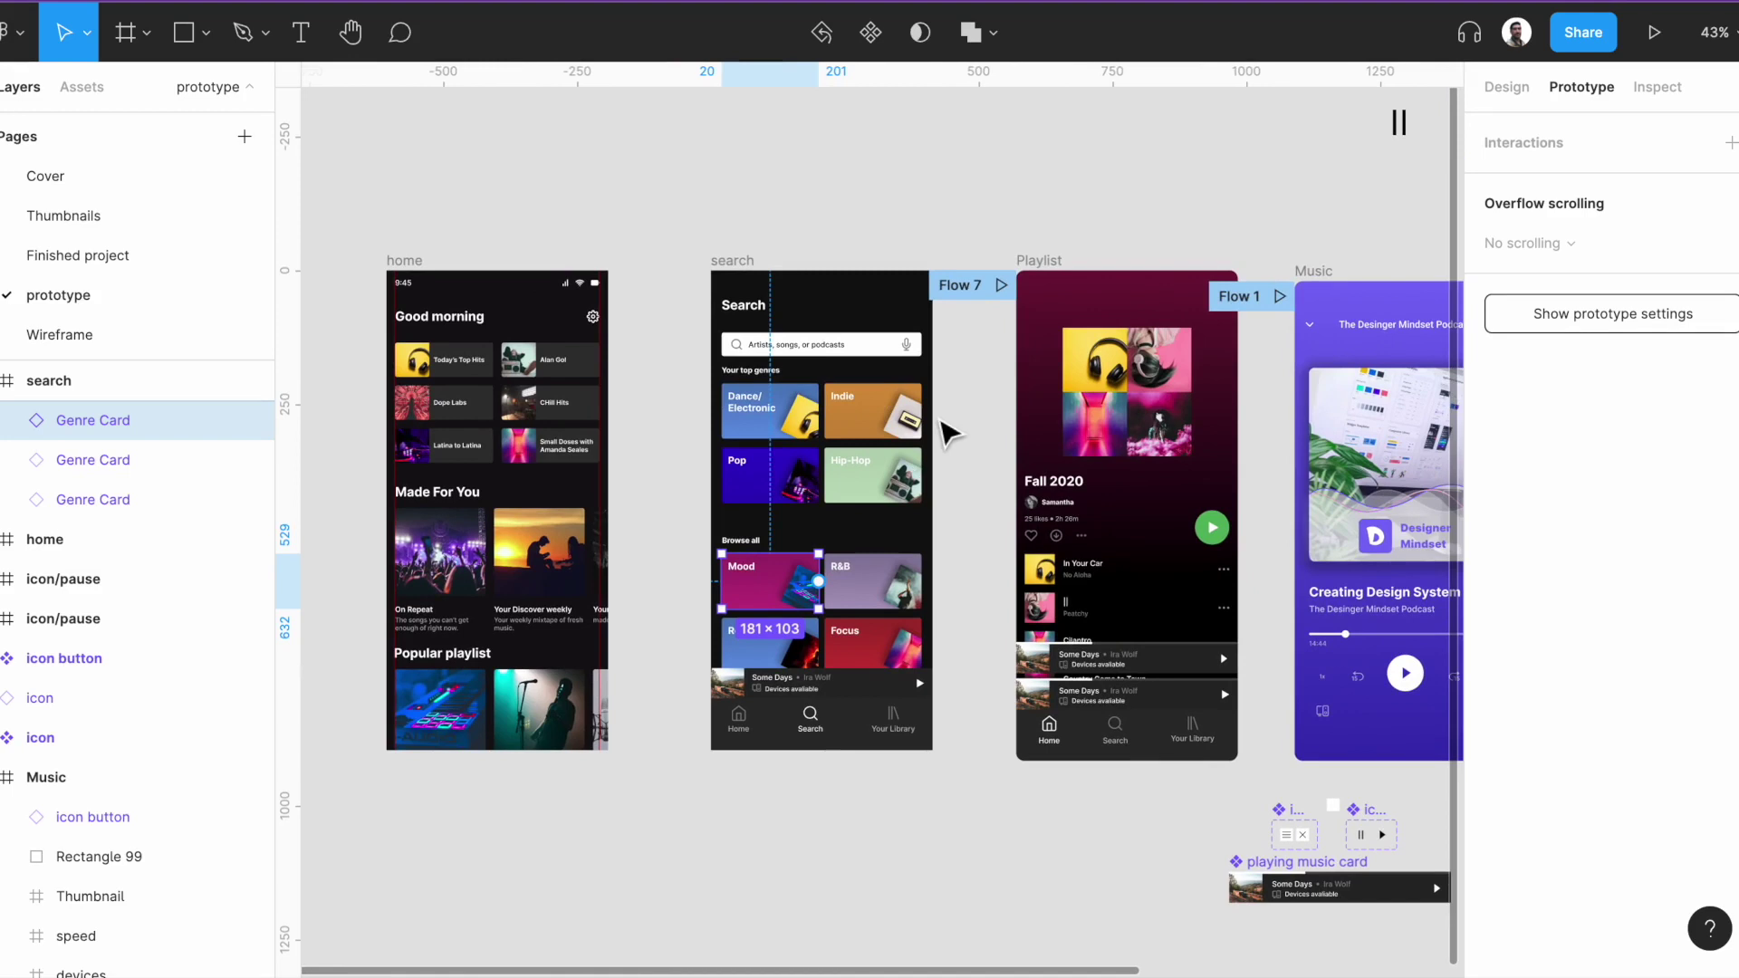